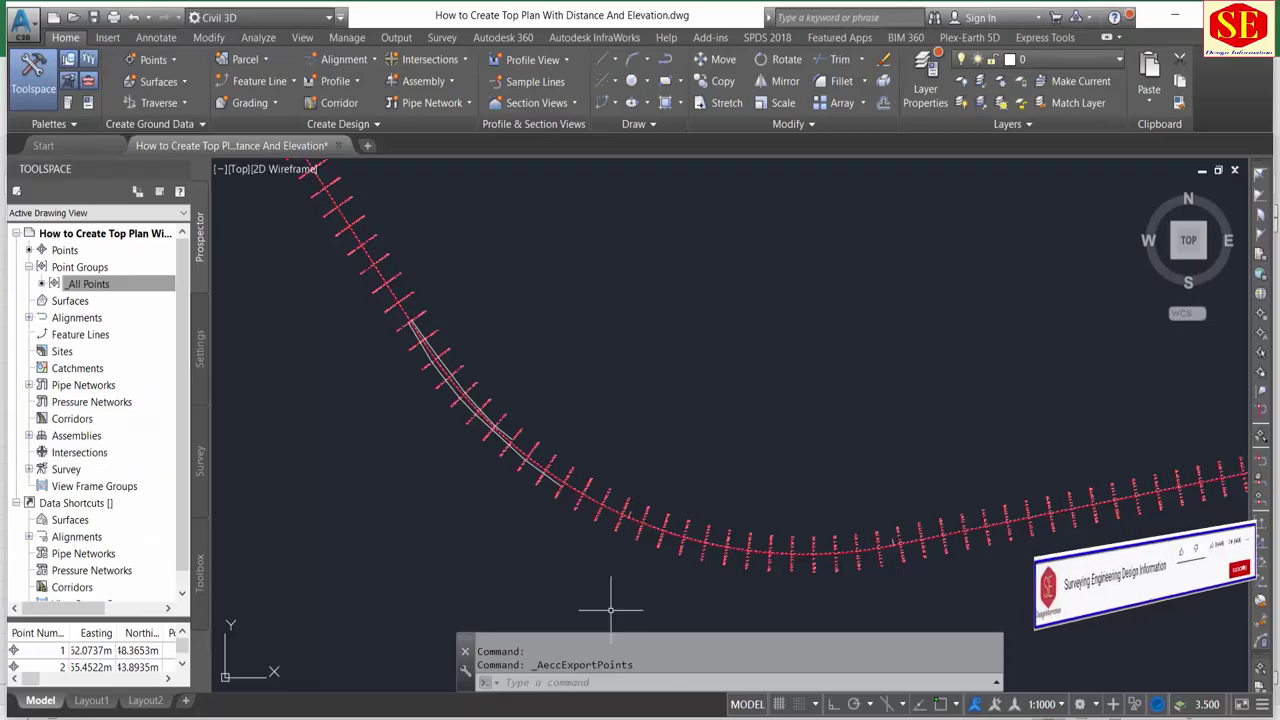
# Review the first NSL Data row: distance in B8, elevation in C8 and description Ep in D8.
pyautogui.scroll(-3, 486, 286)
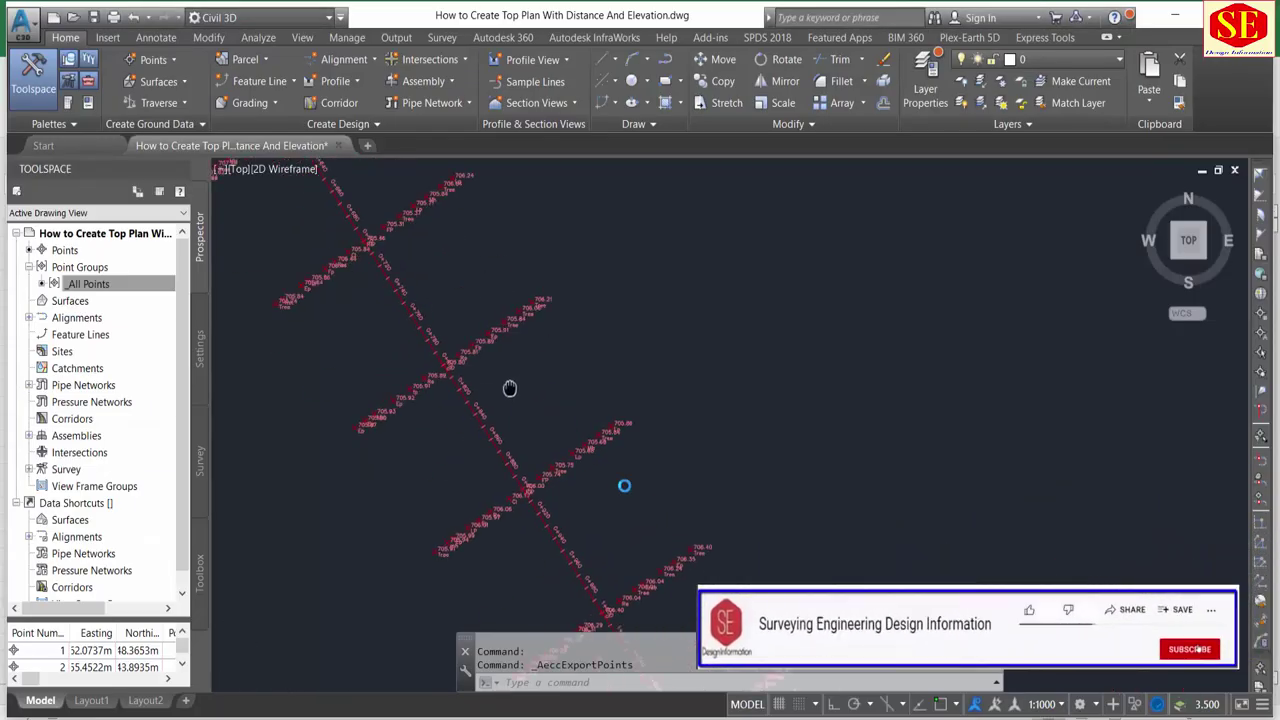
pyautogui.scroll(-2, 461, 282)
pyautogui.scroll(3, 621, 493)
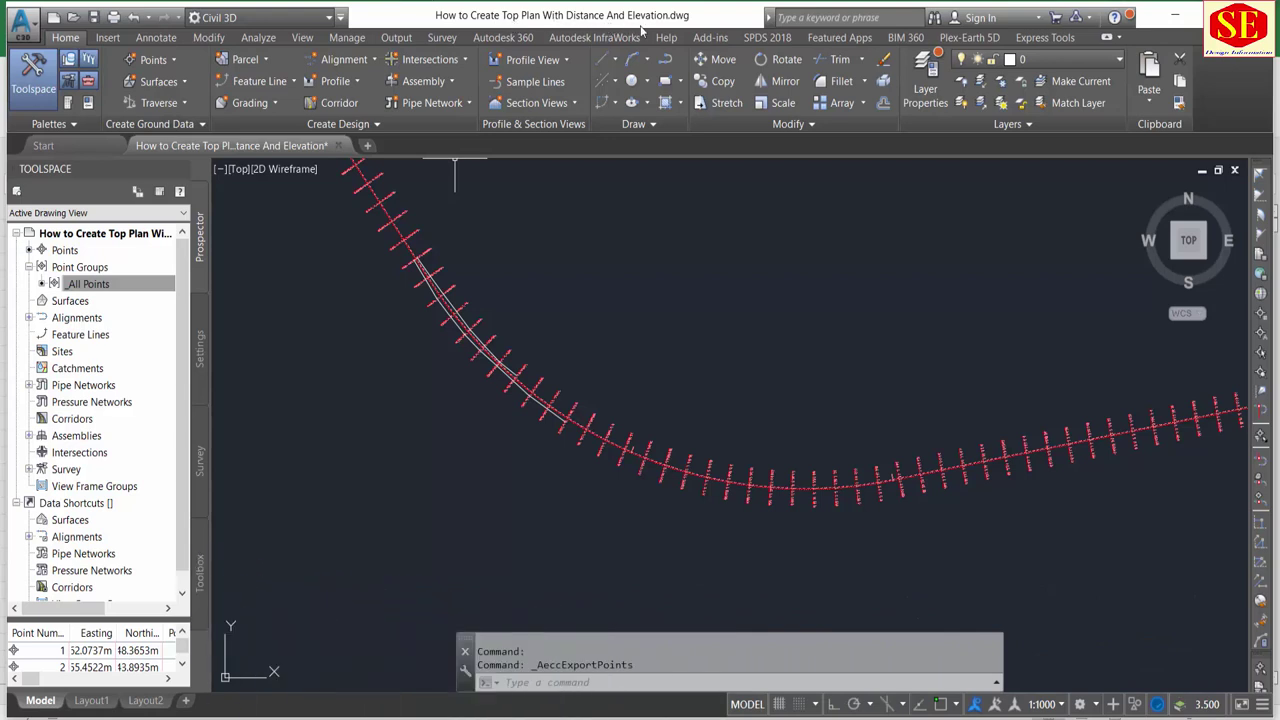
pyautogui.scroll(-3, 529, 340)
pyautogui.scroll(2, 523, 362)
pyautogui.scroll(3, 480, 460)
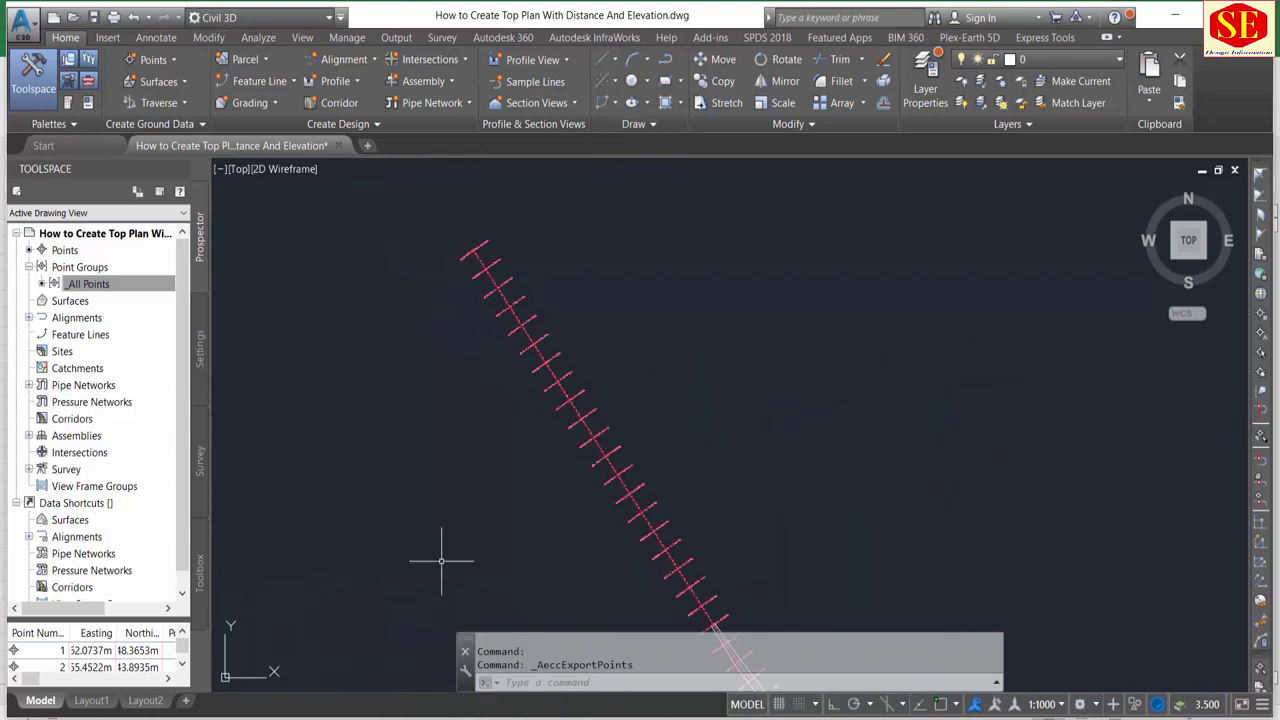
pyautogui.hotkey('alt', 'Tab')
pyautogui.click(112, 358)
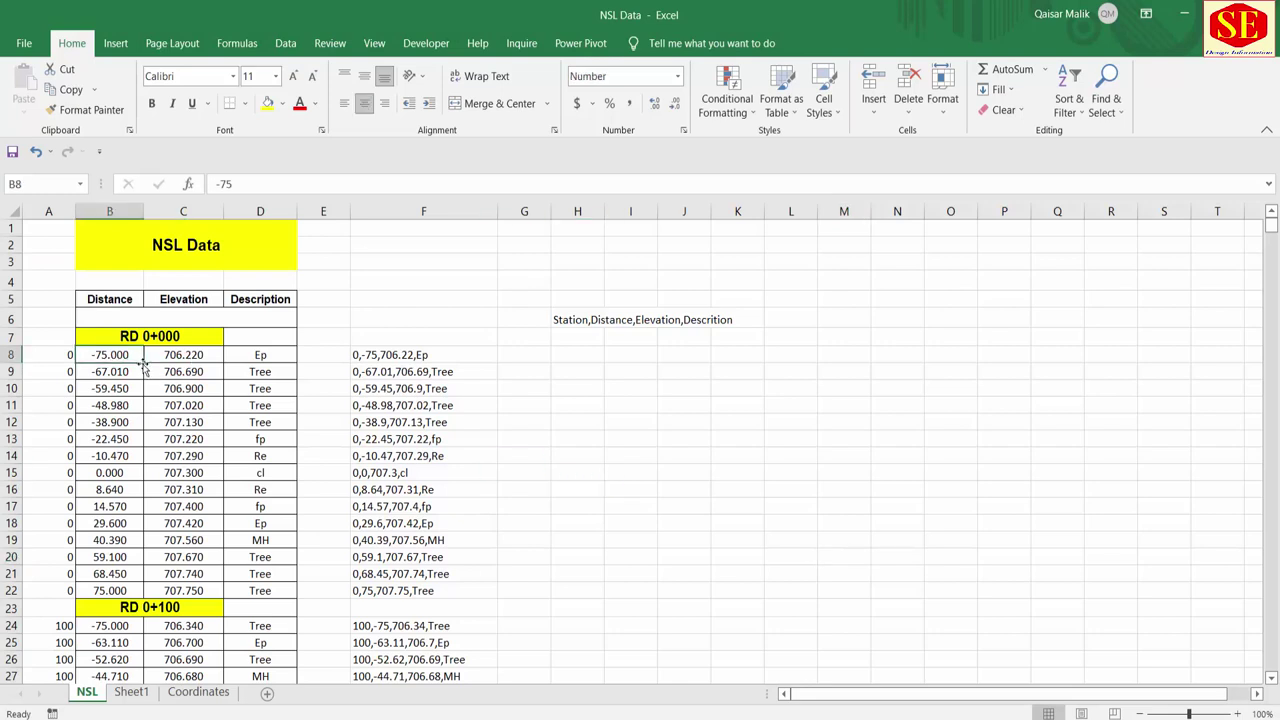
pyautogui.click(158, 362)
pyautogui.click(256, 357)
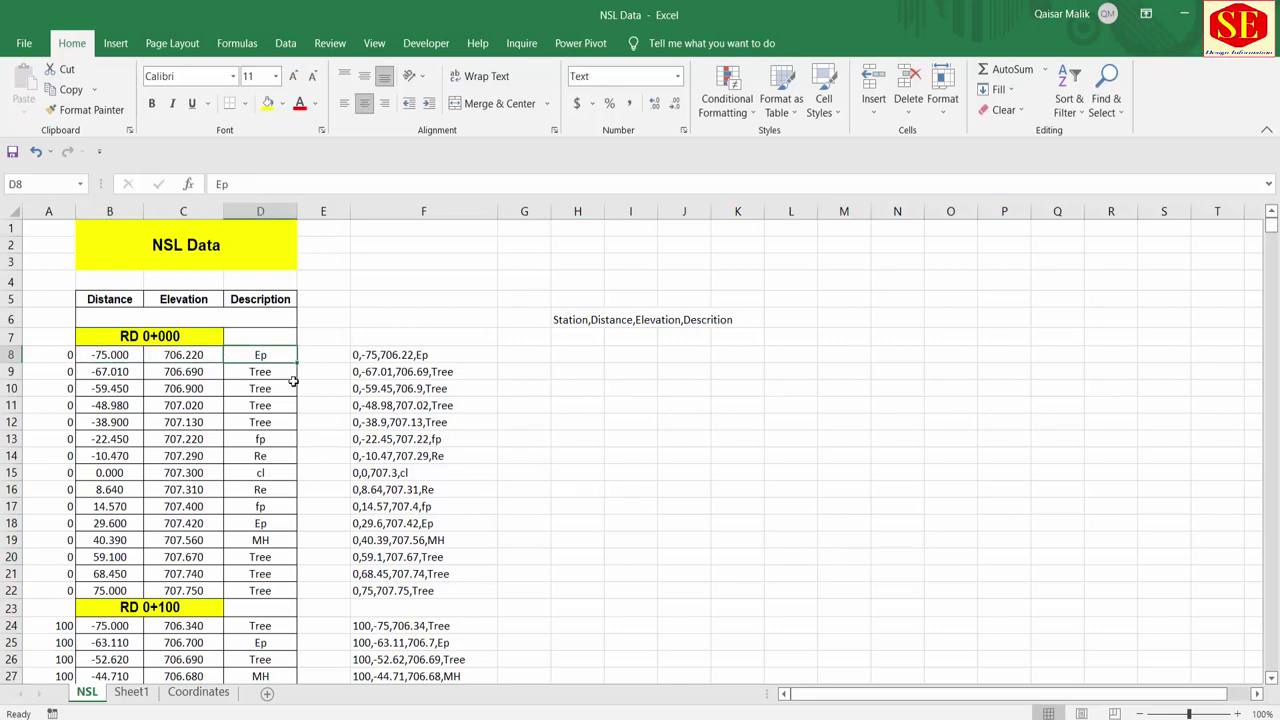
pyautogui.hotkey('alt', 'Tab')
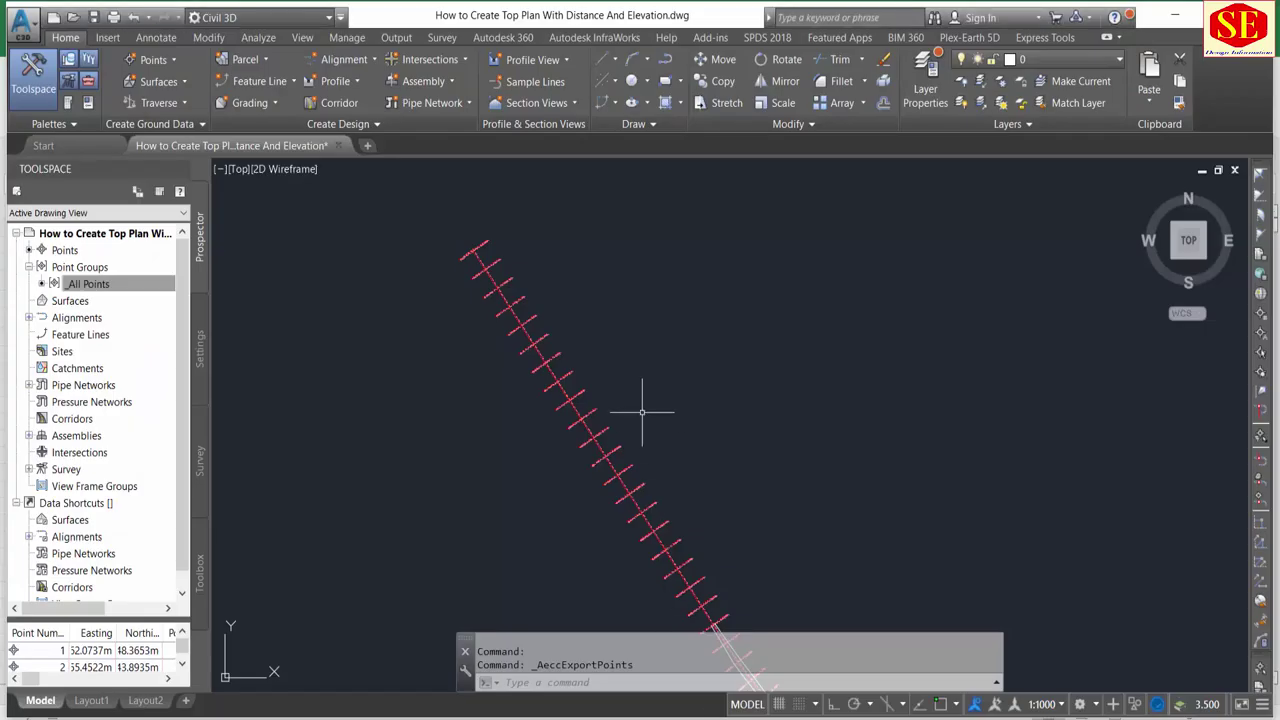
# Set the All Points group's point label style to Description Only.
pyautogui.scroll(5, 541, 334)
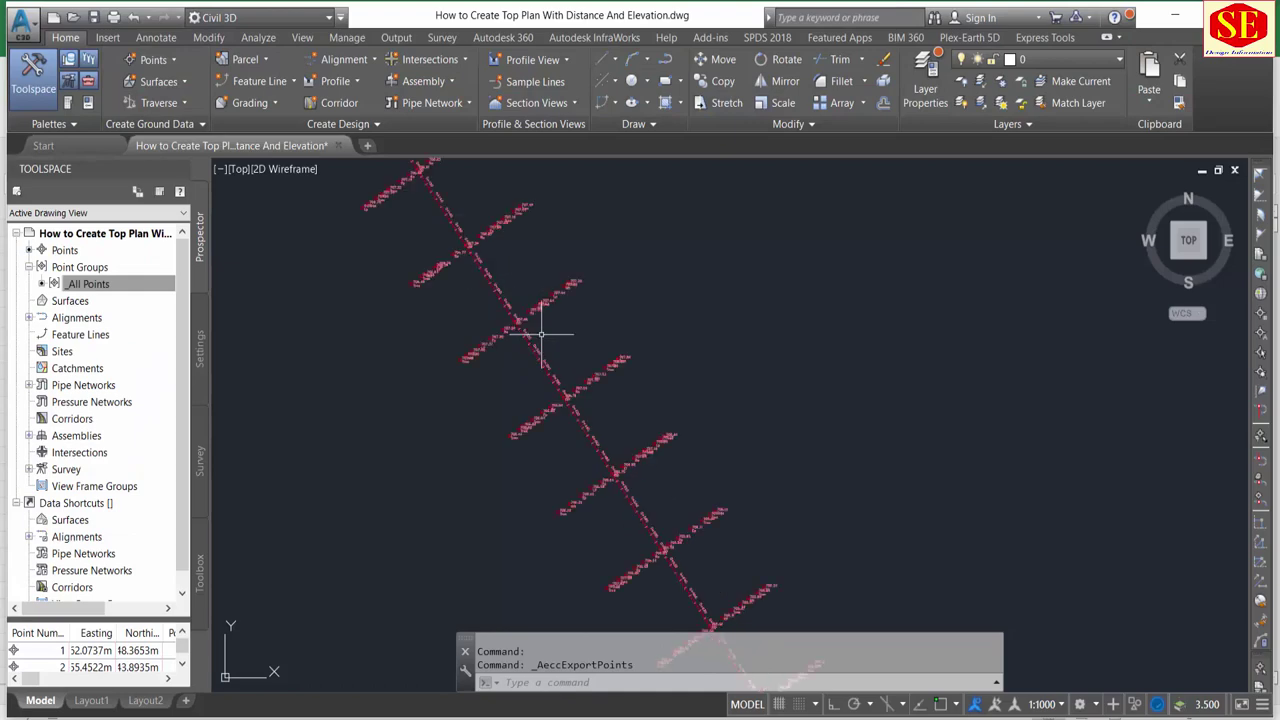
pyautogui.scroll(3, 541, 334)
pyautogui.scroll(5, 537, 320)
pyautogui.scroll(-5, 543, 309)
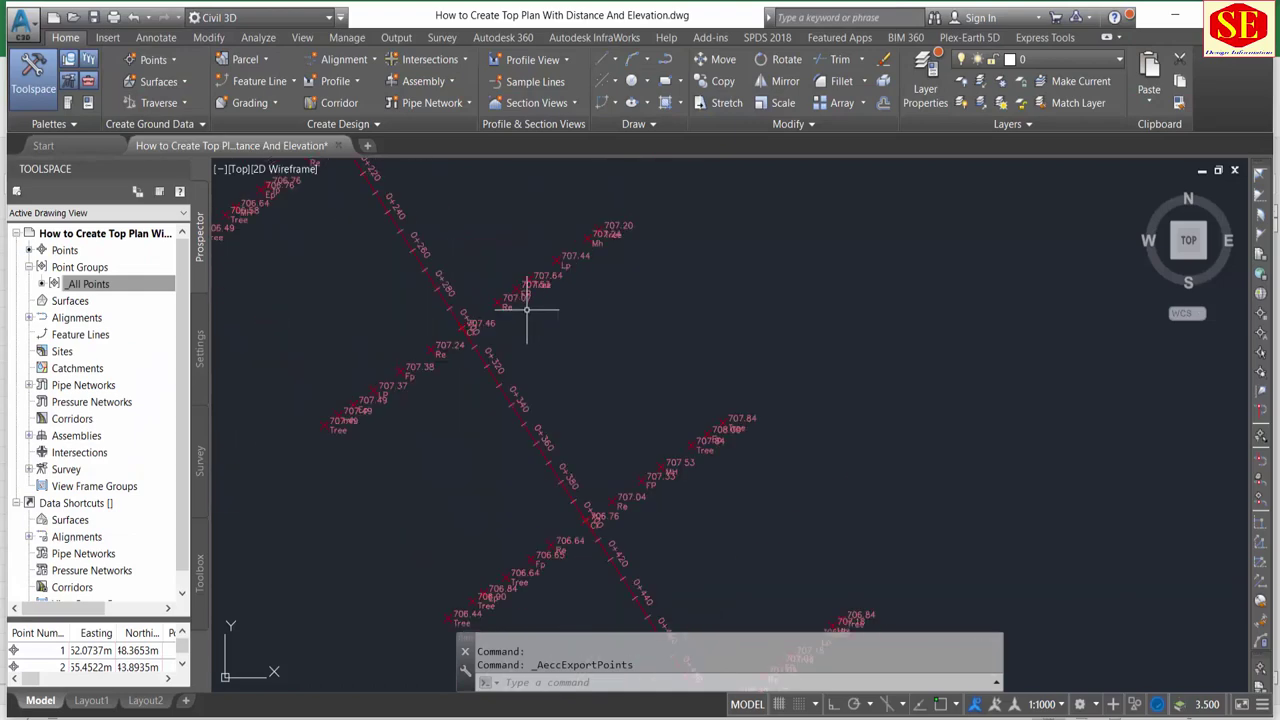
pyautogui.scroll(3, 505, 277)
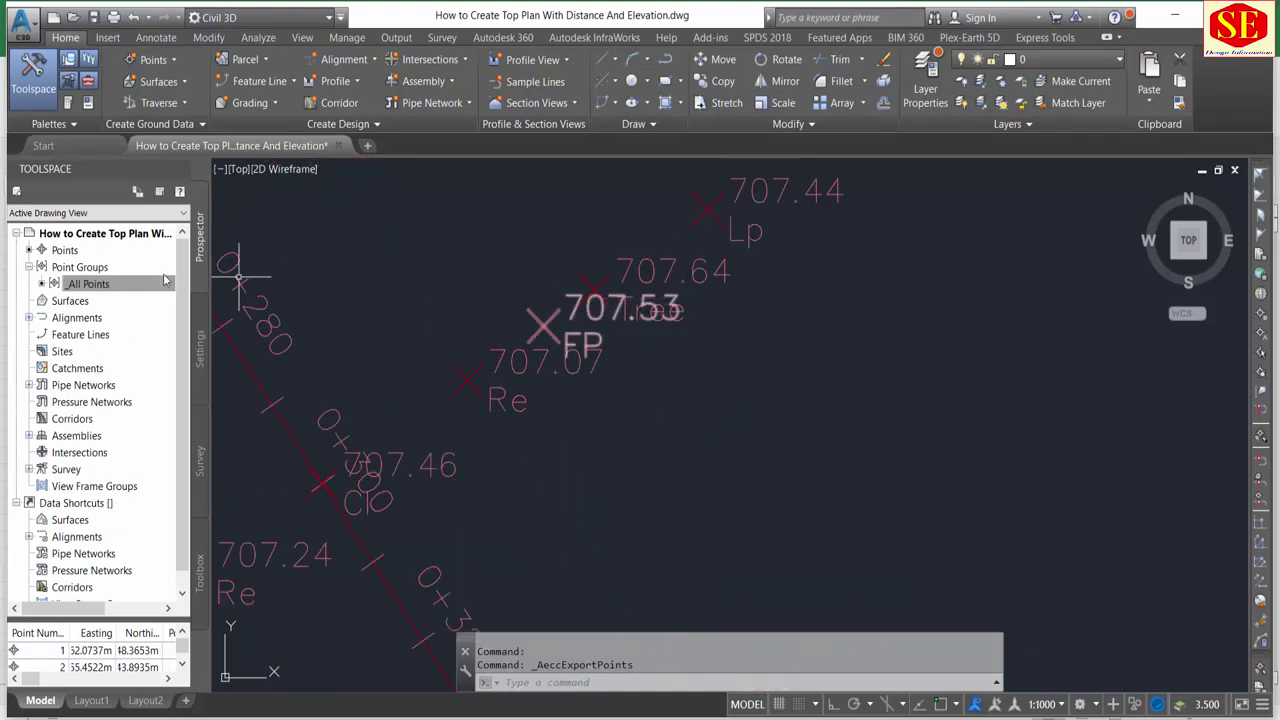
pyautogui.click(90, 285)
pyautogui.rightClick(92, 287)
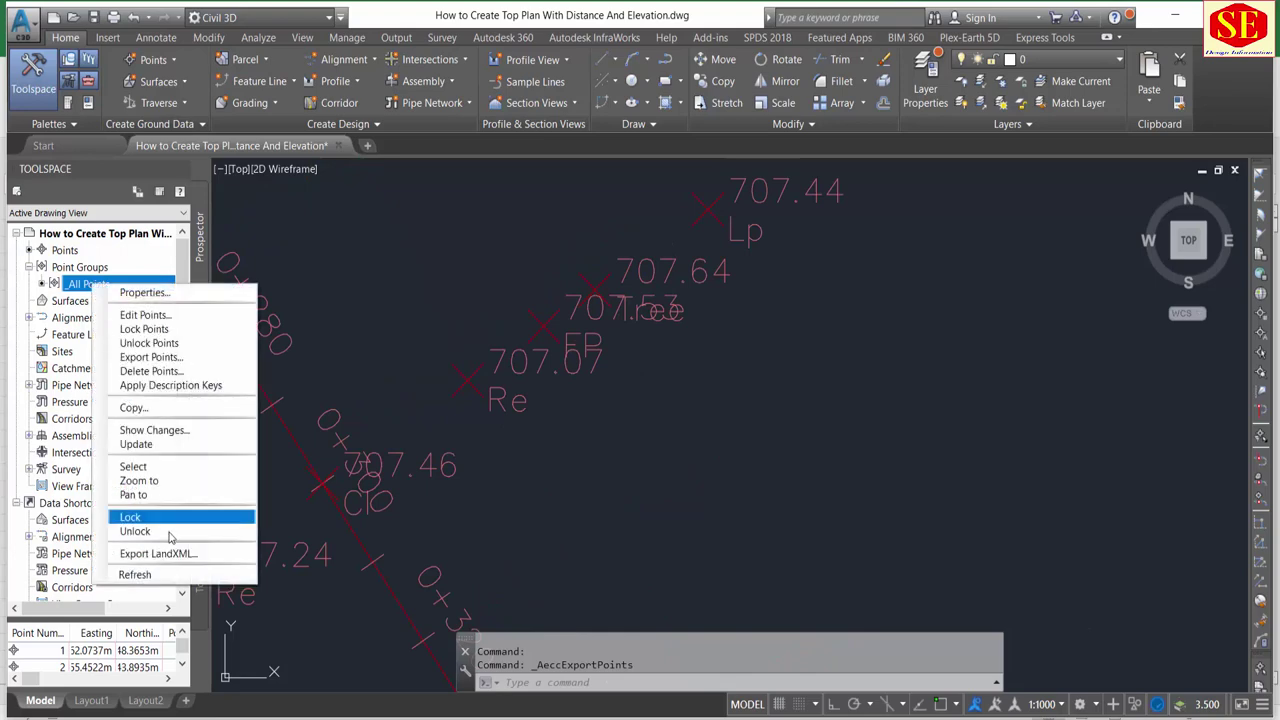
pyautogui.click(157, 294)
pyautogui.click(559, 409)
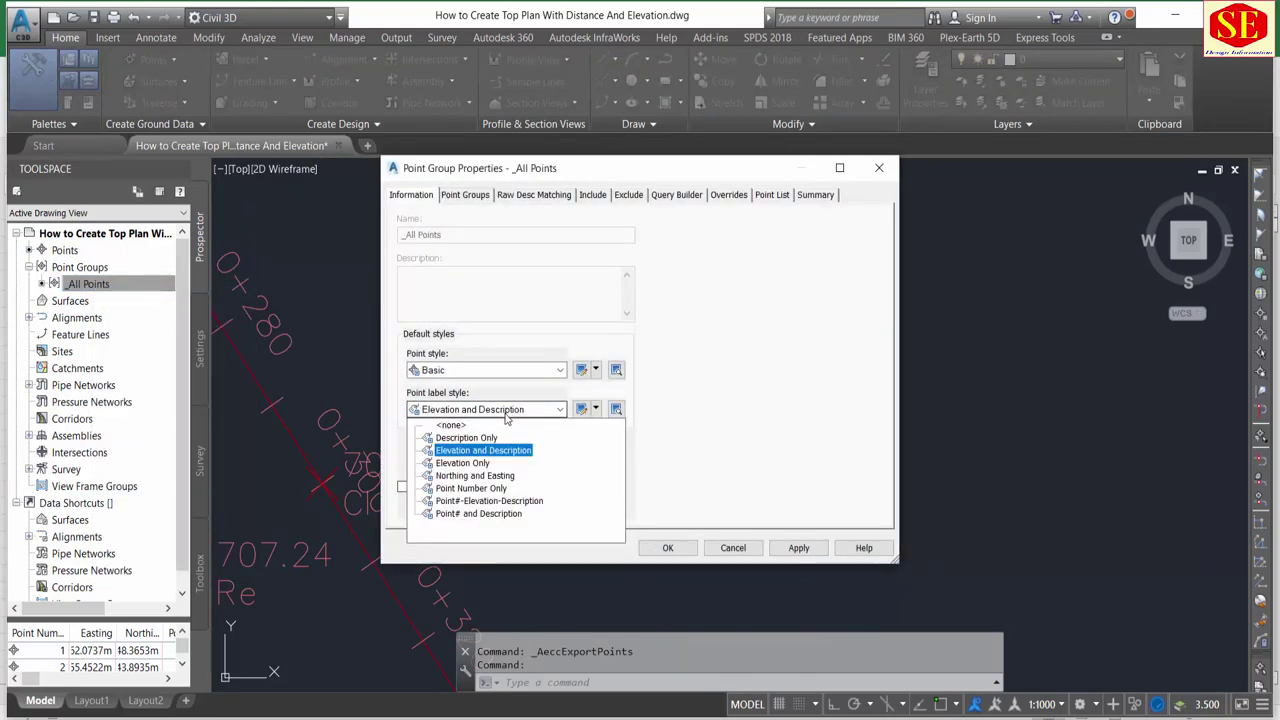
pyautogui.click(491, 438)
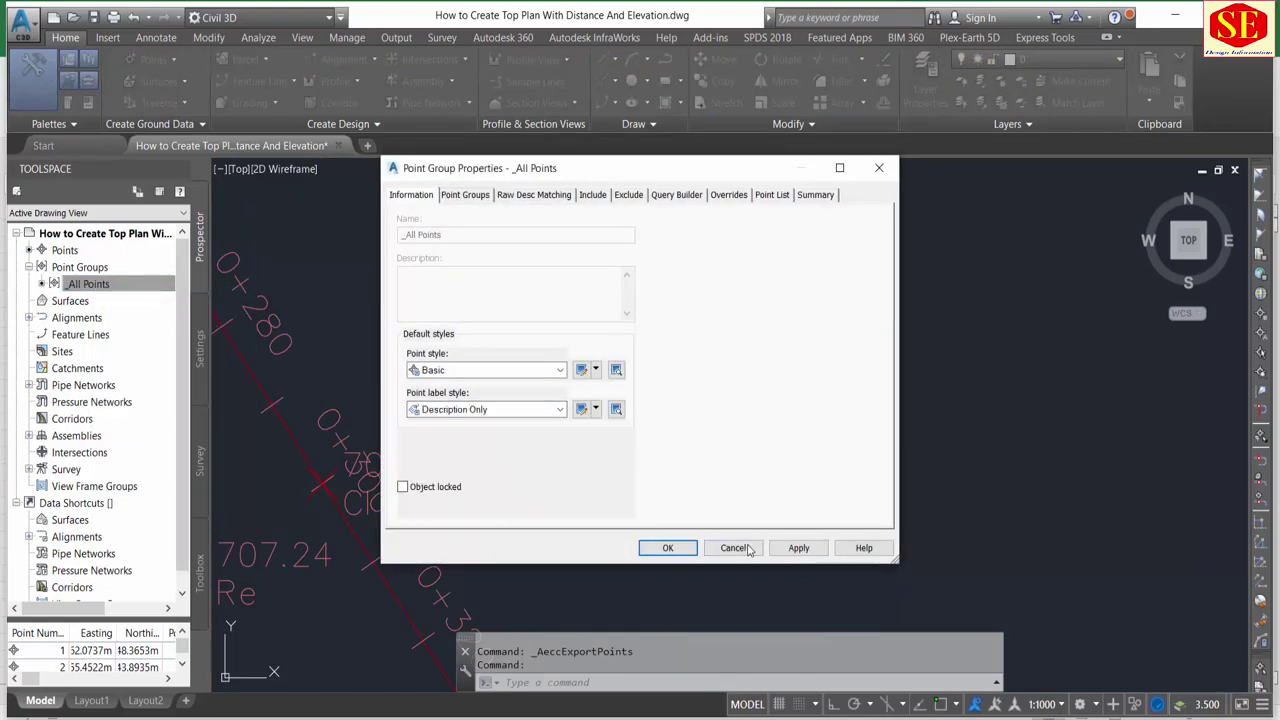
pyautogui.click(667, 547)
# Switch the All Points label style to Northing and Easting and inspect the result.
pyautogui.rightClick(128, 286)
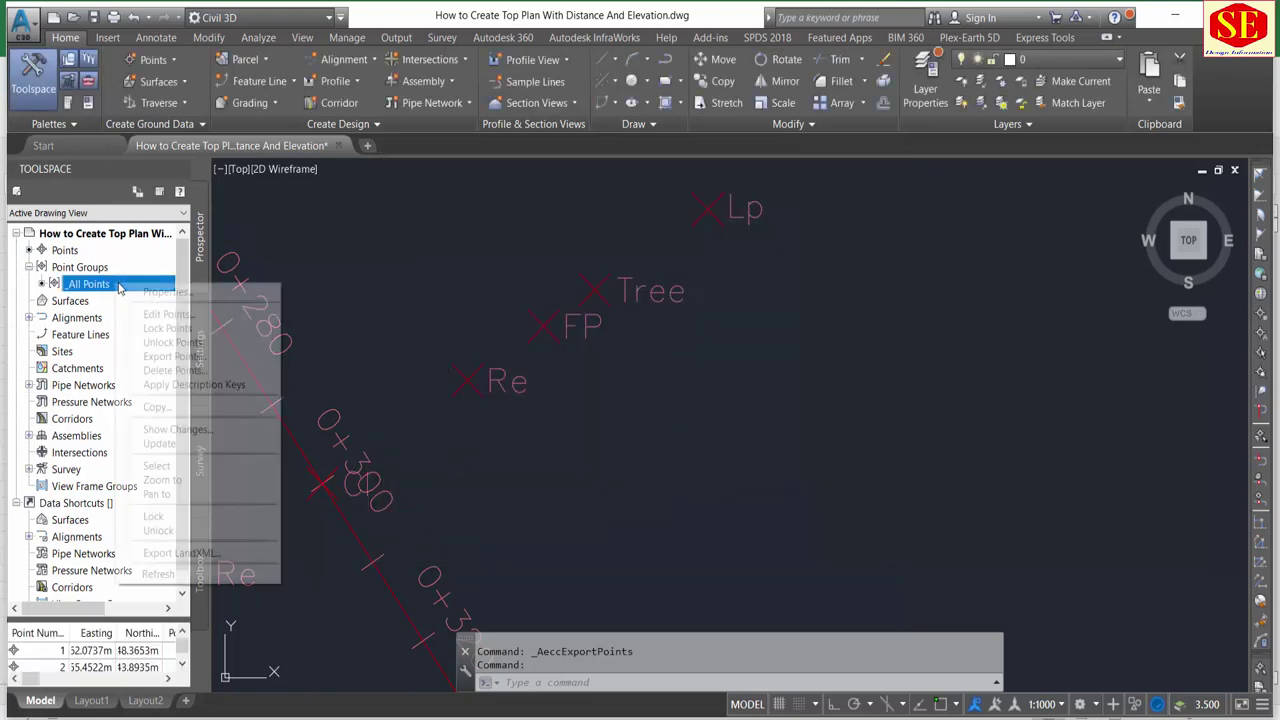
pyautogui.click(144, 294)
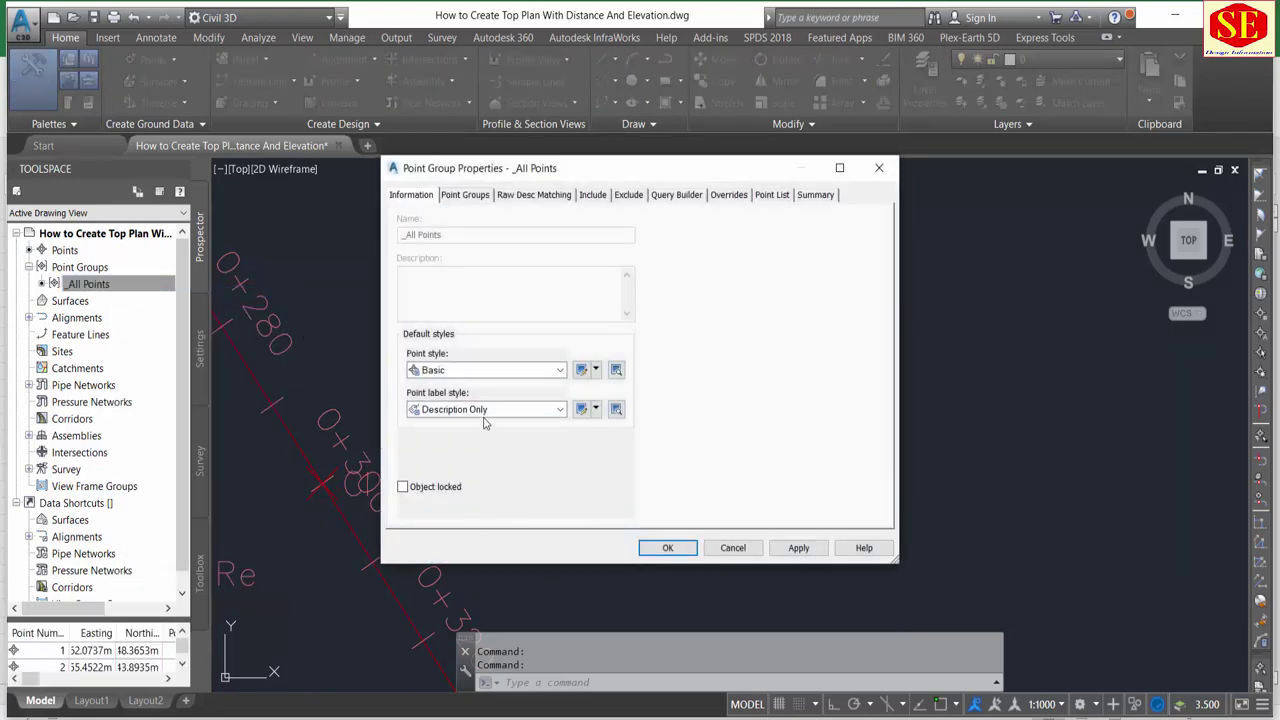
pyautogui.click(487, 409)
pyautogui.click(481, 476)
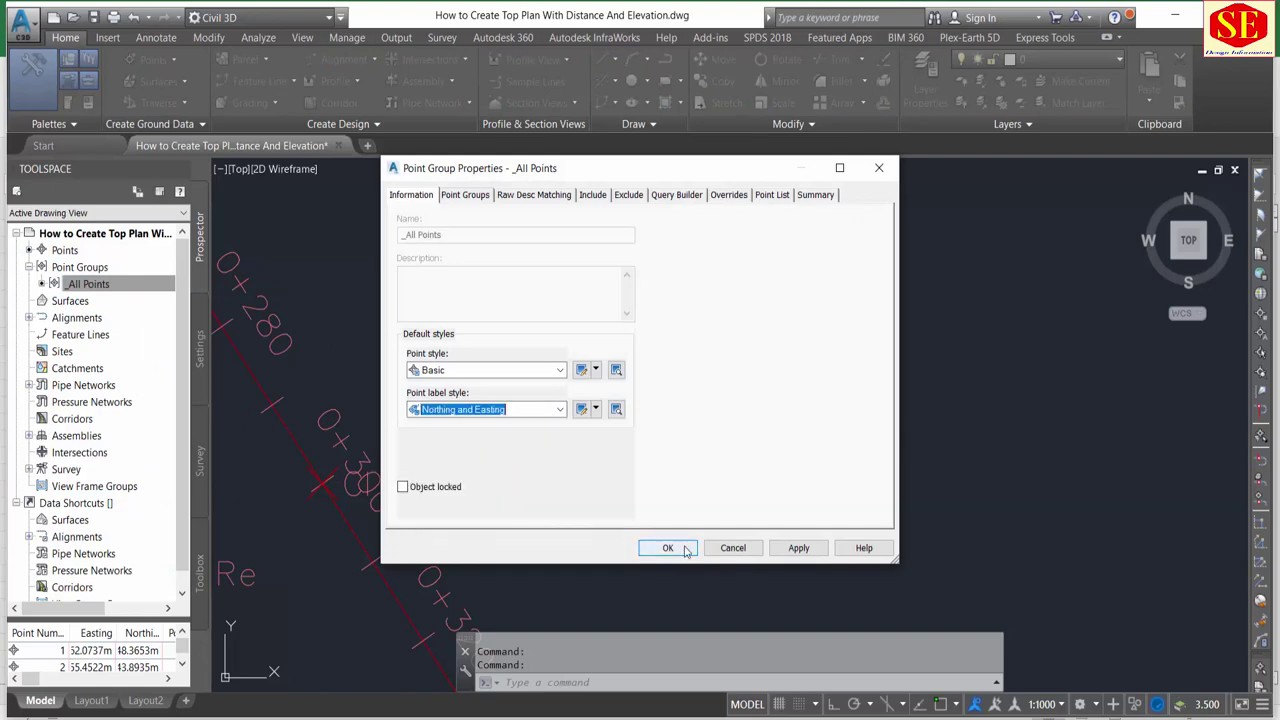
pyautogui.click(776, 548)
pyautogui.click(675, 549)
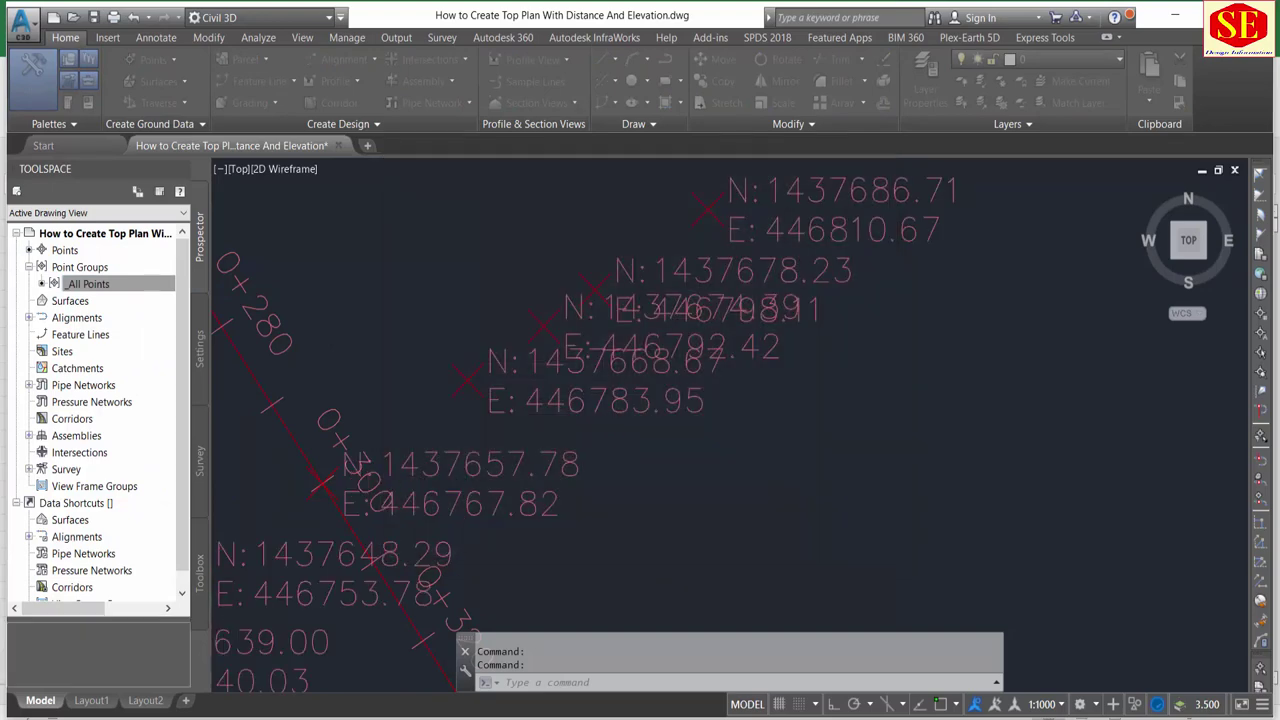
pyautogui.scroll(-3, 644, 338)
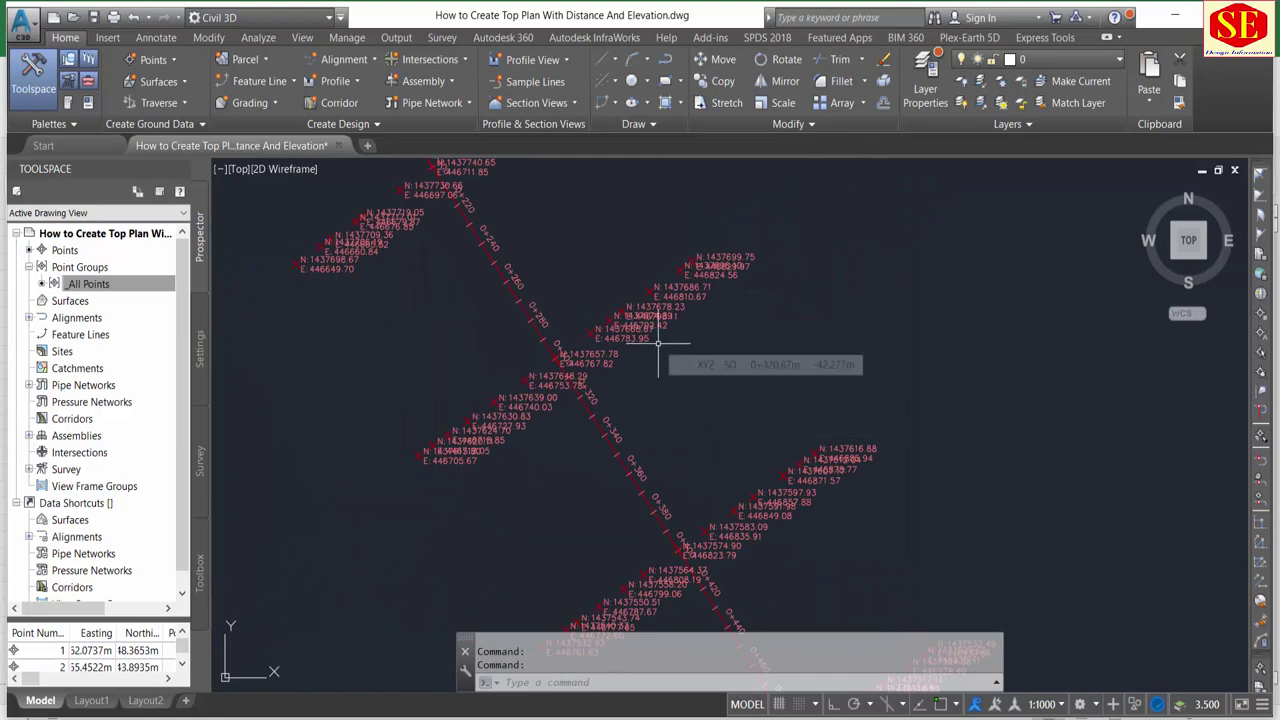
pyautogui.scroll(2, 677, 343)
pyautogui.scroll(2, 786, 514)
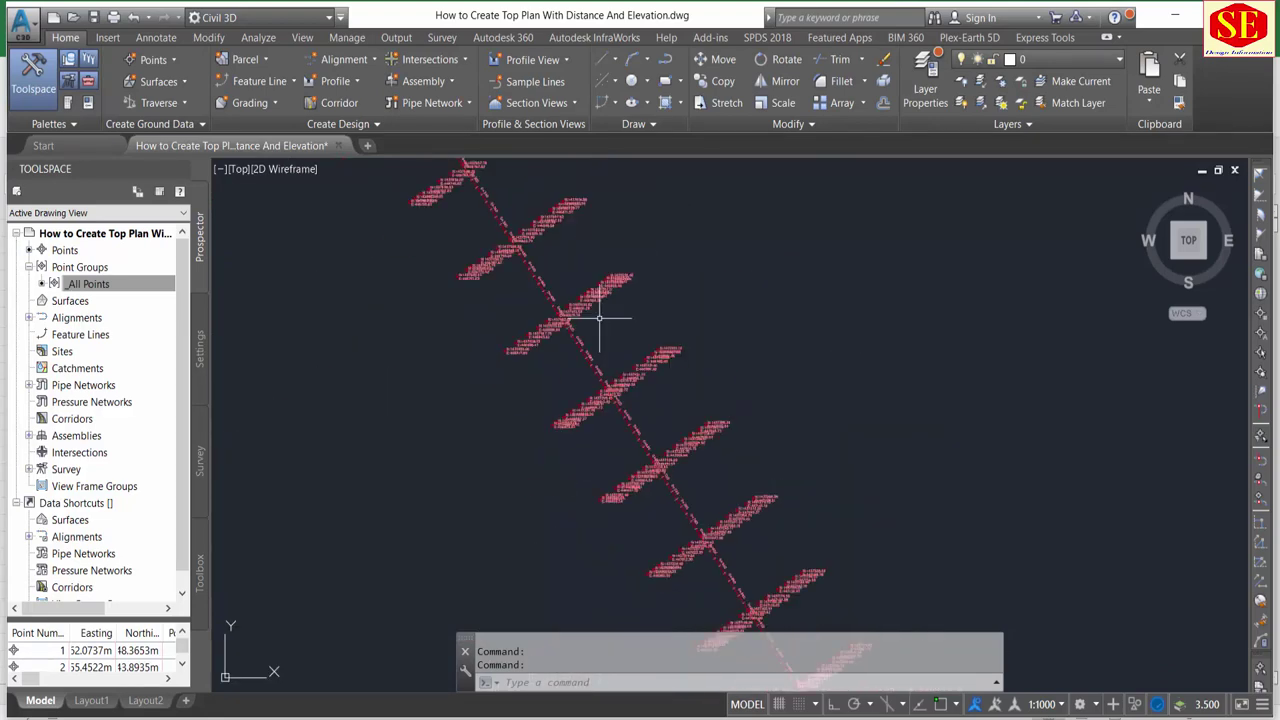
pyautogui.scroll(-3, 603, 314)
# Near the alignment curve, set the All Points labels back to Description Only.
pyautogui.moveTo(603, 314); pyautogui.dragTo(663, 236, button='middle')
pyautogui.scroll(2, 734, 414)
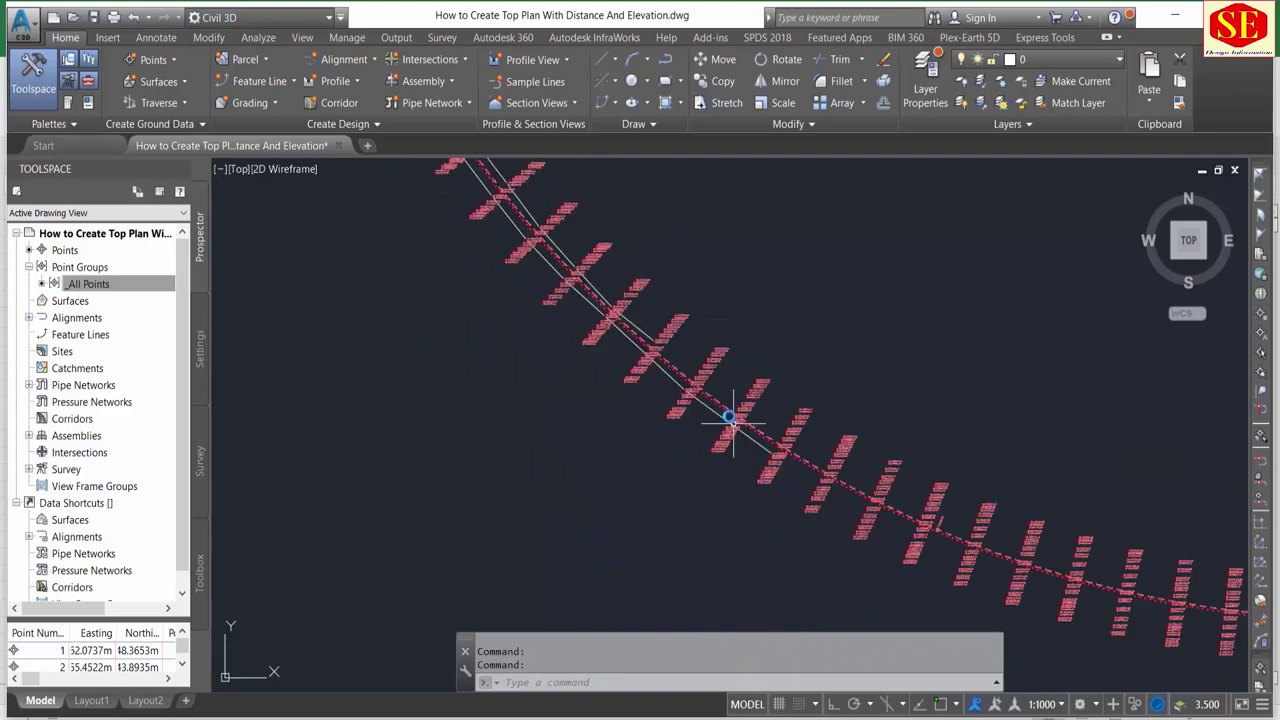
pyautogui.scroll(2, 551, 257)
pyautogui.scroll(2, 551, 260)
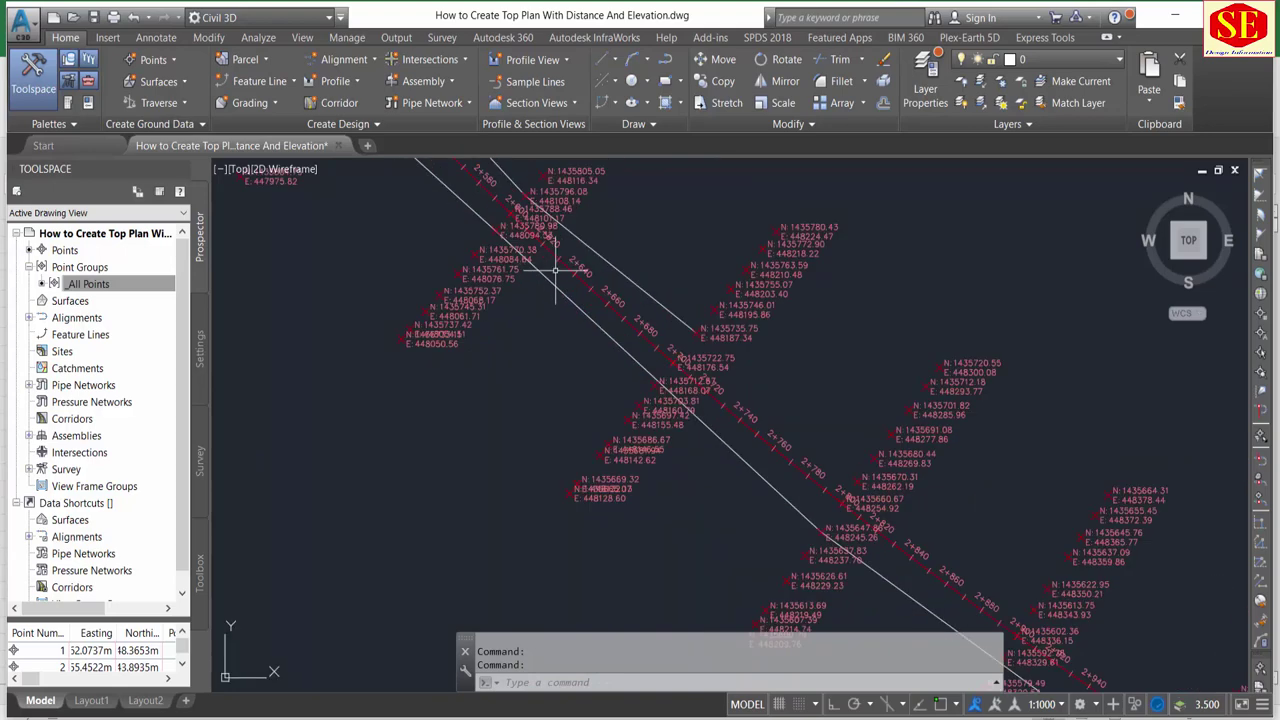
pyautogui.scroll(5, 757, 248)
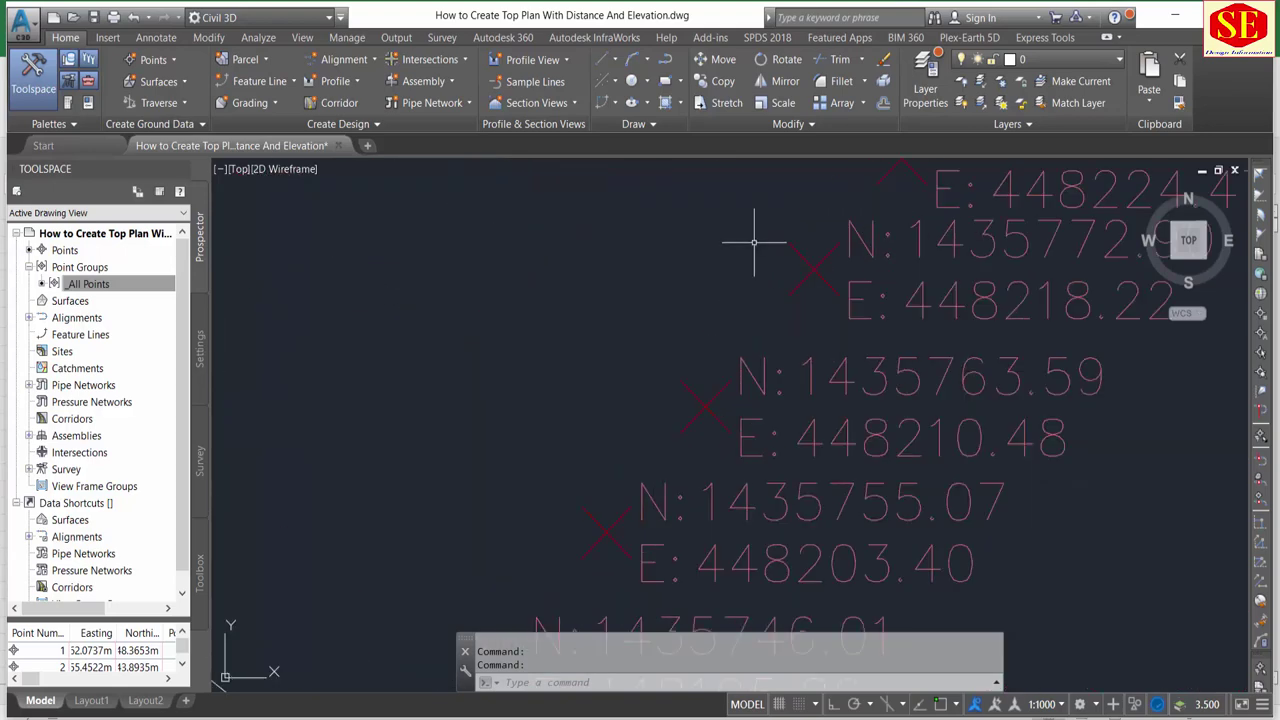
pyautogui.rightClick(86, 289)
pyautogui.click(127, 290)
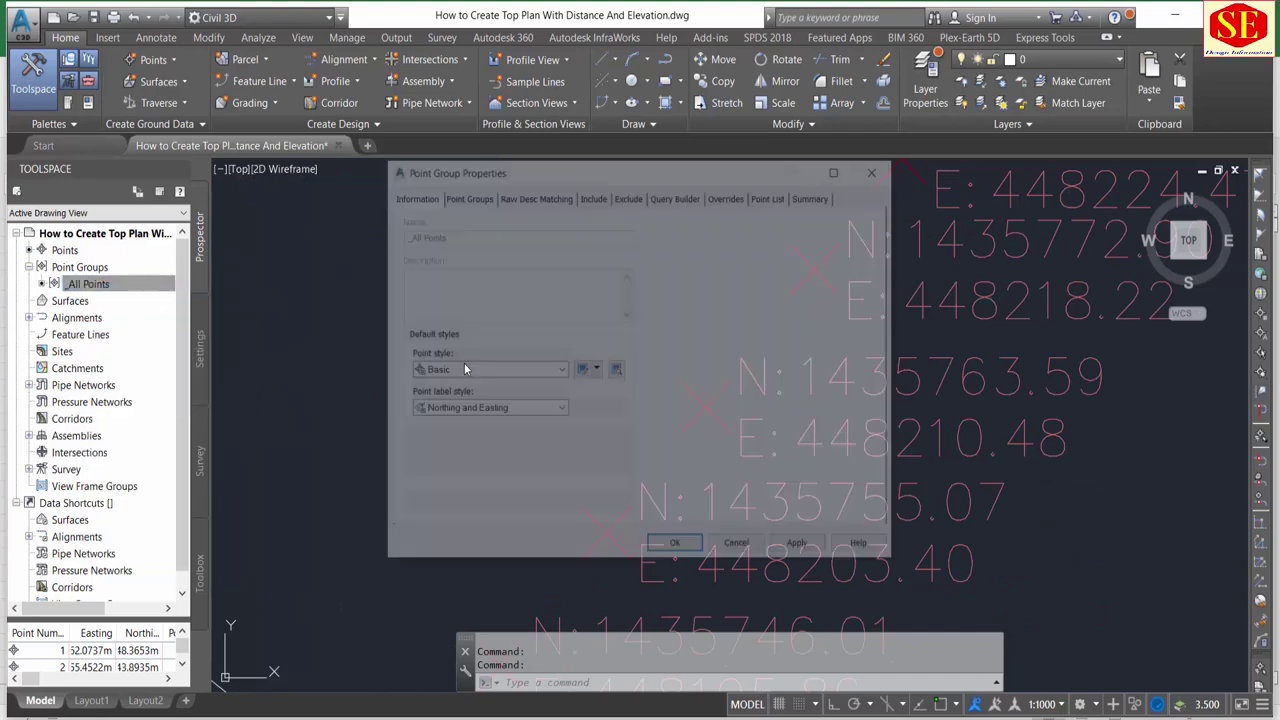
pyautogui.click(478, 409)
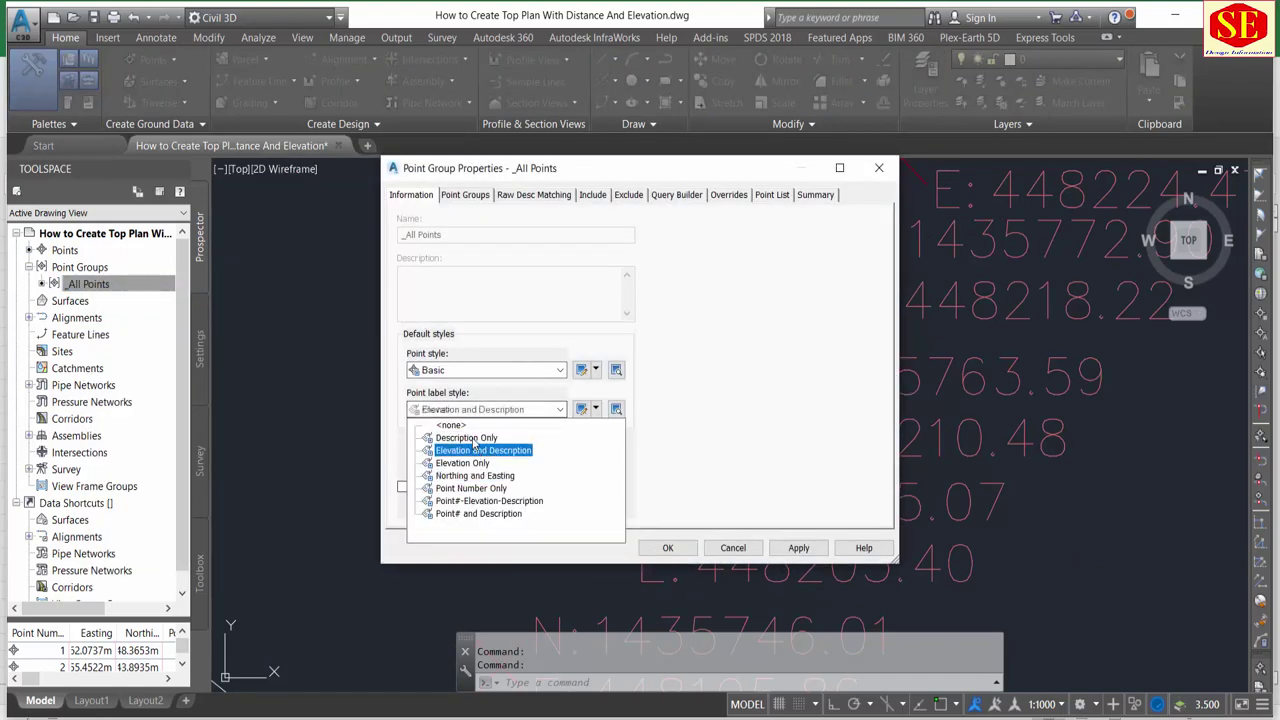
pyautogui.click(466, 437)
pyautogui.click(798, 548)
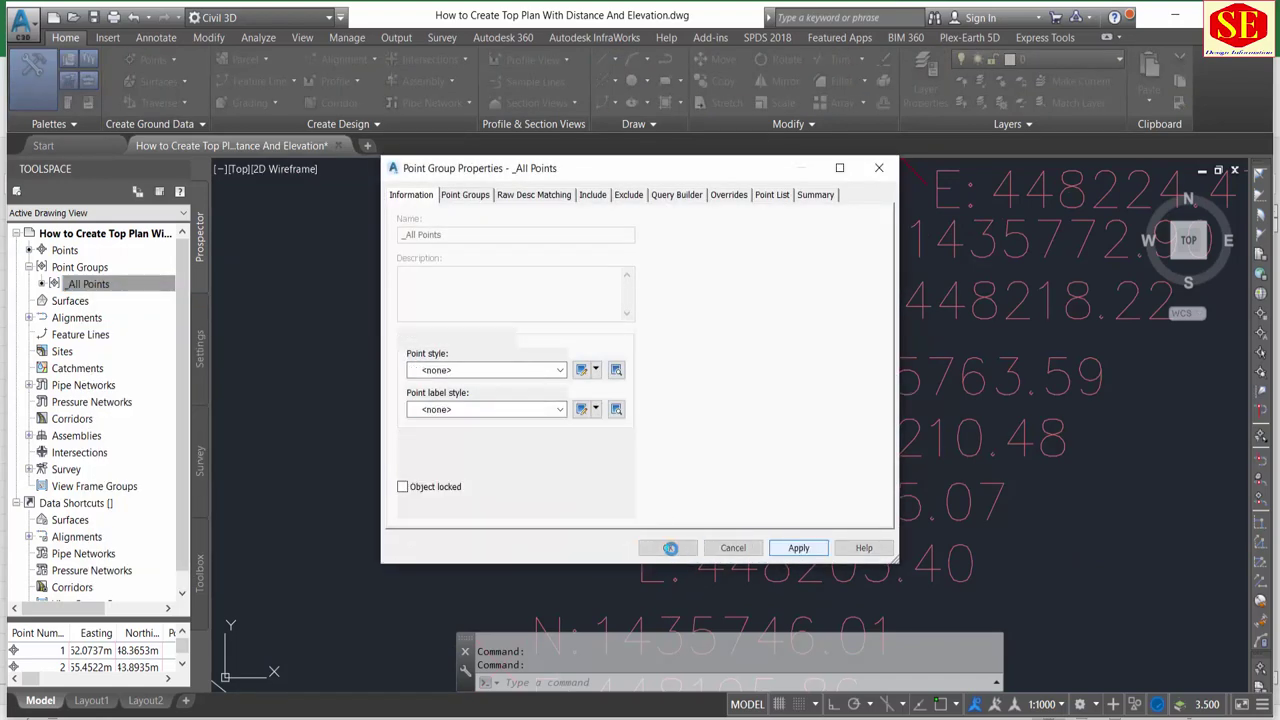
pyautogui.click(668, 548)
pyautogui.scroll(-4, 694, 376)
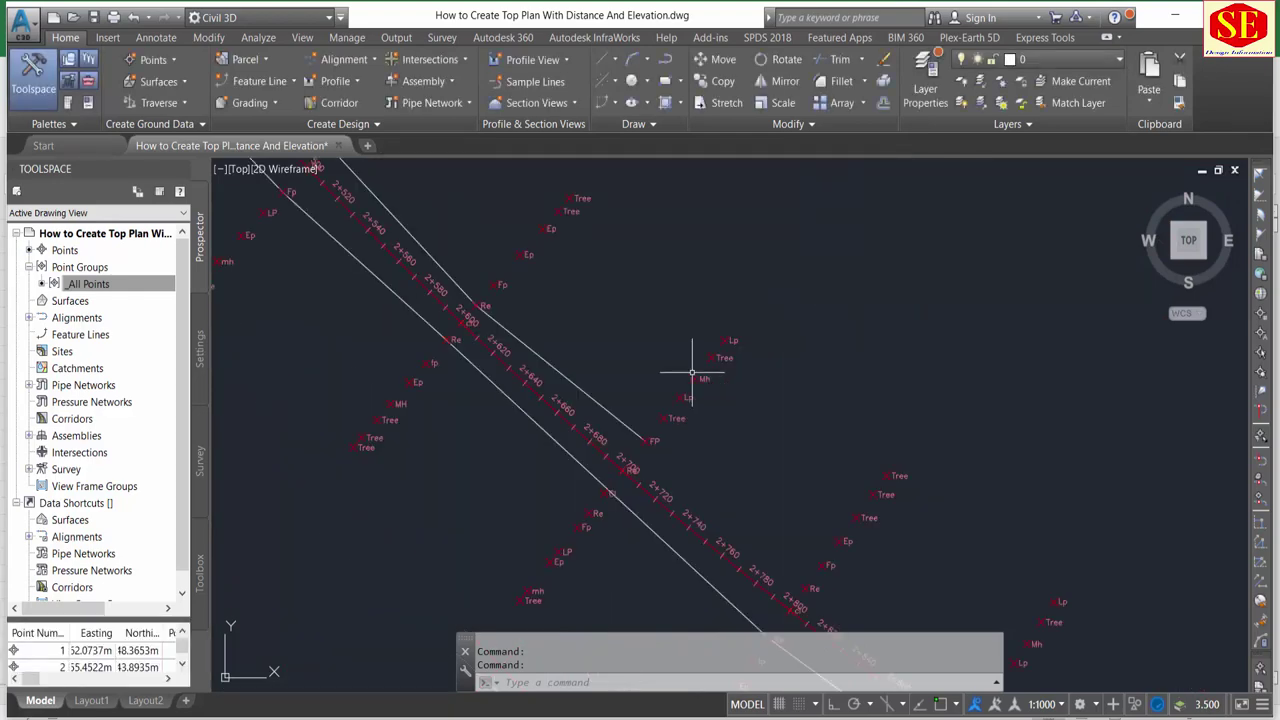
pyautogui.moveTo(691, 373)
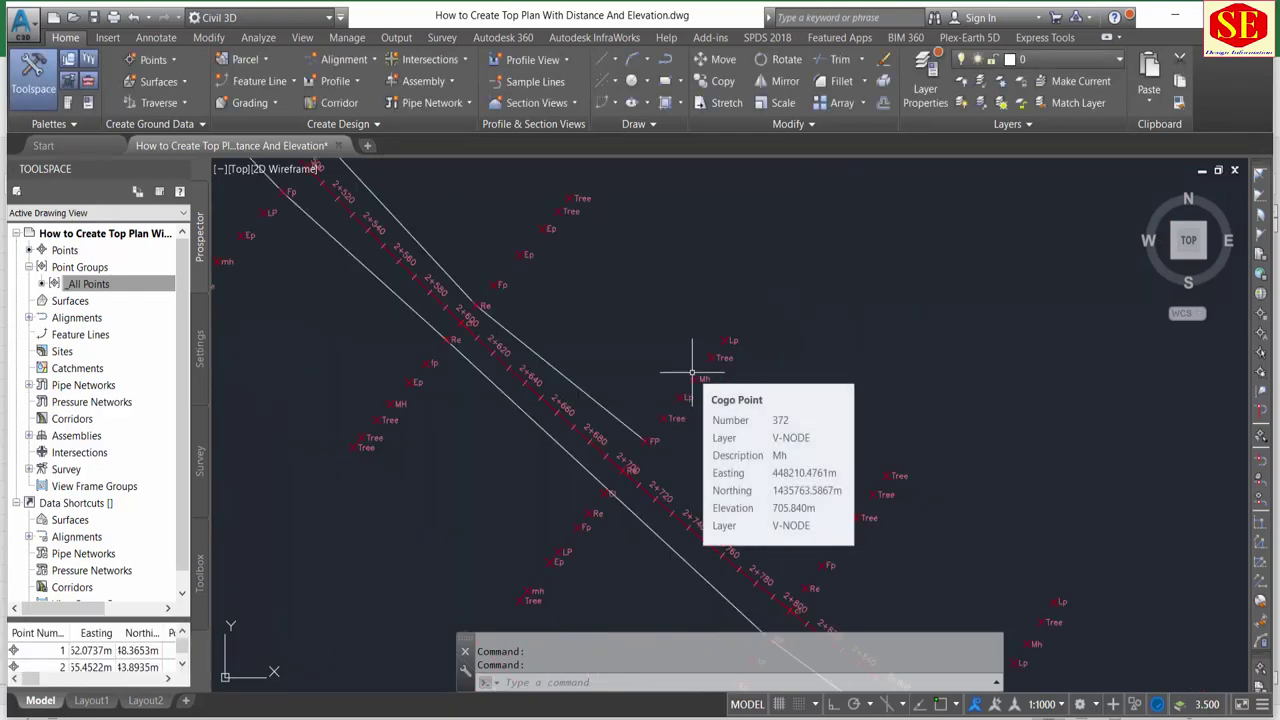
pyautogui.scroll(2, 694, 374)
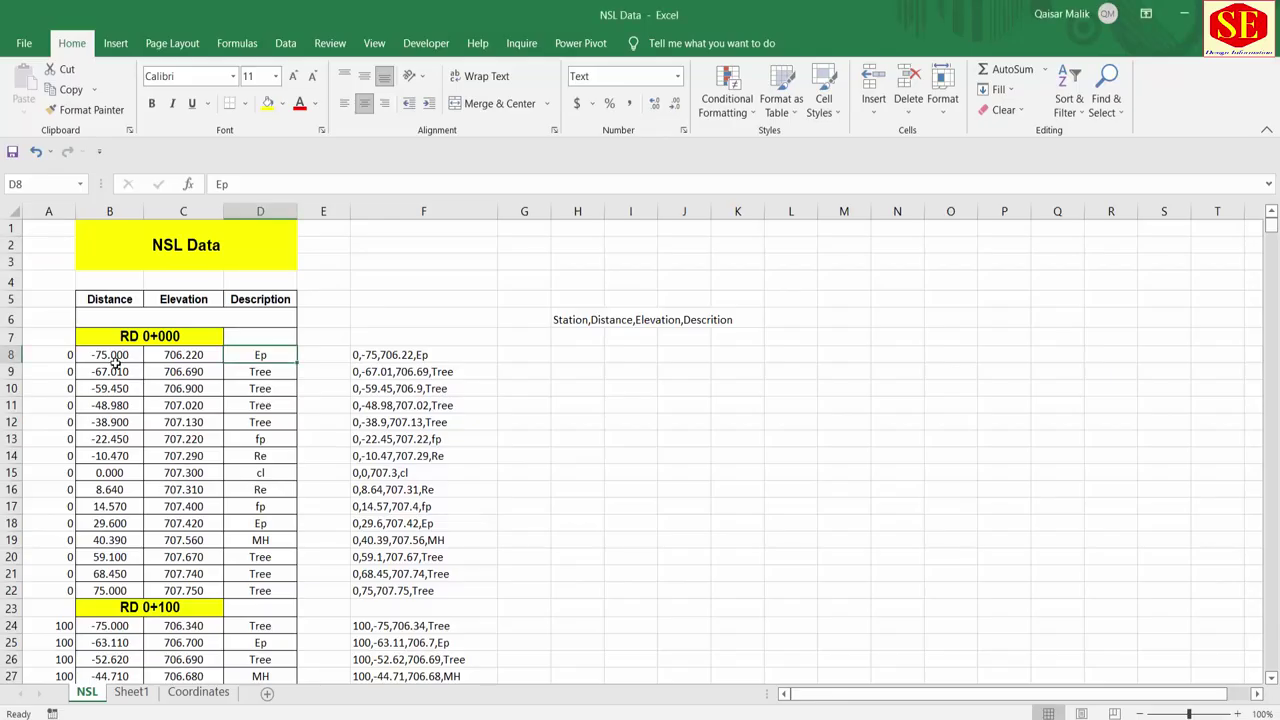
# Check the first NSL row: distance in B8, elevation in C8, description Ep in D8.
pyautogui.click(110, 355)
pyautogui.click(183, 355)
pyautogui.click(258, 354)
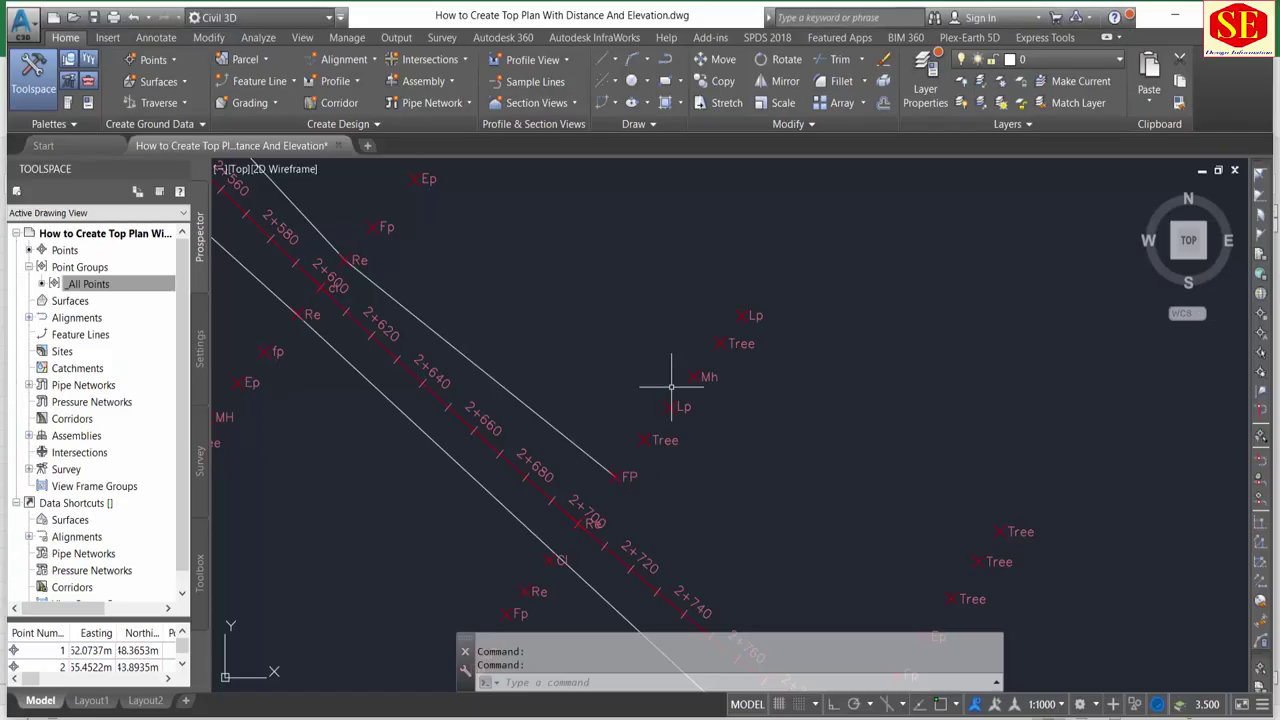
pyautogui.scroll(2, 674, 382)
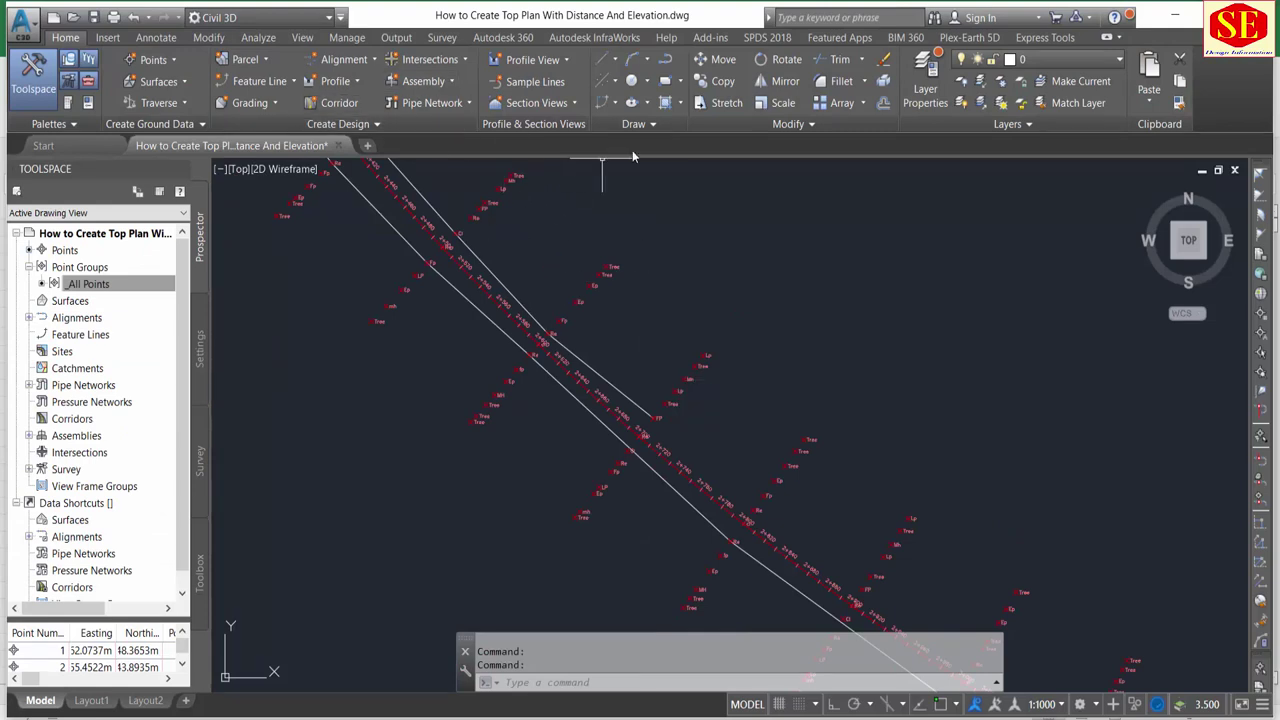
# In the Export Points settings, keep the PENZD (comma delimited) format.
pyautogui.scroll(3, 471, 306)
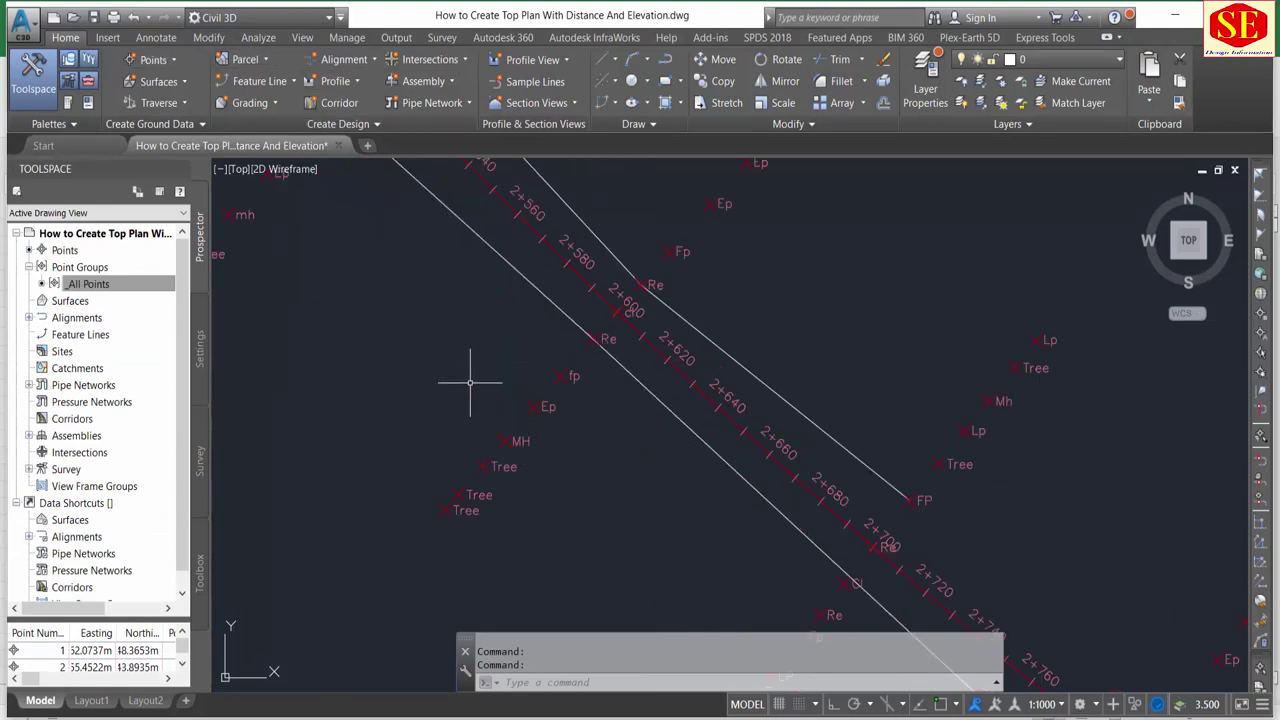
pyautogui.click(396, 38)
pyautogui.click(595, 64)
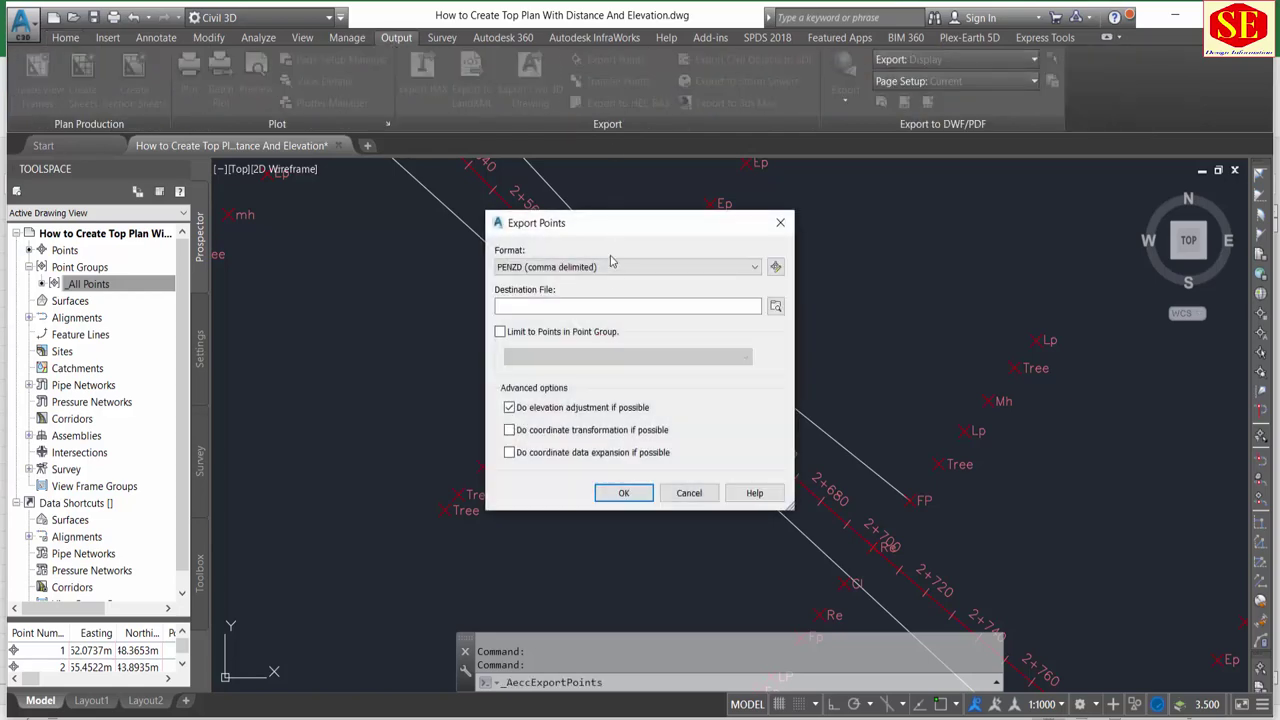
pyautogui.click(607, 268)
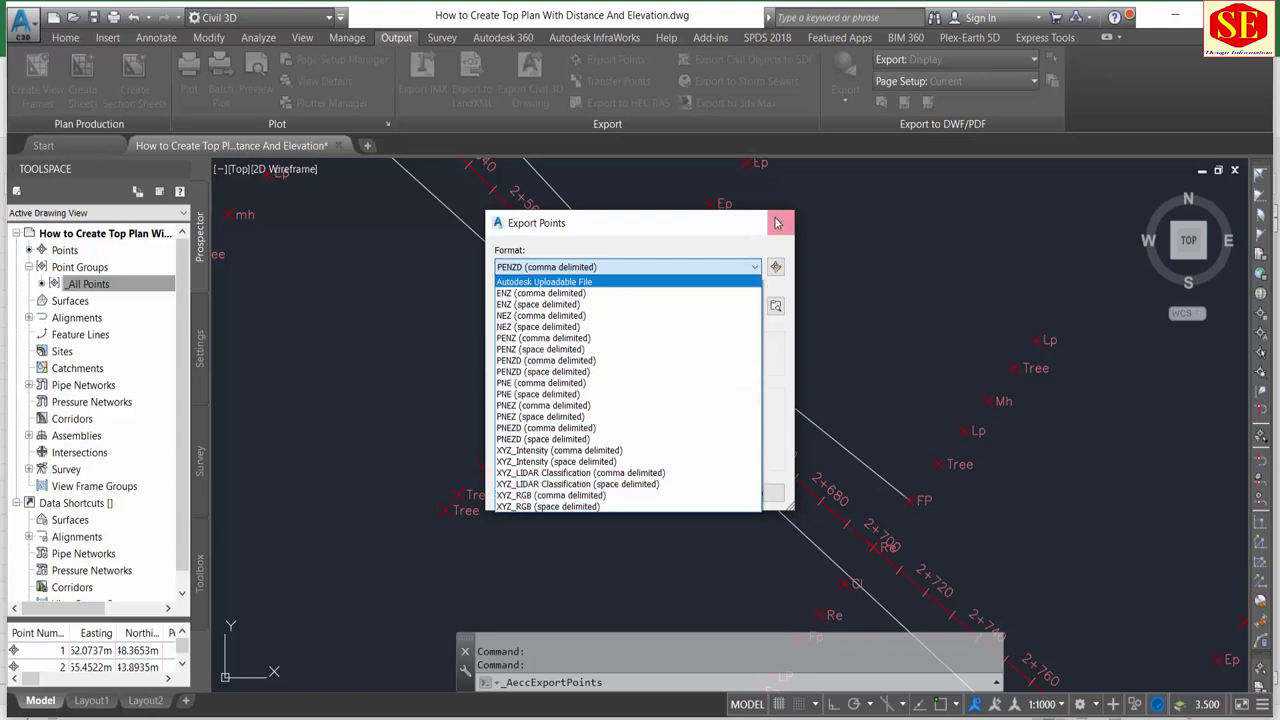
pyautogui.click(640, 267)
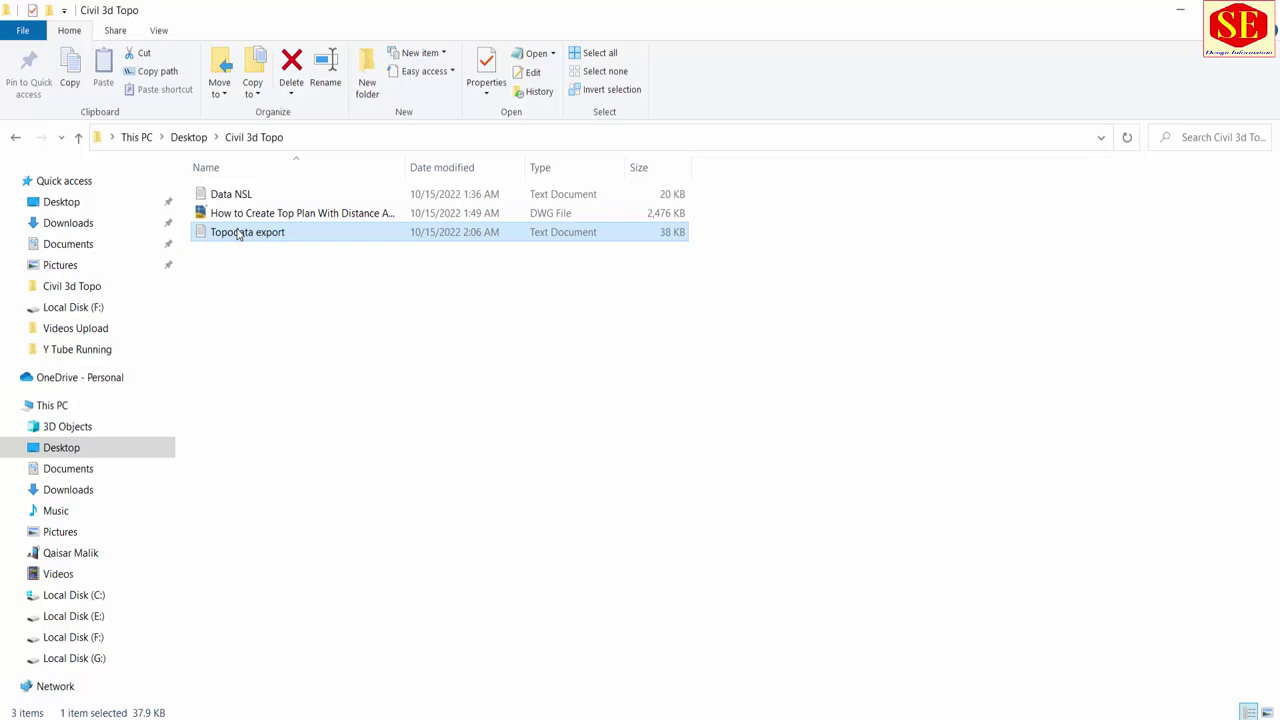
# Open the Topodata export text file in Notepad.
pyautogui.rightClick(239, 231)
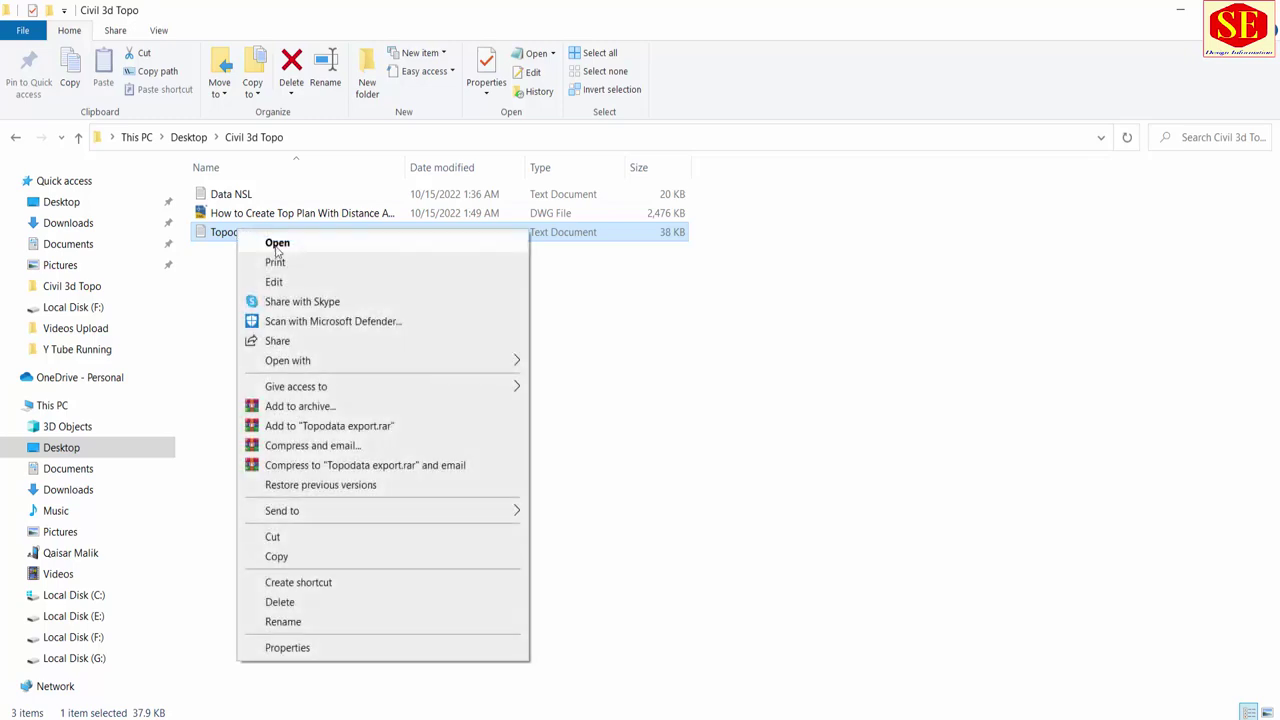
pyautogui.click(292, 247)
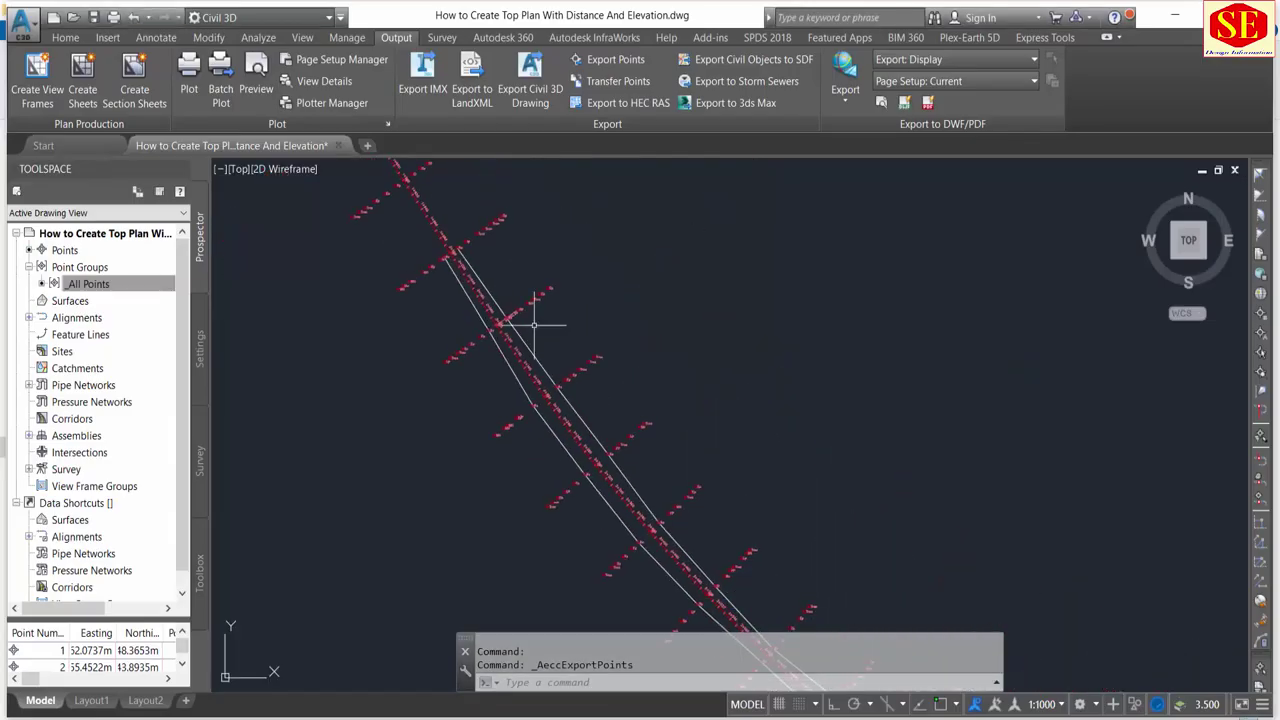
pyautogui.scroll(-4, 534, 324)
pyautogui.scroll(3, 516, 415)
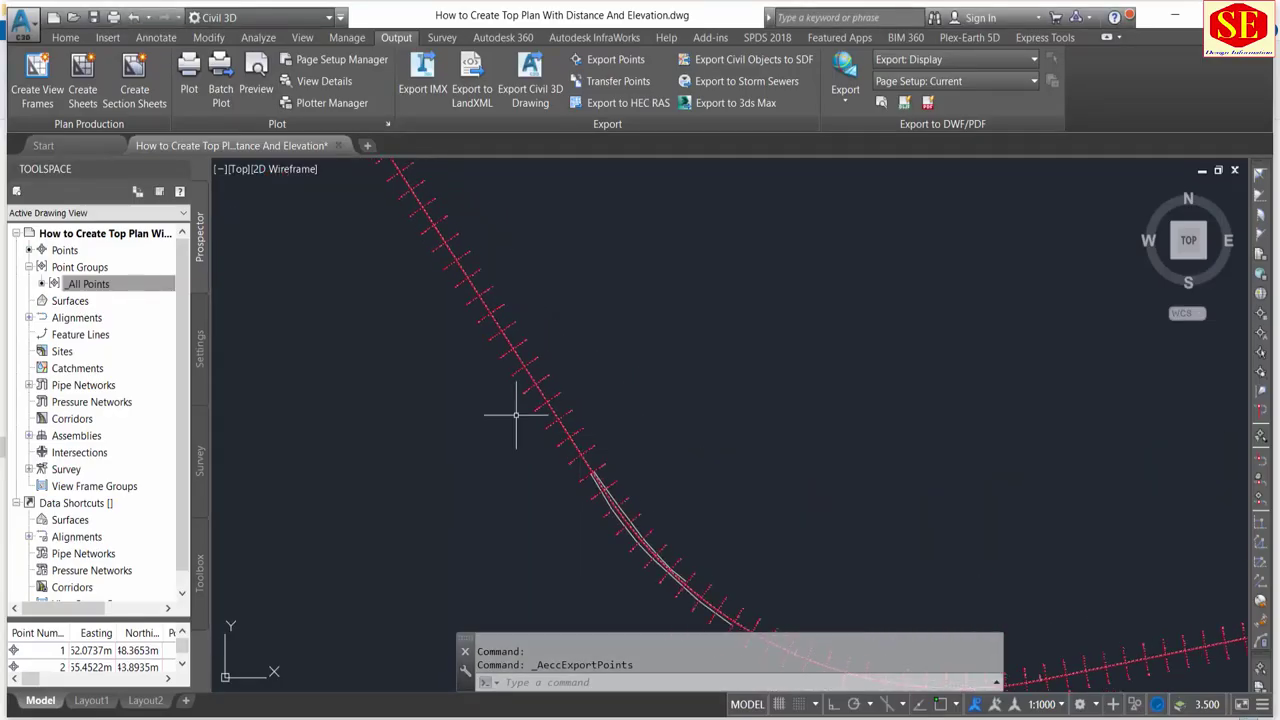
pyautogui.scroll(2, 453, 243)
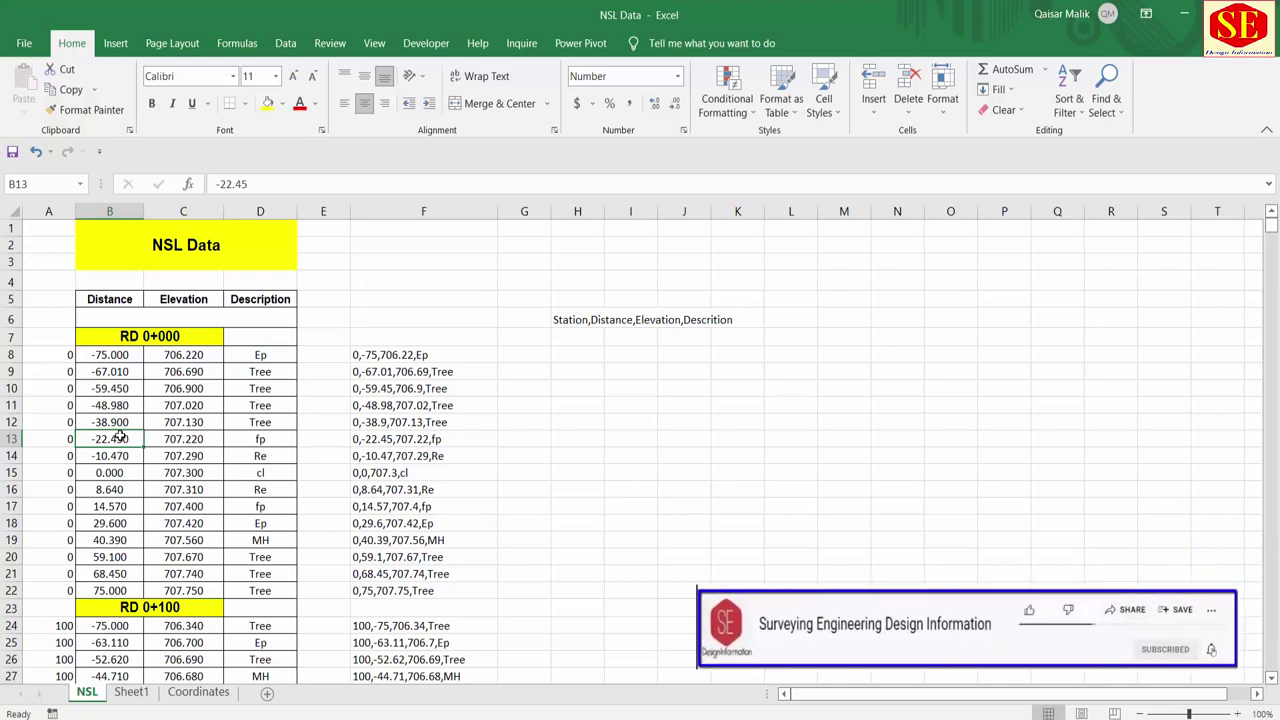
pyautogui.click(100, 388)
pyautogui.click(182, 391)
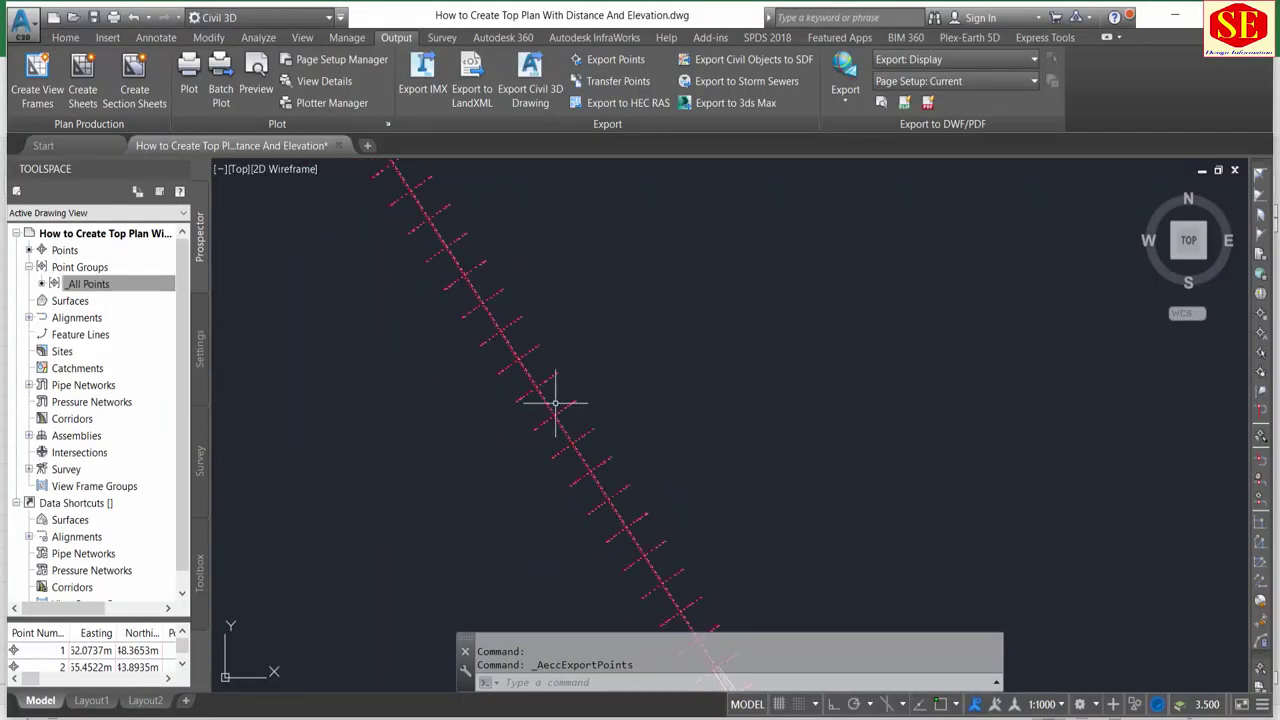
pyautogui.scroll(2, 514, 423)
pyautogui.scroll(1, 490, 368)
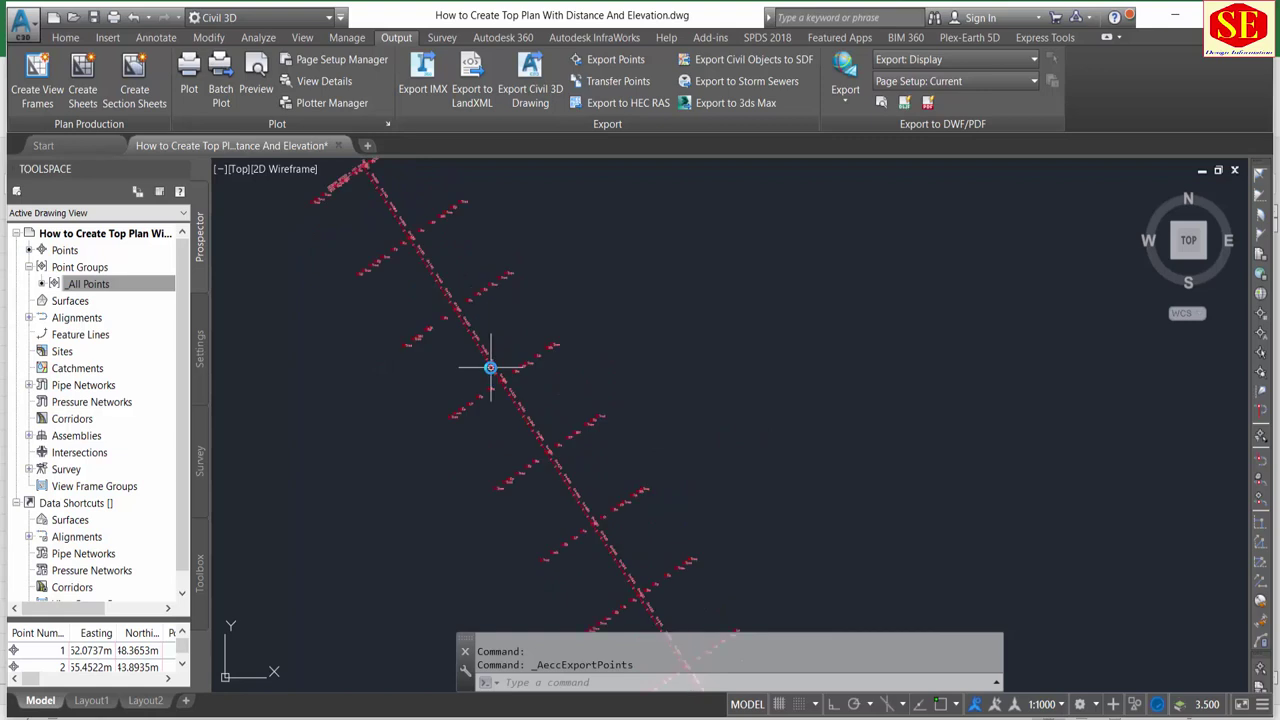
pyautogui.moveTo(490, 368)
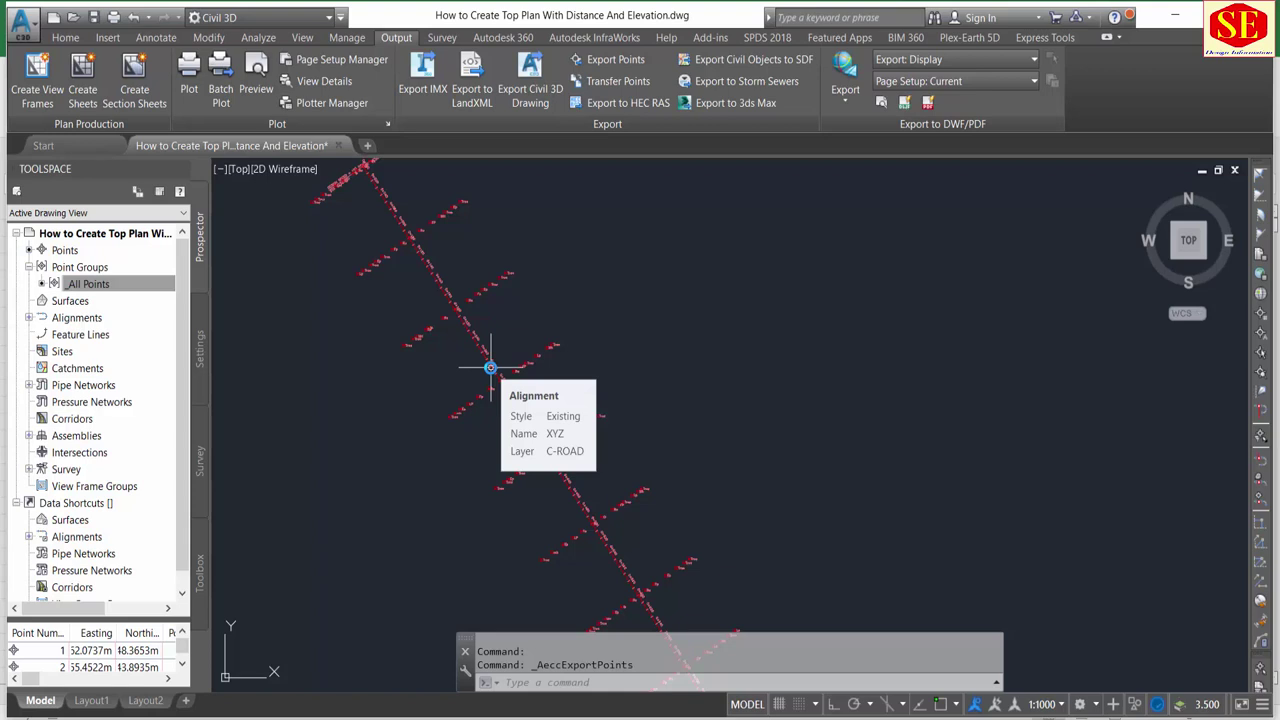
pyautogui.scroll(-3, 490, 368)
pyautogui.scroll(-1, 514, 357)
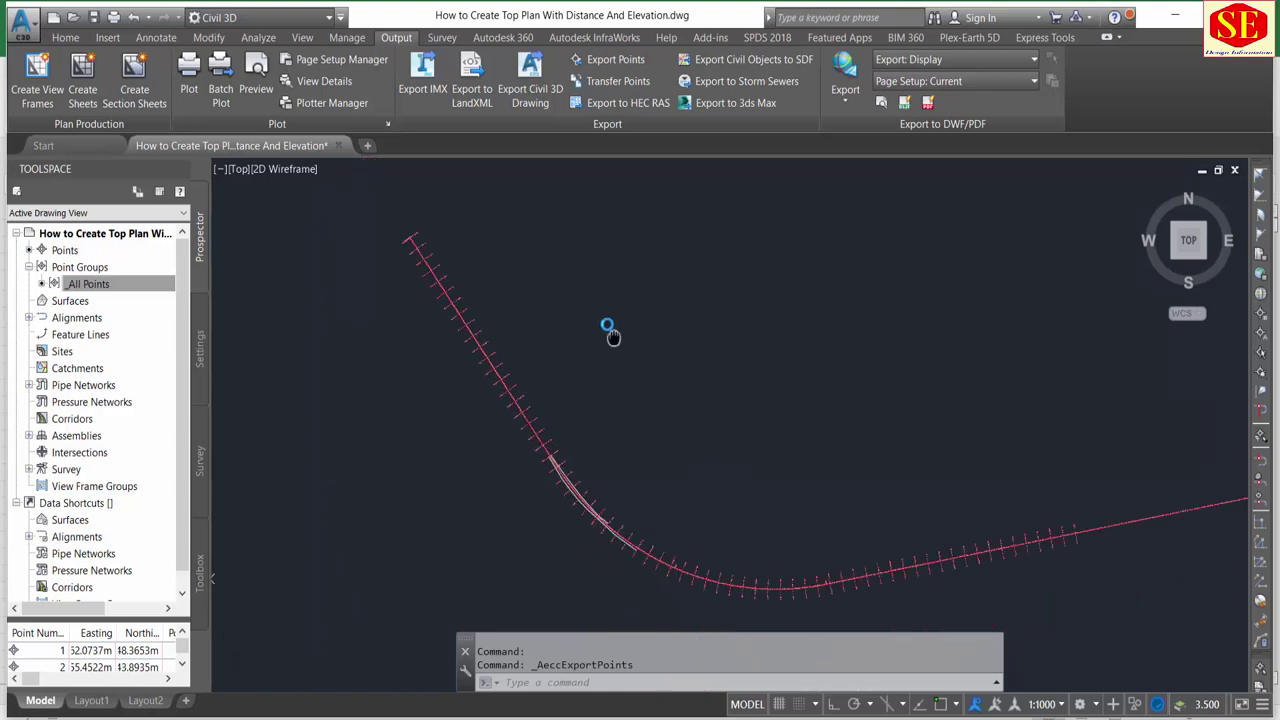
pyautogui.scroll(1, 608, 328)
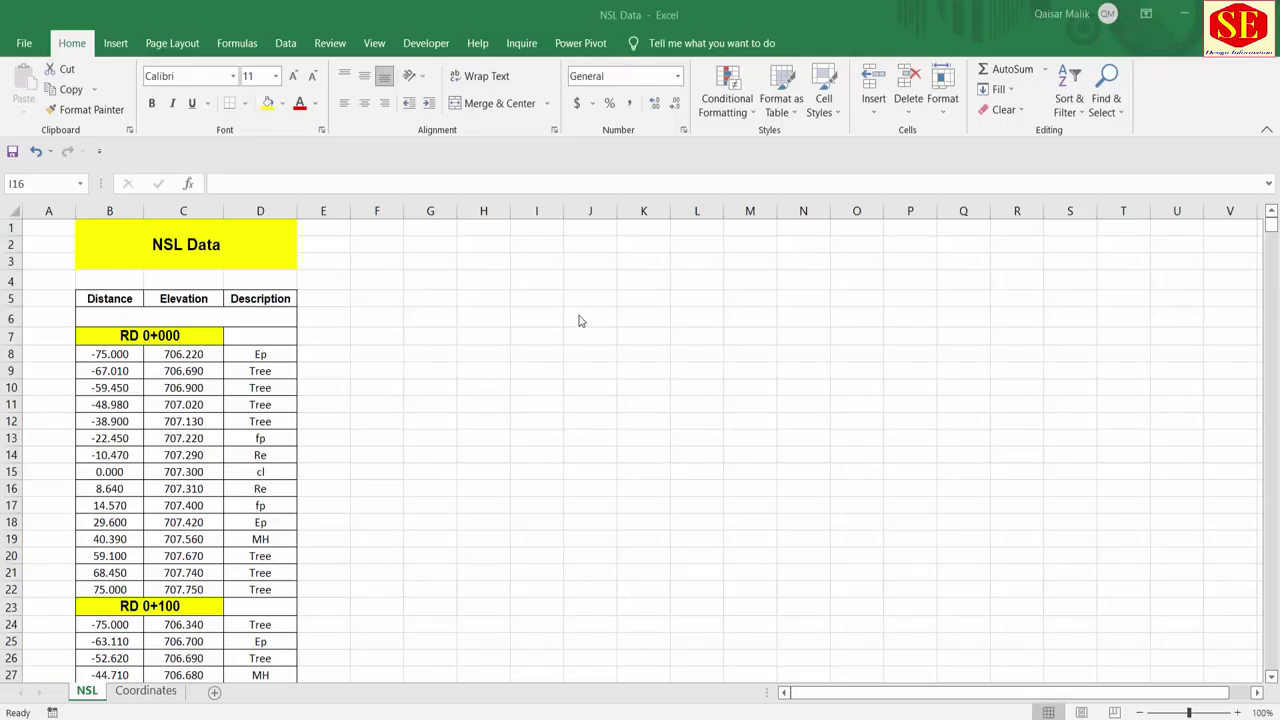
pyautogui.click(104, 352)
pyautogui.click(184, 352)
pyautogui.click(188, 250)
pyautogui.click(180, 387)
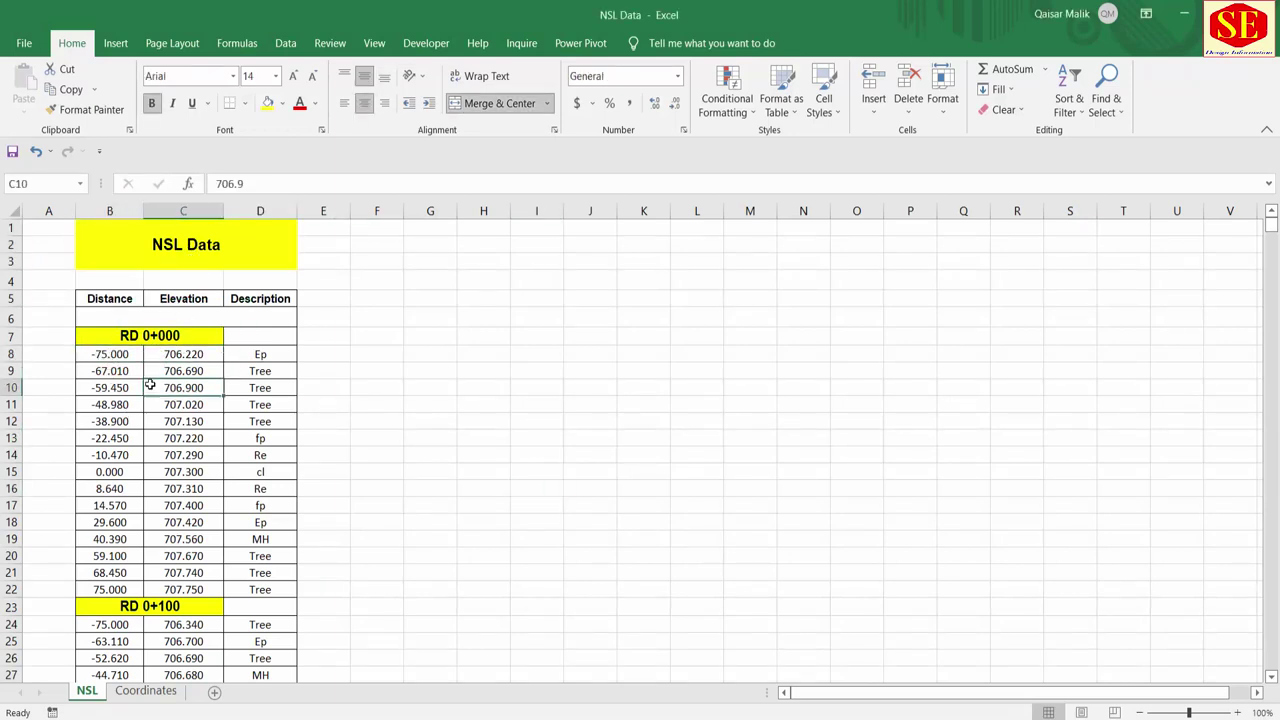
pyautogui.click(110, 355)
pyautogui.moveTo(104, 298); pyautogui.dragTo(100, 470)
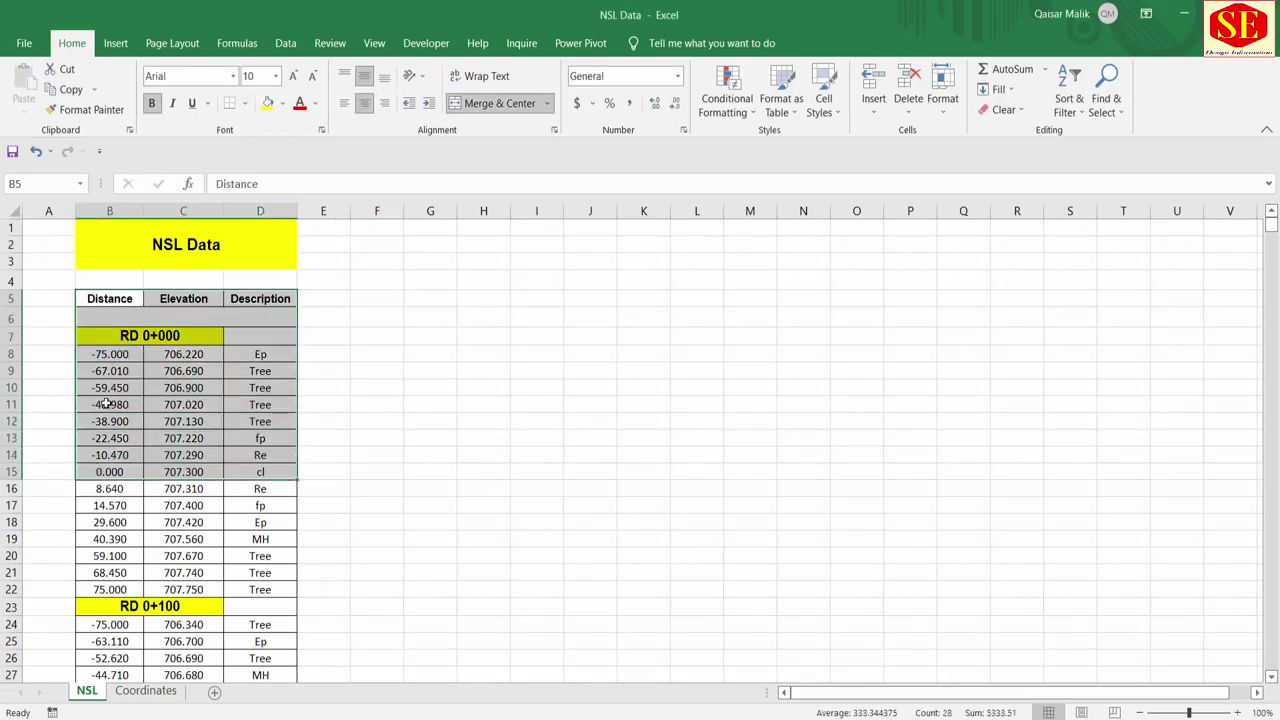
pyautogui.moveTo(183, 354); pyautogui.dragTo(183, 455)
pyautogui.moveTo(260, 354); pyautogui.dragTo(260, 488)
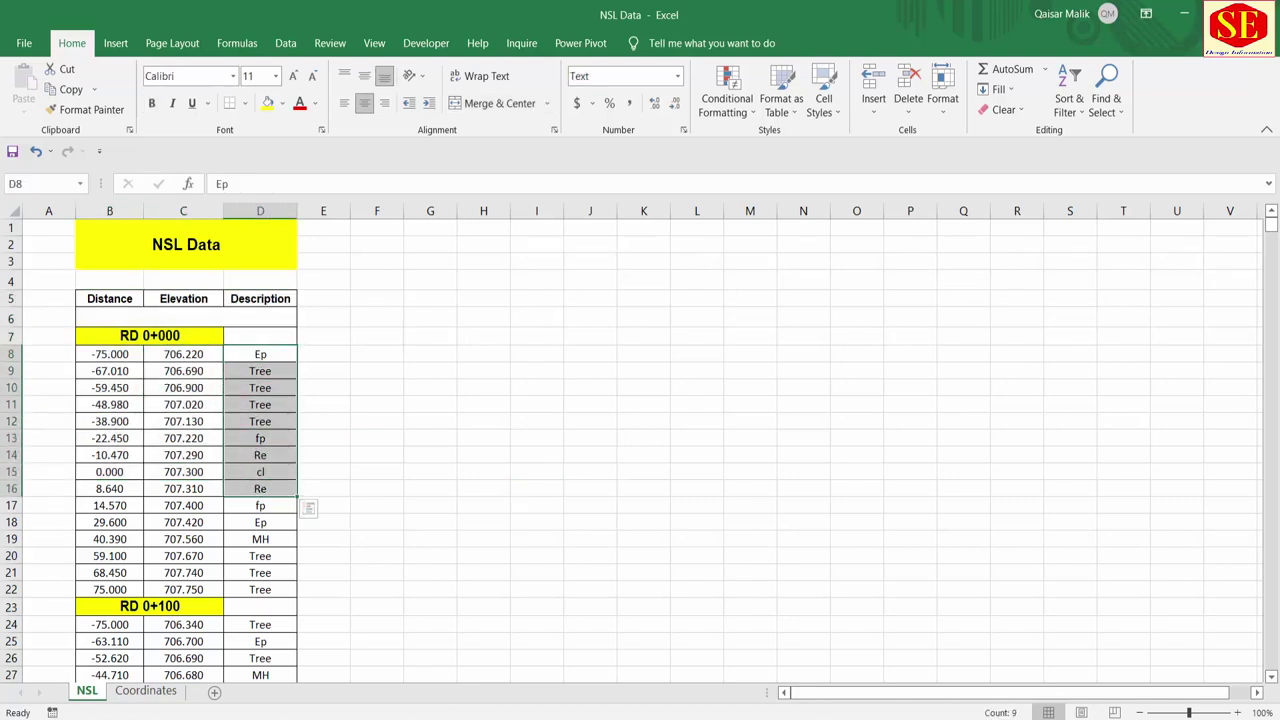
pyautogui.click(120, 383)
pyautogui.moveTo(260, 380); pyautogui.dragTo(265, 480)
pyautogui.moveTo(176, 390); pyautogui.dragTo(180, 420)
pyautogui.click(176, 390)
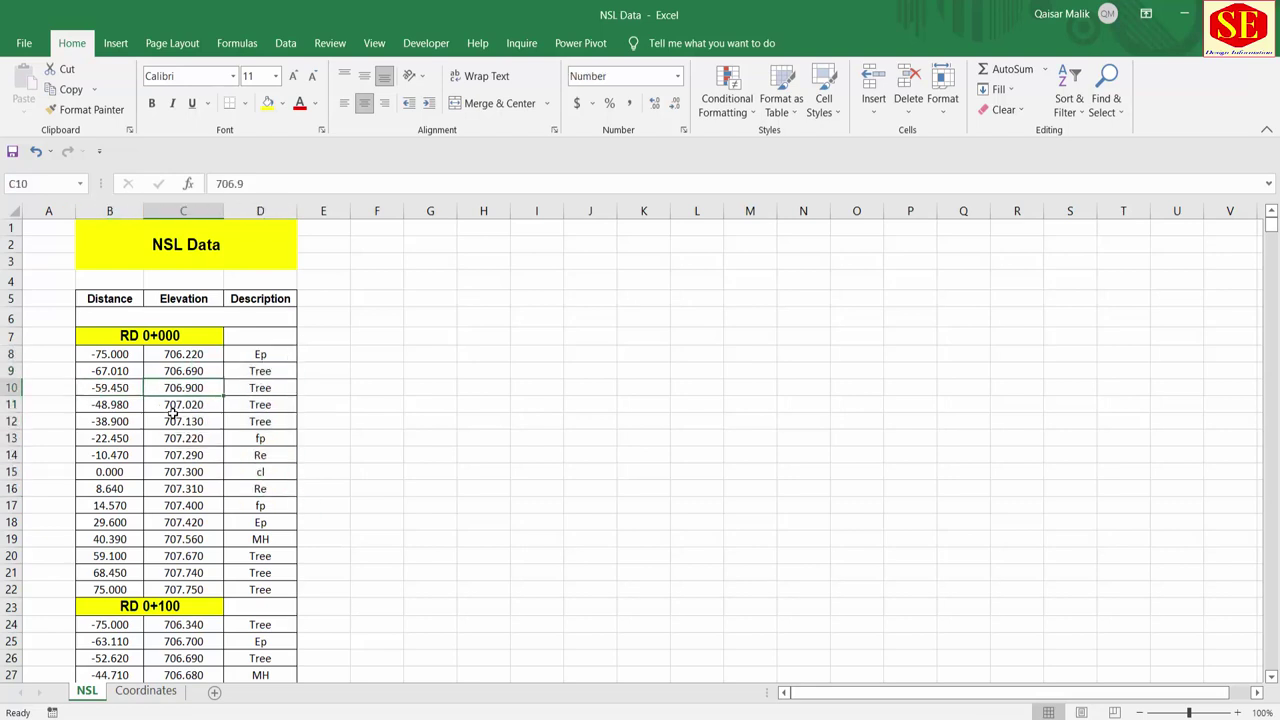
pyautogui.moveTo(103, 354); pyautogui.dragTo(180, 390)
pyautogui.click(150, 356)
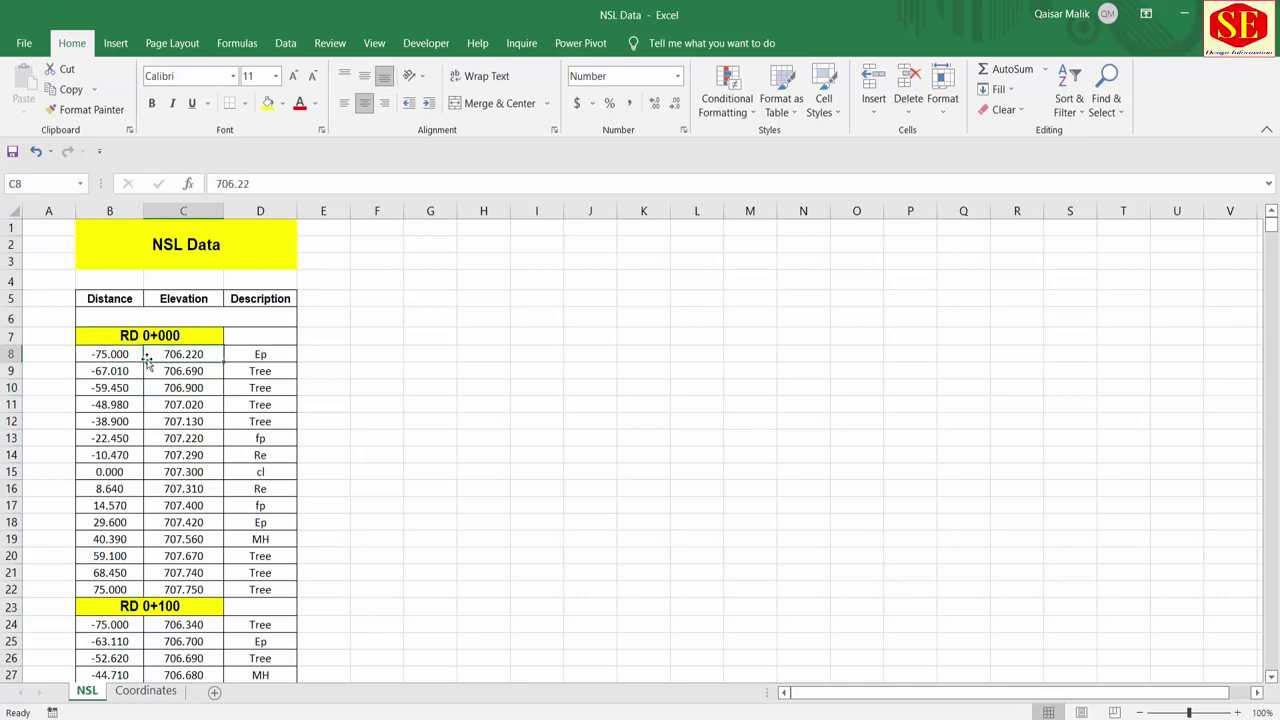
pyautogui.click(103, 356)
pyautogui.moveTo(103, 356); pyautogui.dragTo(155, 385)
pyautogui.click(155, 376)
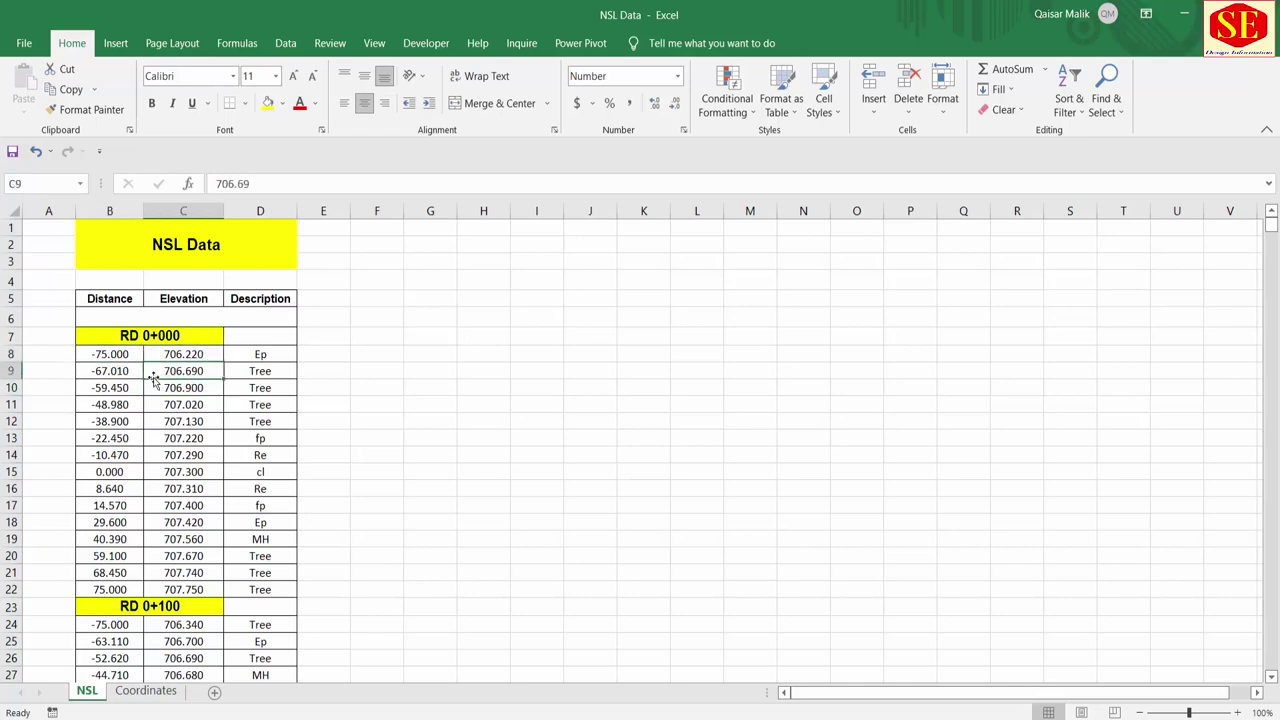
pyautogui.scroll(-3, 155, 377)
pyautogui.scroll(-2, 156, 380)
pyautogui.scroll(-3, 157, 384)
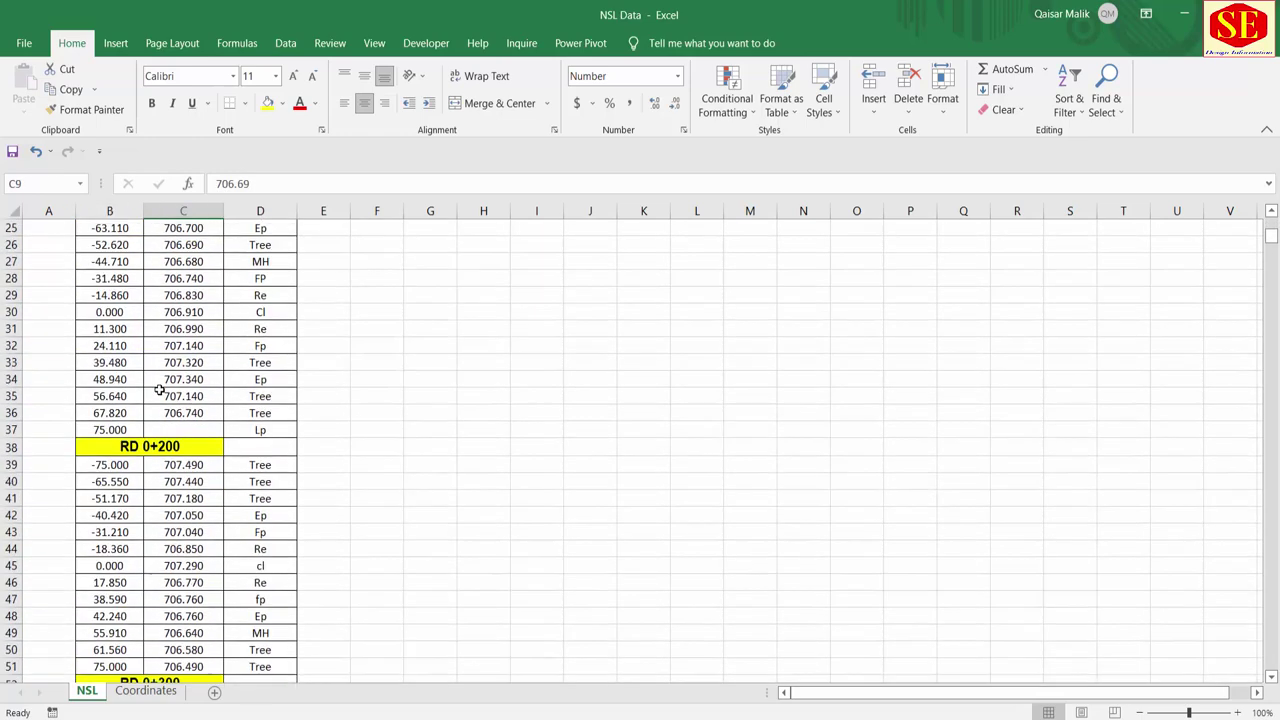
pyautogui.scroll(-4, 159, 389)
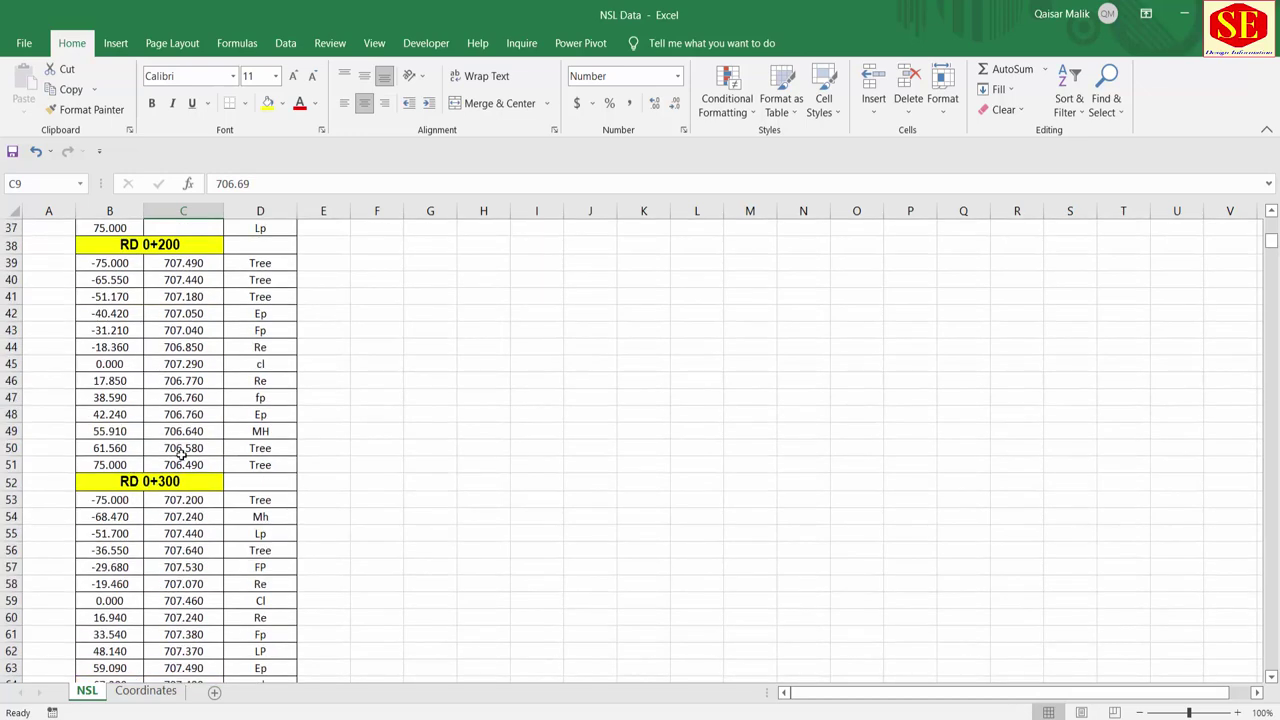
pyautogui.scroll(-3, 182, 453)
pyautogui.click(100, 382)
pyautogui.click(183, 385)
pyautogui.click(110, 448)
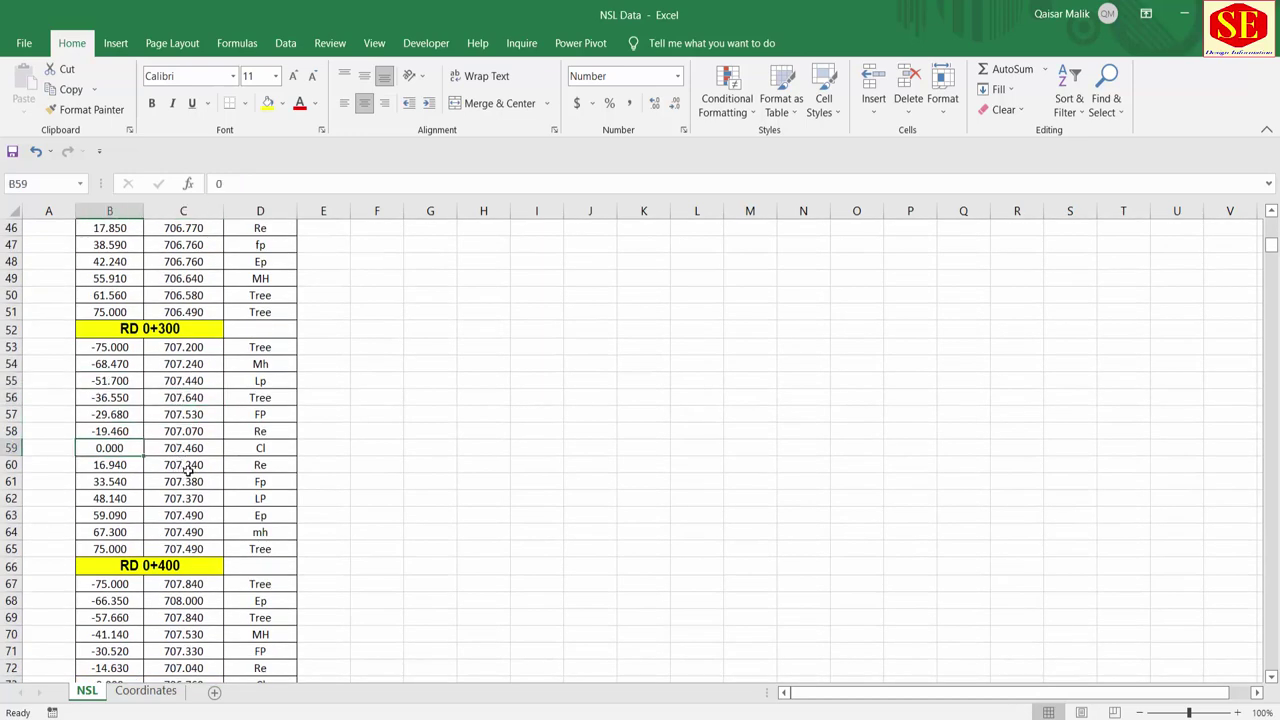
pyautogui.click(187, 466)
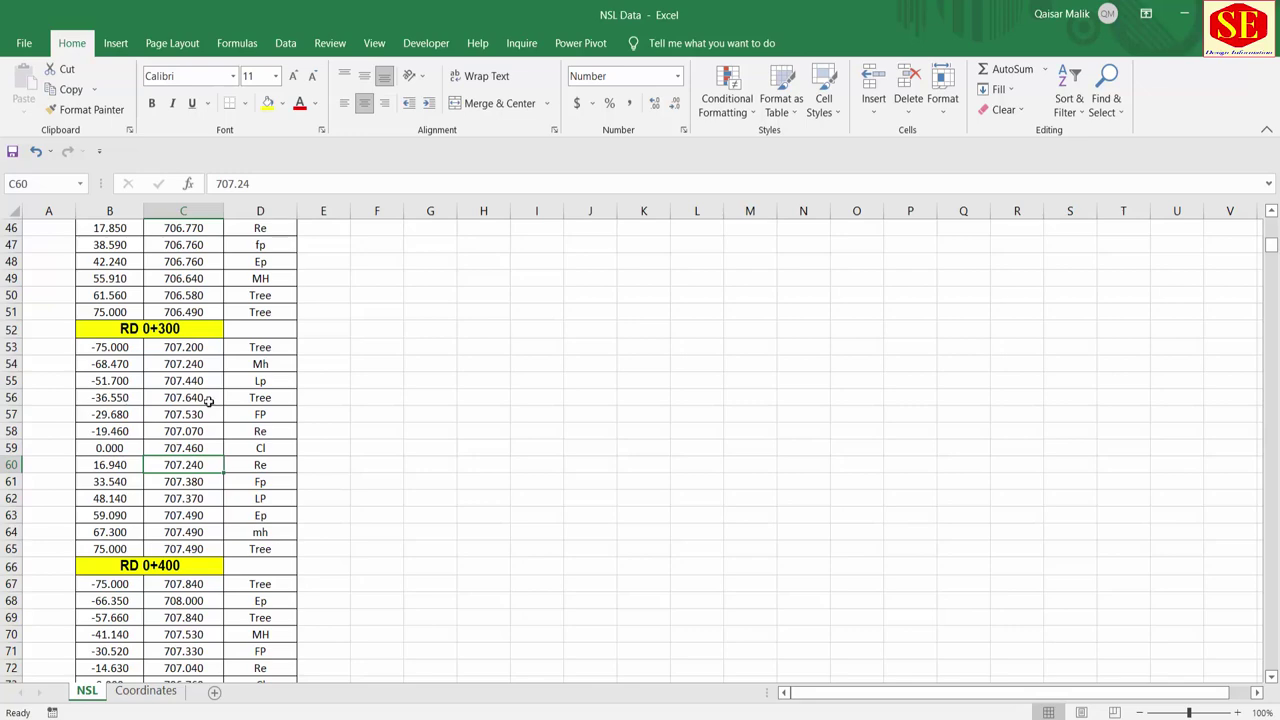
pyautogui.scroll(-3, 210, 400)
pyautogui.scroll(-1, 235, 415)
pyautogui.scroll(-3, 201, 519)
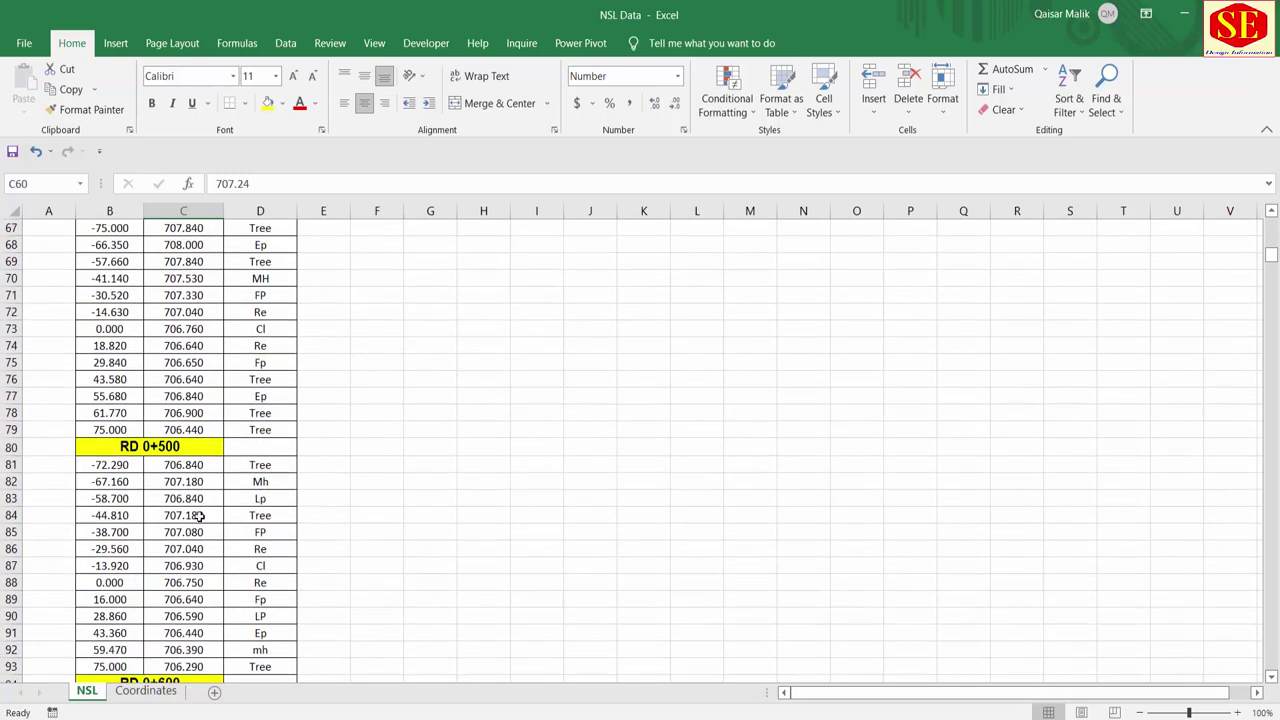
pyautogui.scroll(-10, 300, 500)
pyautogui.scroll(-7, 350, 480)
pyautogui.scroll(-7, 397, 445)
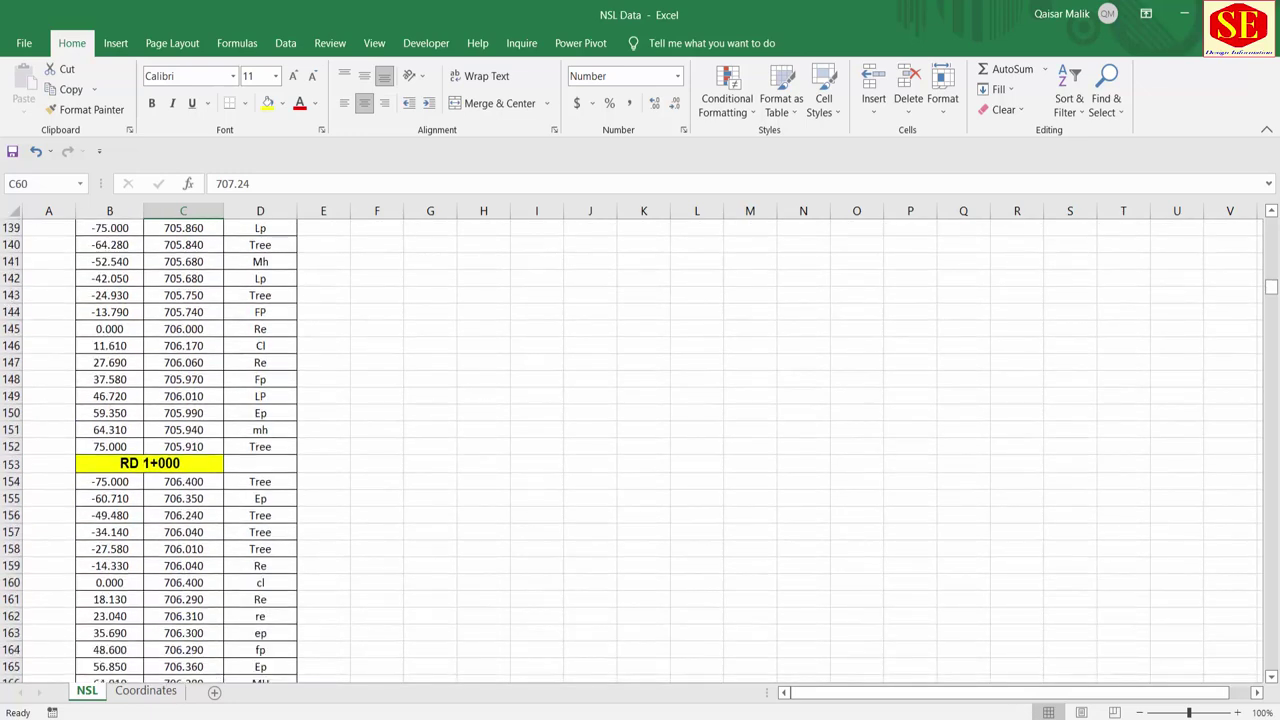
pyautogui.moveTo(1273, 295); pyautogui.dragTo(1272, 662)
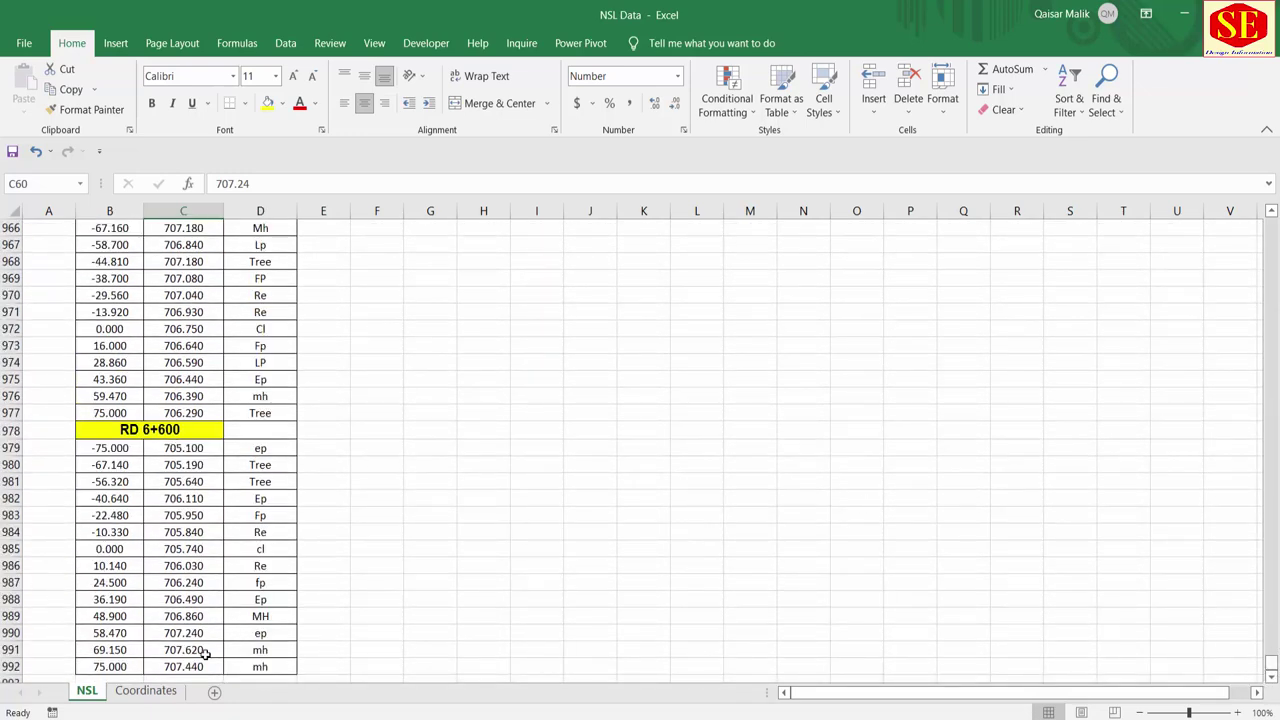
pyautogui.scroll(8, 190, 570)
pyautogui.scroll(6, 177, 486)
pyautogui.scroll(13, 400, 470)
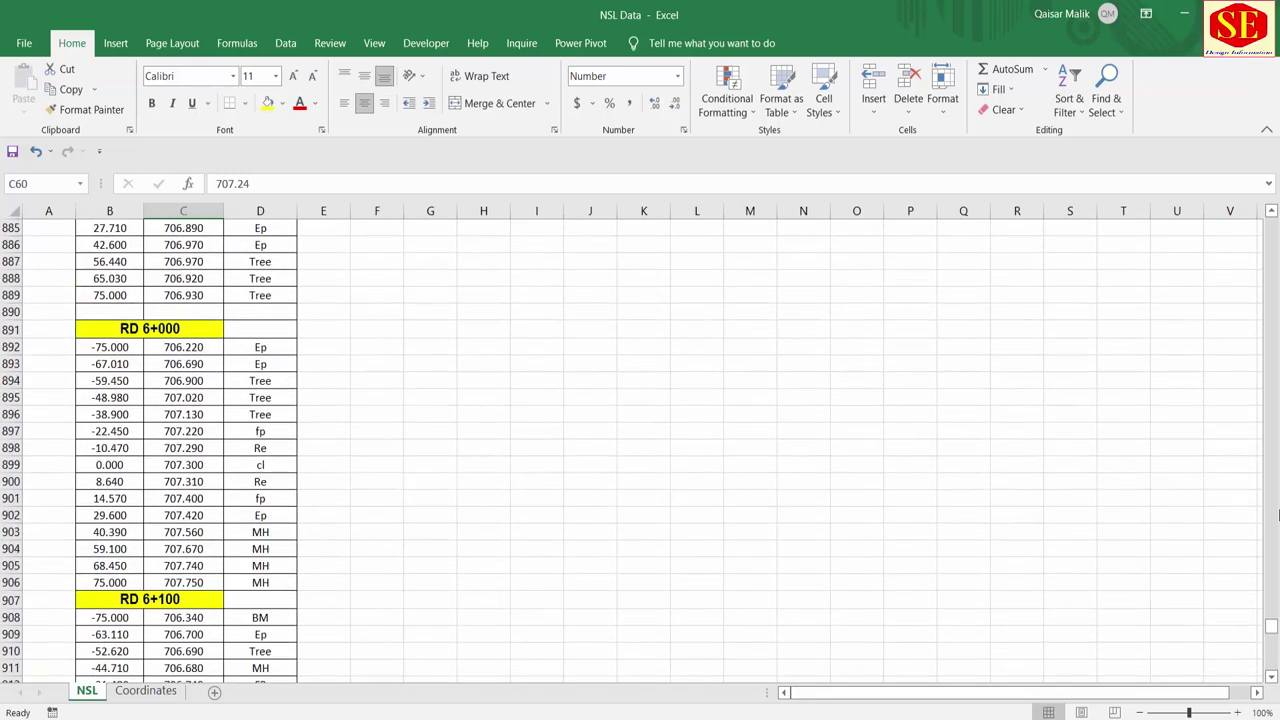
pyautogui.moveTo(1270, 625); pyautogui.dragTo(1271, 225)
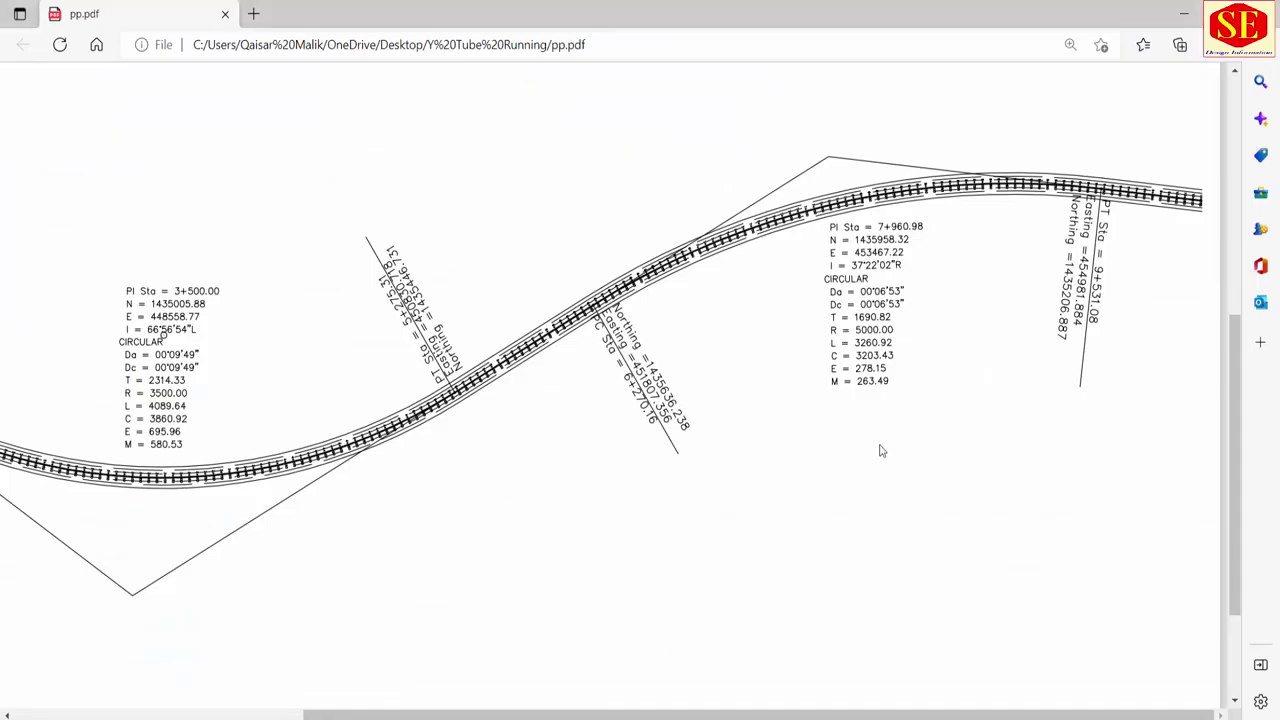
# Locate the RD 0+000 chainage label.
pyautogui.keyDown('ctrl'); pyautogui.scroll(-1, 792, 366); pyautogui.keyUp('ctrl')
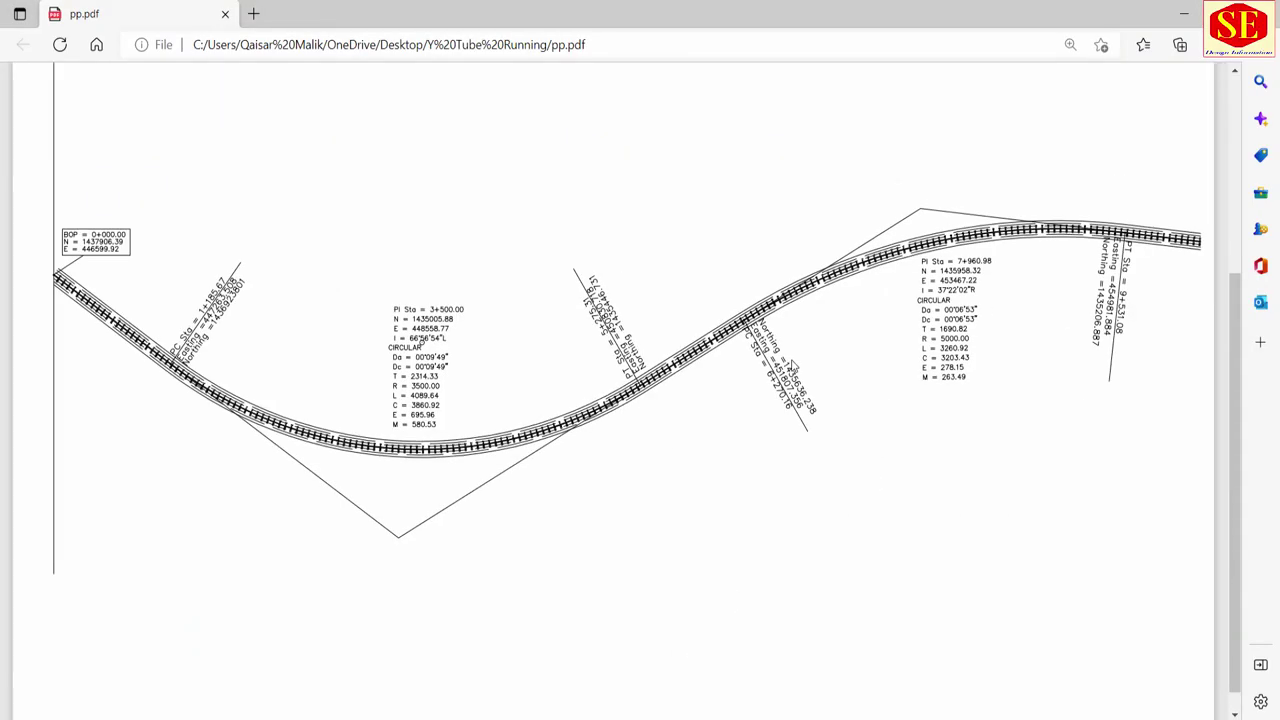
pyautogui.keyDown('ctrl'); pyautogui.scroll(-1, 792, 366); pyautogui.keyUp('ctrl')
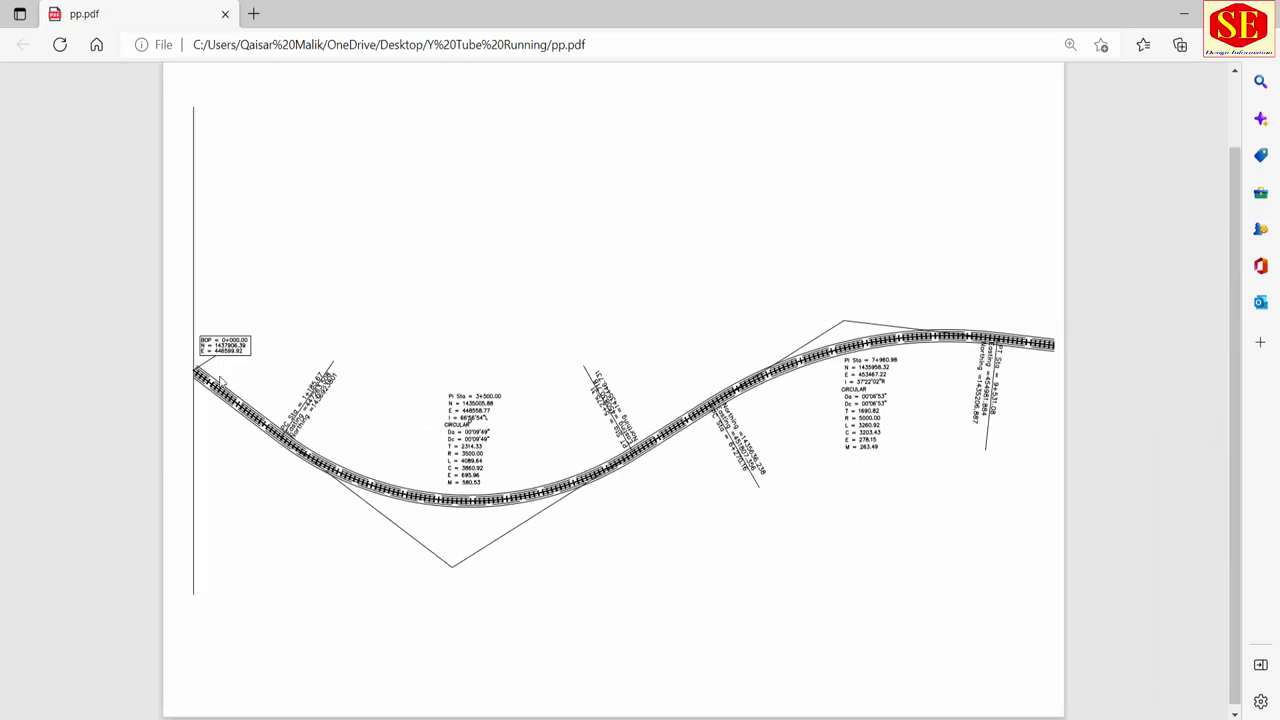
pyautogui.keyDown('ctrl'); pyautogui.scroll(2, 222, 372); pyautogui.keyUp('ctrl')
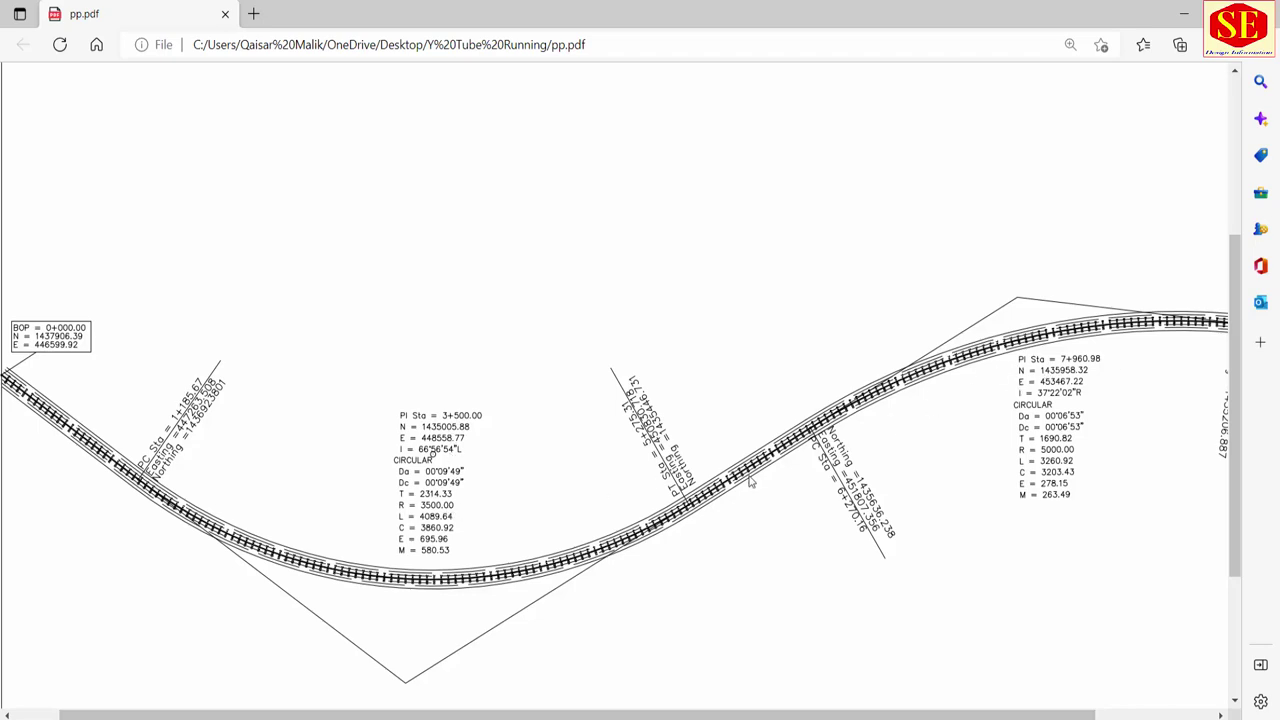
pyautogui.keyDown('ctrl'); pyautogui.scroll(2, 403, 594); pyautogui.keyUp('ctrl')
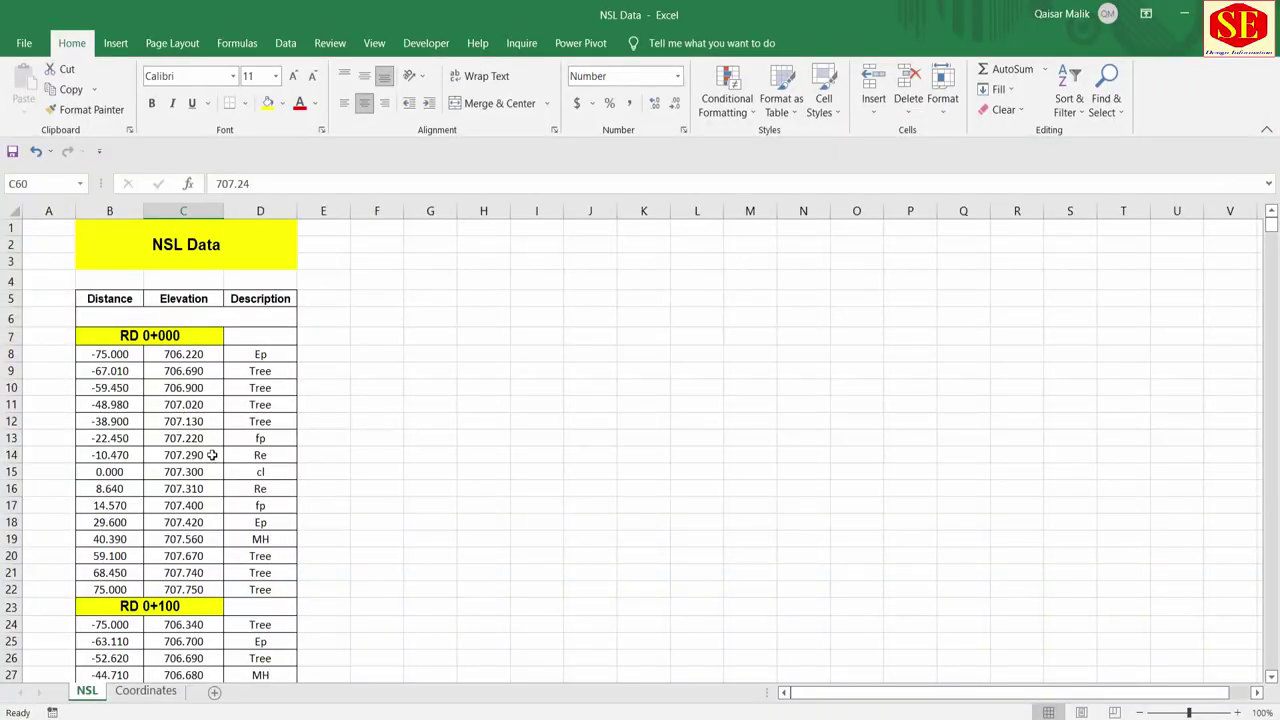
pyautogui.click(177, 335)
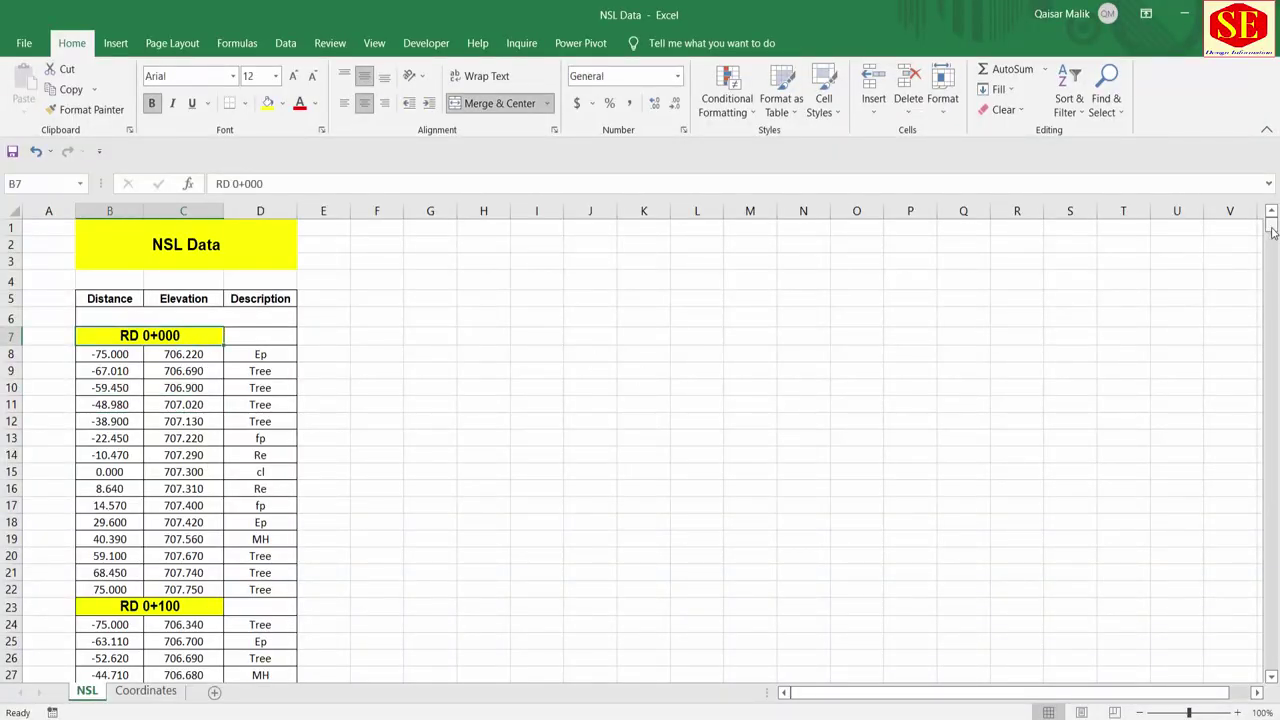
pyautogui.moveTo(1272, 230); pyautogui.dragTo(1271, 662)
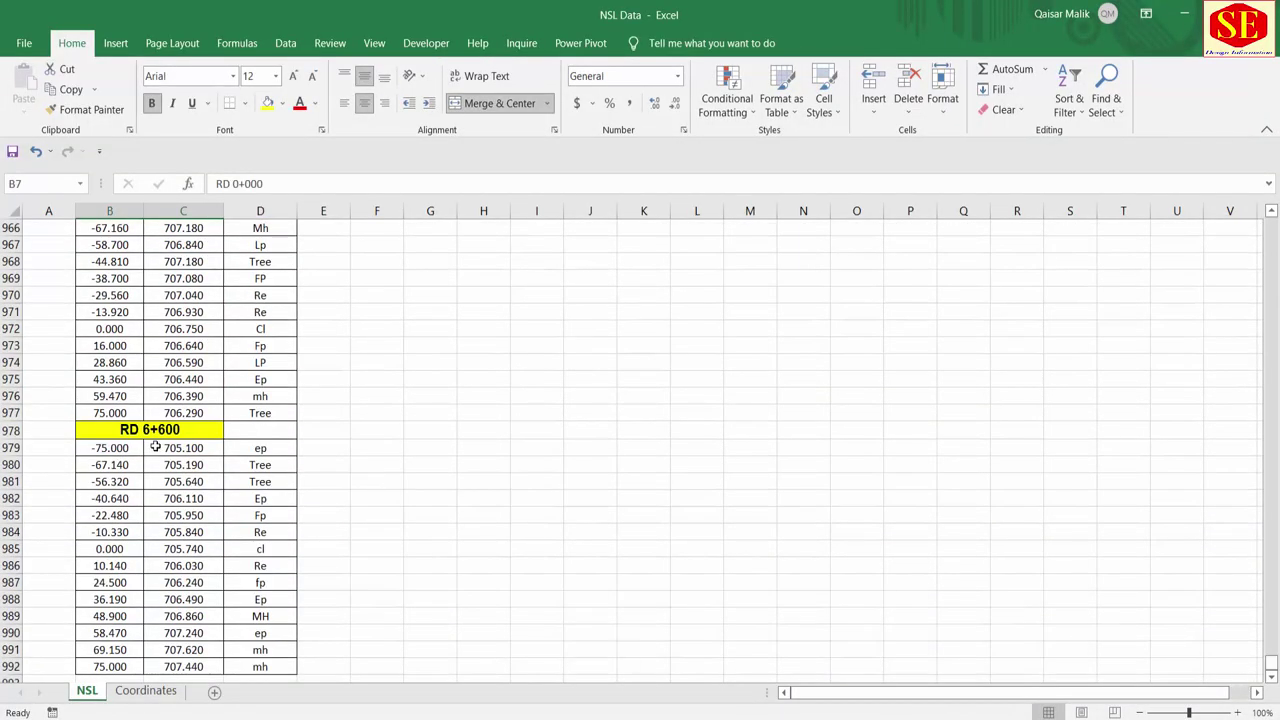
pyautogui.scroll(-2, 156, 447)
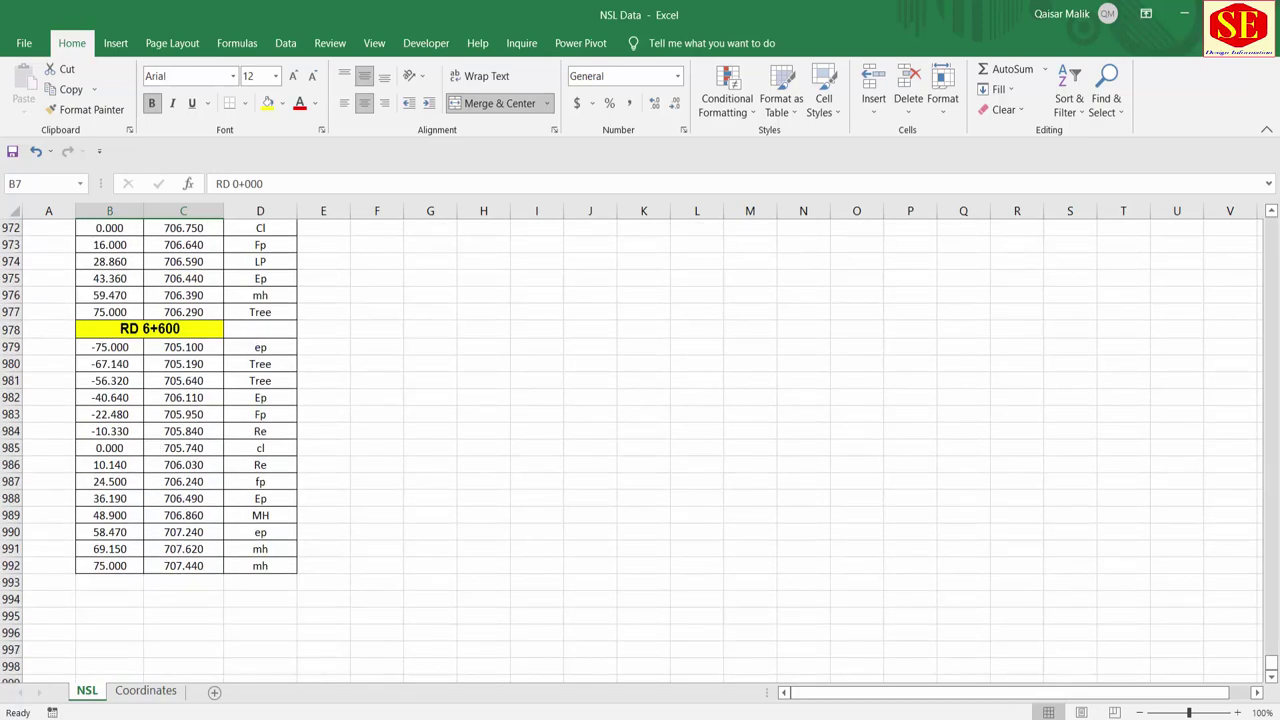
# Review the BOP and PI coordinate labels in pp.pdf, glancing at Civil 3D, then return to Excel.
pyautogui.hotkey('alt', 'Tab')
pyautogui.keyDown('ctrl'); pyautogui.scroll(-1, 575, 422); pyautogui.keyUp('ctrl')
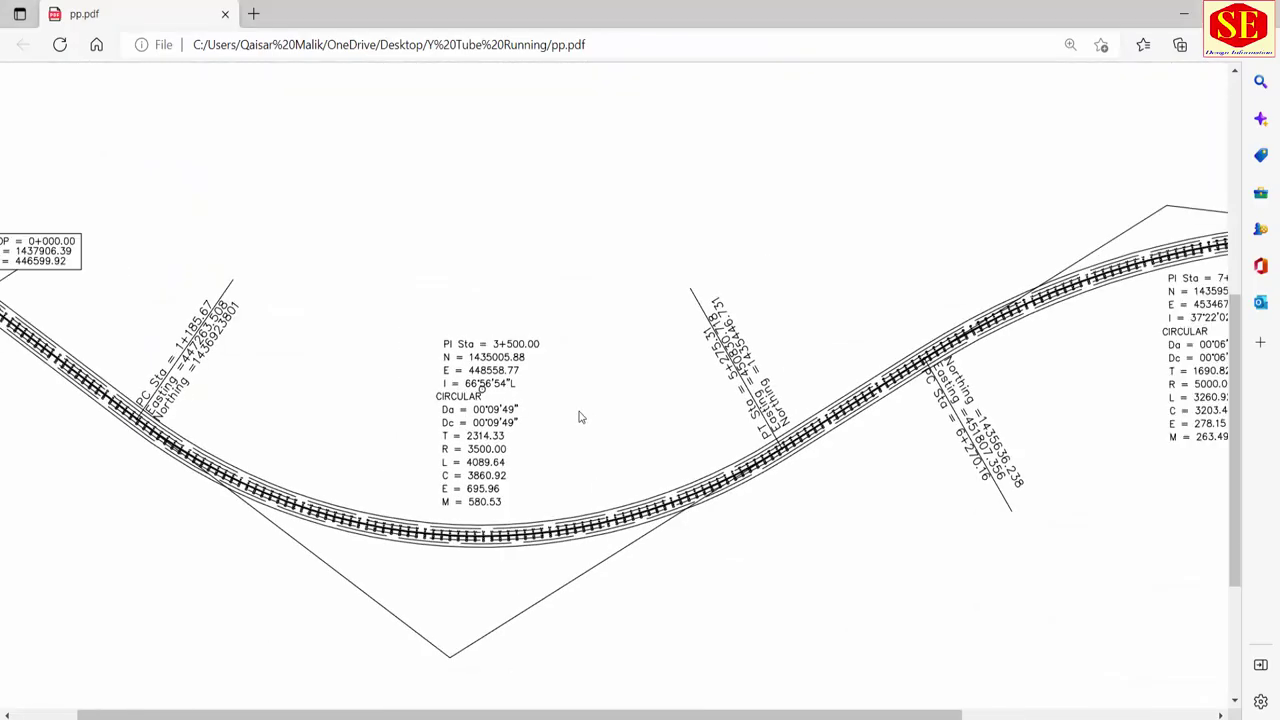
pyautogui.keyDown('ctrl'); pyautogui.scroll(-1, 640, 405); pyautogui.keyUp('ctrl')
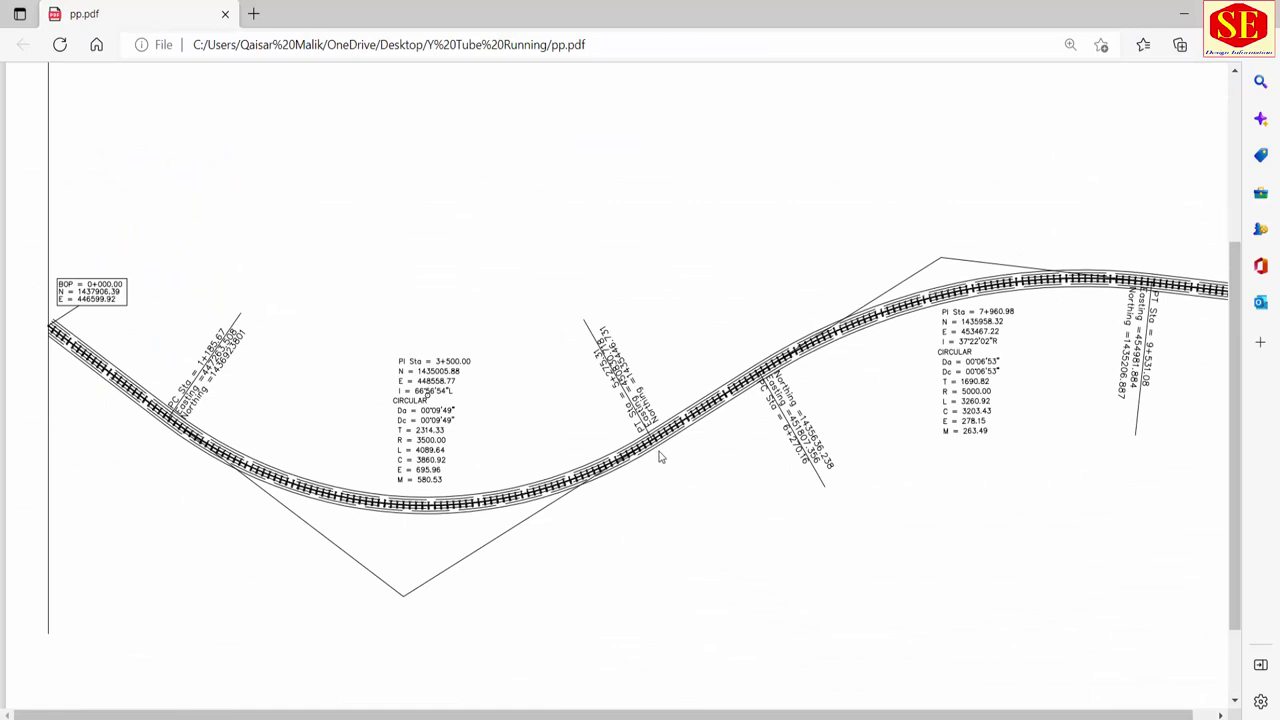
pyautogui.keyDown('ctrl'); pyautogui.scroll(-1, 659, 456); pyautogui.keyUp('ctrl')
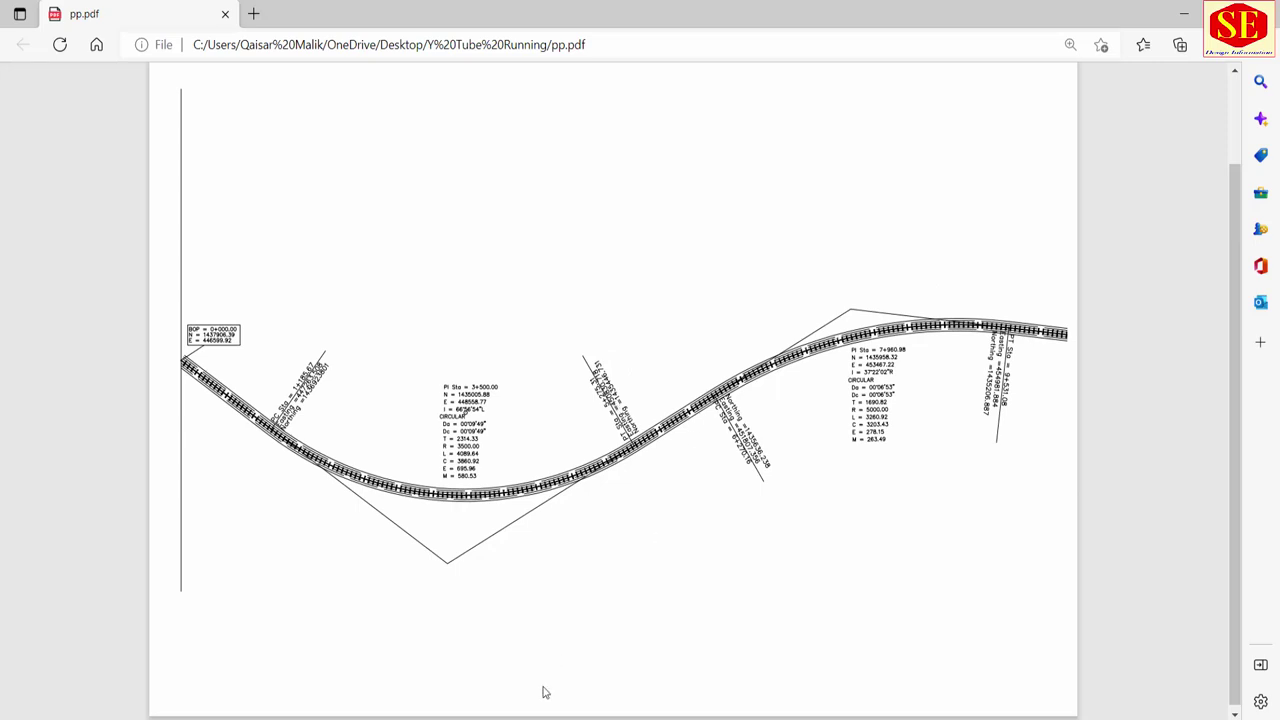
pyautogui.hotkey('alt', 'Tab')
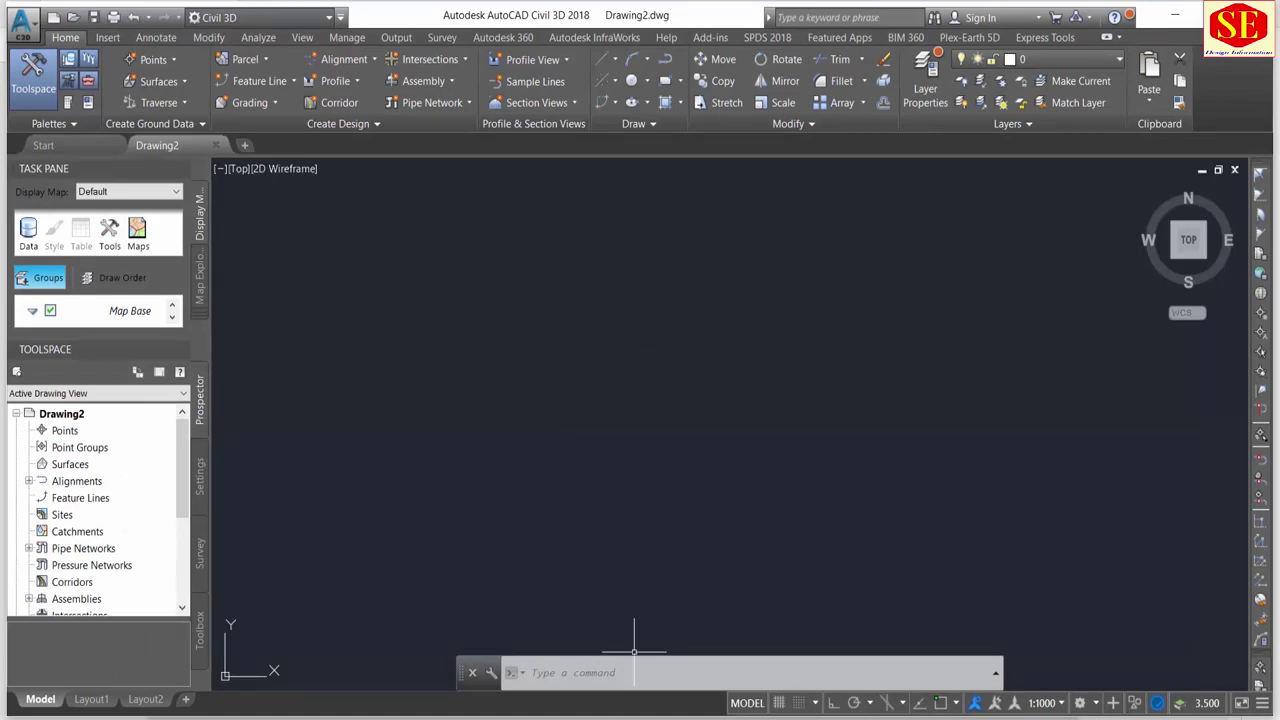
pyautogui.hotkey('alt', 'Tab')
pyautogui.keyDown('ctrl'); pyautogui.scroll(2, 177, 407); pyautogui.keyUp('ctrl')
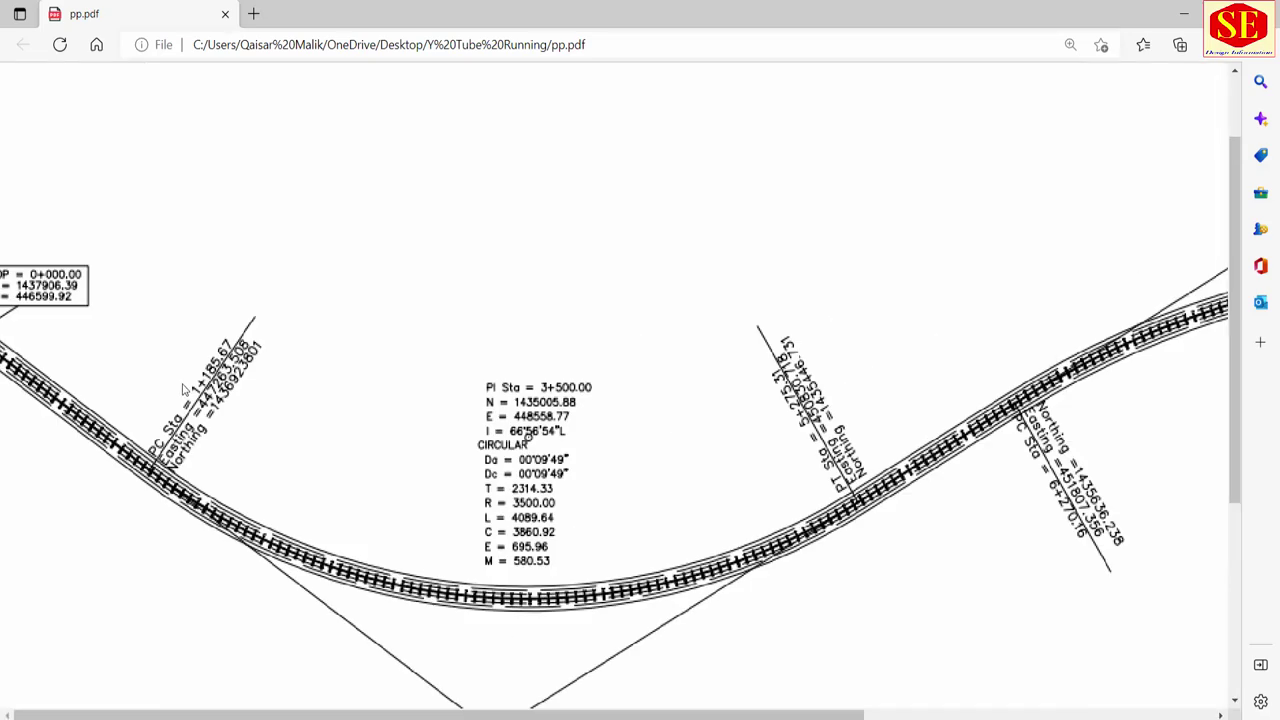
pyautogui.hscroll(-2, 177, 336)
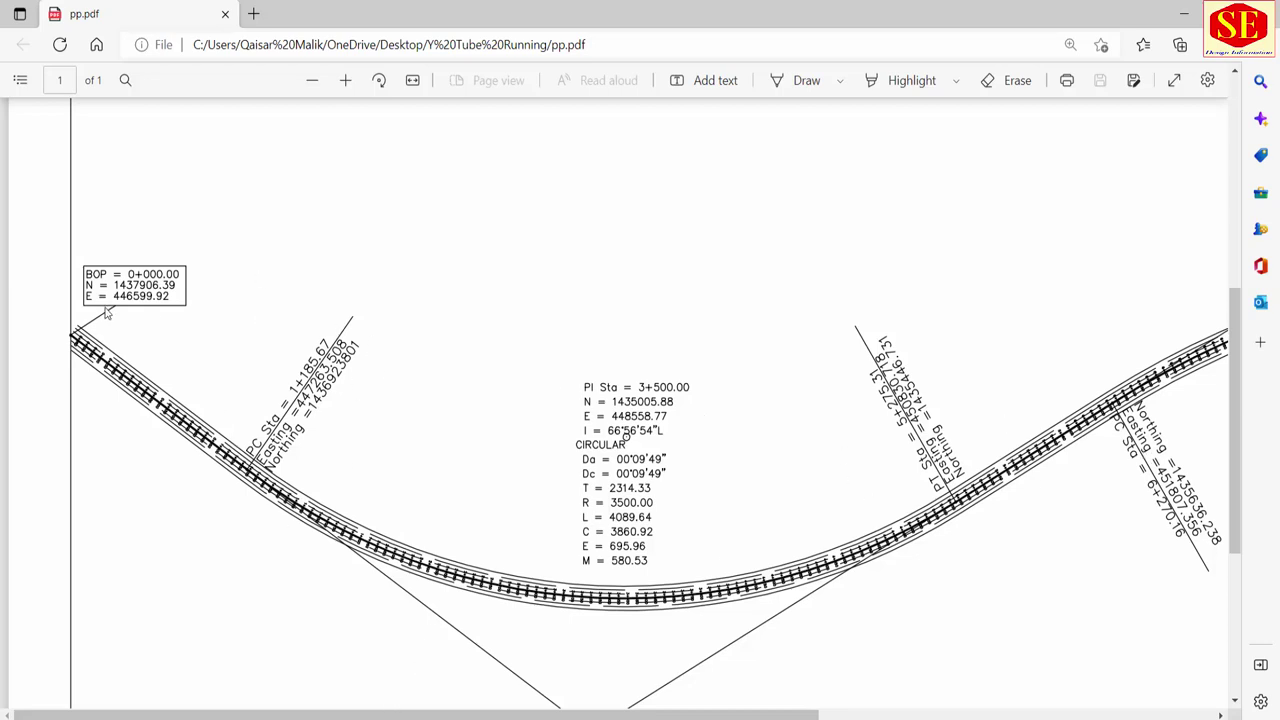
pyautogui.hotkey('alt', 'Tab')
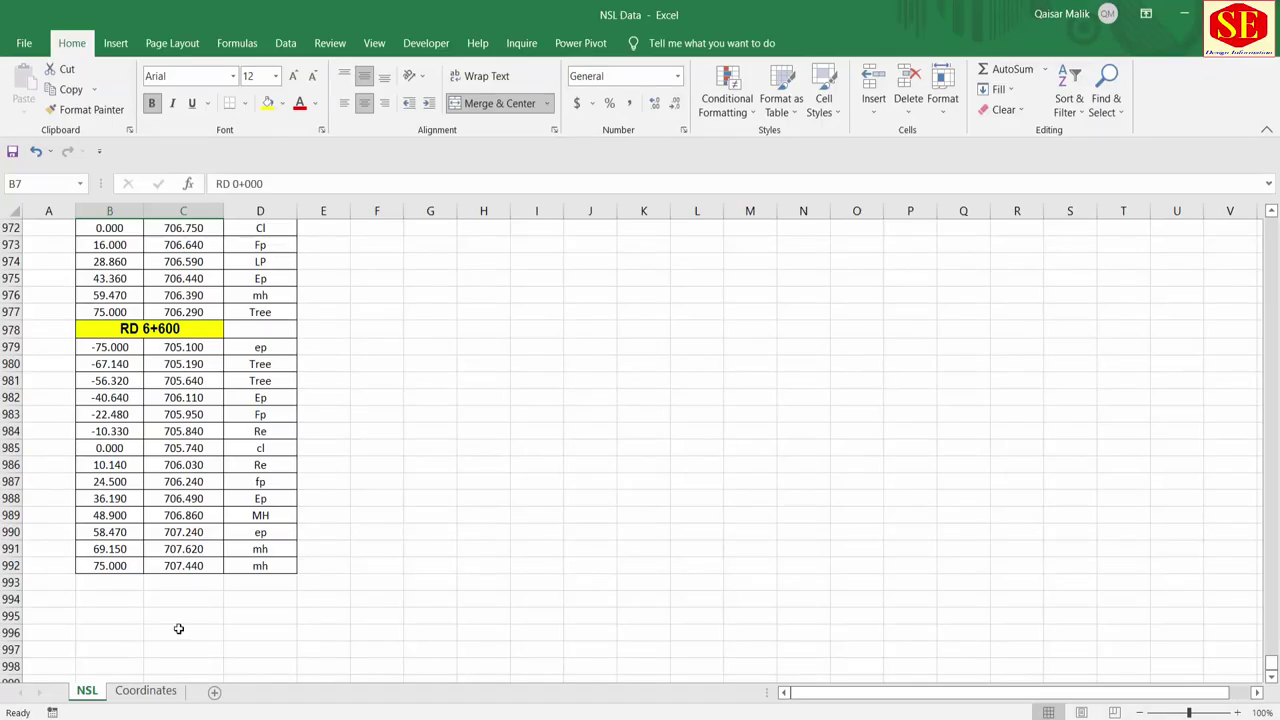
# On the Coordinates sheet, inspect the BOP station, easting, northing and empty radius.
pyautogui.click(150, 691)
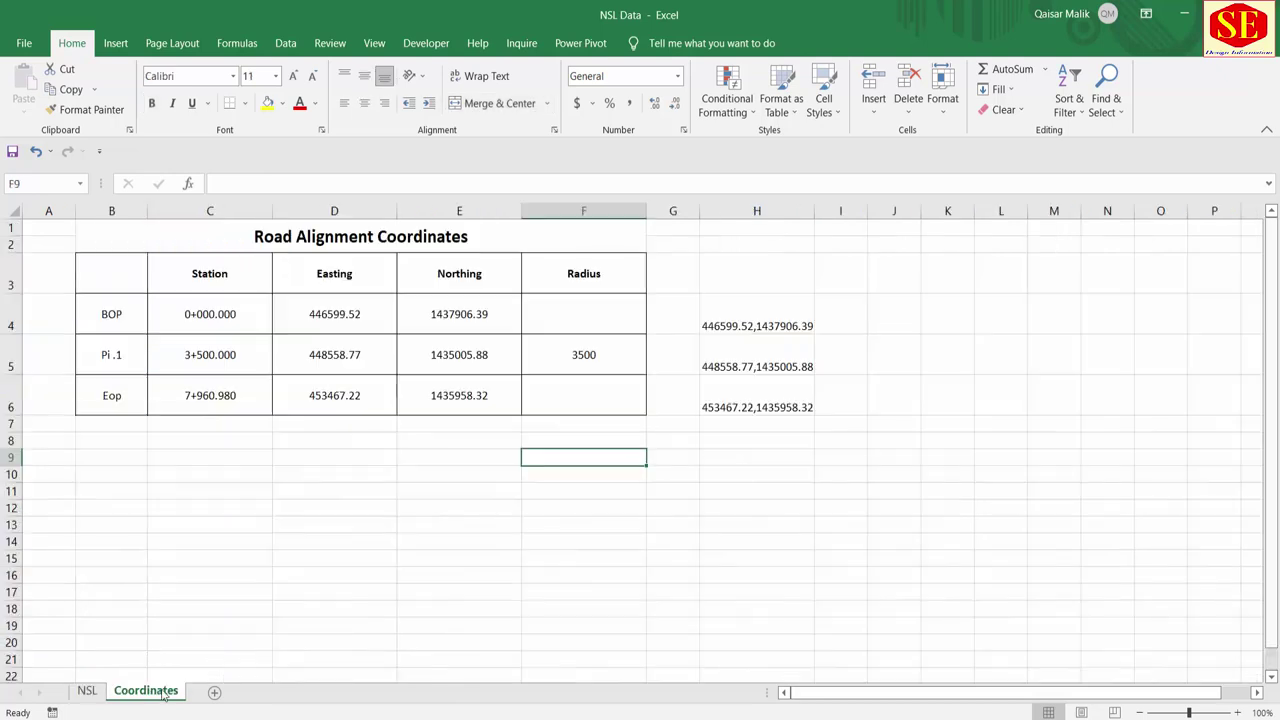
pyautogui.click(285, 245)
pyautogui.click(234, 290)
pyautogui.click(232, 318)
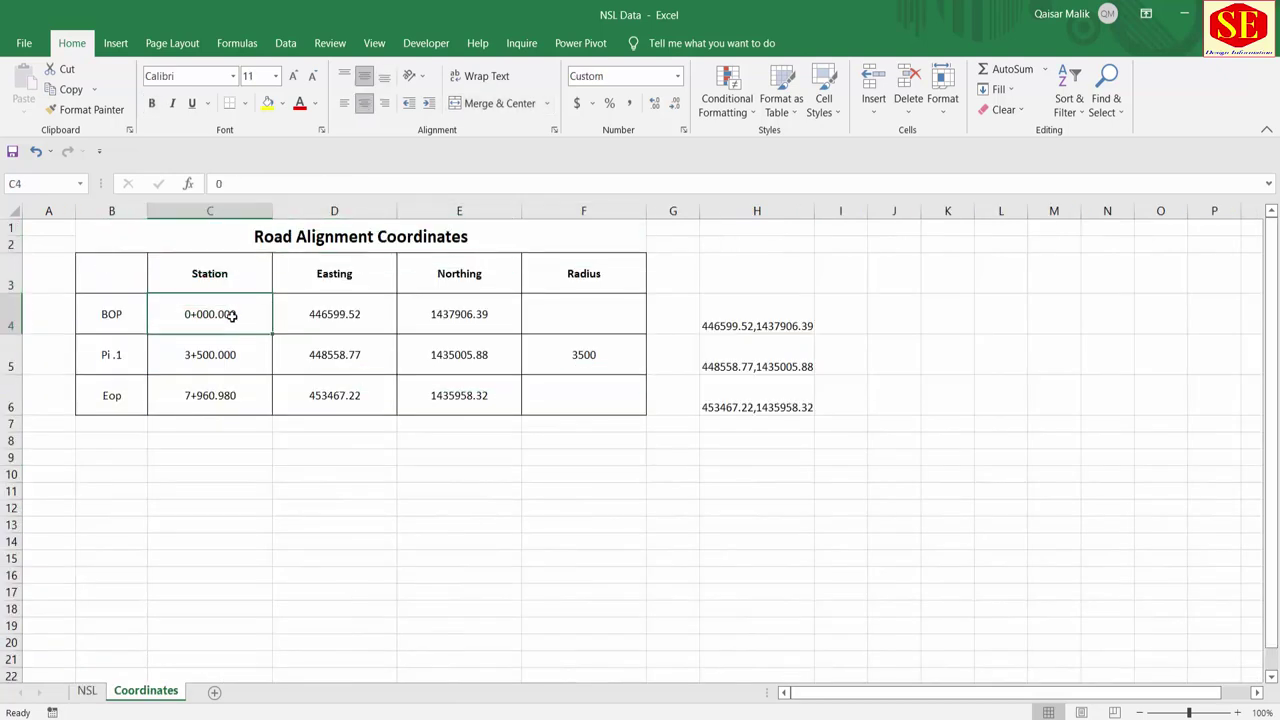
pyautogui.click(346, 317)
pyautogui.click(457, 318)
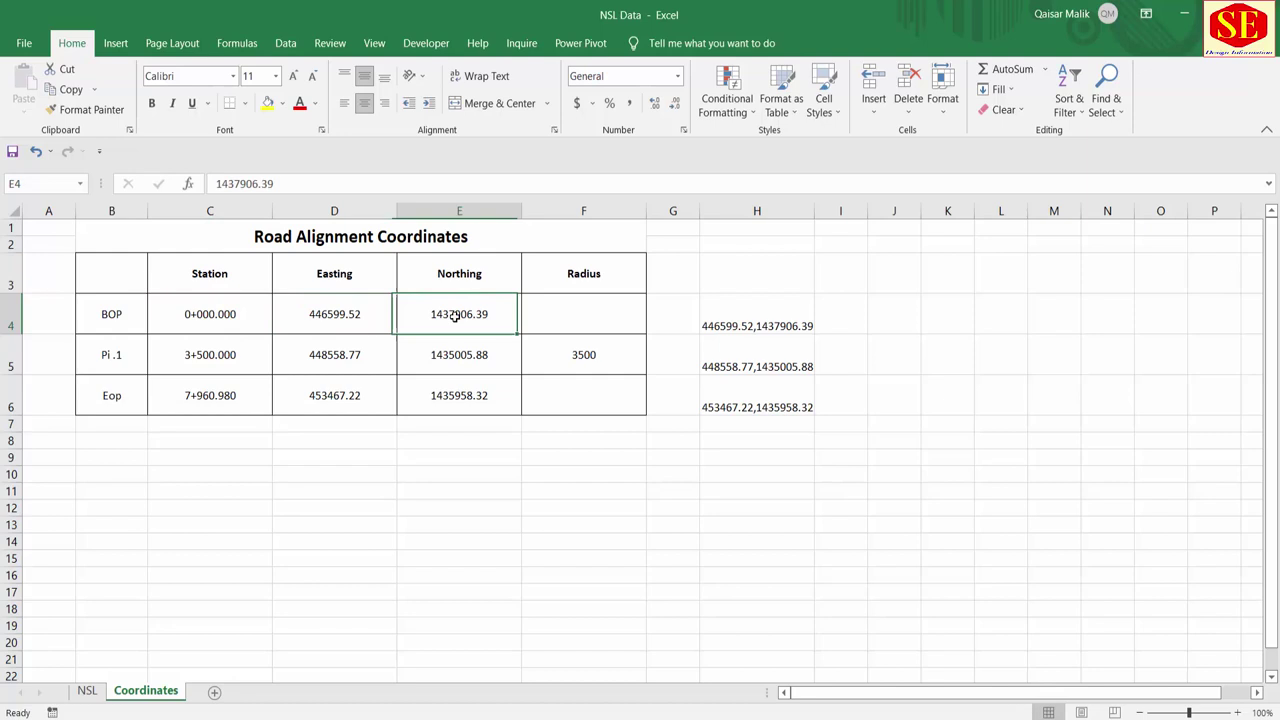
pyautogui.click(558, 324)
pyautogui.click(188, 360)
pyautogui.moveTo(214, 312); pyautogui.dragTo(414, 316)
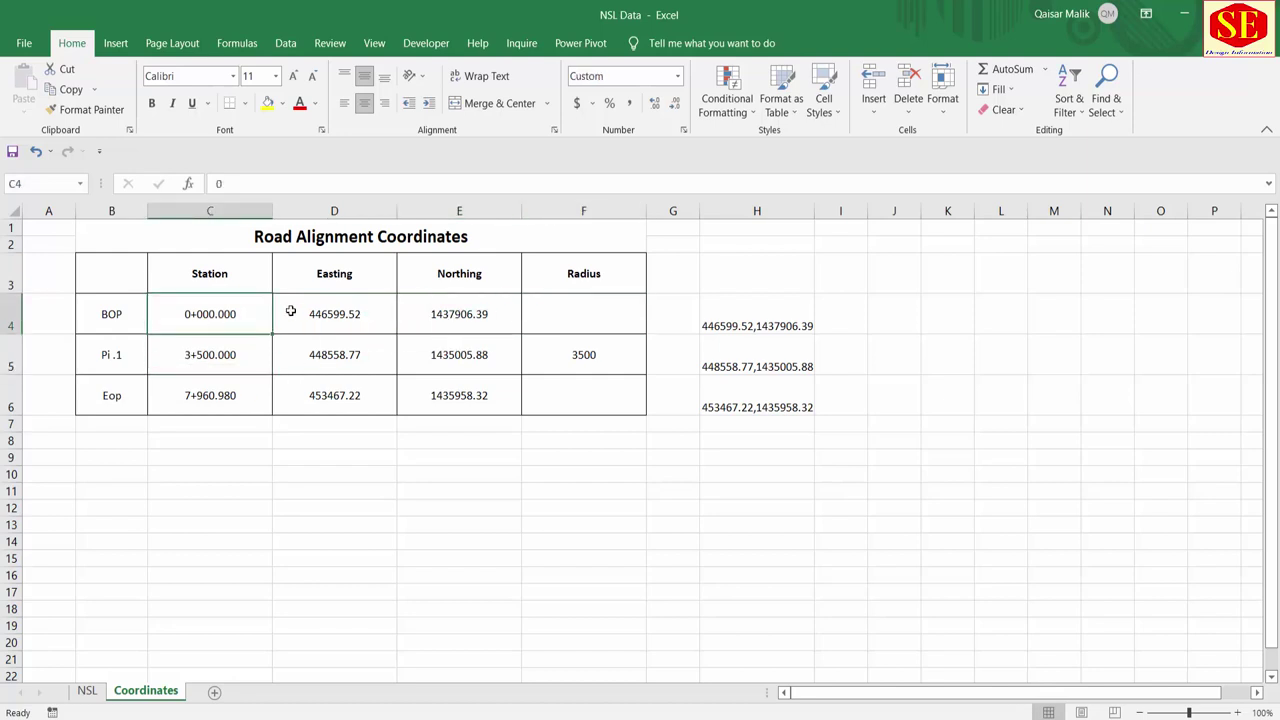
# Check the Pi .1 row's station, easting, northing and 3500 radius.
pyautogui.moveTo(130, 360); pyautogui.dragTo(584, 354)
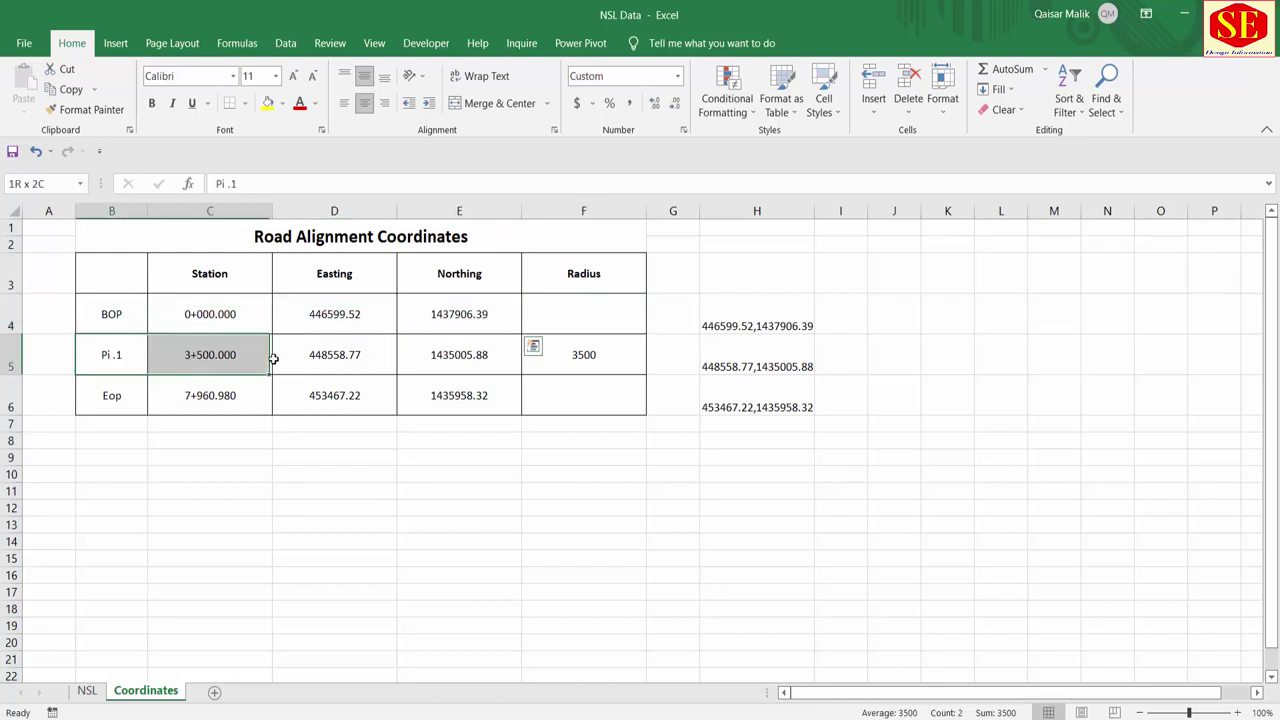
pyautogui.click(200, 361)
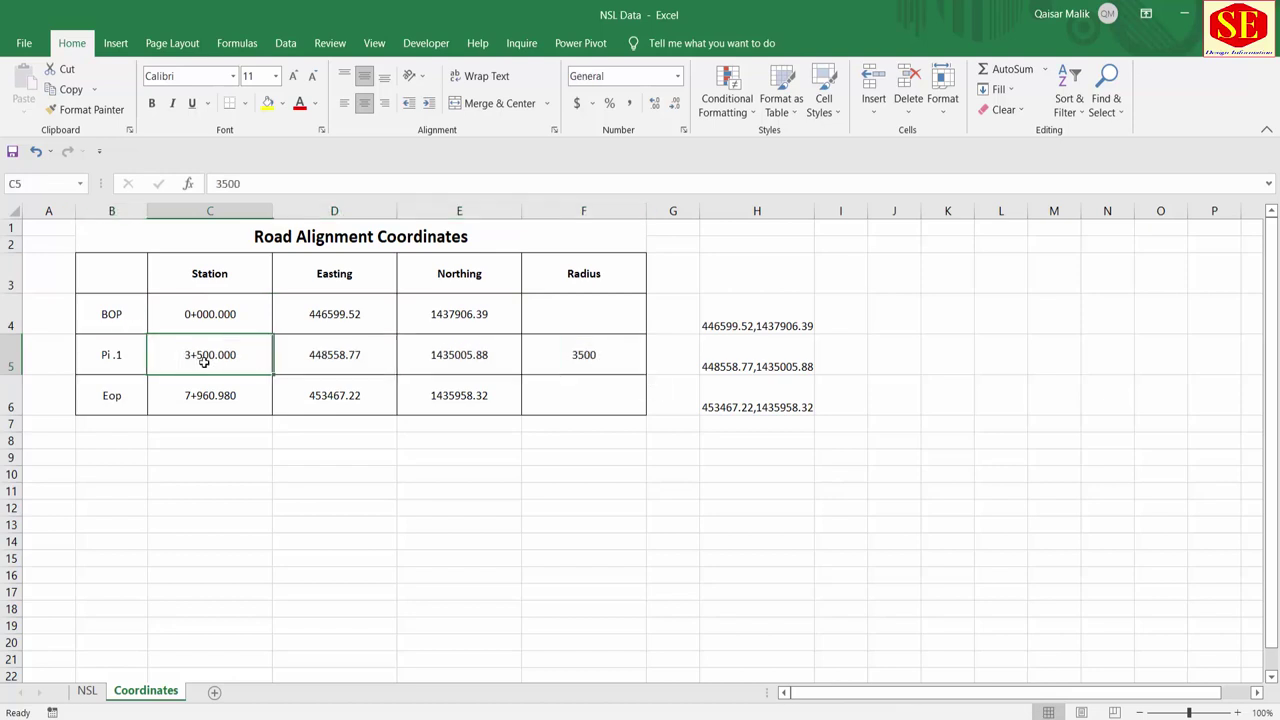
pyautogui.click(342, 362)
pyautogui.click(466, 358)
pyautogui.click(587, 362)
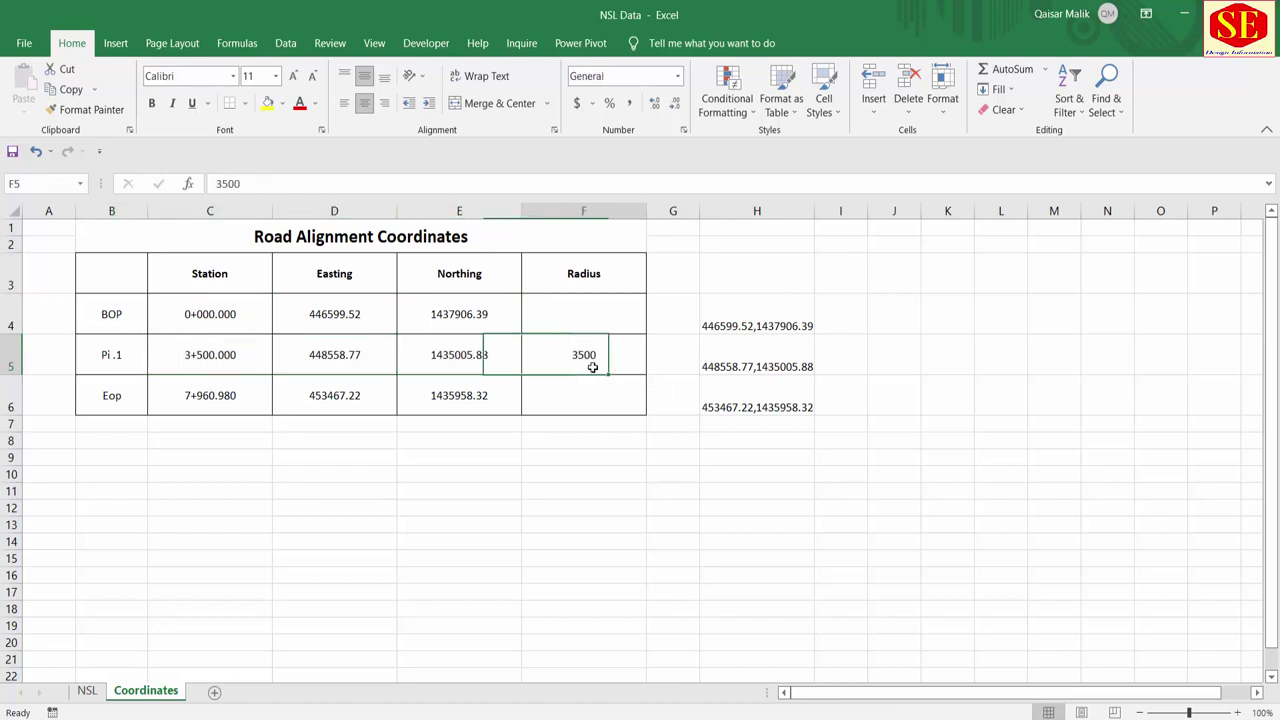
# Check the Eop row's station, easting and northing.
pyautogui.click(255, 398)
pyautogui.click(314, 400)
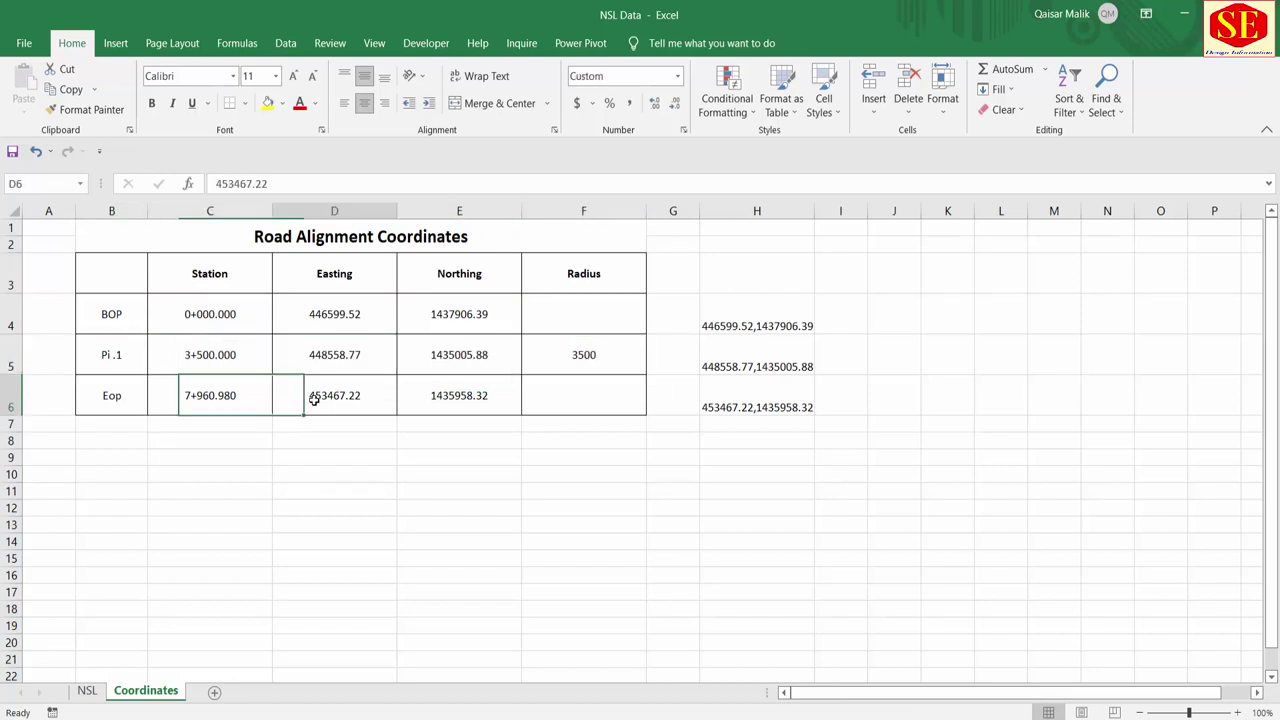
pyautogui.click(437, 395)
pyautogui.click(140, 399)
pyautogui.moveTo(143, 399); pyautogui.dragTo(434, 397)
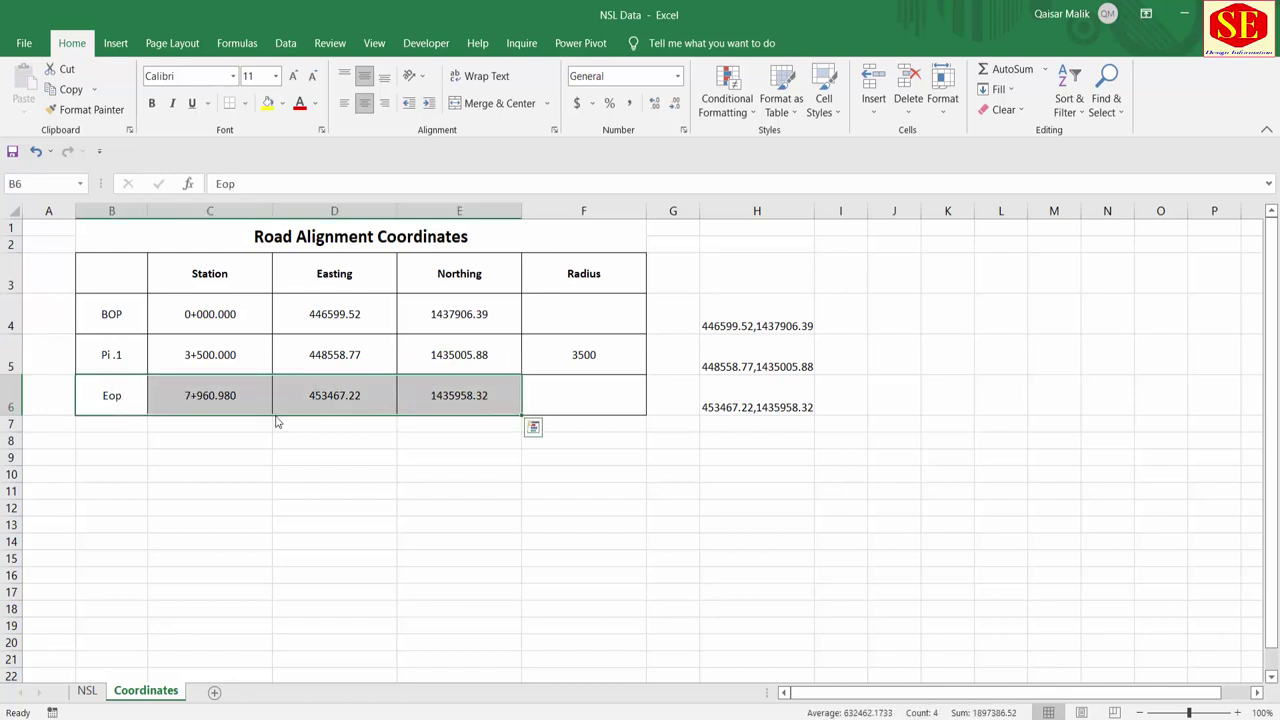
pyautogui.click(340, 398)
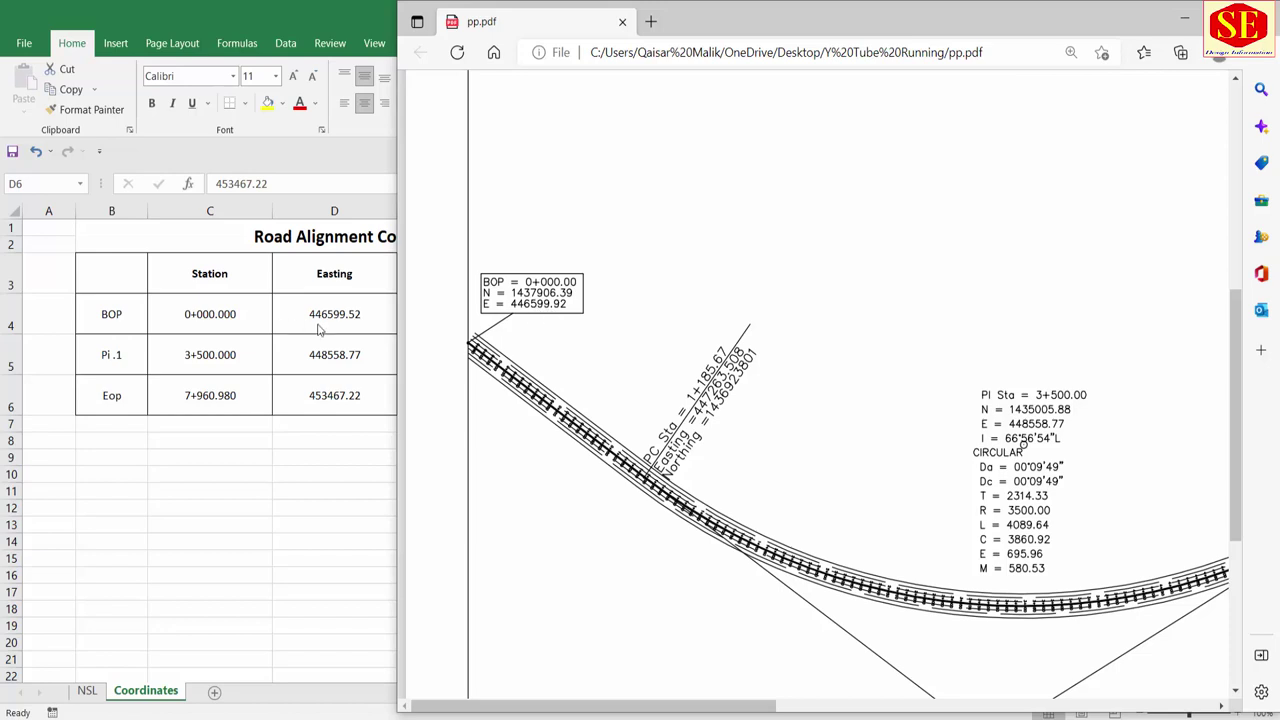
# Correct the BOP easting in D4 to 446599.92.
pyautogui.click(350, 318)
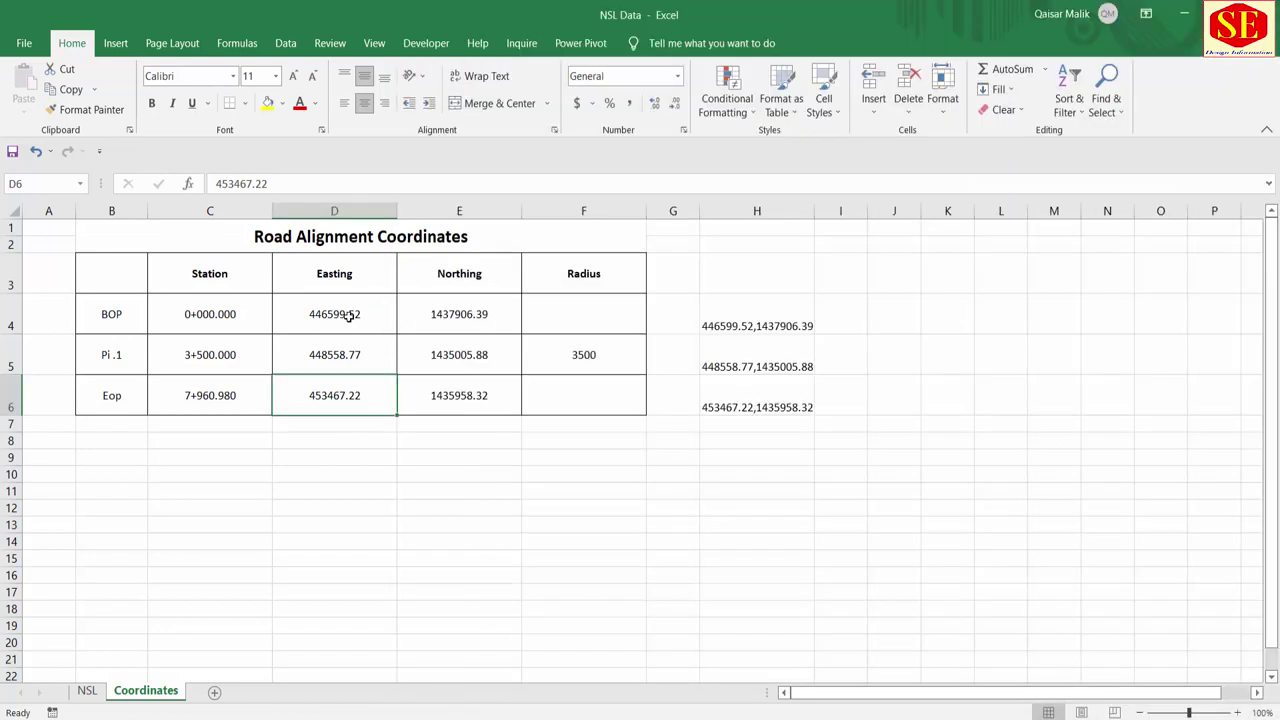
pyautogui.doubleClick(352, 314)
pyautogui.press('BackSpace')
pyautogui.write('9')
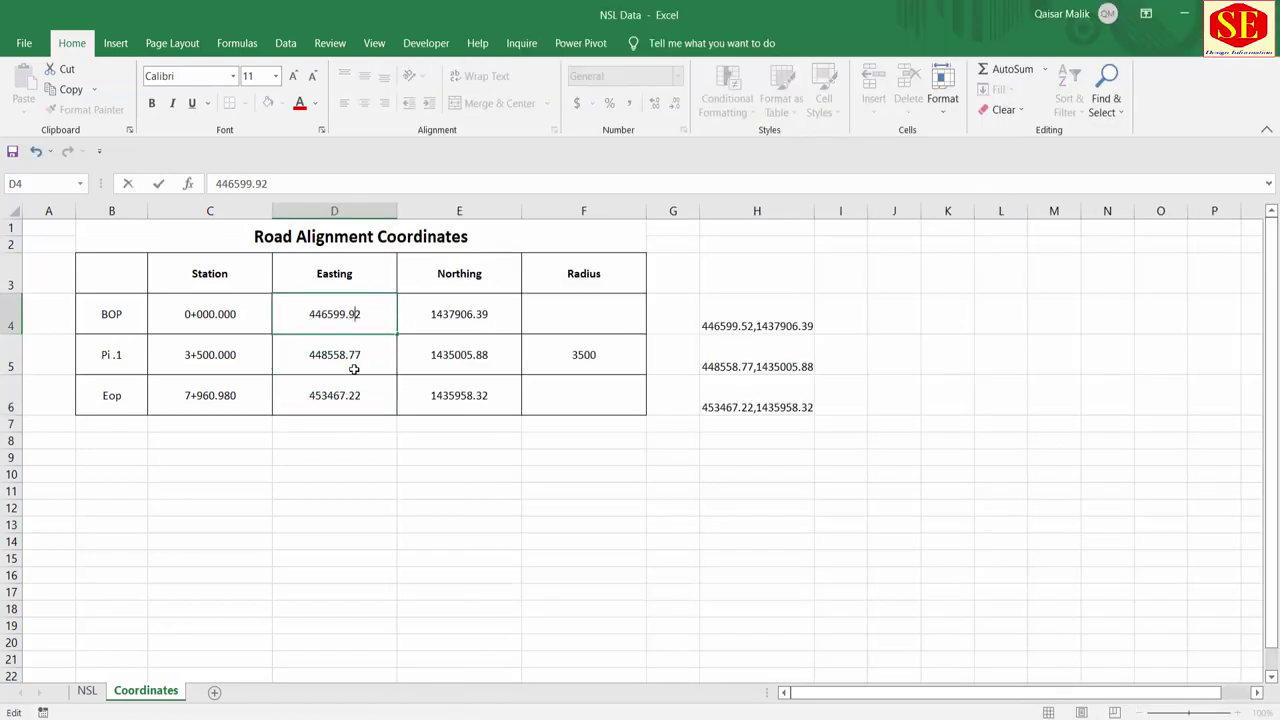
pyautogui.press('Return')
pyautogui.click(436, 310)
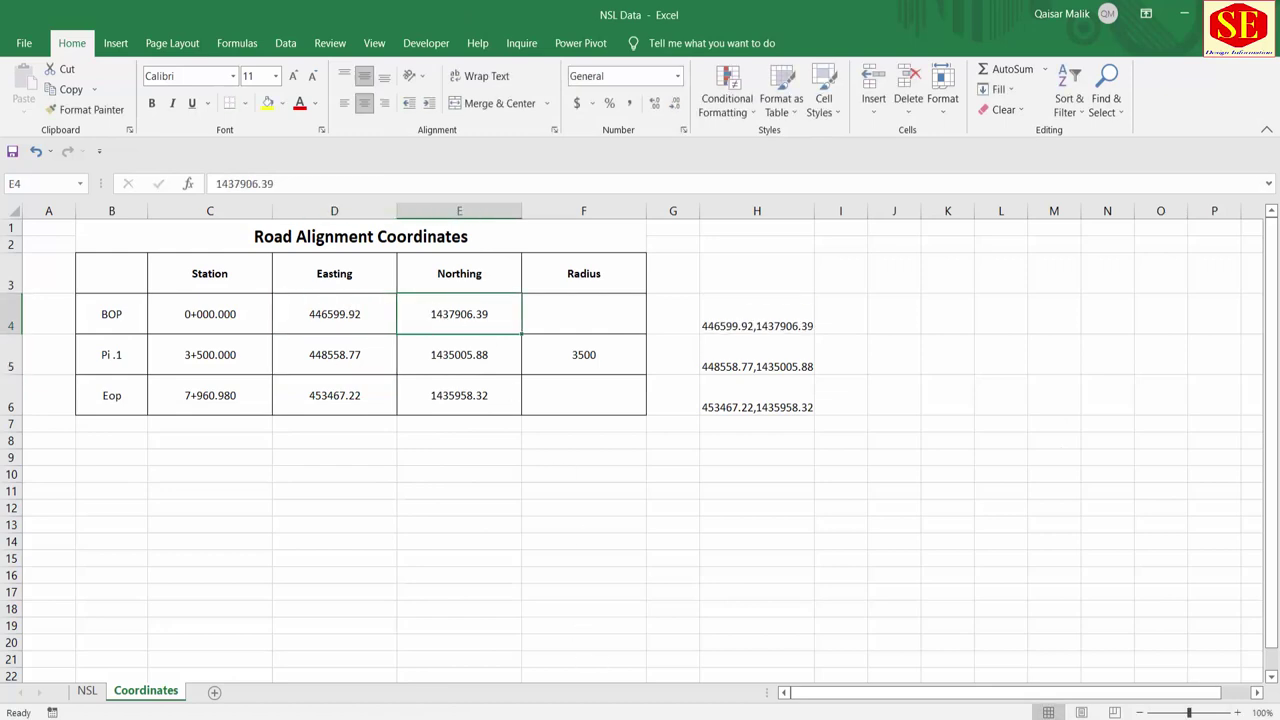
# Compare the Pi .1 and Eop coordinates against the alignment PDF.
pyautogui.hotkey('alt', 'Tab')
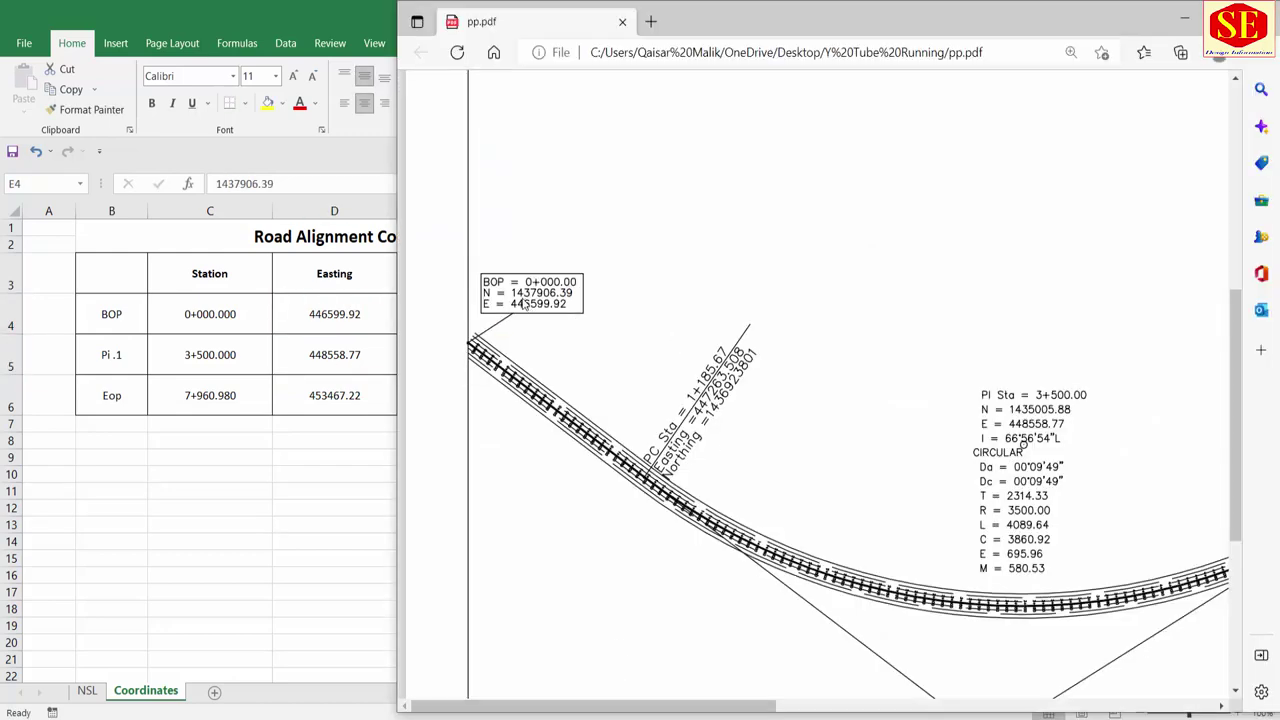
pyautogui.moveTo(705, 21); pyautogui.dragTo(883, 25)
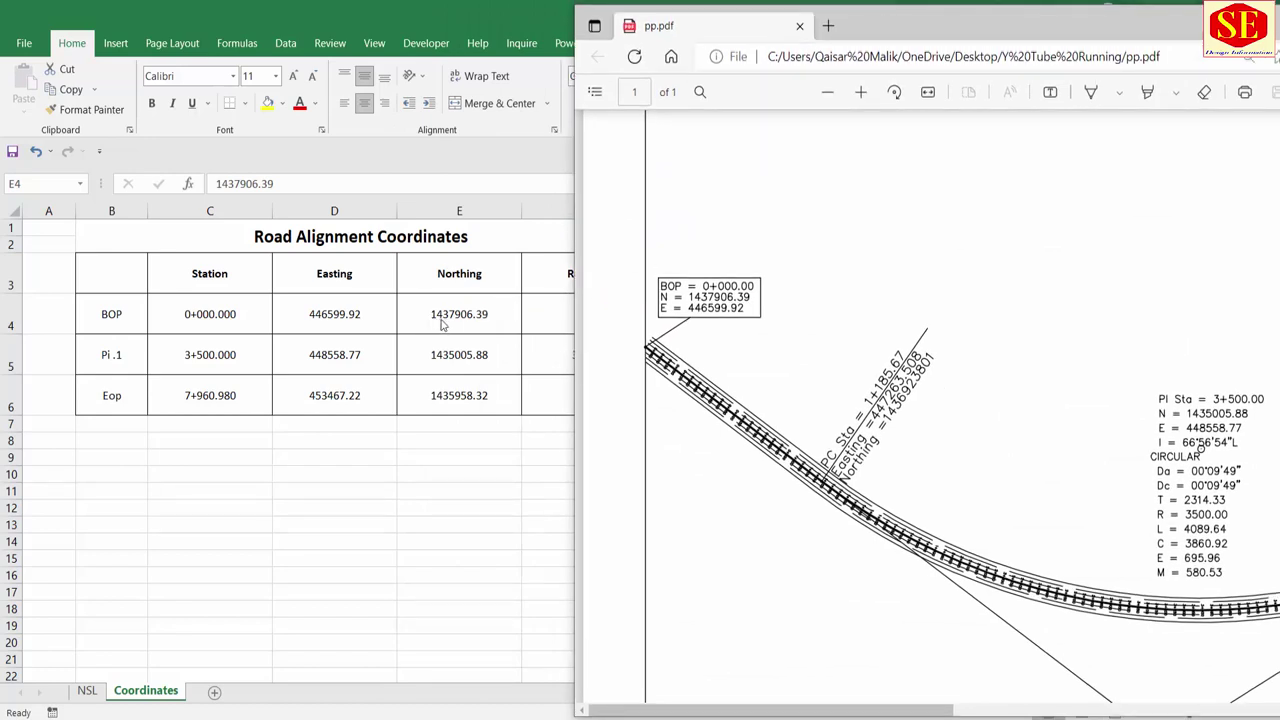
pyautogui.click(500, 318)
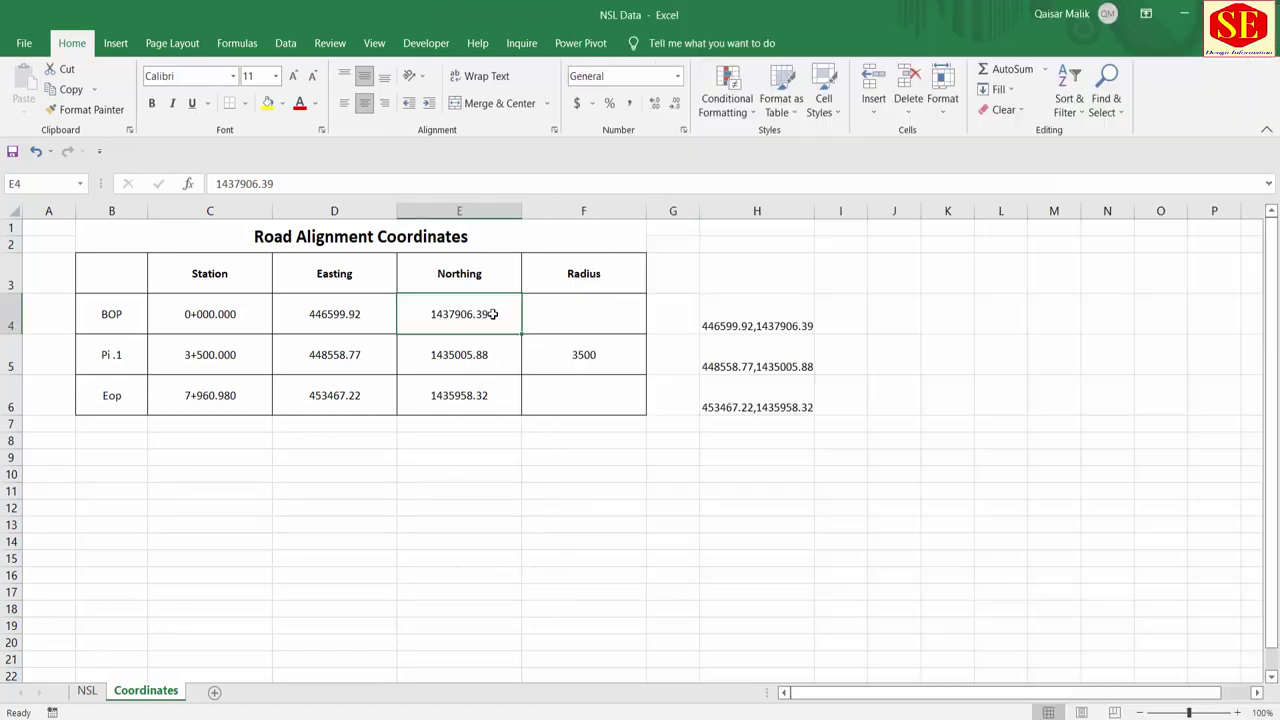
pyautogui.click(208, 367)
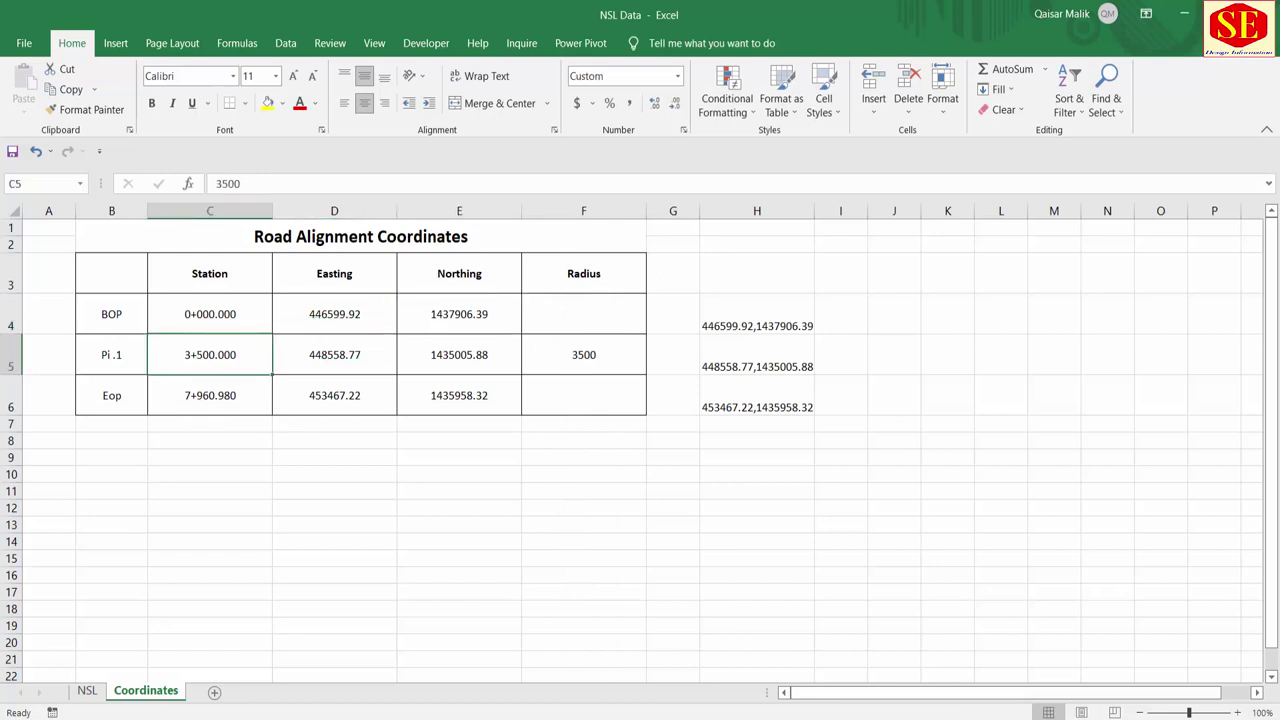
pyautogui.hotkey('alt', 'Tab')
pyautogui.moveTo(884, 710); pyautogui.dragTo(1056, 710)
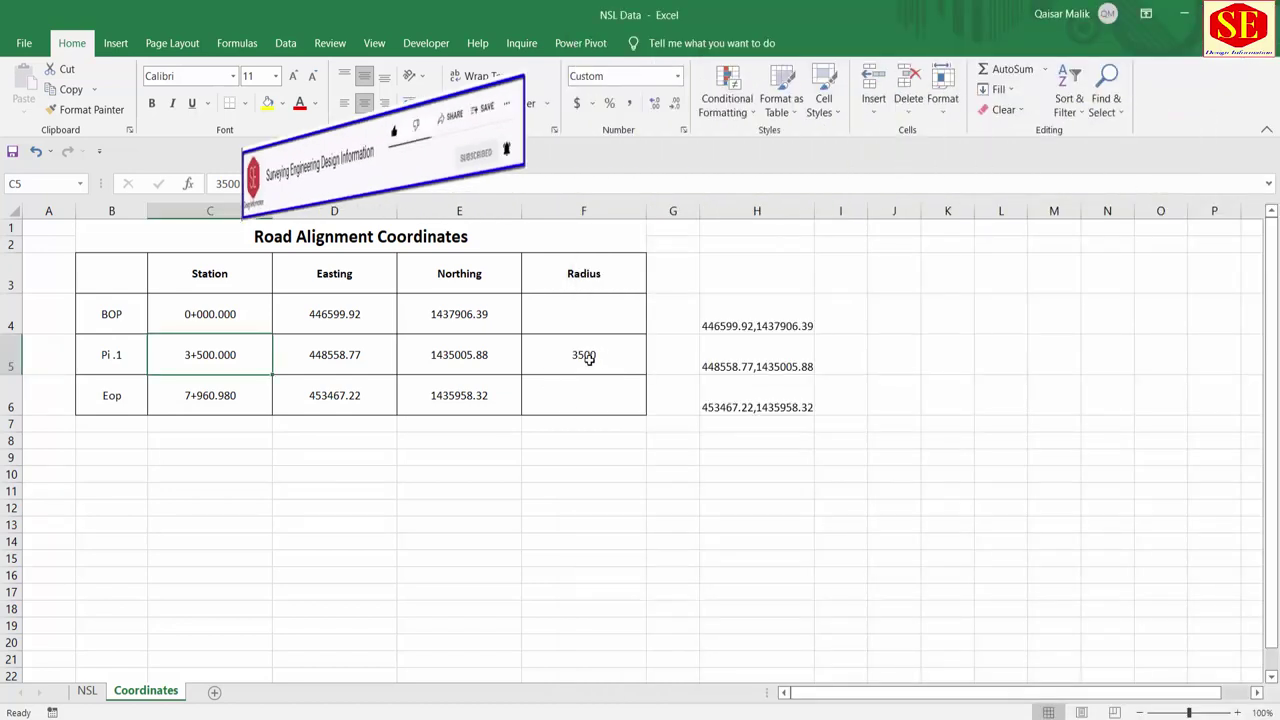
pyautogui.click(300, 405)
pyautogui.click(470, 400)
pyautogui.click(372, 400)
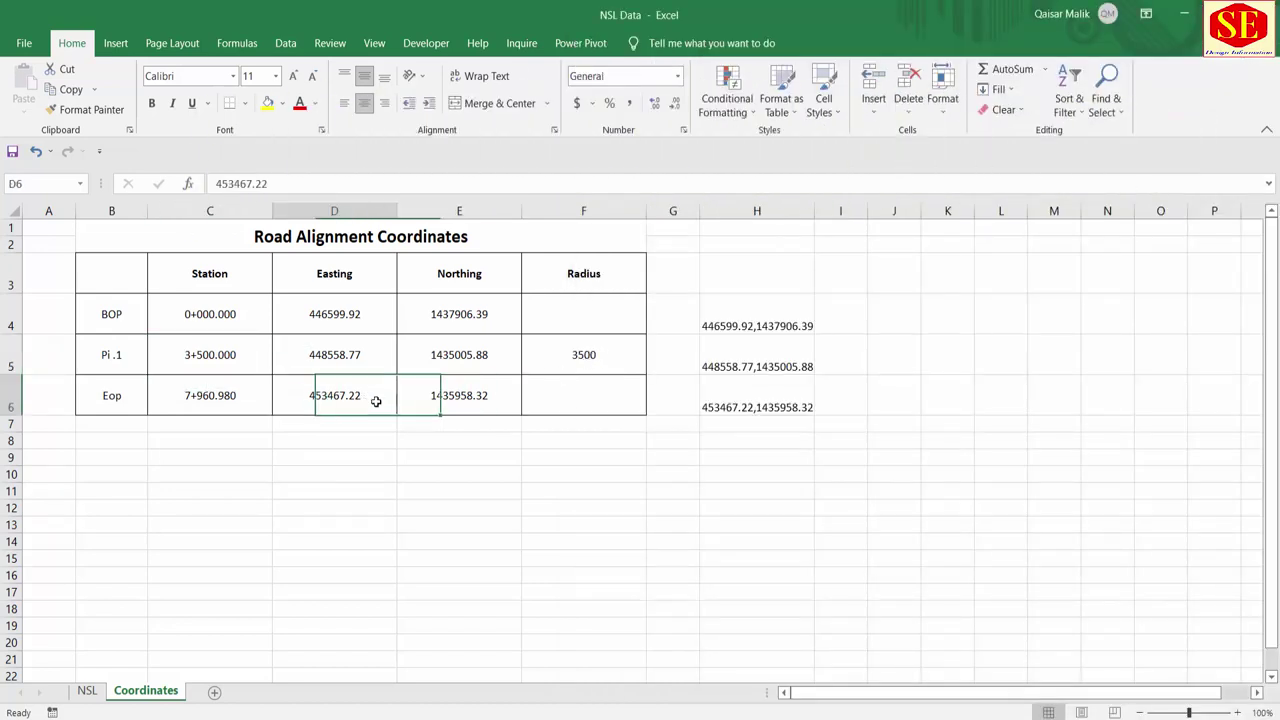
pyautogui.click(460, 404)
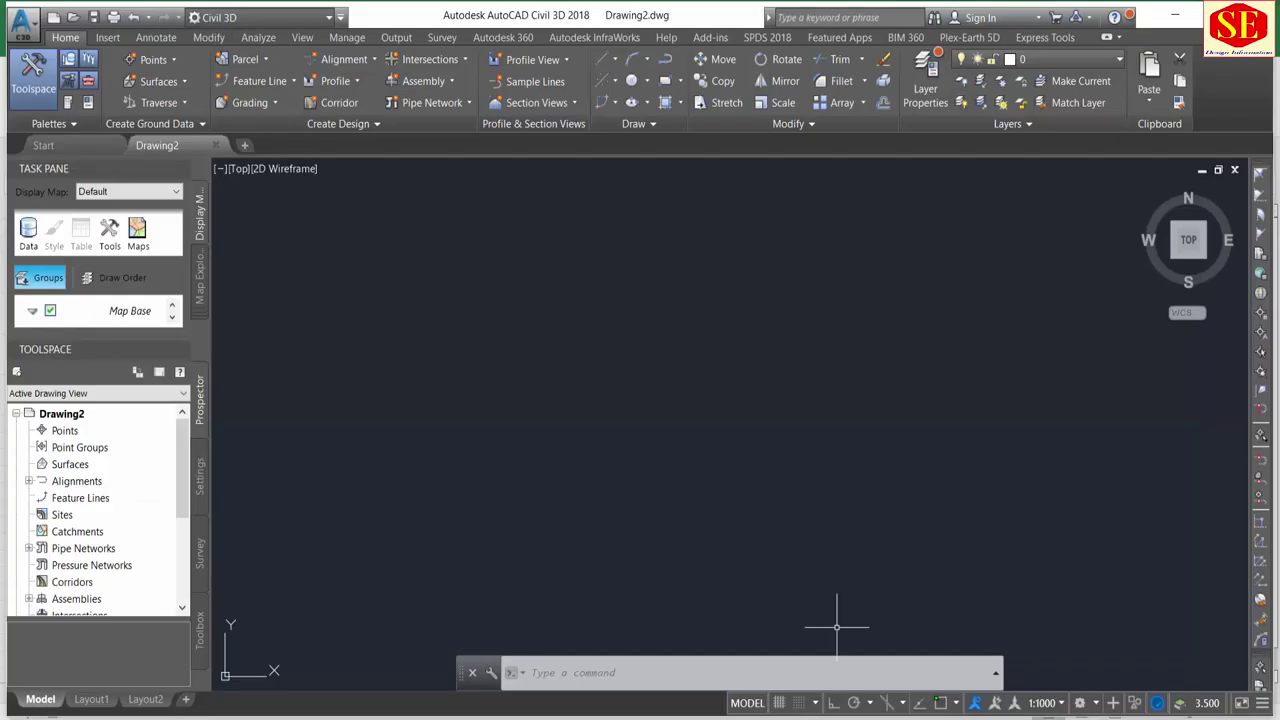
# Maximise the alignment PDF in Edge to view more of the drawing.
pyautogui.hotkey('alt', 'Tab')
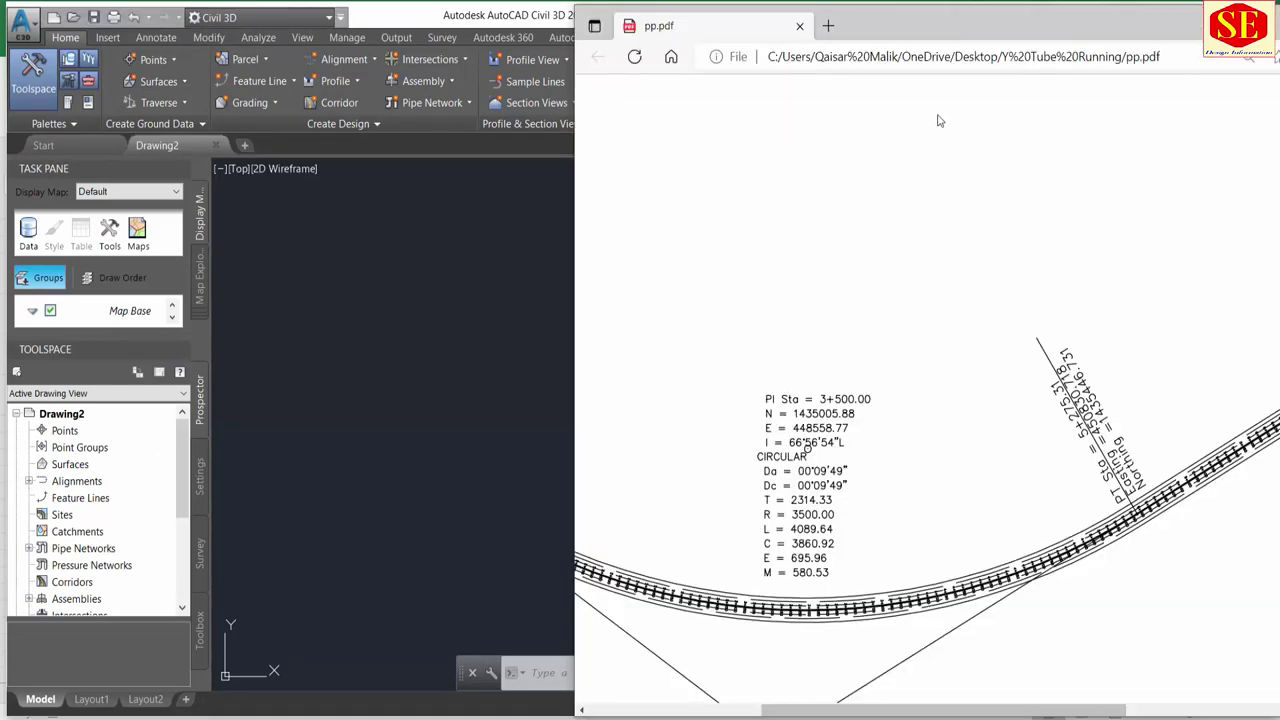
pyautogui.moveTo(936, 20)
pyautogui.mouseDown()
pyautogui.moveTo(680, 20)
pyautogui.moveTo(648, 36)
pyautogui.mouseUp()
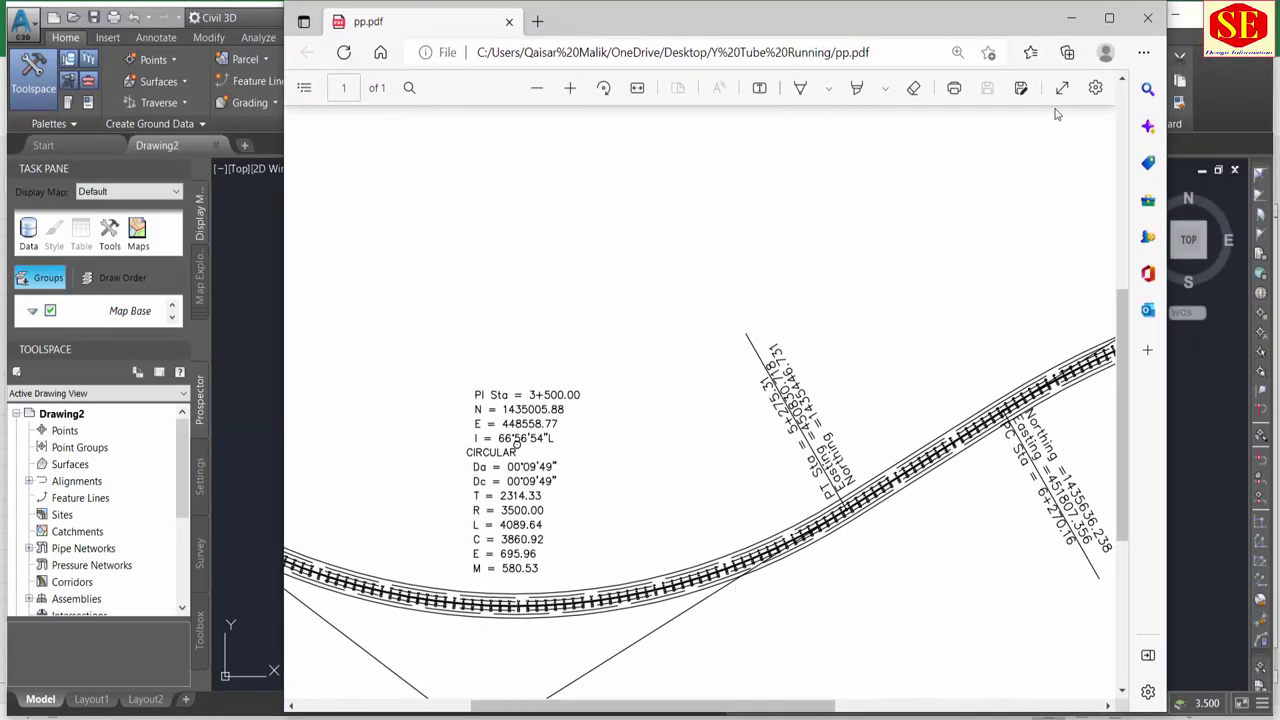
pyautogui.click(1109, 18)
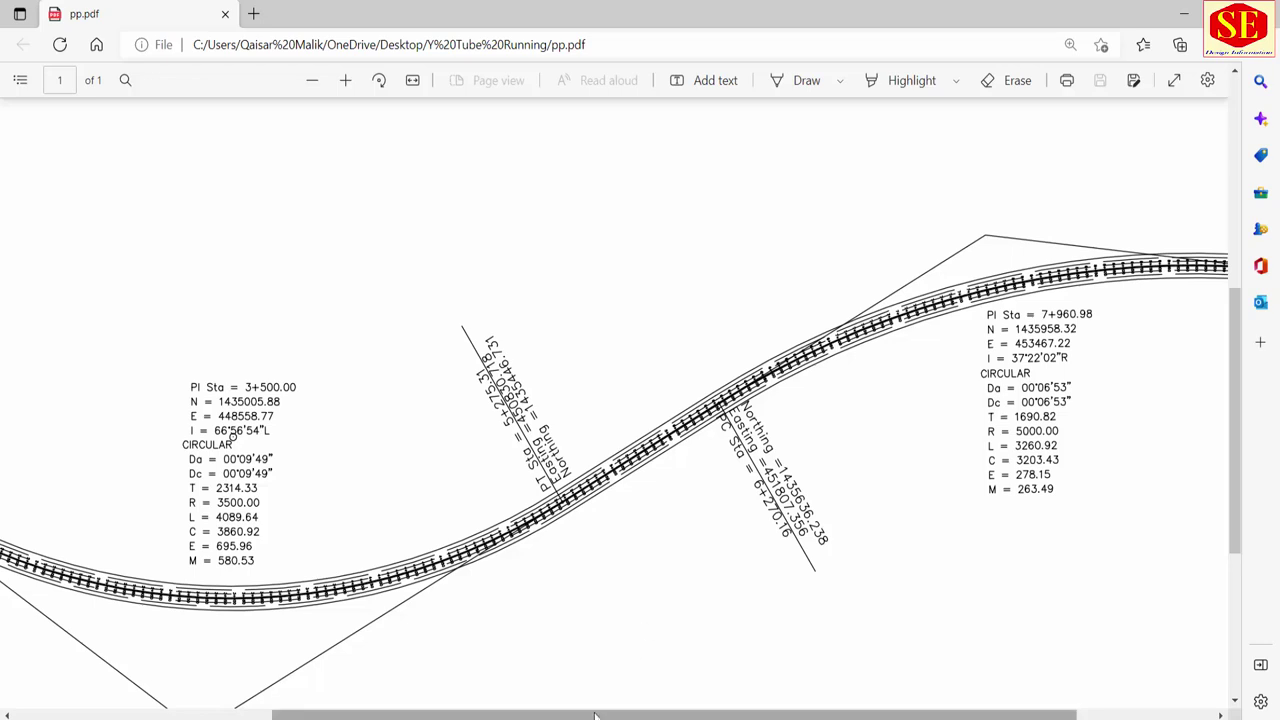
pyautogui.moveTo(603, 714); pyautogui.dragTo(711, 714)
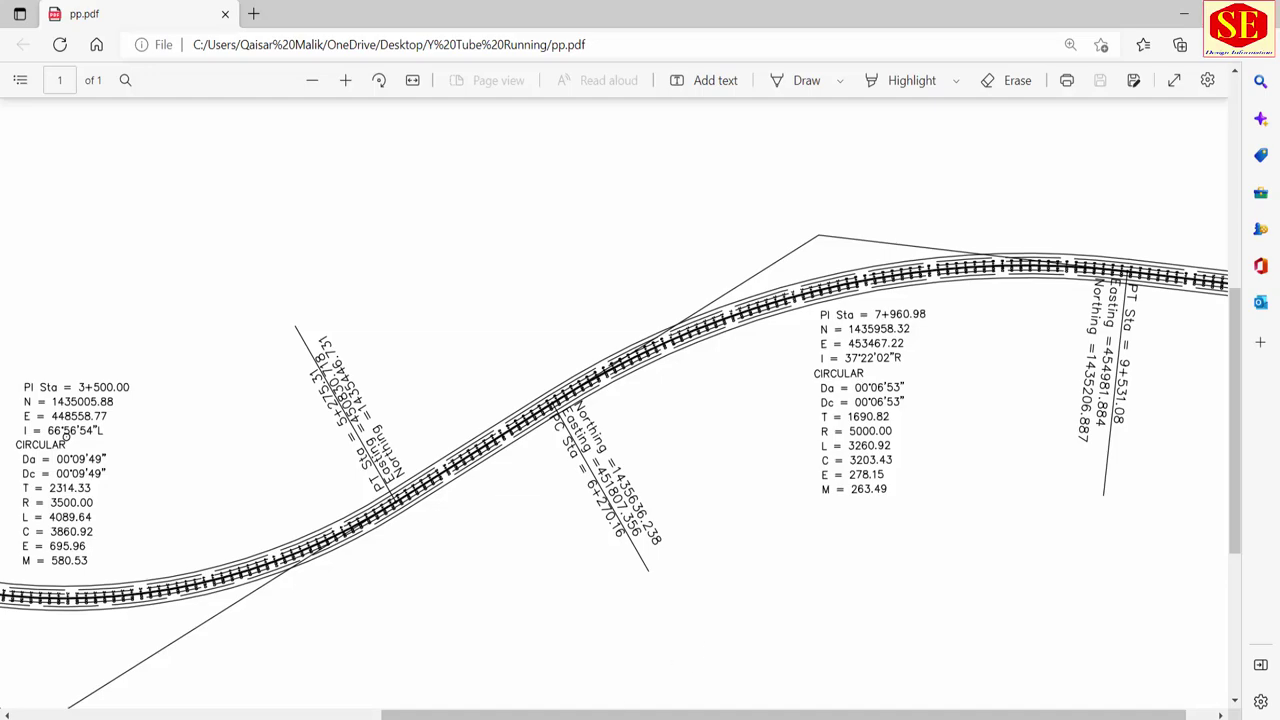
# Check the Eop row's label, station and easting on the Coordinates sheet.
pyautogui.hotkey('alt', 'Tab')
pyautogui.click(132, 412)
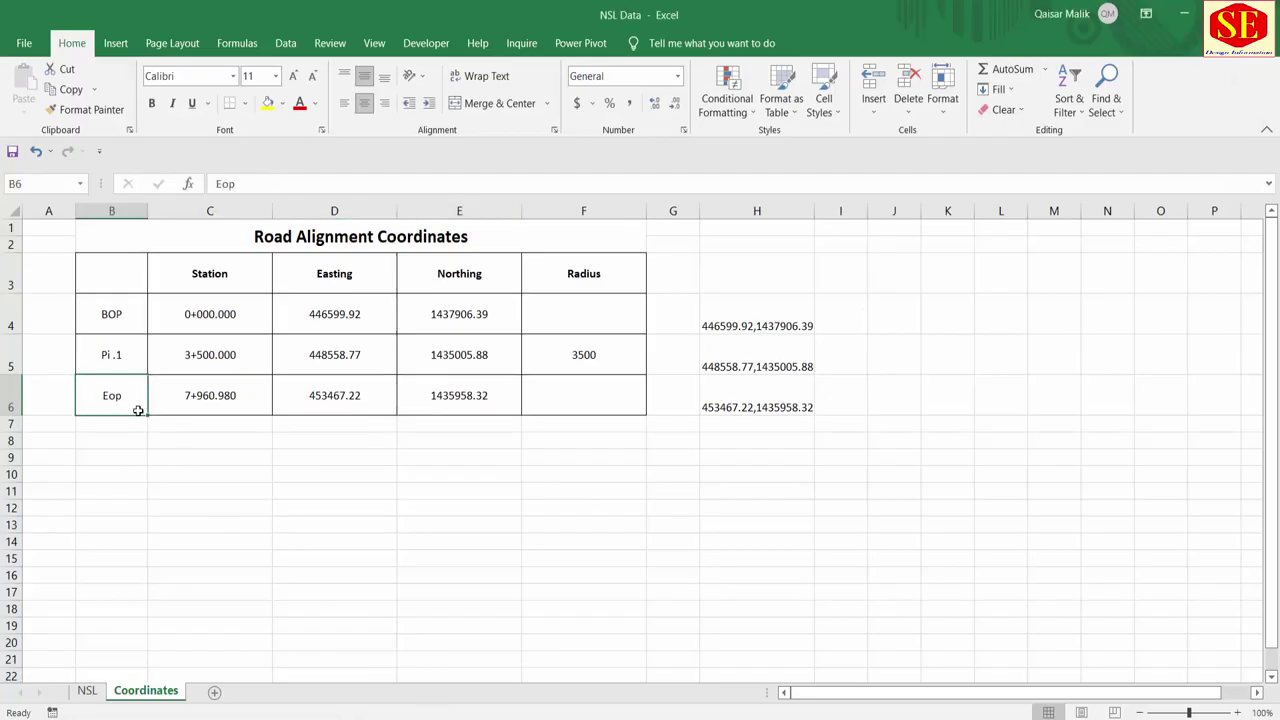
pyautogui.click(200, 410)
pyautogui.click(320, 405)
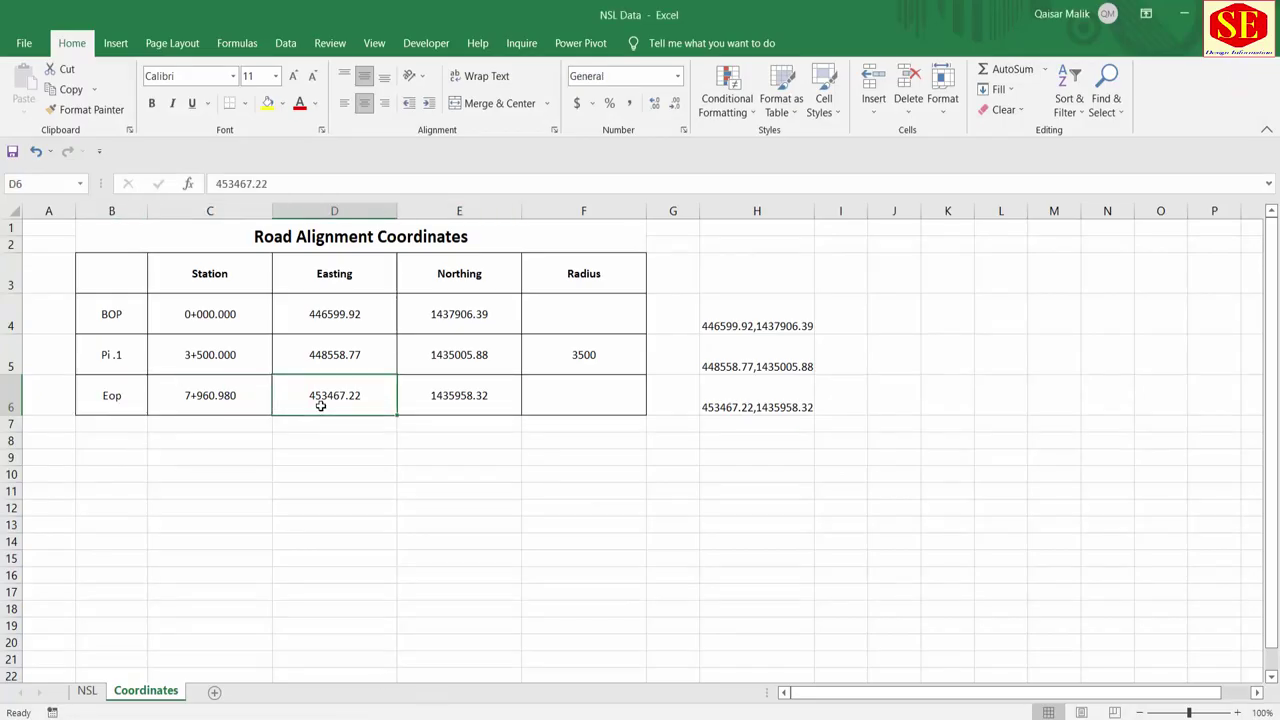
pyautogui.click(457, 399)
pyautogui.click(320, 403)
pyautogui.click(510, 397)
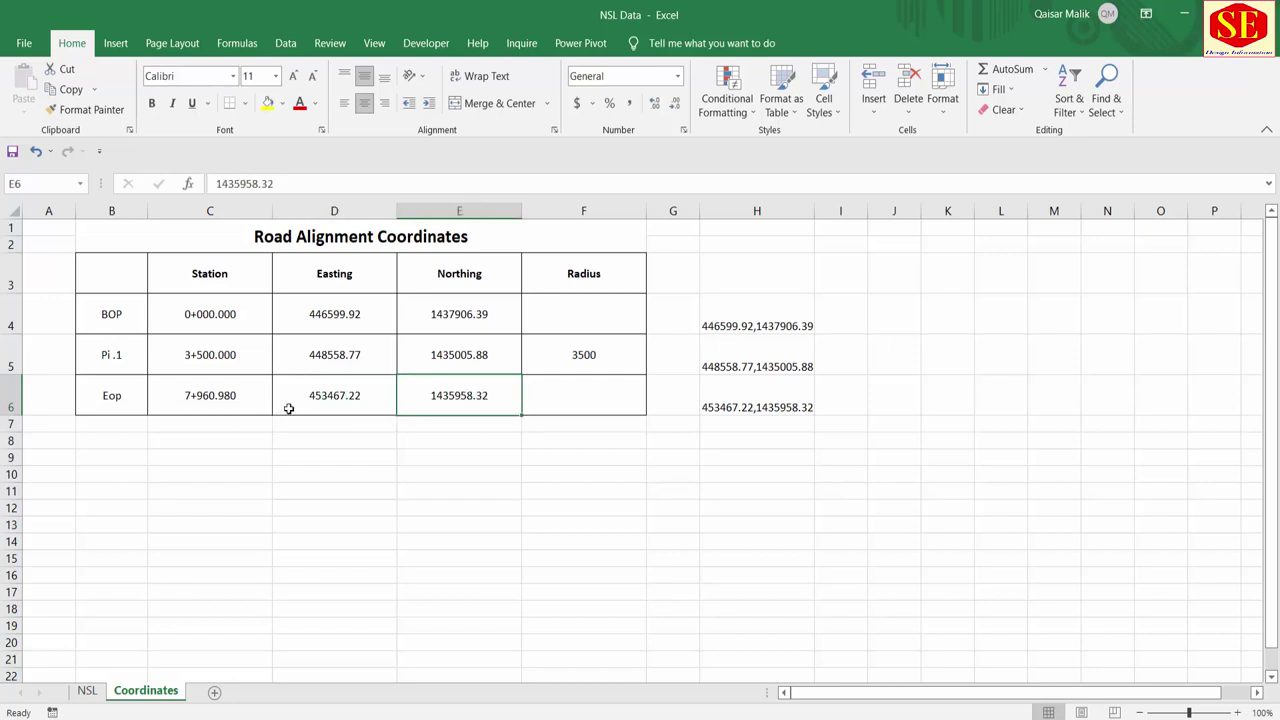
pyautogui.click(286, 406)
pyautogui.click(405, 403)
pyautogui.hotkey('alt', 'Tab')
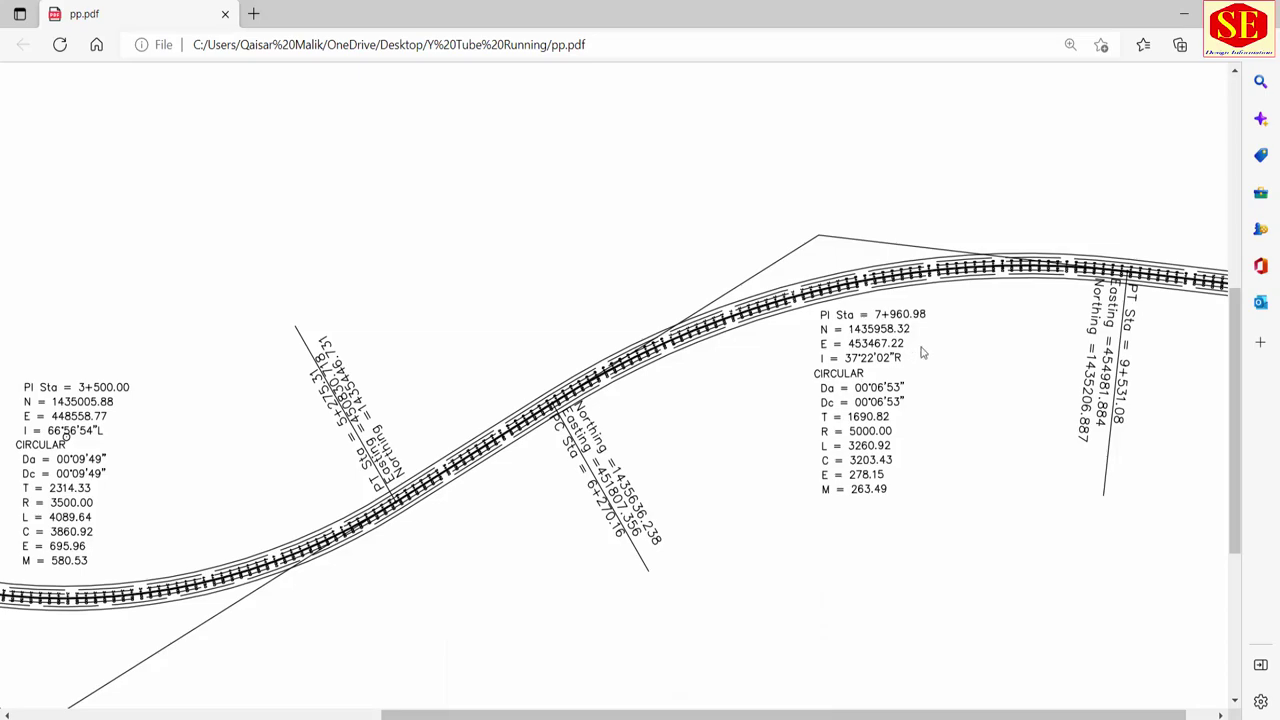
pyautogui.hotkey('alt', 'Tab')
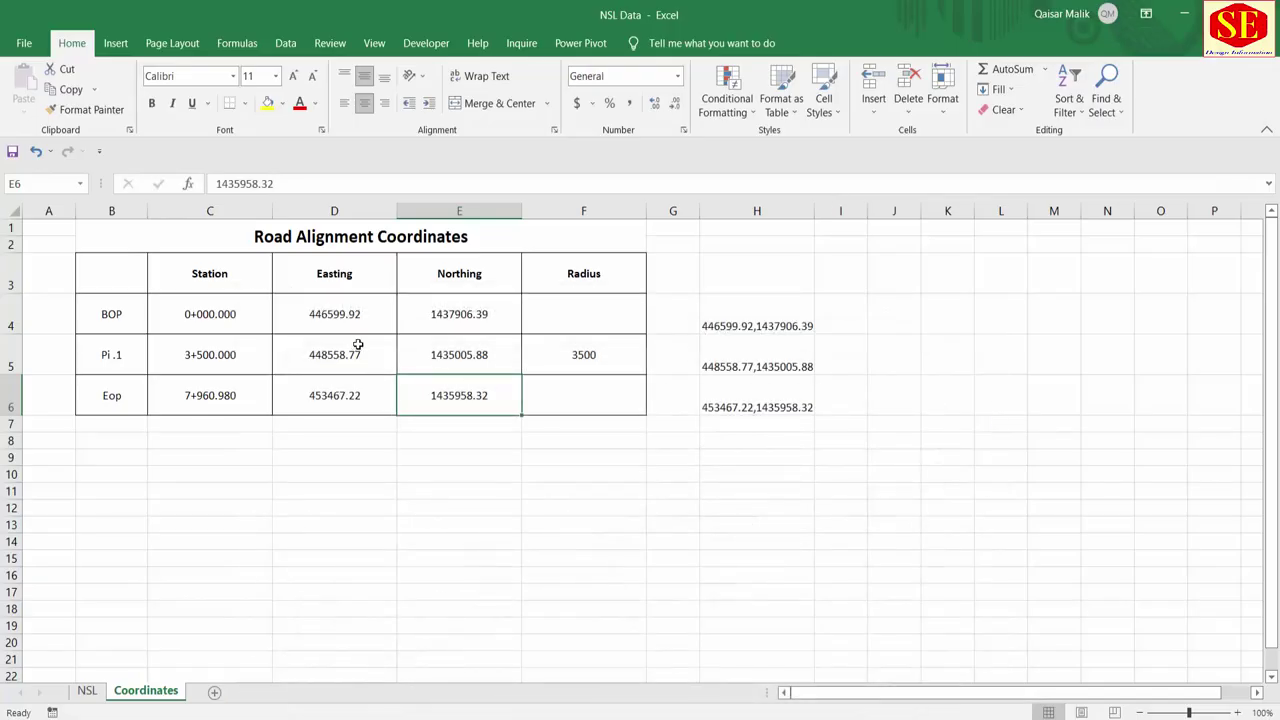
pyautogui.click(86, 691)
pyautogui.click(150, 691)
pyautogui.click(86, 691)
pyautogui.click(140, 691)
# Clear the old column H values and enter =D4&","&E4 in H4.
pyautogui.moveTo(772, 294); pyautogui.dragTo(763, 440)
pyautogui.press('Delete')
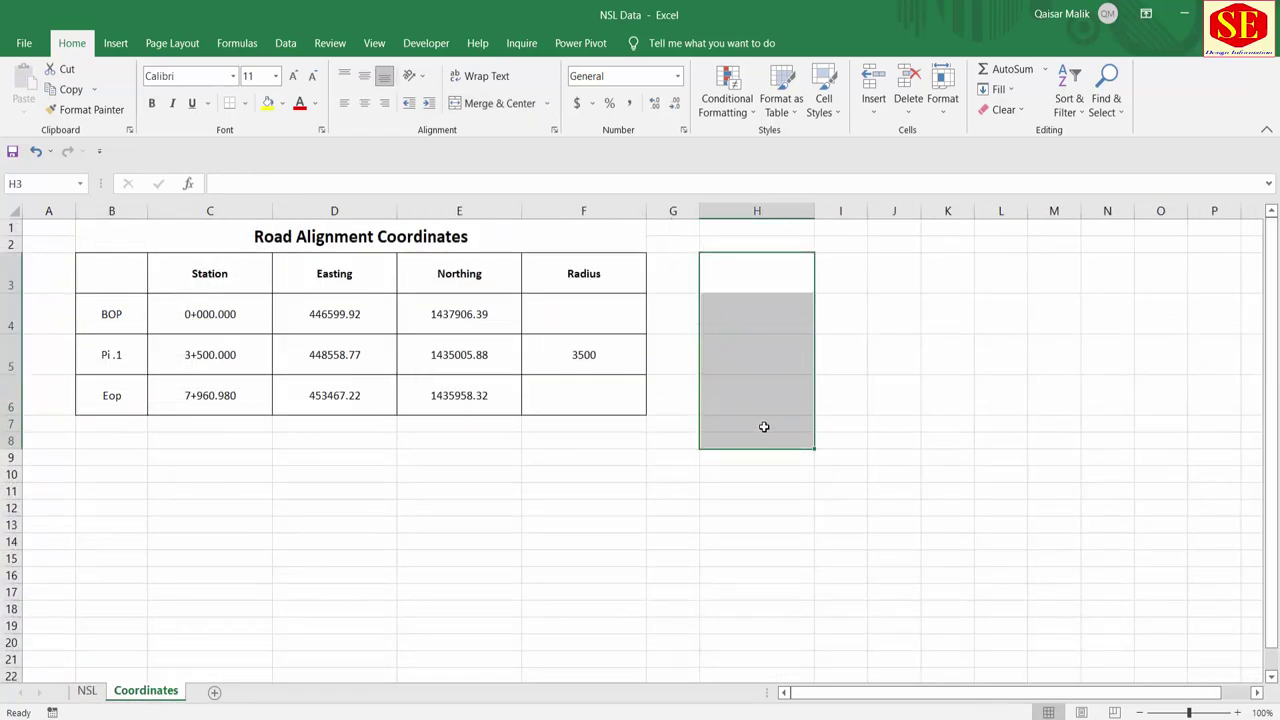
pyautogui.click(743, 310)
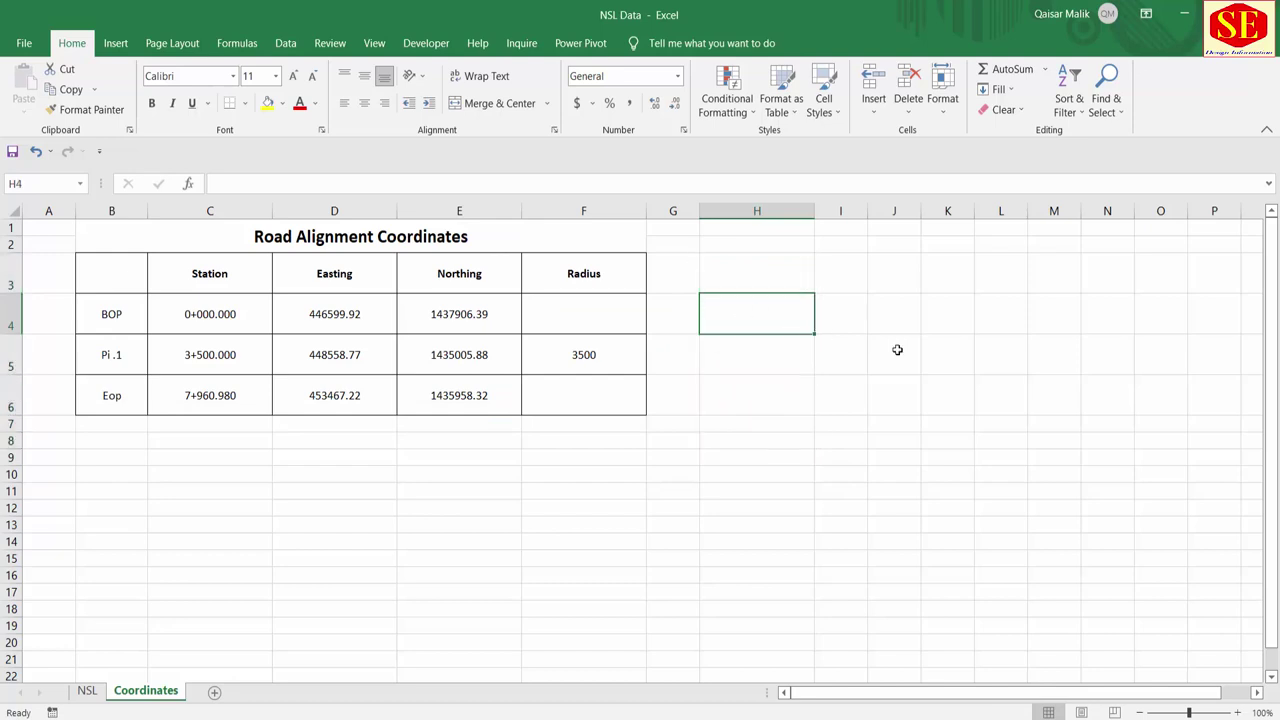
pyautogui.write('=')
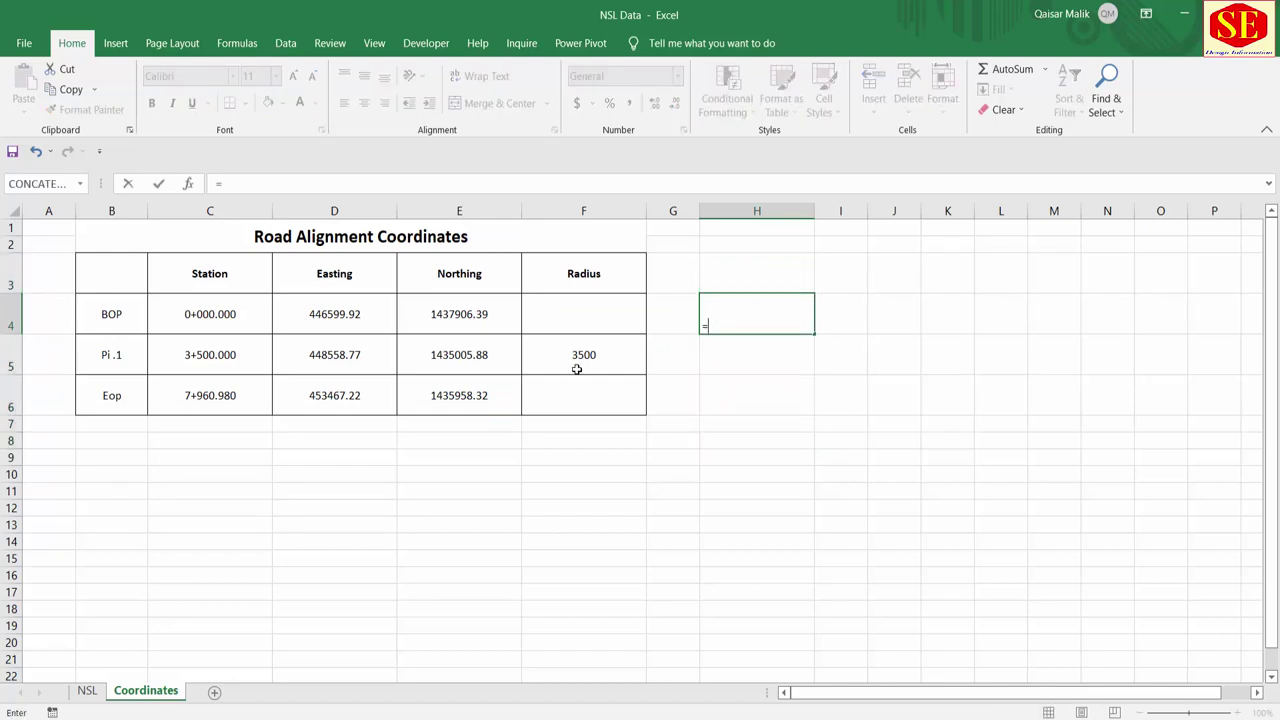
pyautogui.click(332, 315)
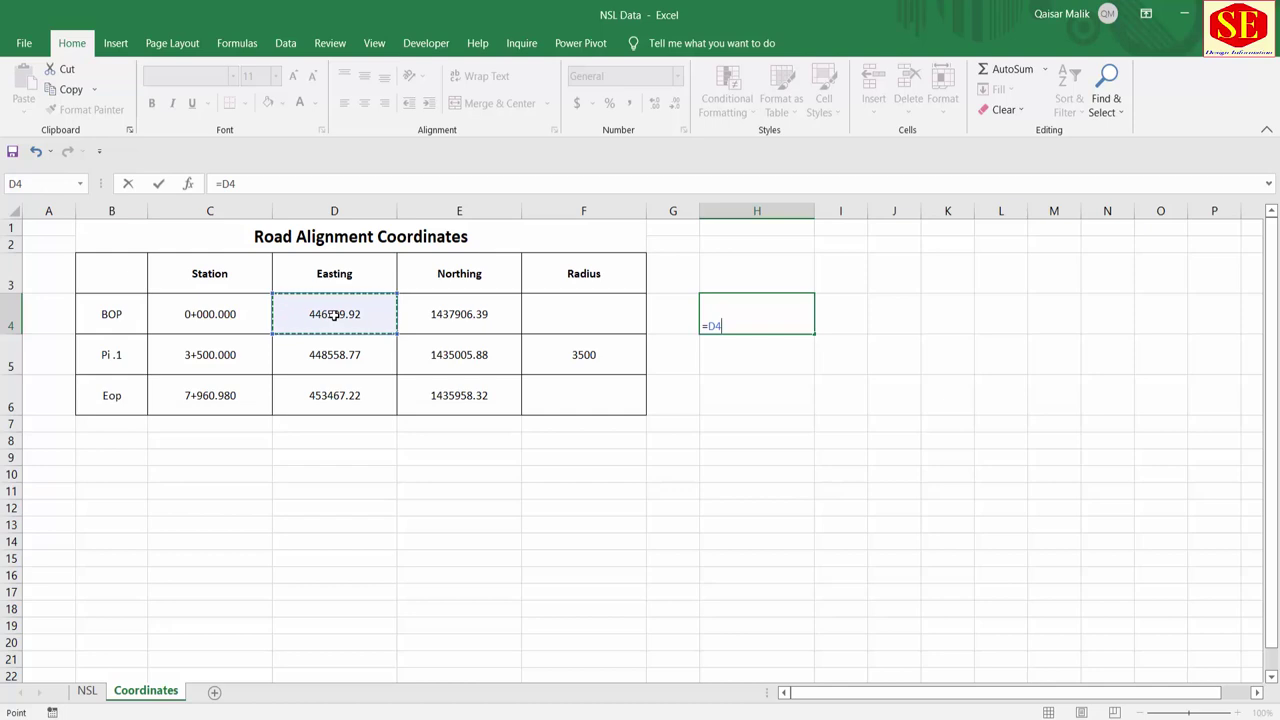
pyautogui.write('&')
pyautogui.write('","&')
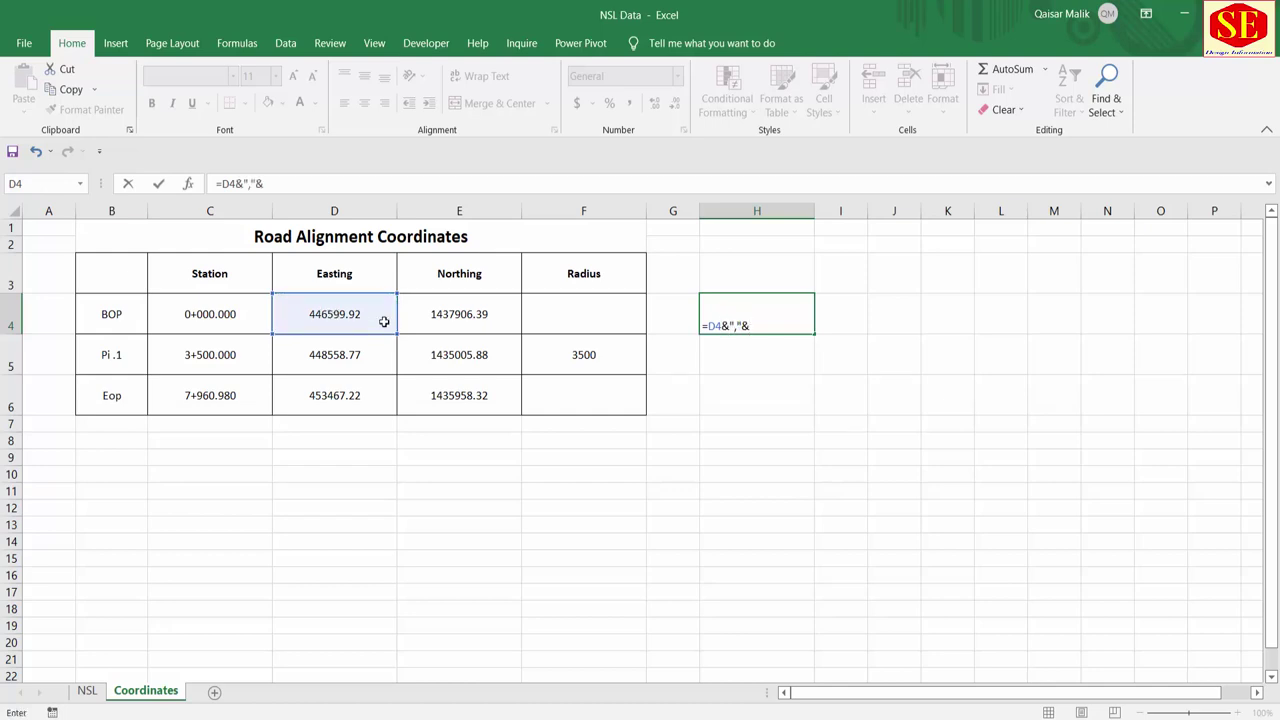
pyautogui.click(449, 315)
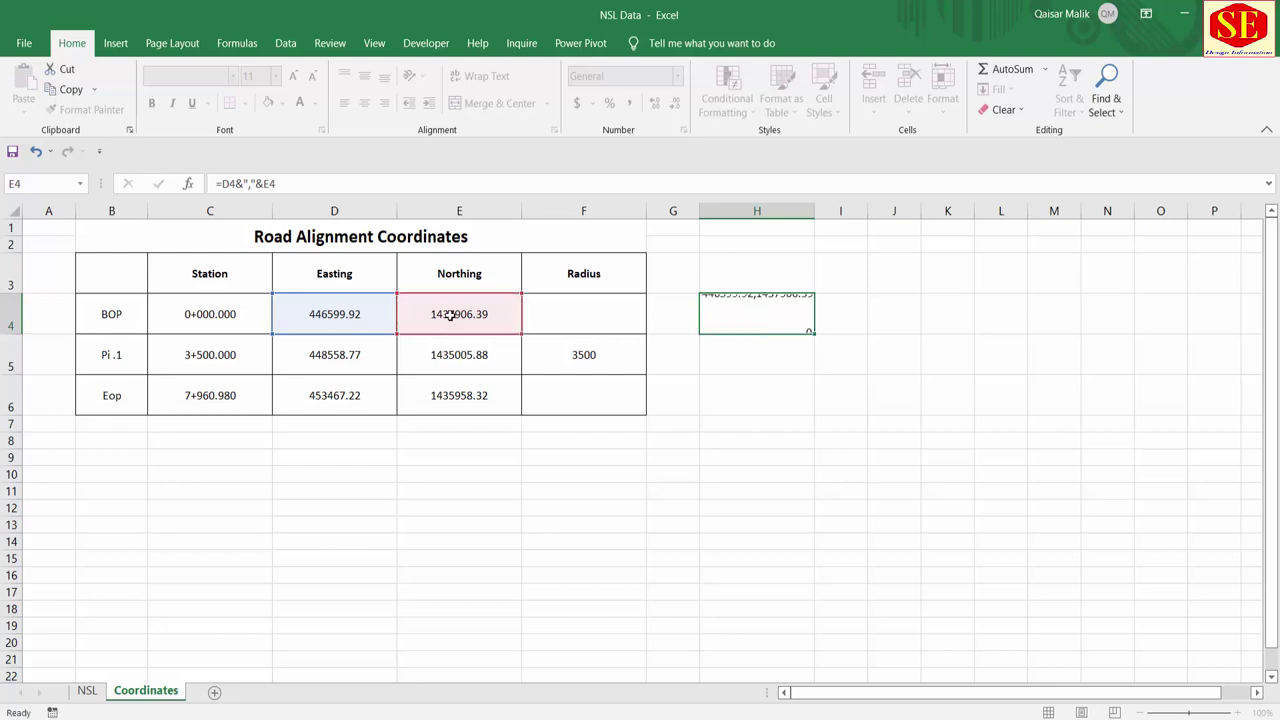
pyautogui.press('Return')
# Fill the formula down to H6 and copy H4:H6.
pyautogui.click(800, 314)
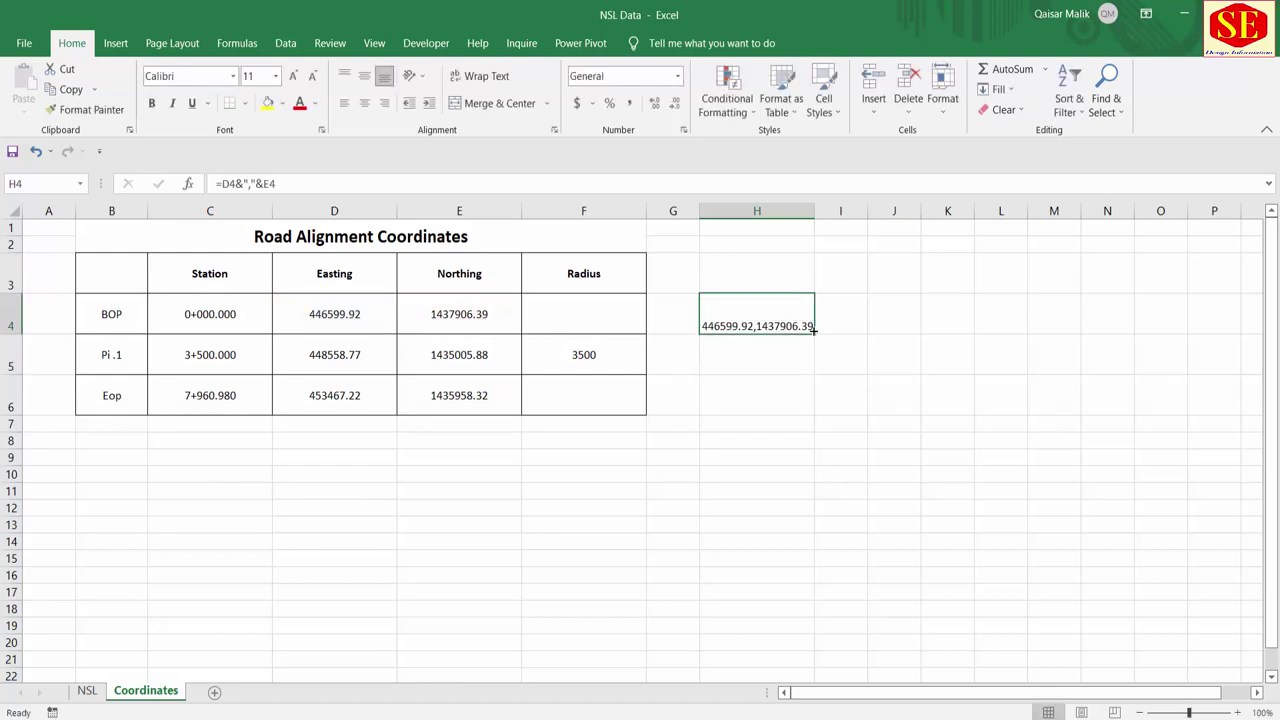
pyautogui.moveTo(815, 330); pyautogui.dragTo(814, 408)
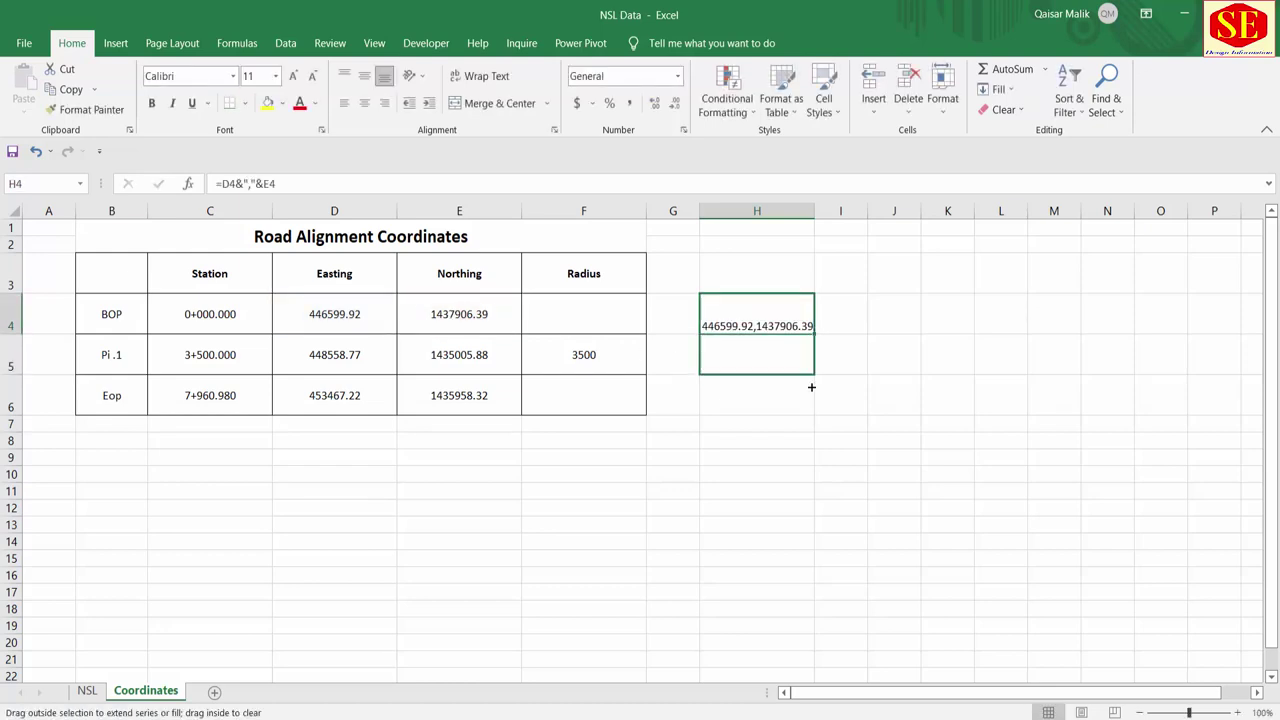
pyautogui.doubleClick(770, 344)
pyautogui.press('Escape')
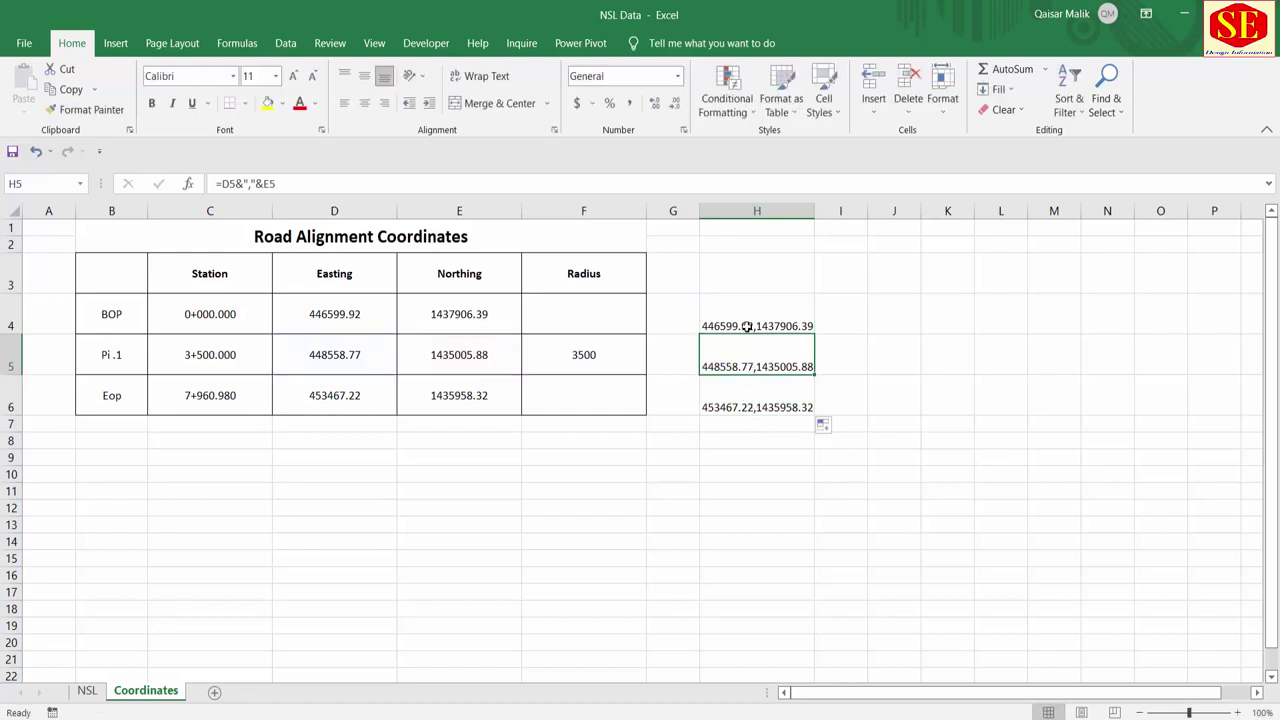
pyautogui.click(767, 330)
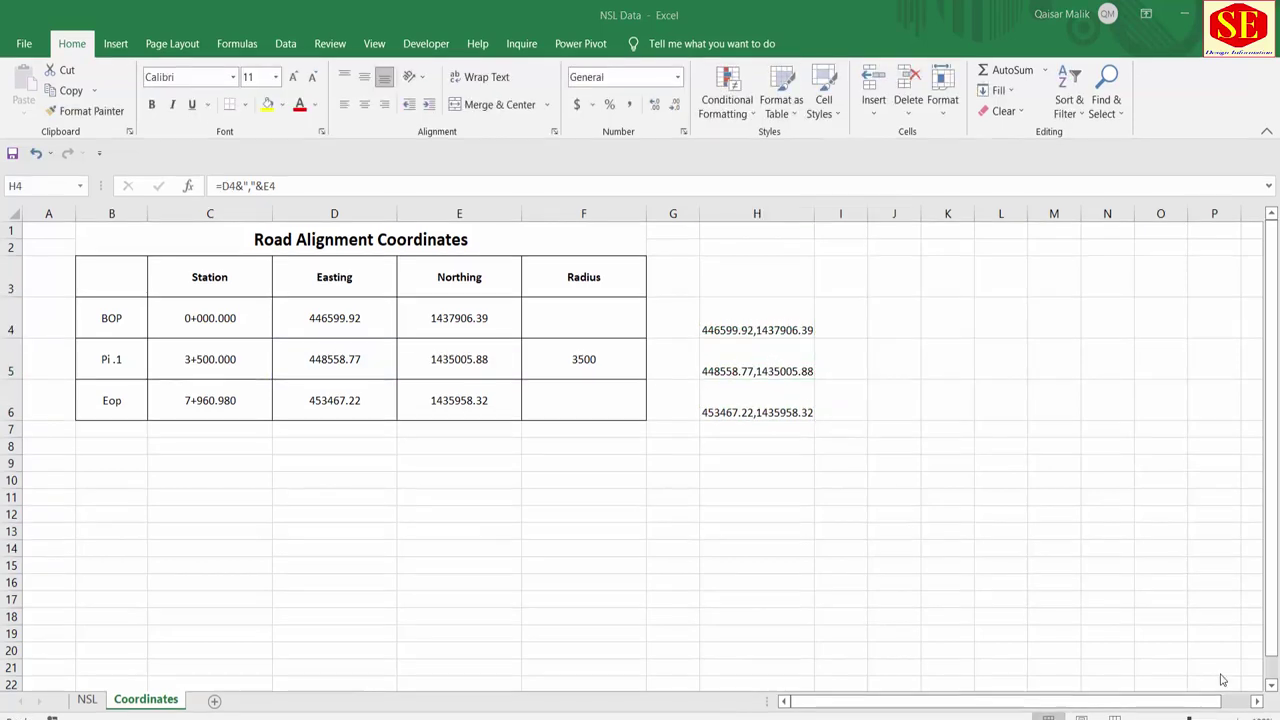
pyautogui.moveTo(755, 310); pyautogui.dragTo(750, 403)
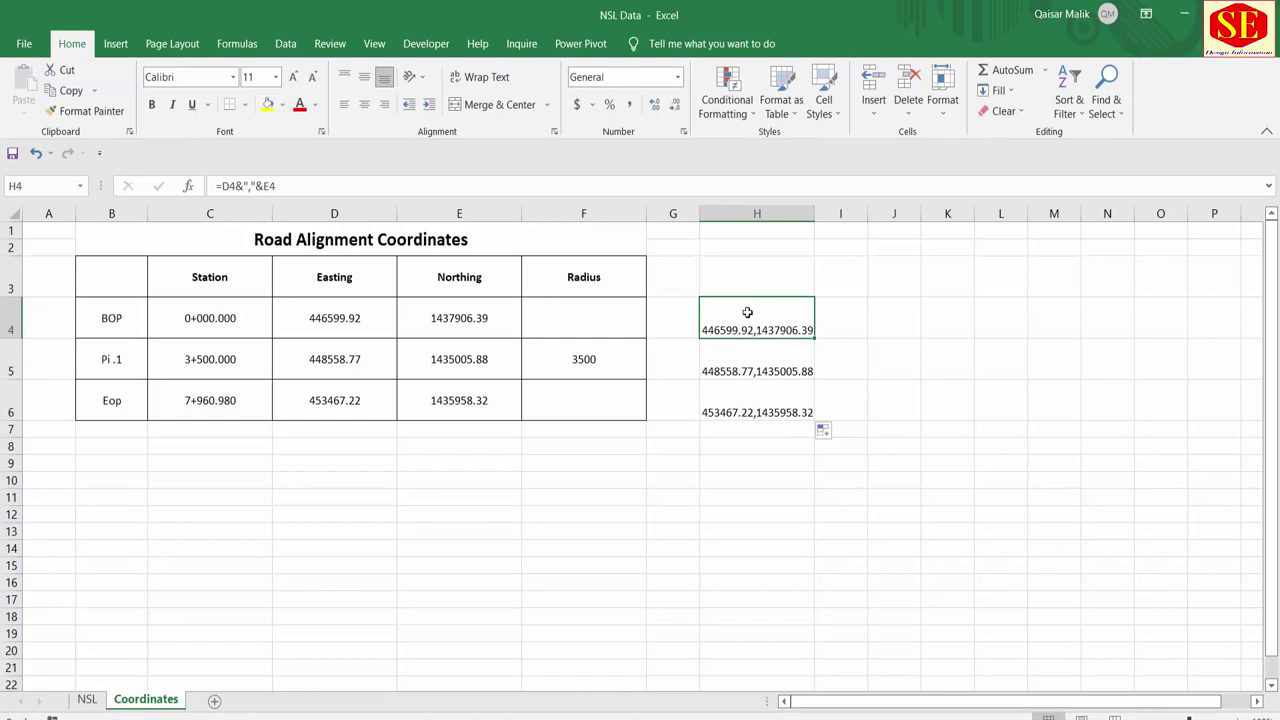
pyautogui.rightClick(750, 403)
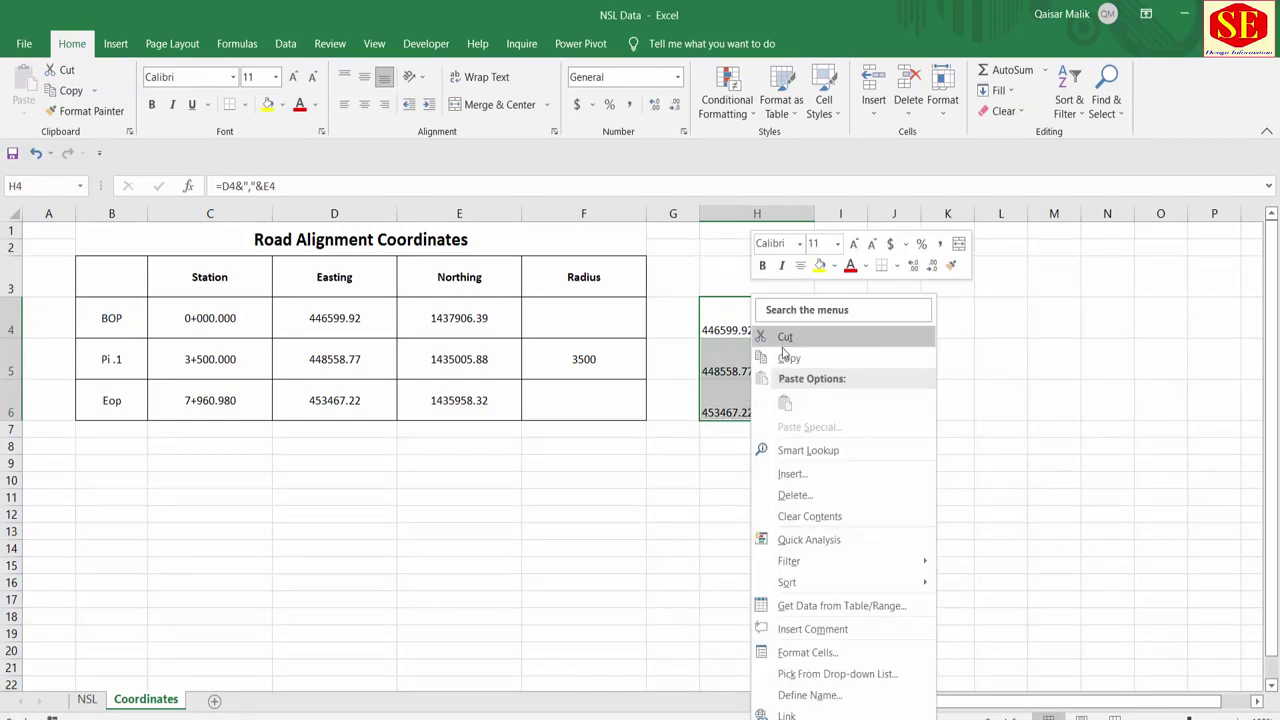
pyautogui.click(786, 352)
# Draw a polyline in Civil 3D by pasting the three copied coordinate pairs as its points.
pyautogui.hotkey('alt', 'Tab')
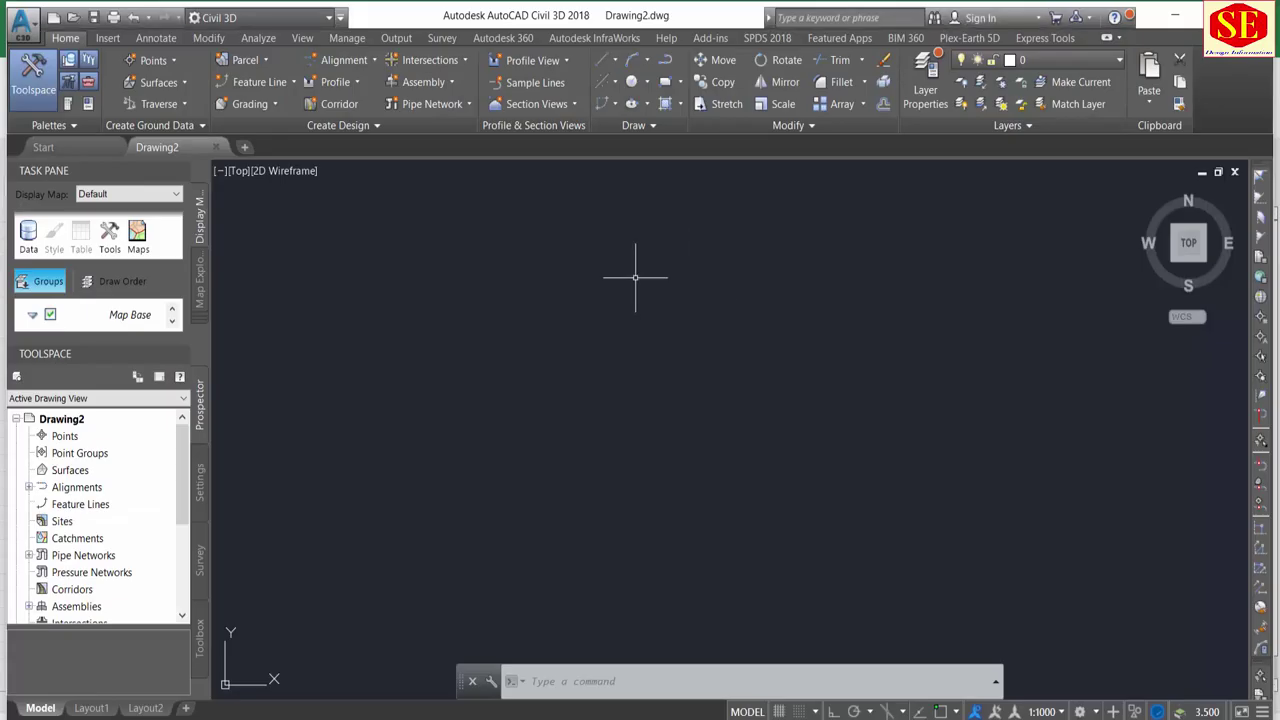
pyautogui.write('PL')
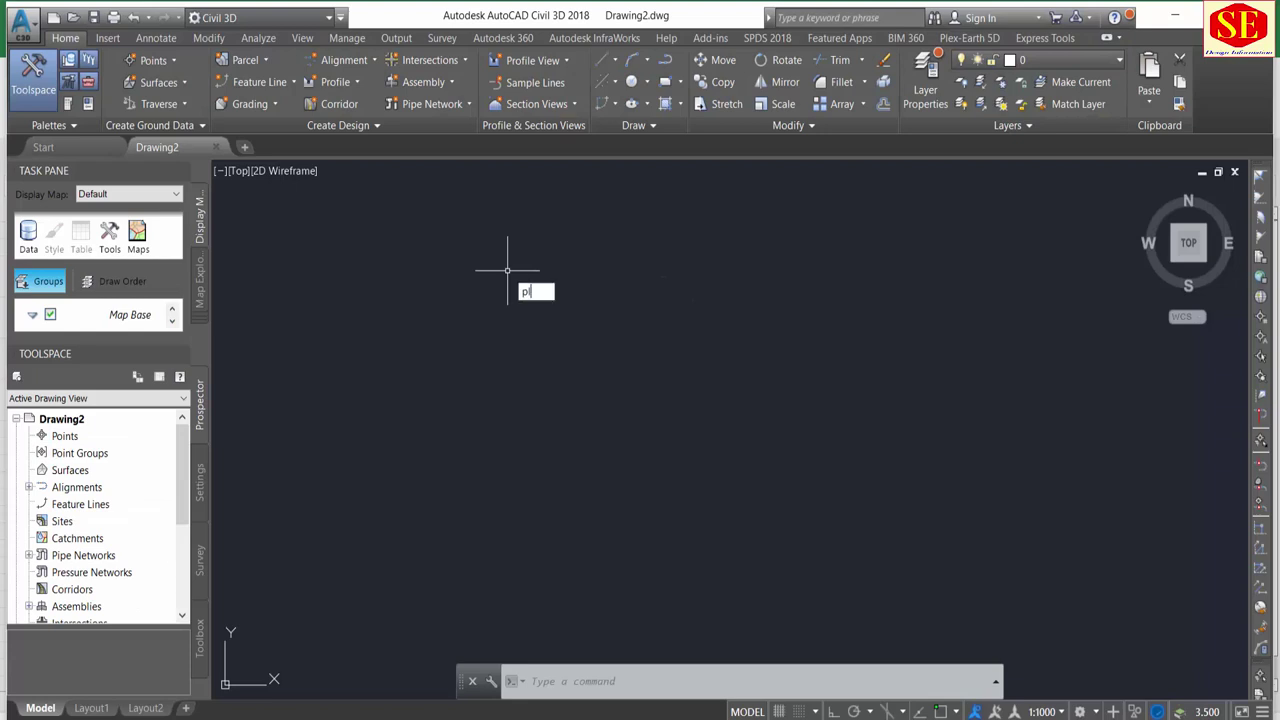
pyautogui.press('Return')
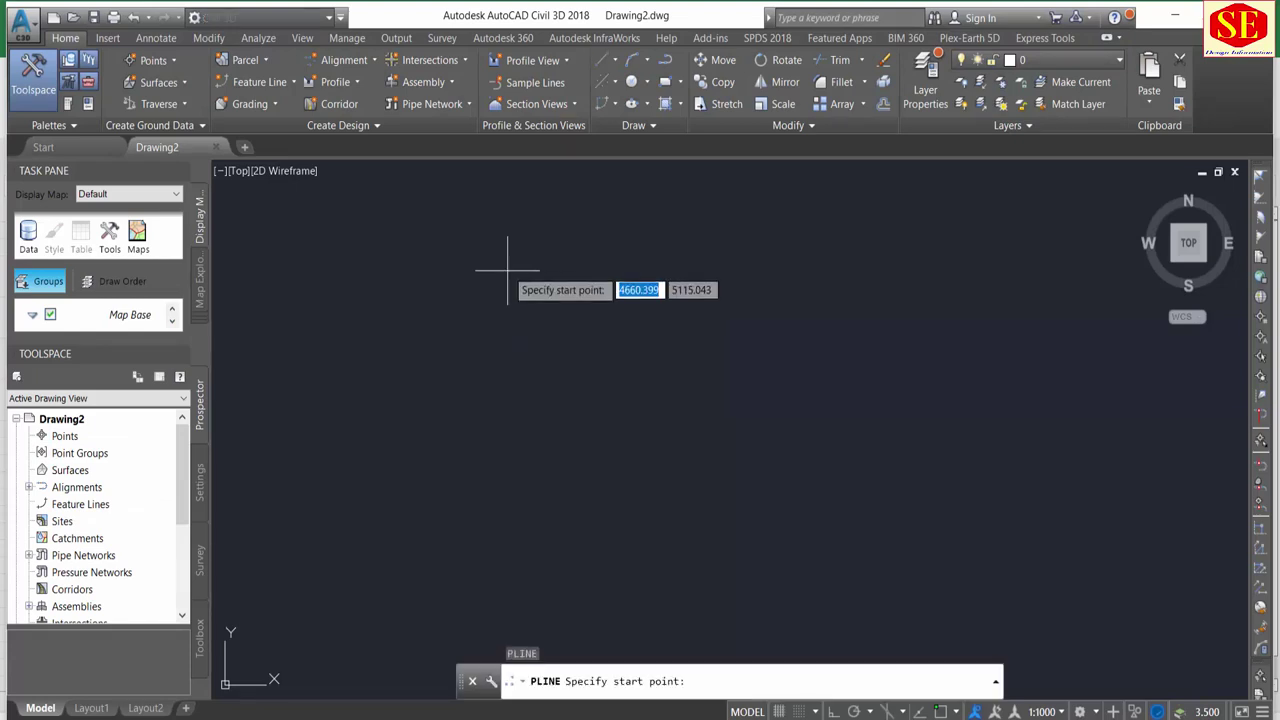
pyautogui.rightClick(716, 688)
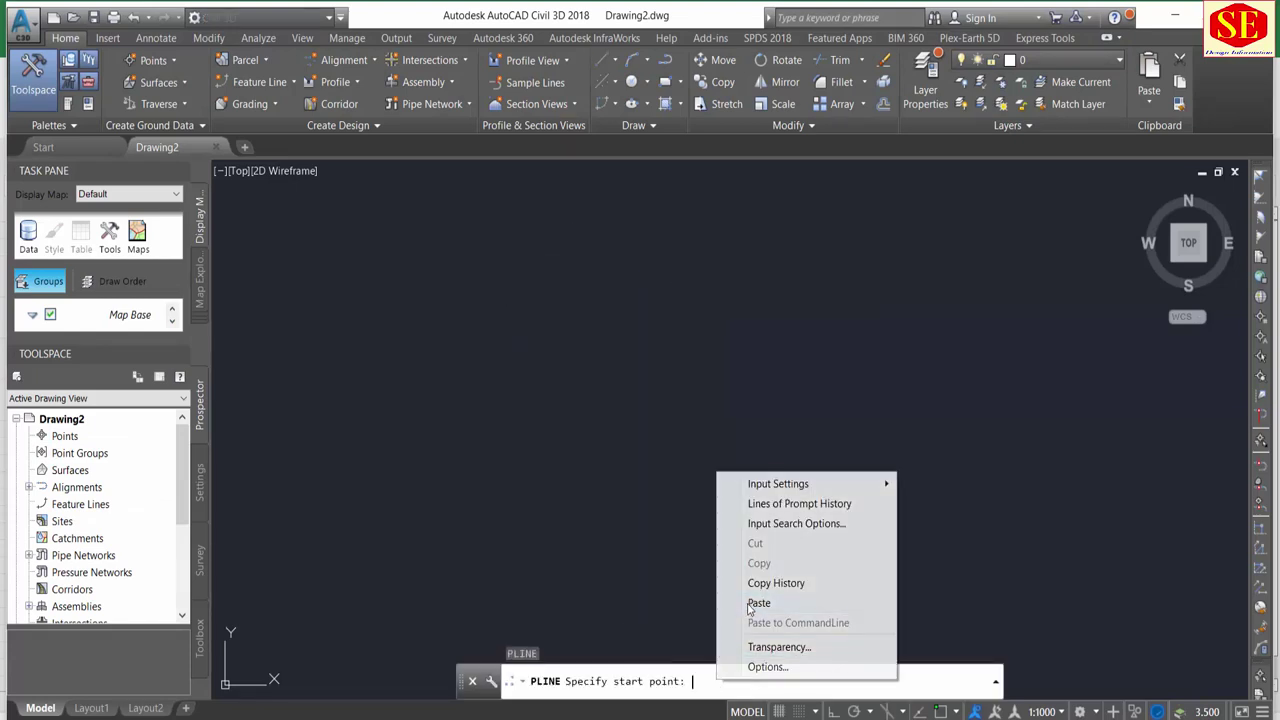
pyautogui.click(755, 603)
pyautogui.press('Escape')
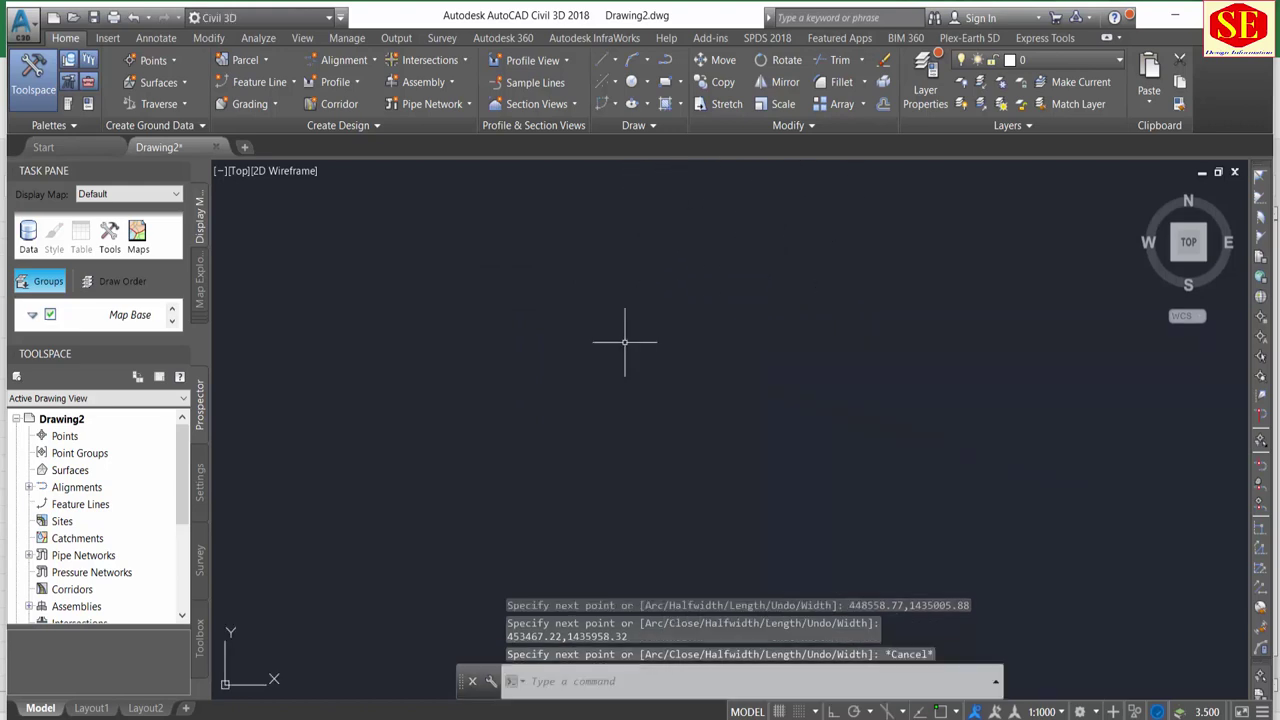
# Zoom to extents (Z, E) so the whole polyline fits the view.
pyautogui.write('z')
pyautogui.press('Return')
pyautogui.write('e')
pyautogui.press('Return')
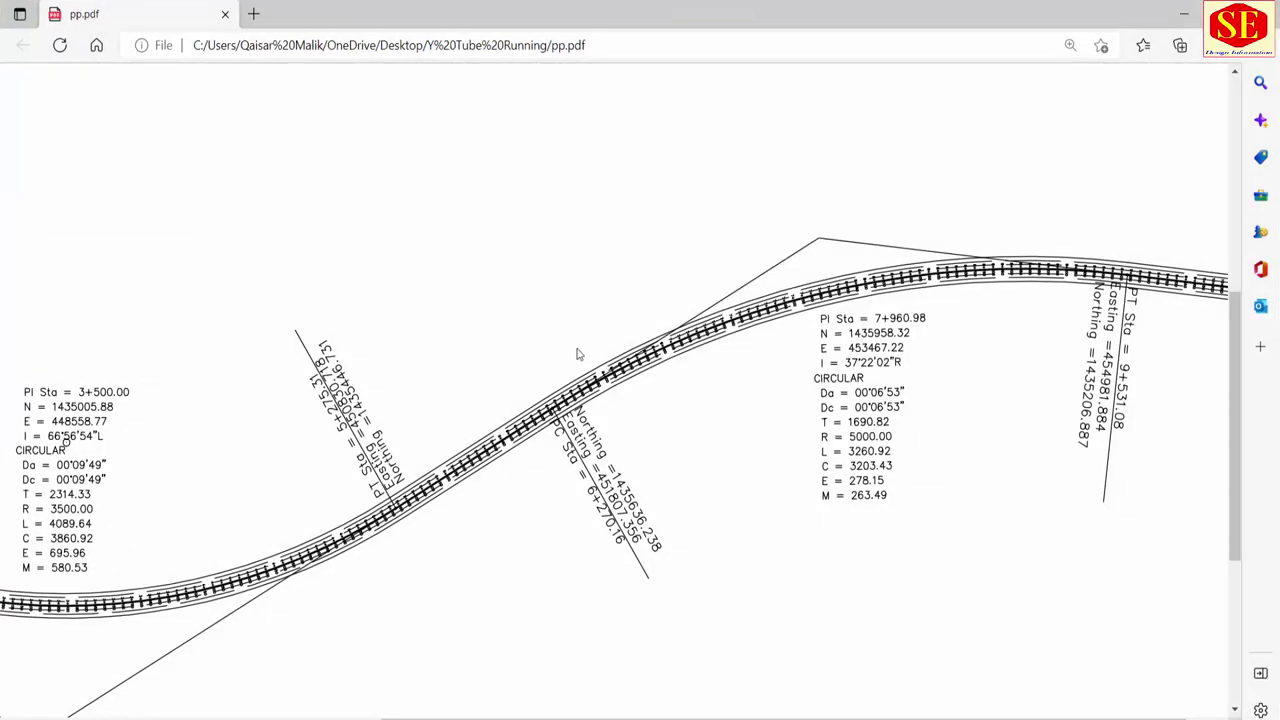
# Scroll pp.pdf left and down to review the full alignment layout.
pyautogui.hscroll(-3, 271, 469)
pyautogui.keyDown('ctrl'); pyautogui.scroll(-2, 598, 464); pyautogui.keyUp('ctrl')
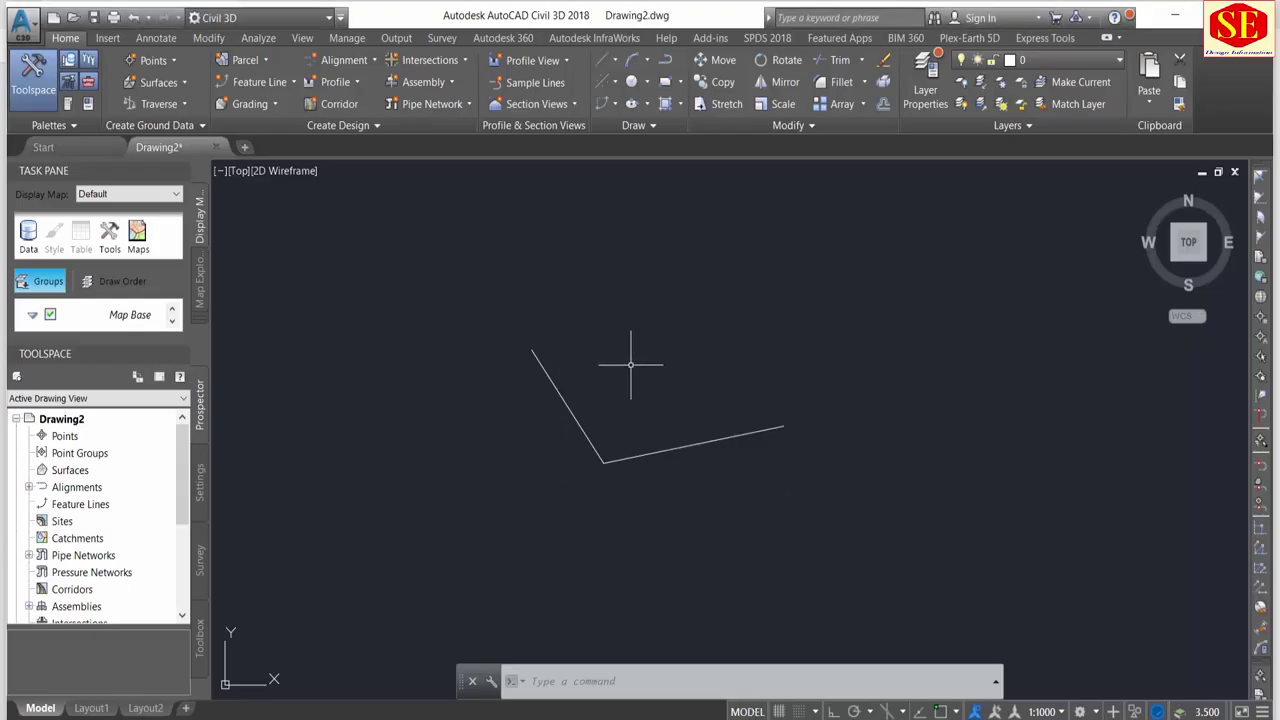
# Create an alignment from the polyline, accepting its direction and naming it XYZ.
pyautogui.click(372, 62)
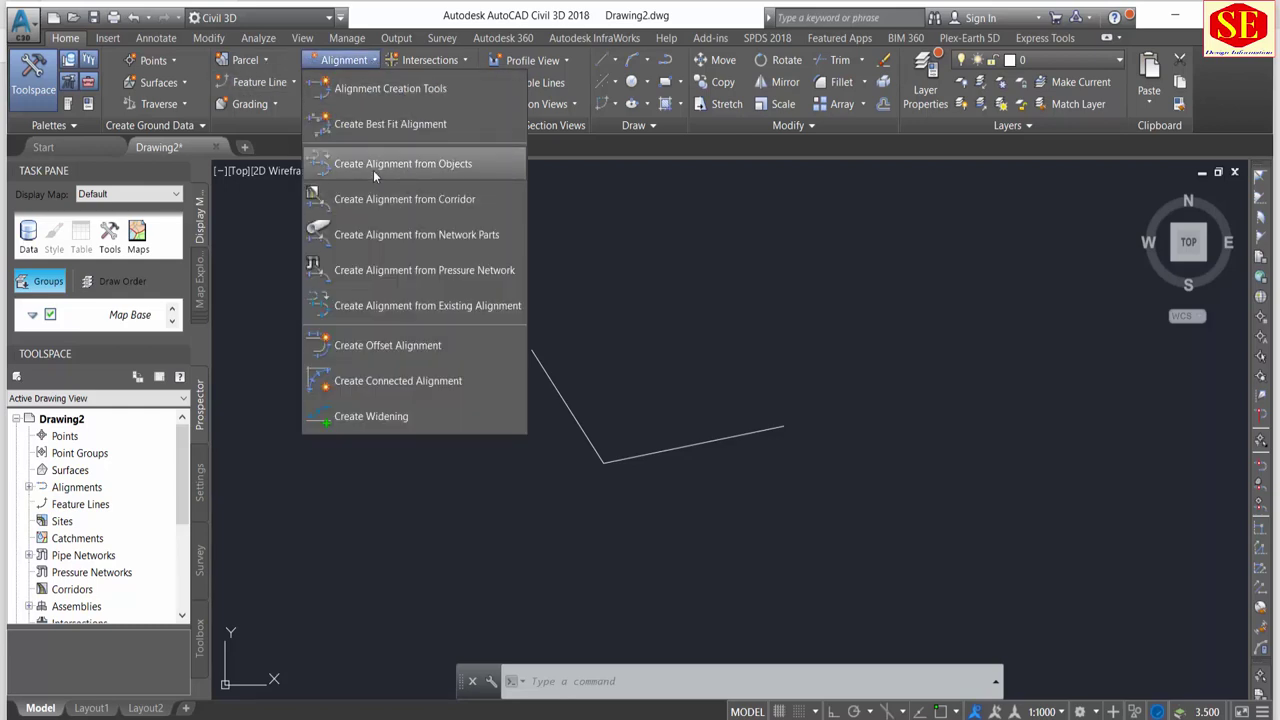
pyautogui.click(433, 165)
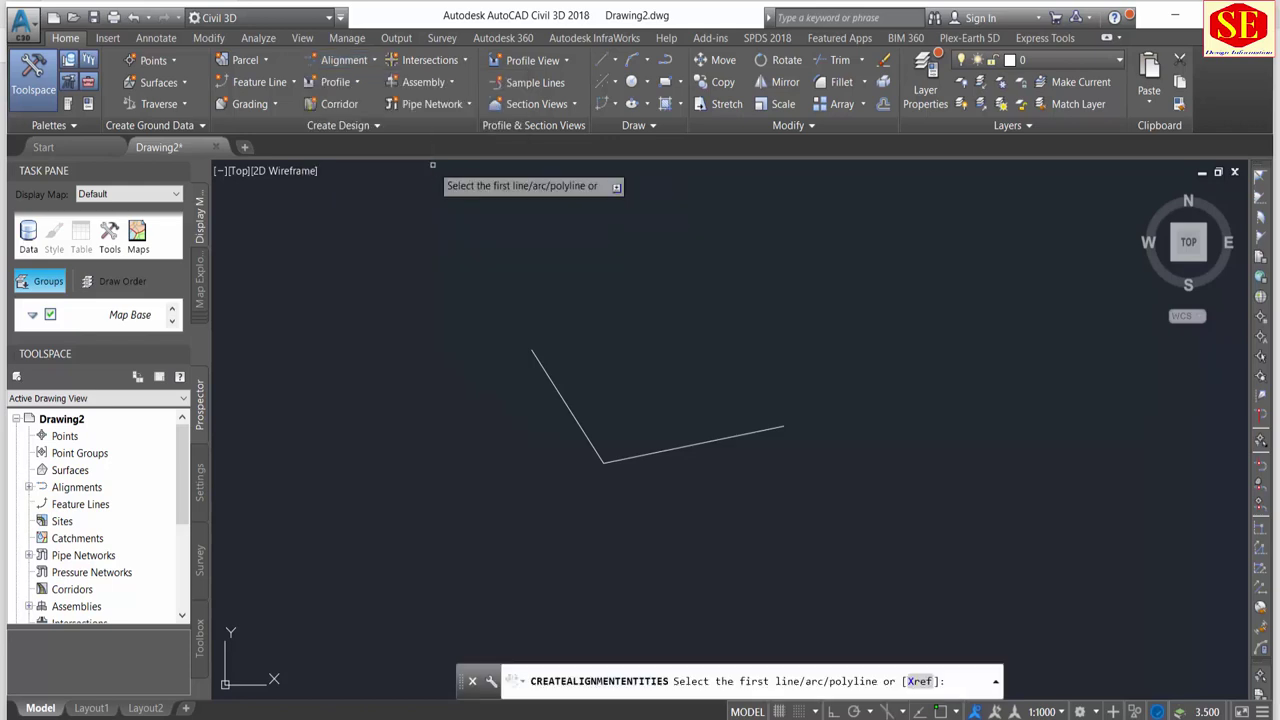
pyautogui.click(533, 355)
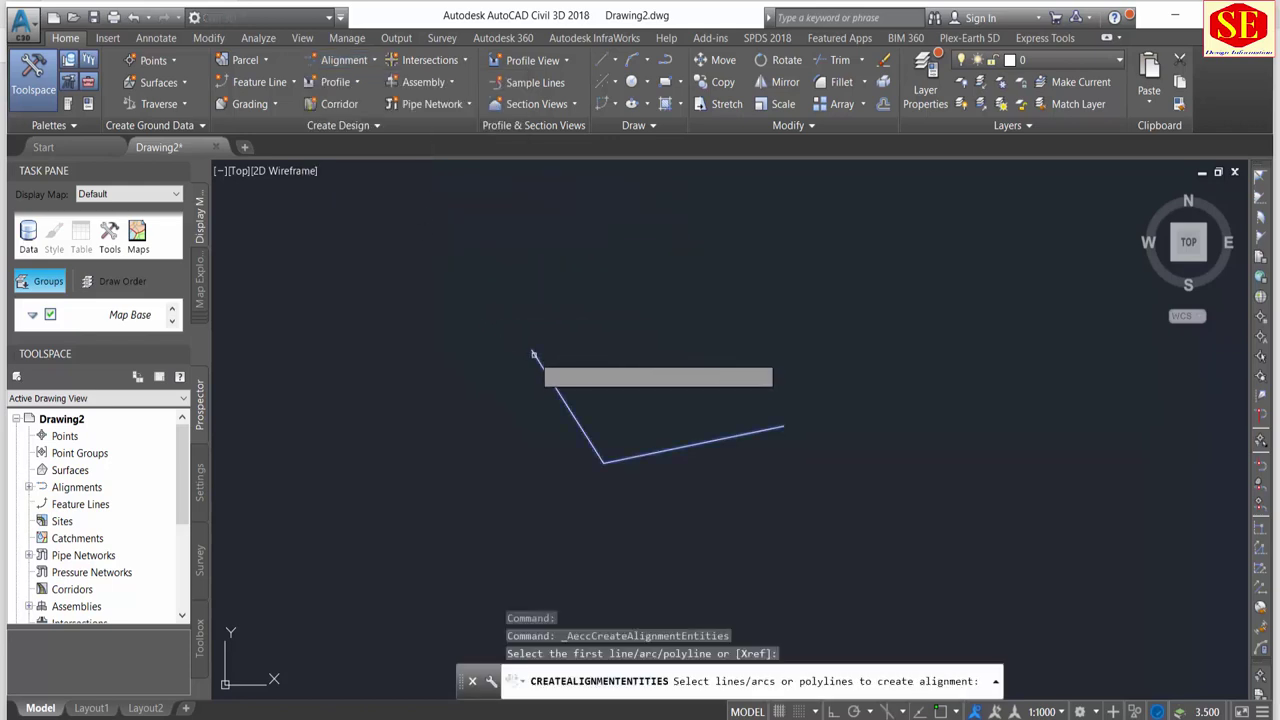
pyautogui.press('Return')
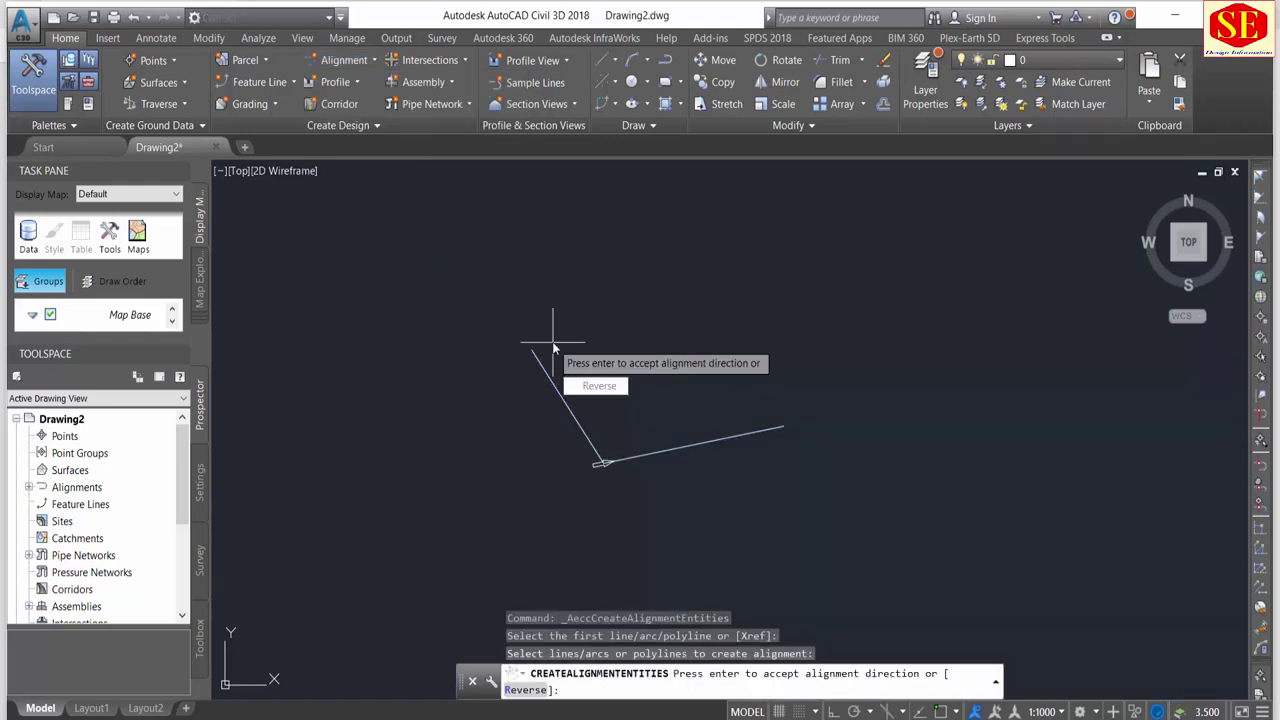
pyautogui.rightClick(553, 347)
pyautogui.click(566, 349)
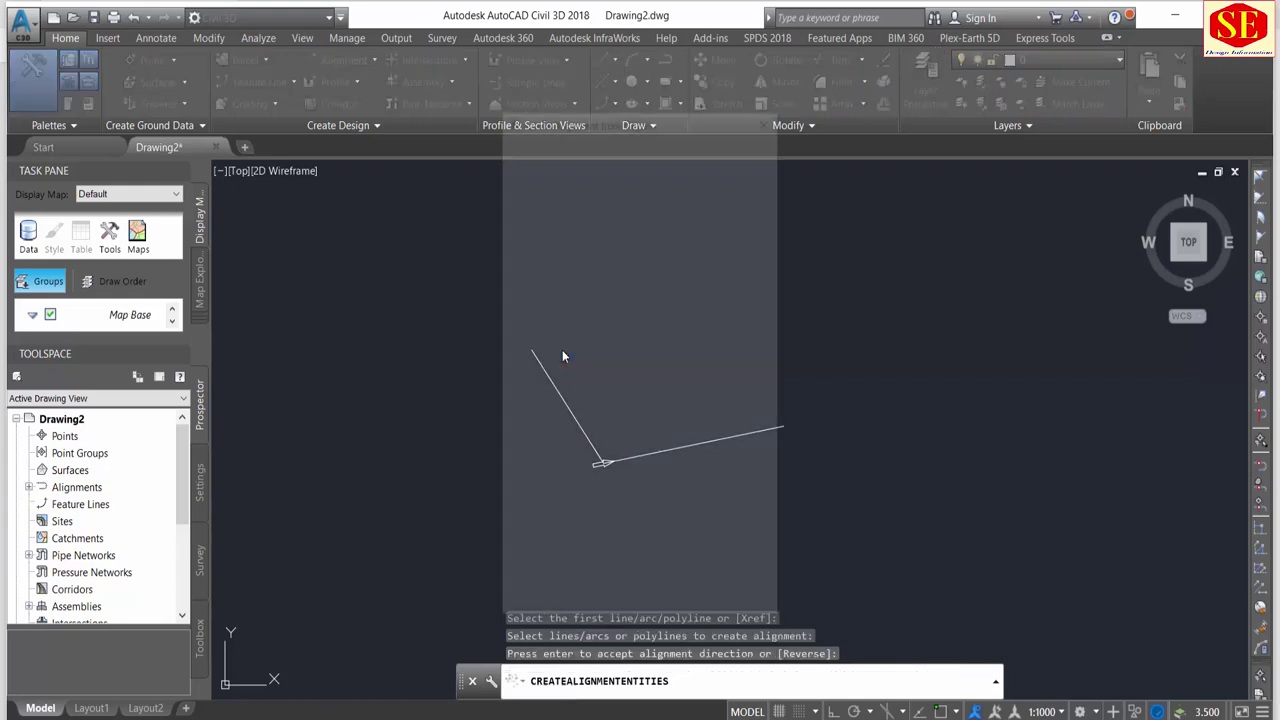
pyautogui.moveTo(684, 160); pyautogui.dragTo(403, 163)
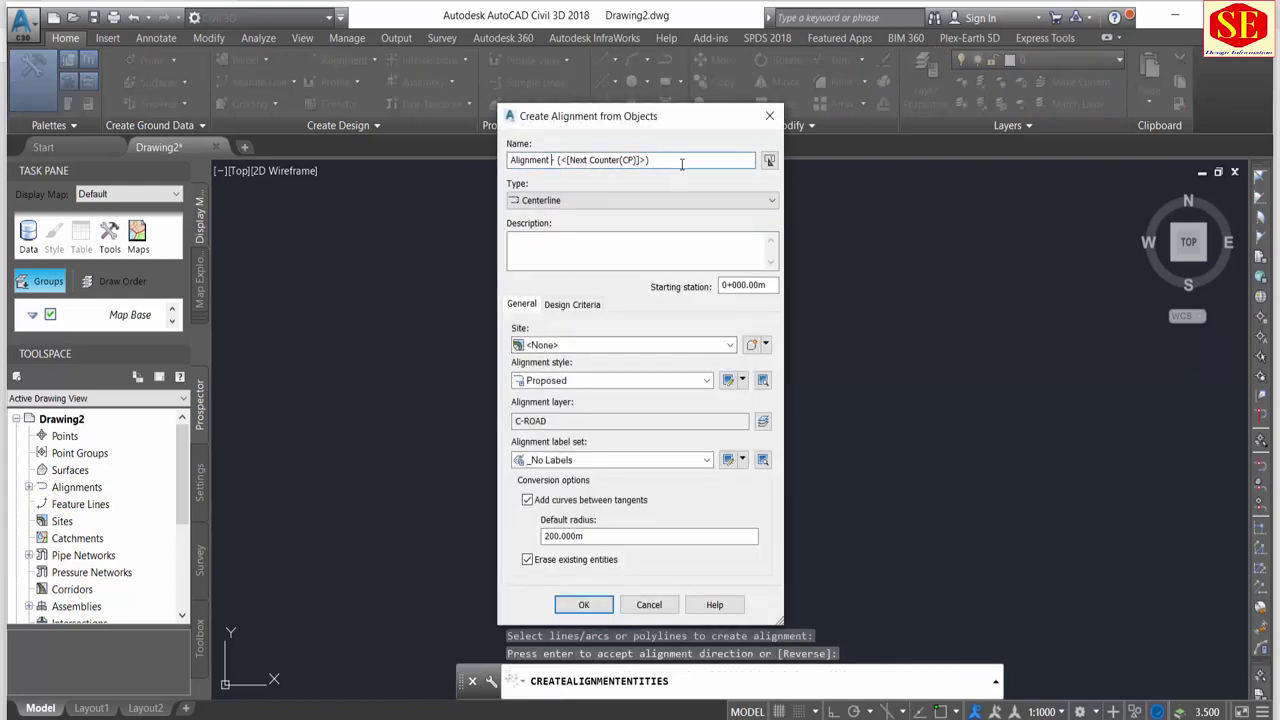
pyautogui.write('XYZ')
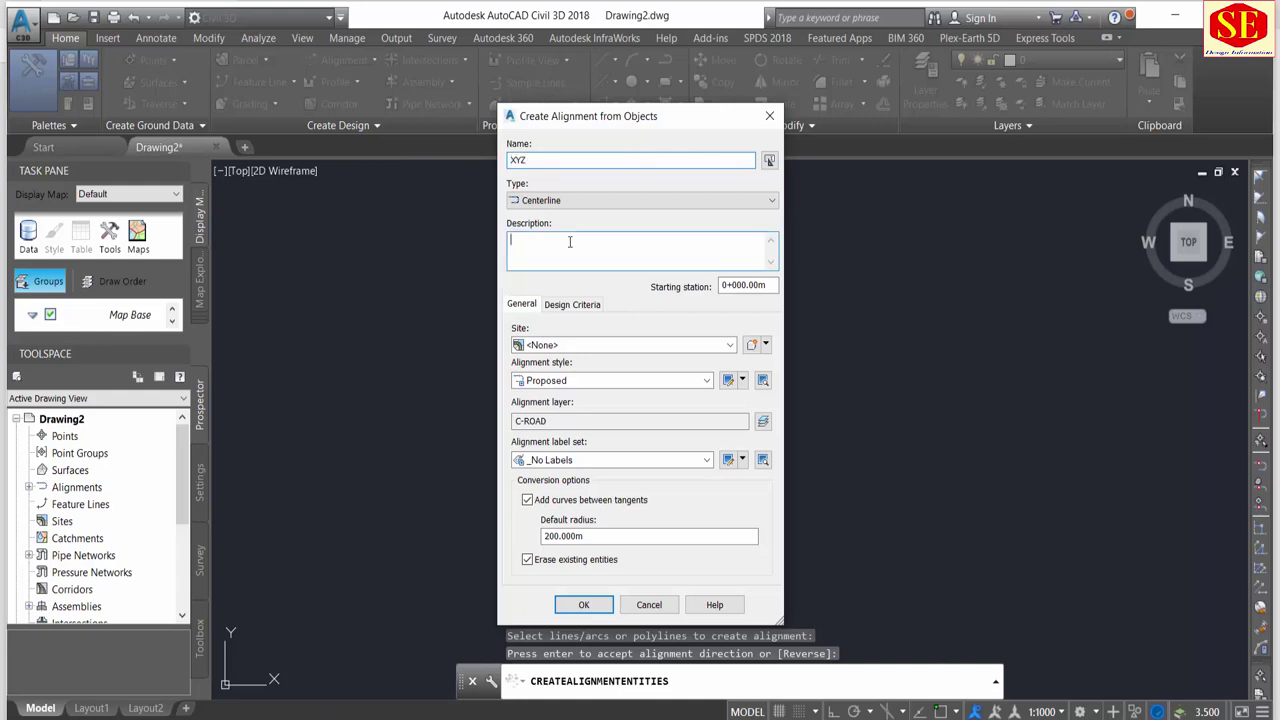
# Choose the Existing style, All Labels label set and a 3500 default curve radius.
pyautogui.click(582, 383)
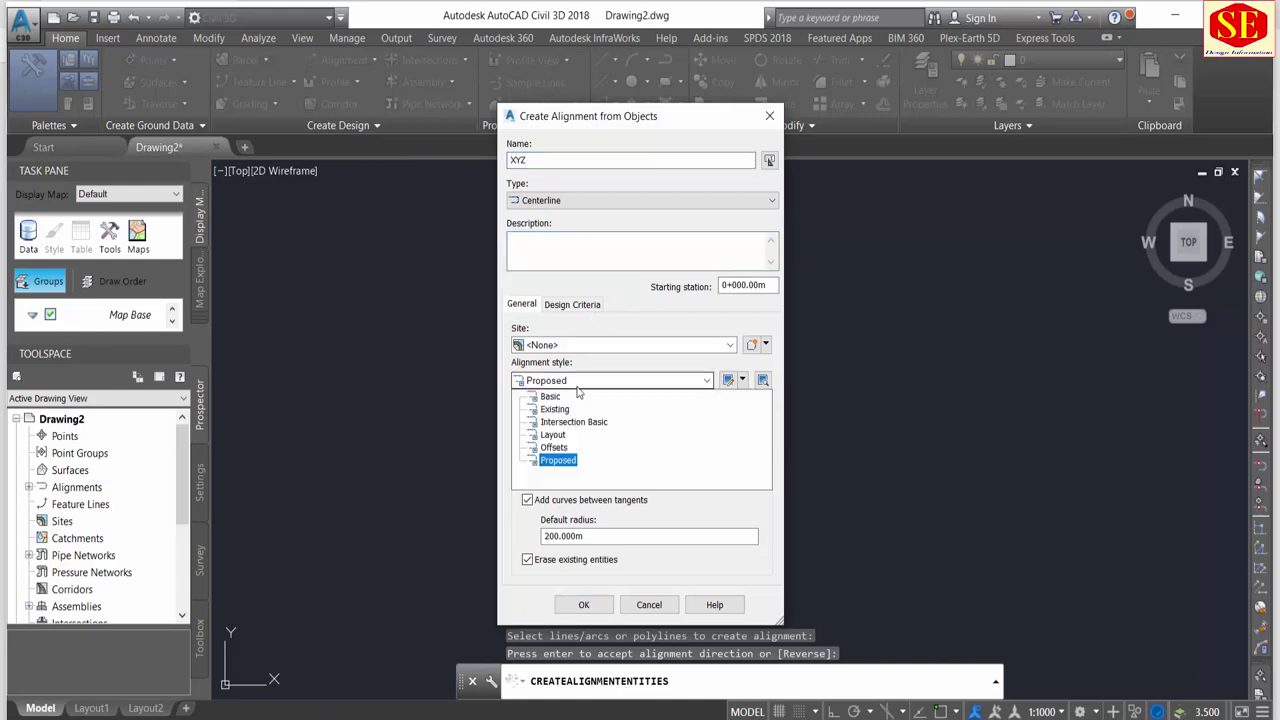
pyautogui.click(563, 412)
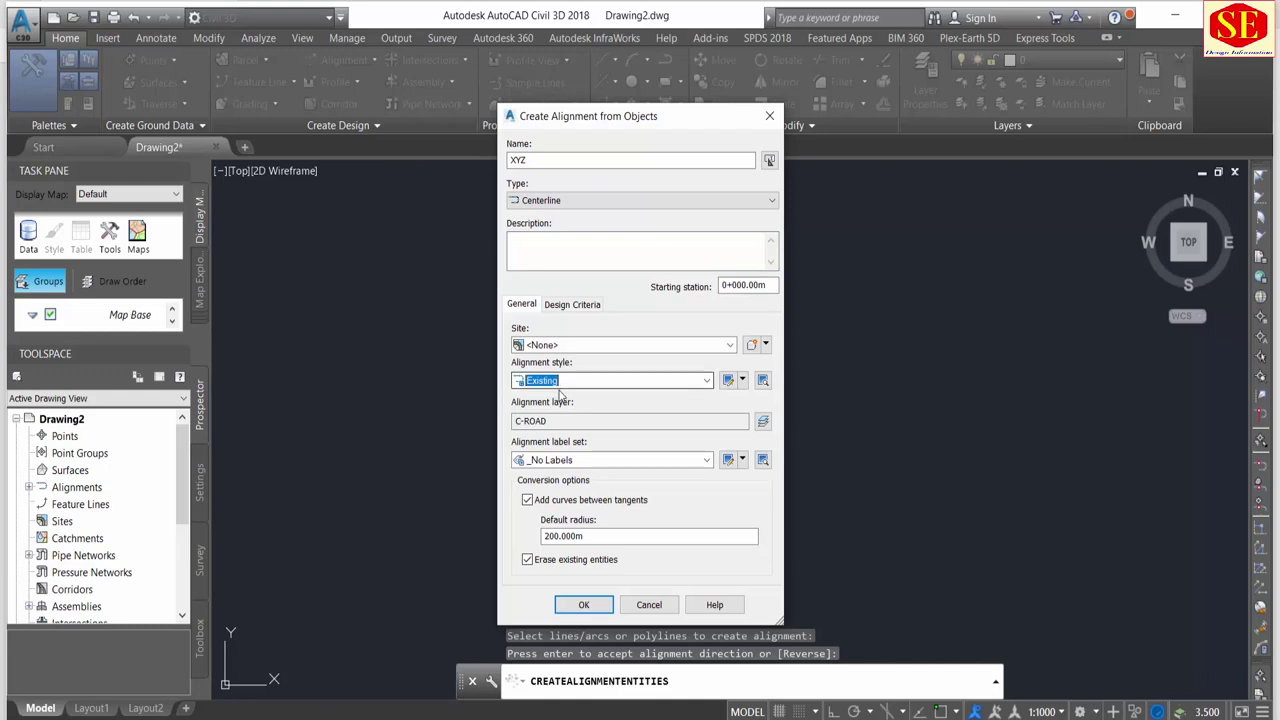
pyautogui.click(597, 464)
pyautogui.click(565, 487)
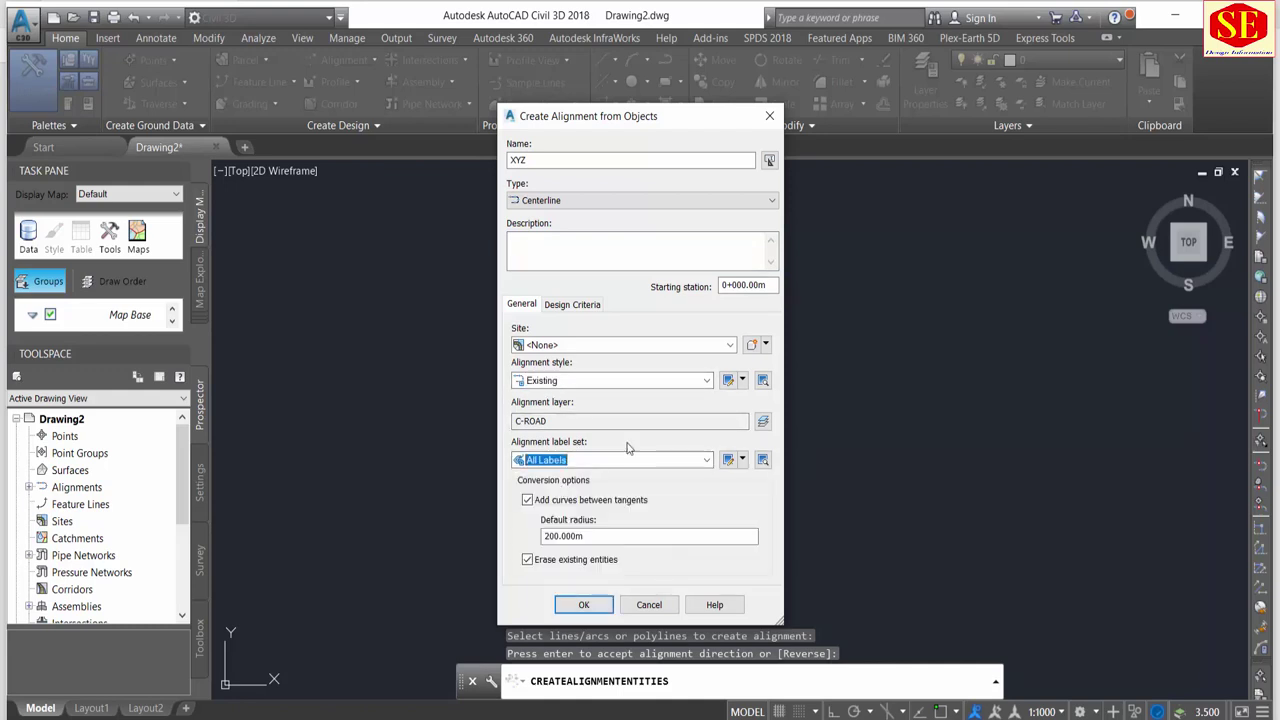
pyautogui.click(563, 536)
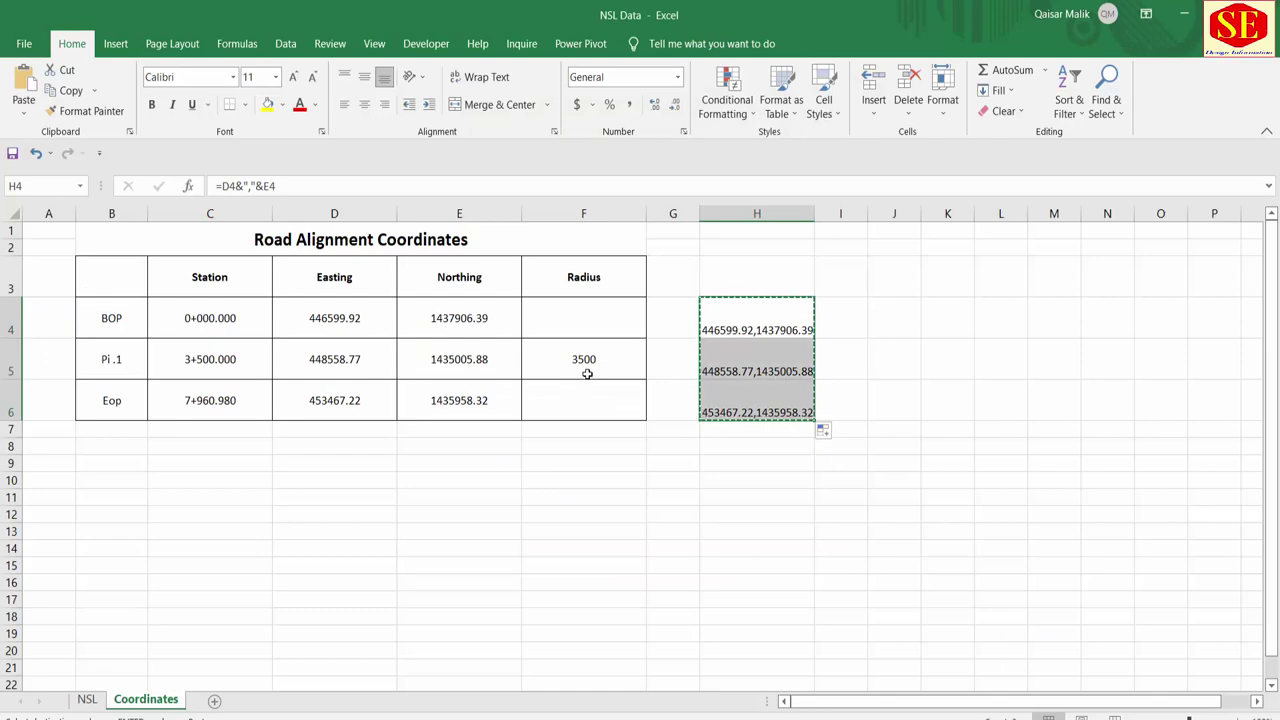
pyautogui.click(589, 370)
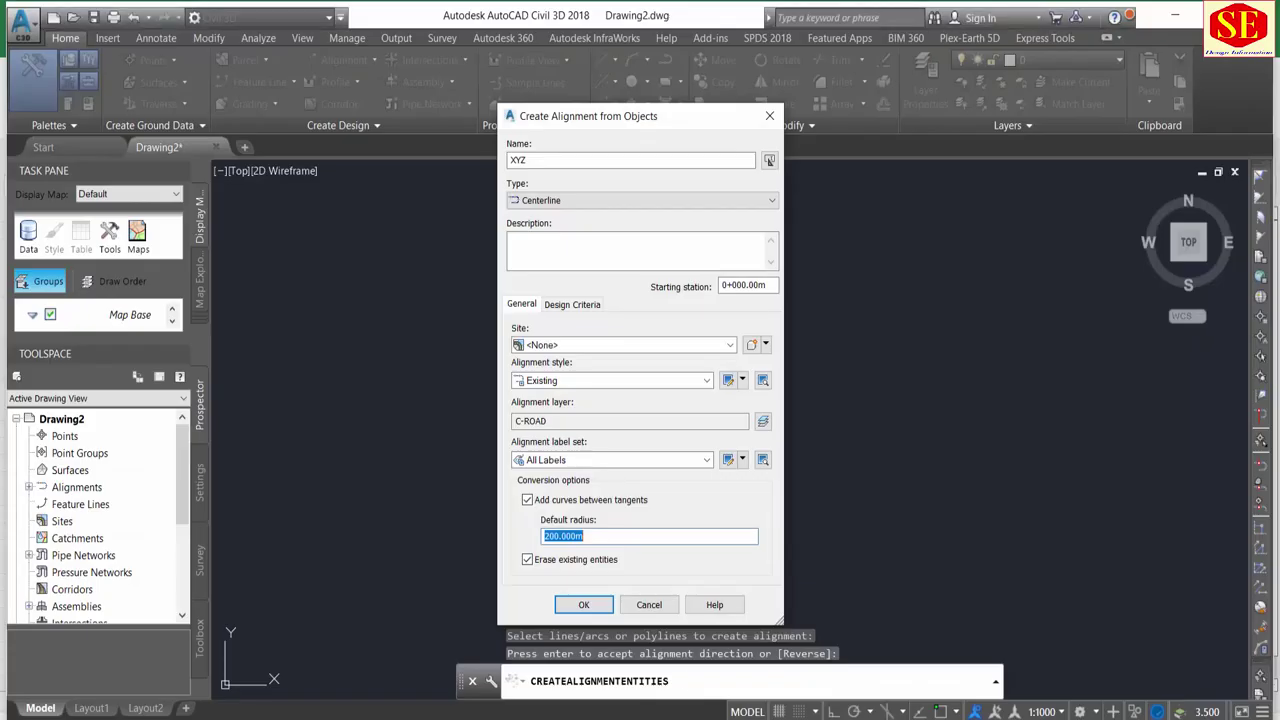
pyautogui.hotkey('alt', 'Tab')
pyautogui.click(572, 536)
pyautogui.doubleClick(568, 536)
pyautogui.write('35')
# Create alignment XYZ and zoom in on its station labels.
pyautogui.click(584, 603)
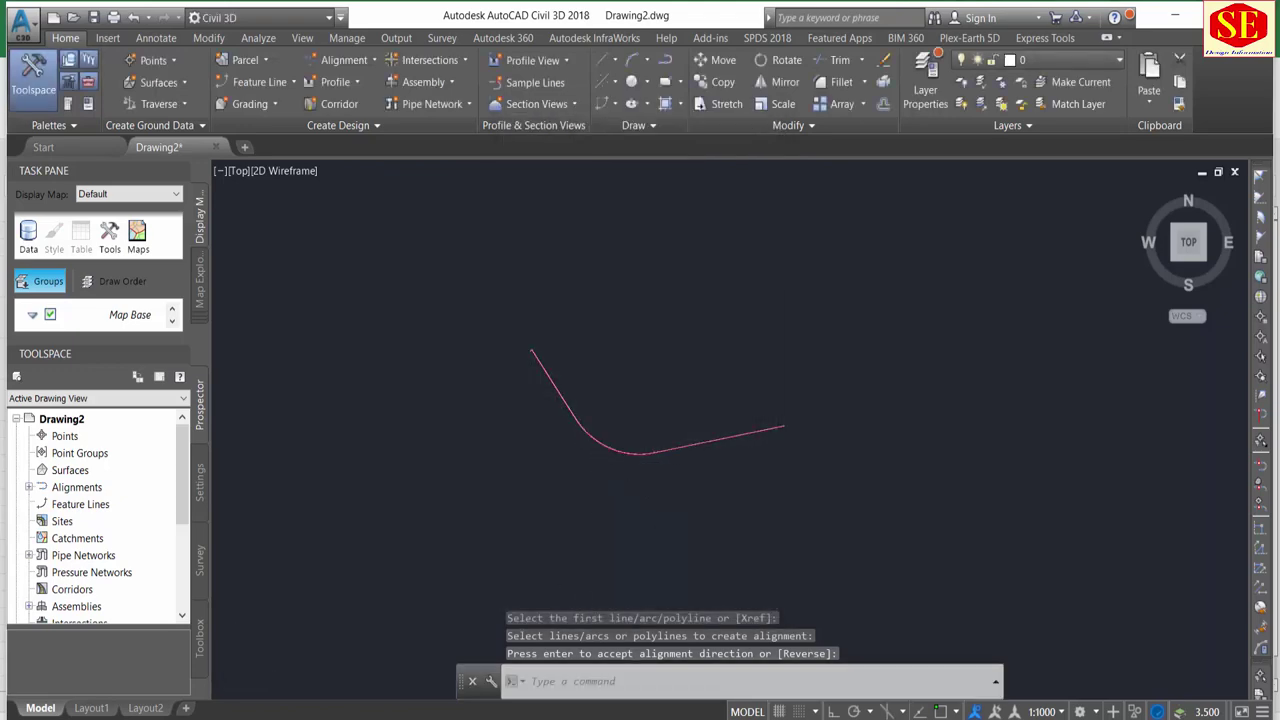
pyautogui.scroll(5, 380, 406)
pyautogui.scroll(3, 394, 371)
pyautogui.scroll(3, 429, 379)
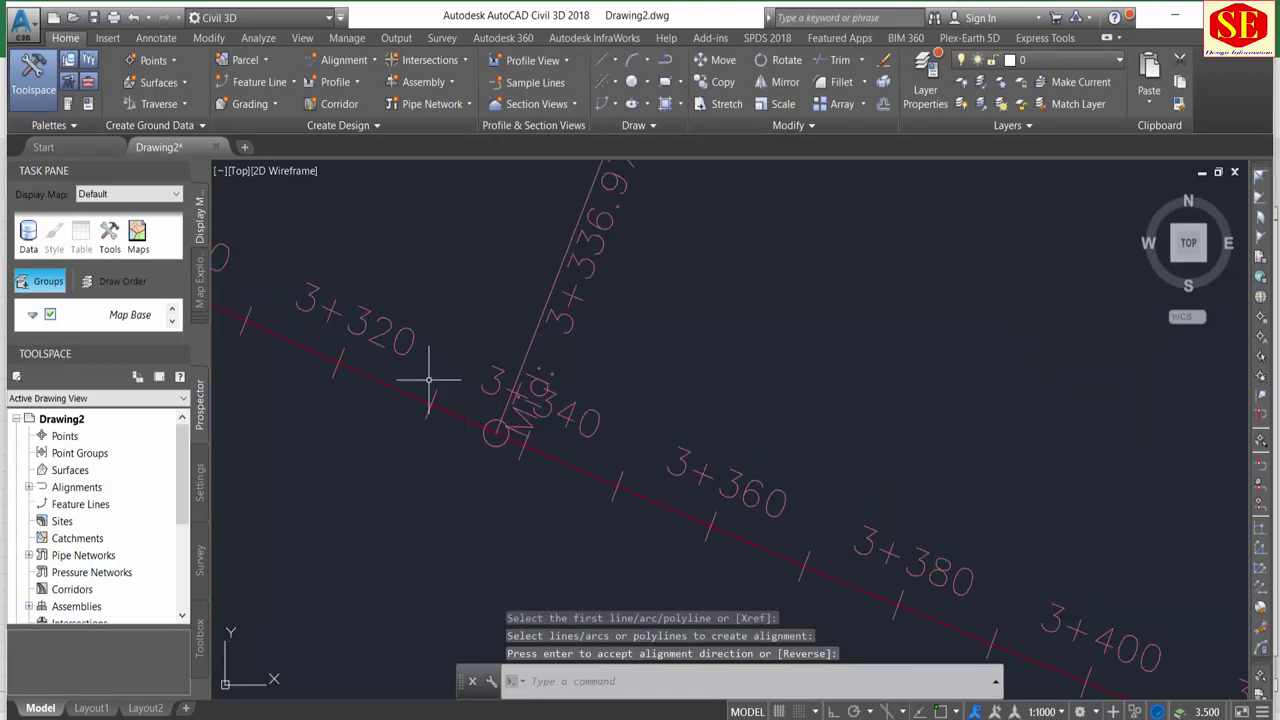
pyautogui.scroll(-5, 614, 434)
pyautogui.scroll(-3, 366, 223)
pyautogui.scroll(-3, 366, 223)
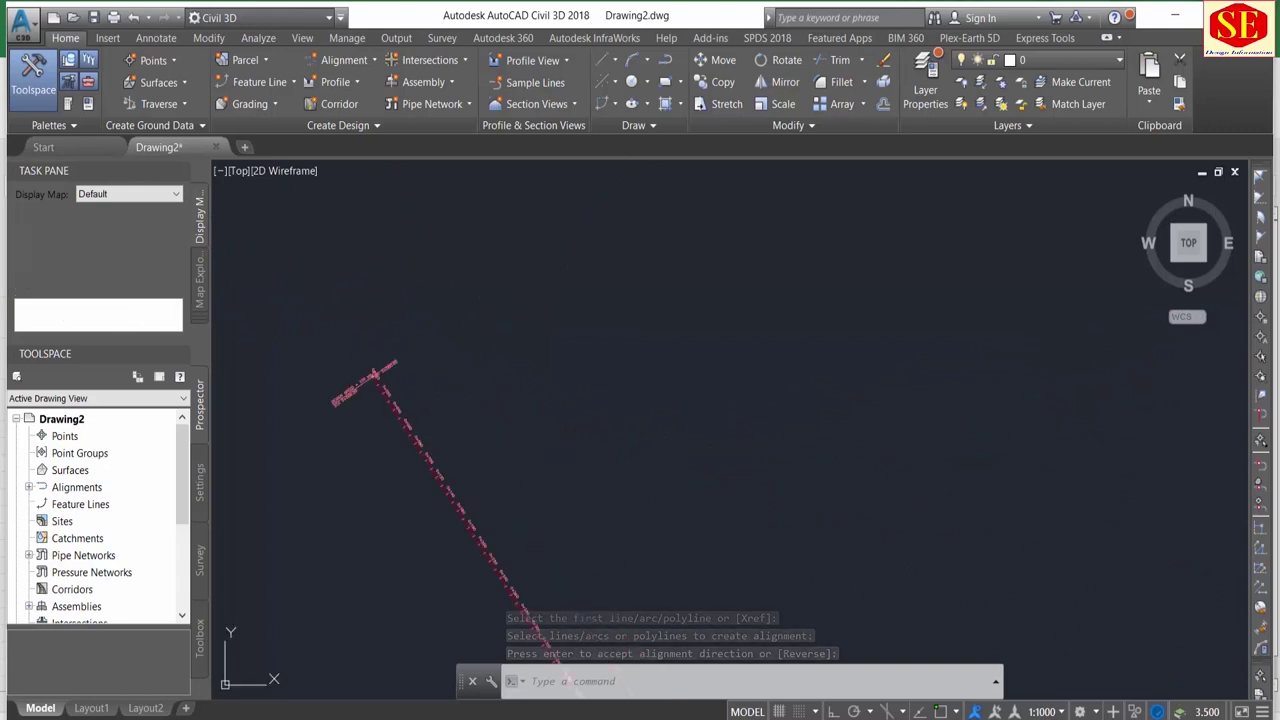
# Zoom and pan to show the whole curved alignment ending at 8+173.94.
pyautogui.scroll(2, 391, 380)
pyautogui.scroll(-3, 391, 330)
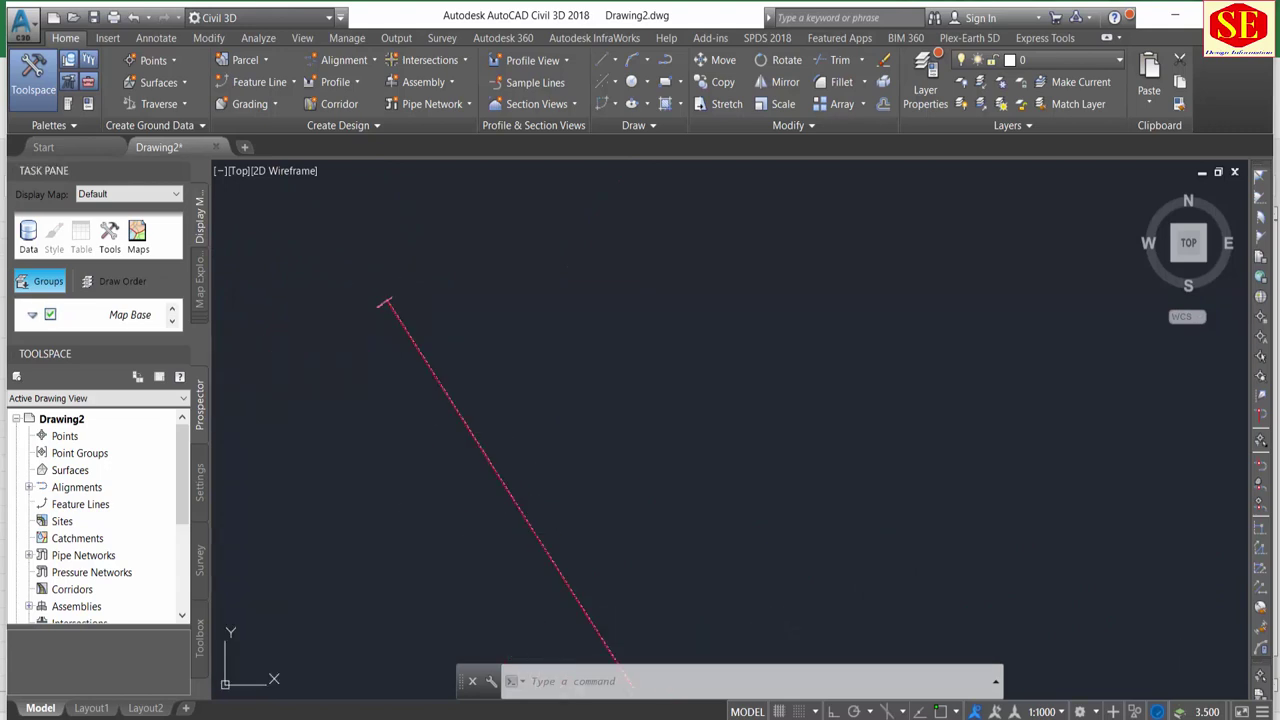
pyautogui.scroll(-2, 434, 349)
pyautogui.scroll(-2, 434, 349)
pyautogui.scroll(-2, 434, 349)
pyautogui.scroll(-2, 434, 349)
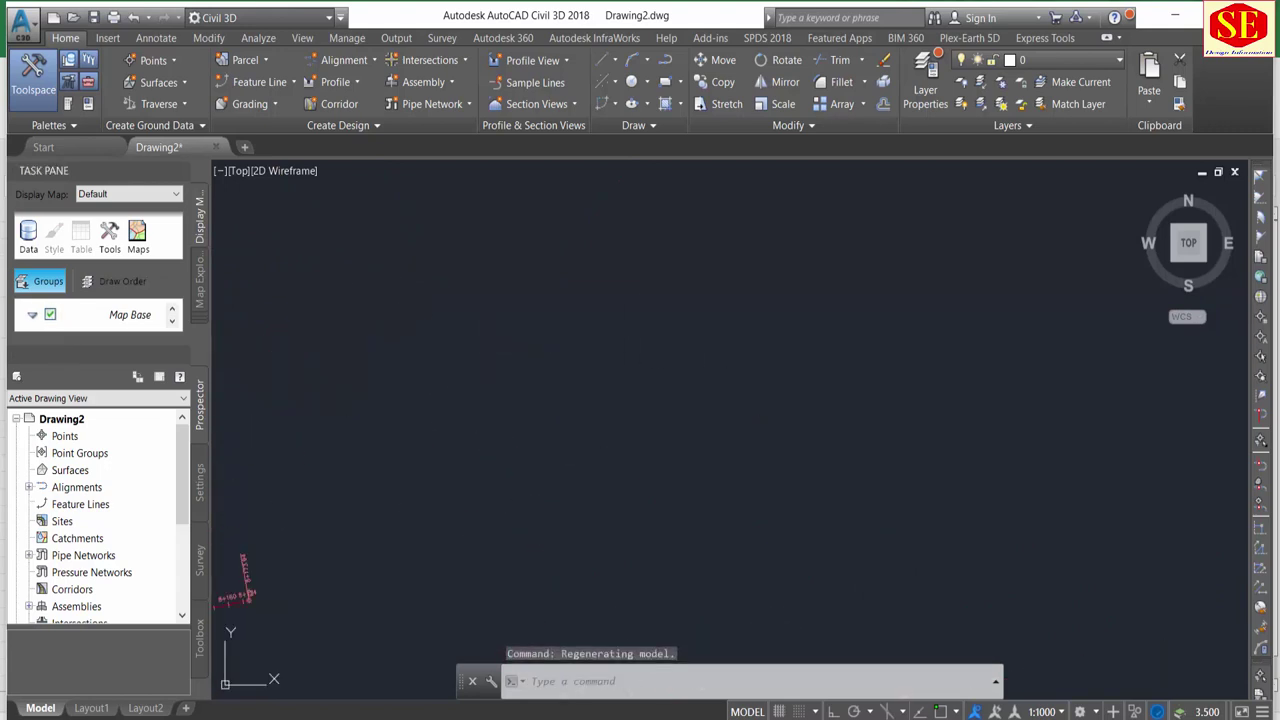
pyautogui.scroll(3, 240, 590)
pyautogui.scroll(2, 488, 456)
pyautogui.scroll(1, 488, 456)
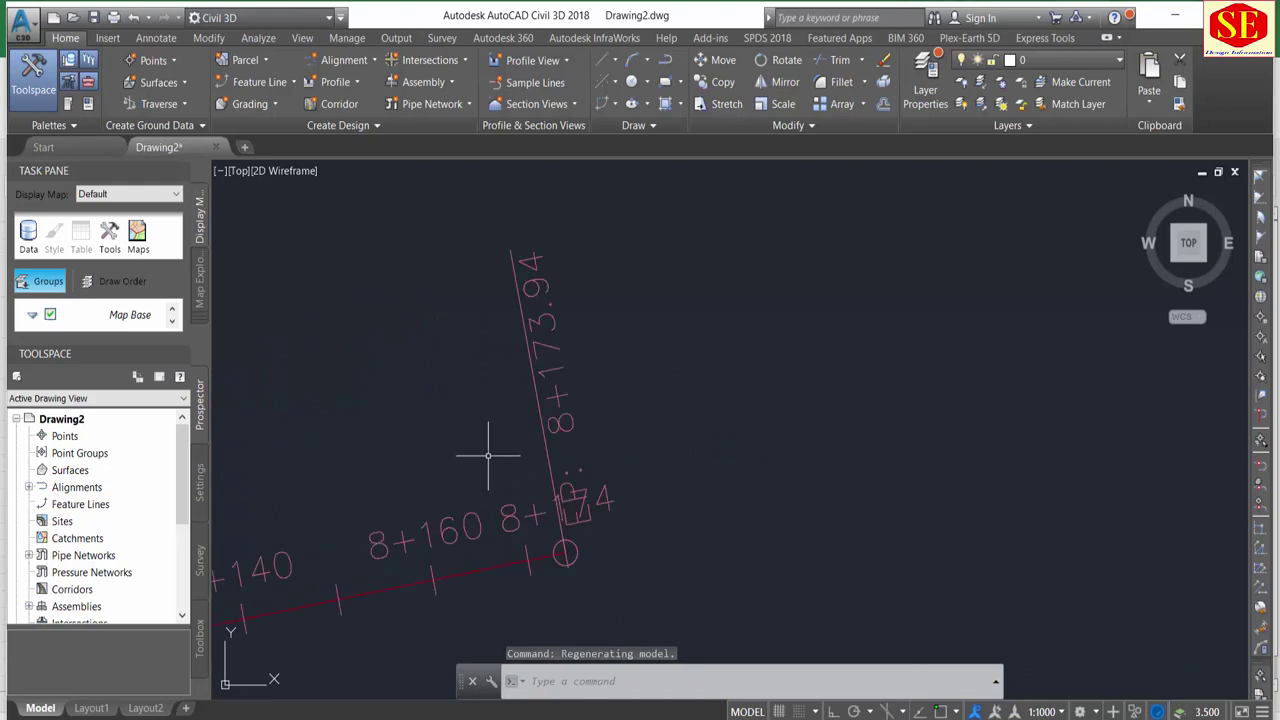
pyautogui.scroll(-5, 621, 525)
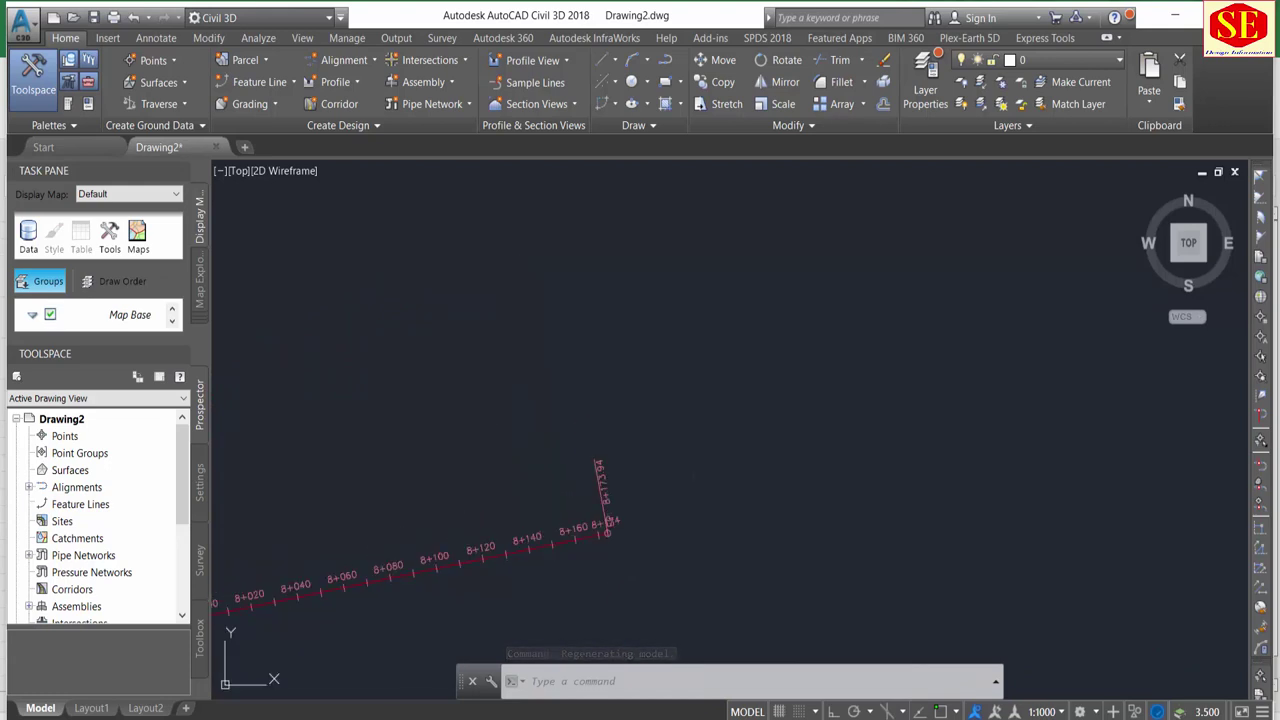
pyautogui.scroll(2, 908, 423)
pyautogui.scroll(-3, 863, 434)
pyautogui.scroll(-2, 685, 495)
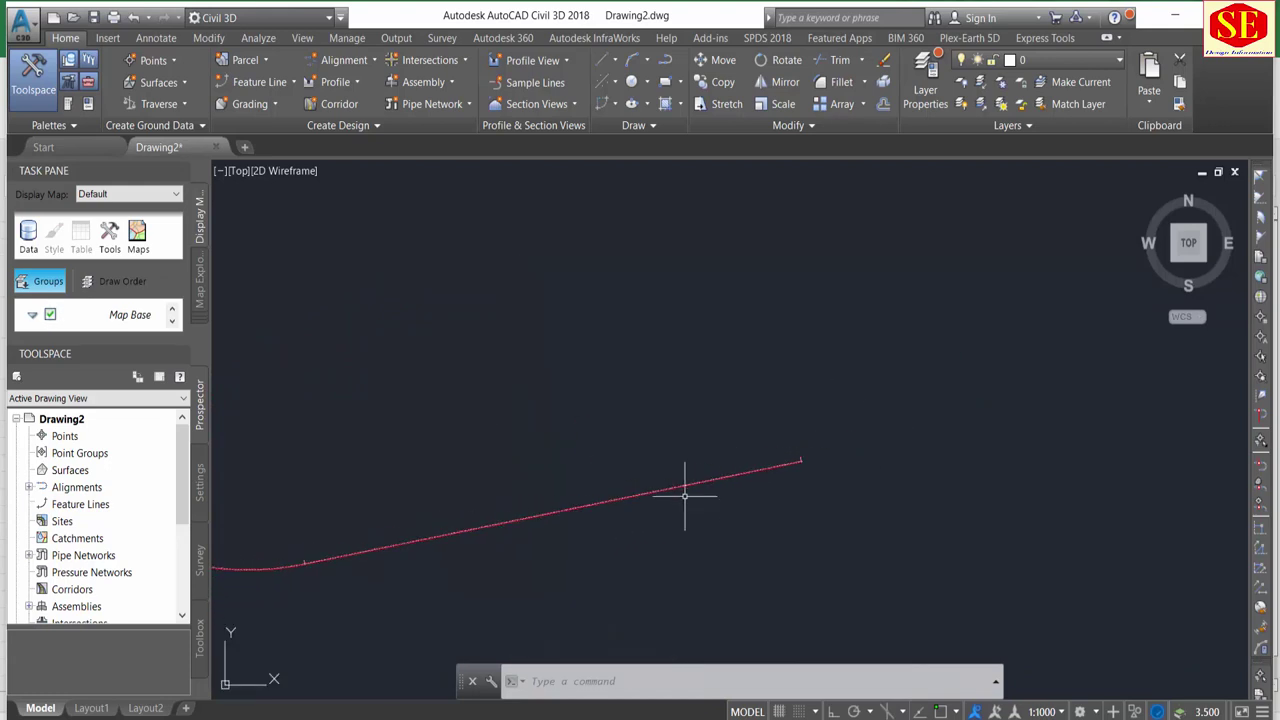
pyautogui.moveTo(685, 495); pyautogui.dragTo(1029, 443, button='middle')
pyautogui.moveTo(623, 434); pyautogui.dragTo(651, 465, button='middle')
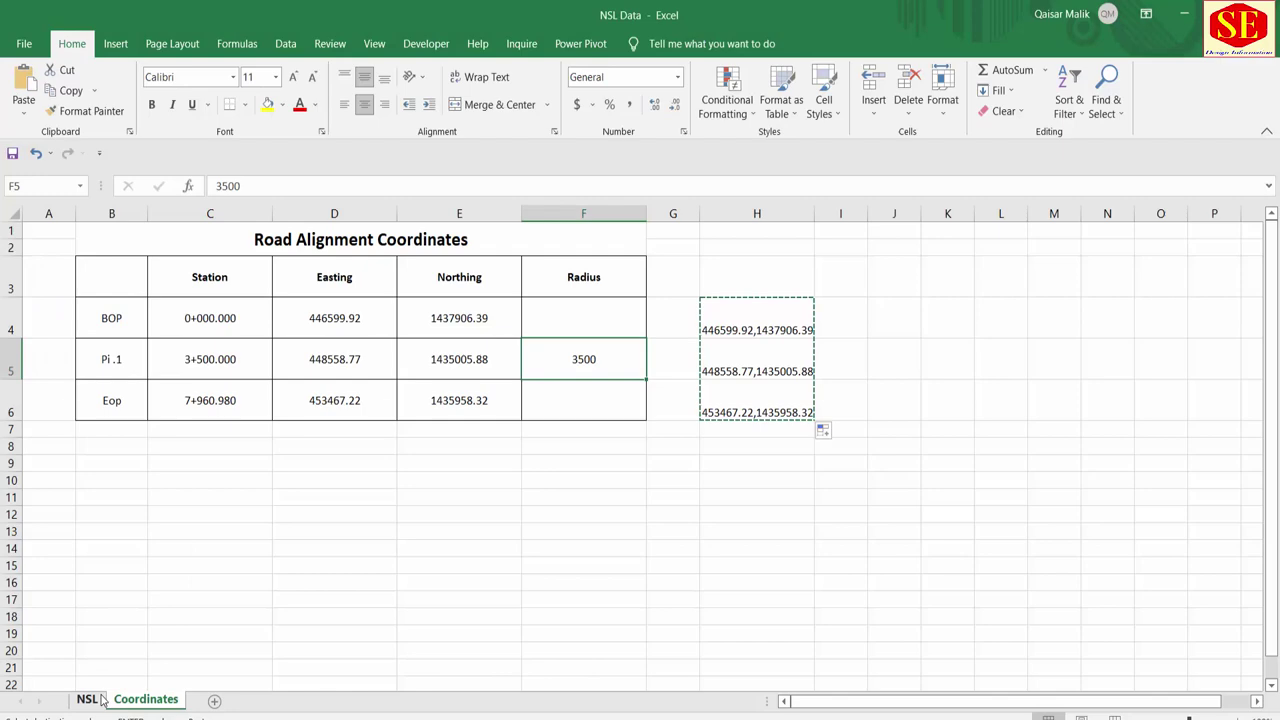
# Return to the top of the NSL sheet and review the RD 0+000 distance, elevation and description cells.
pyautogui.click(108, 693)
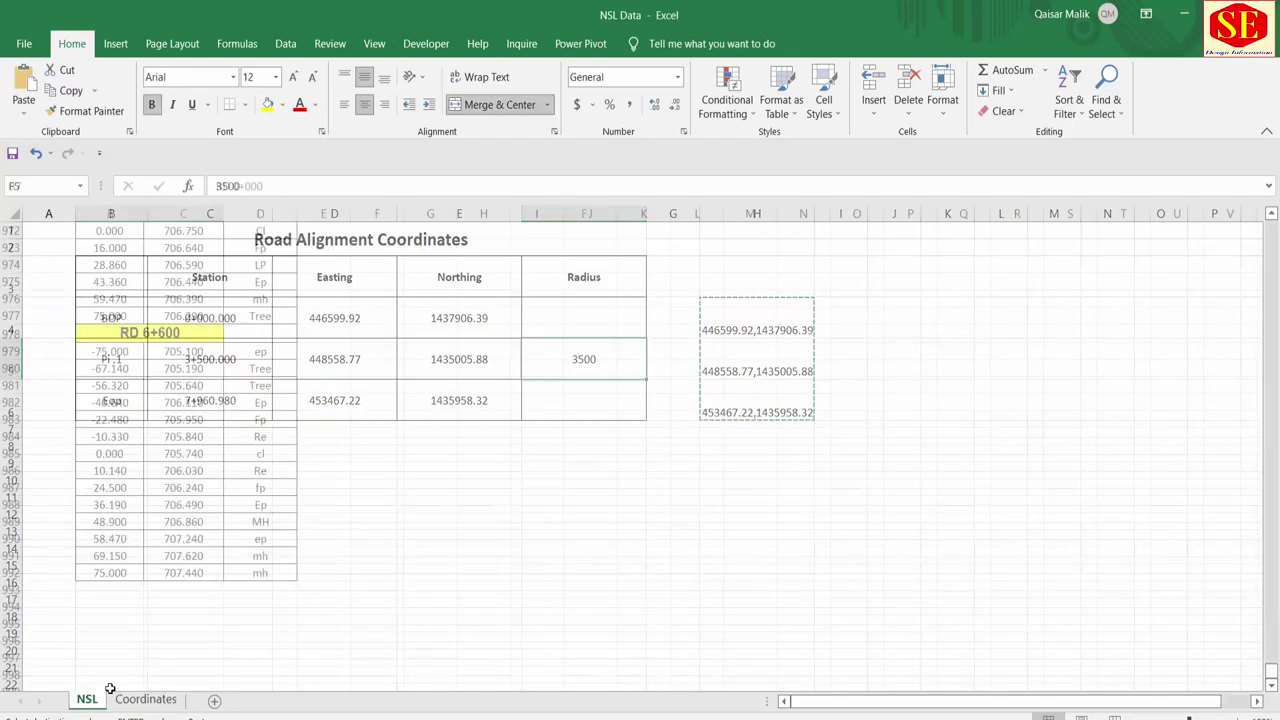
pyautogui.scroll(7, 1277, 428)
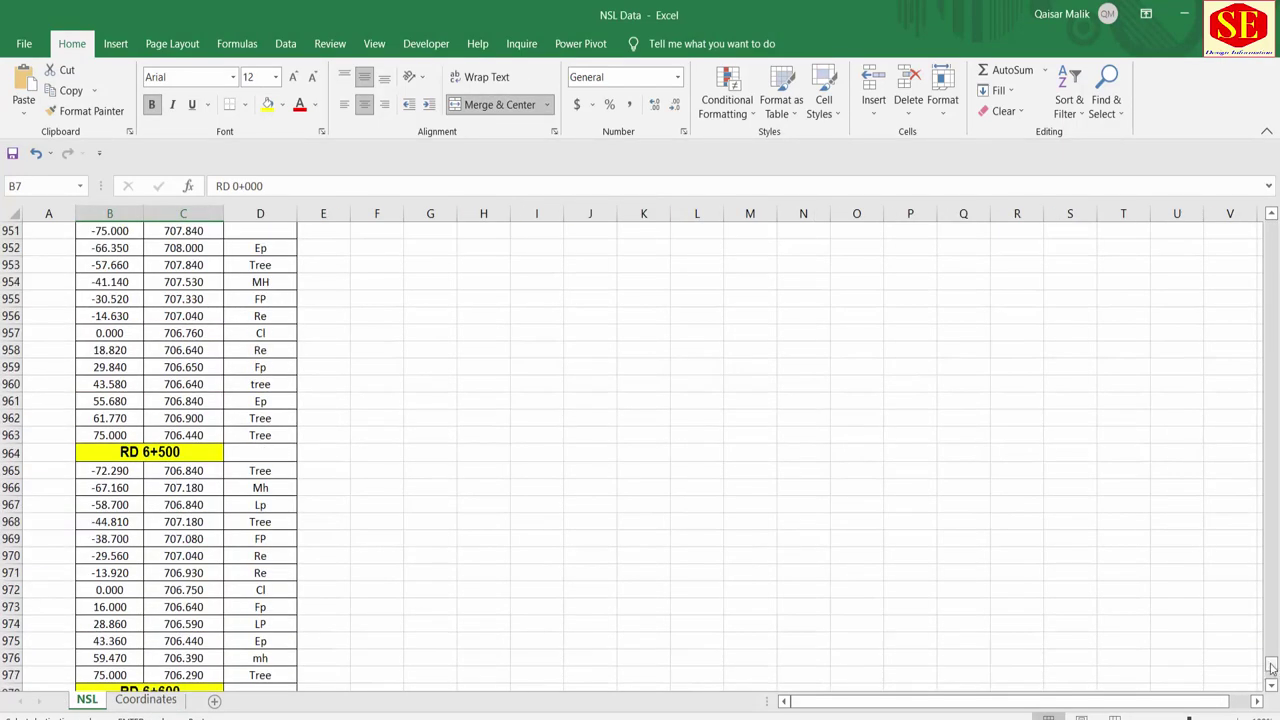
pyautogui.moveTo(1270, 664); pyautogui.dragTo(1143, 258)
pyautogui.click(108, 358)
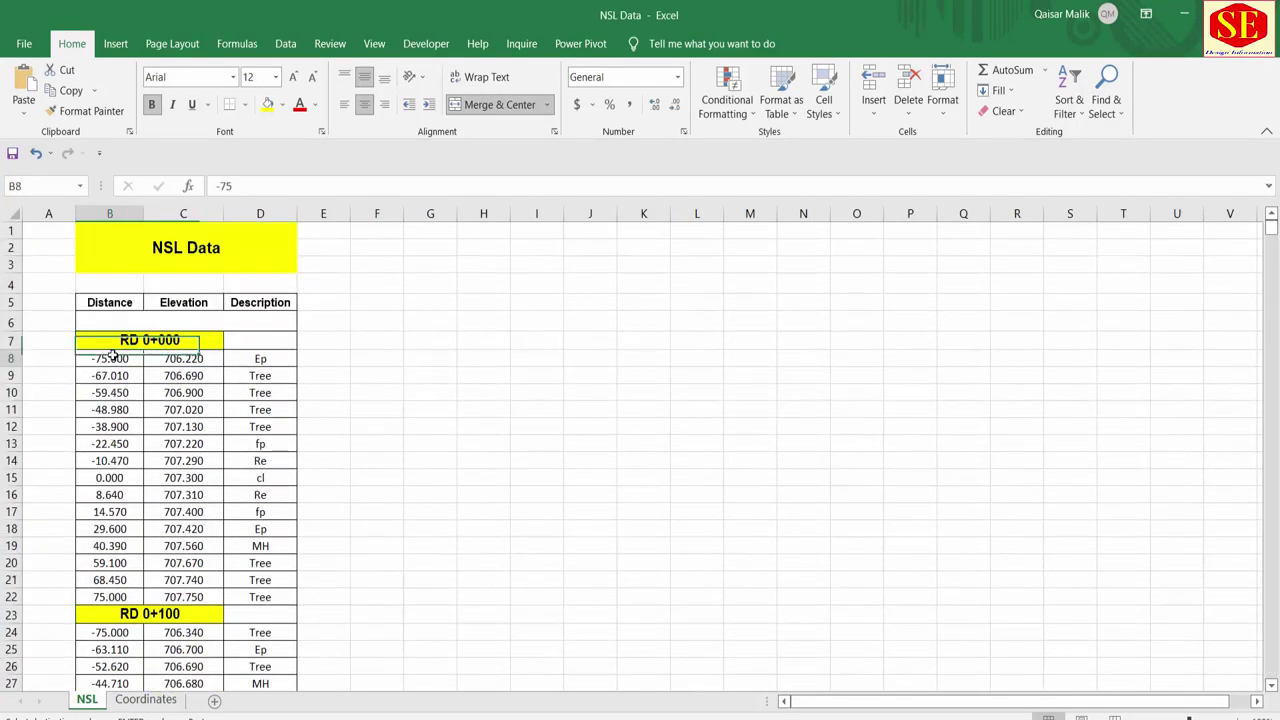
pyautogui.click(183, 358)
pyautogui.click(183, 302)
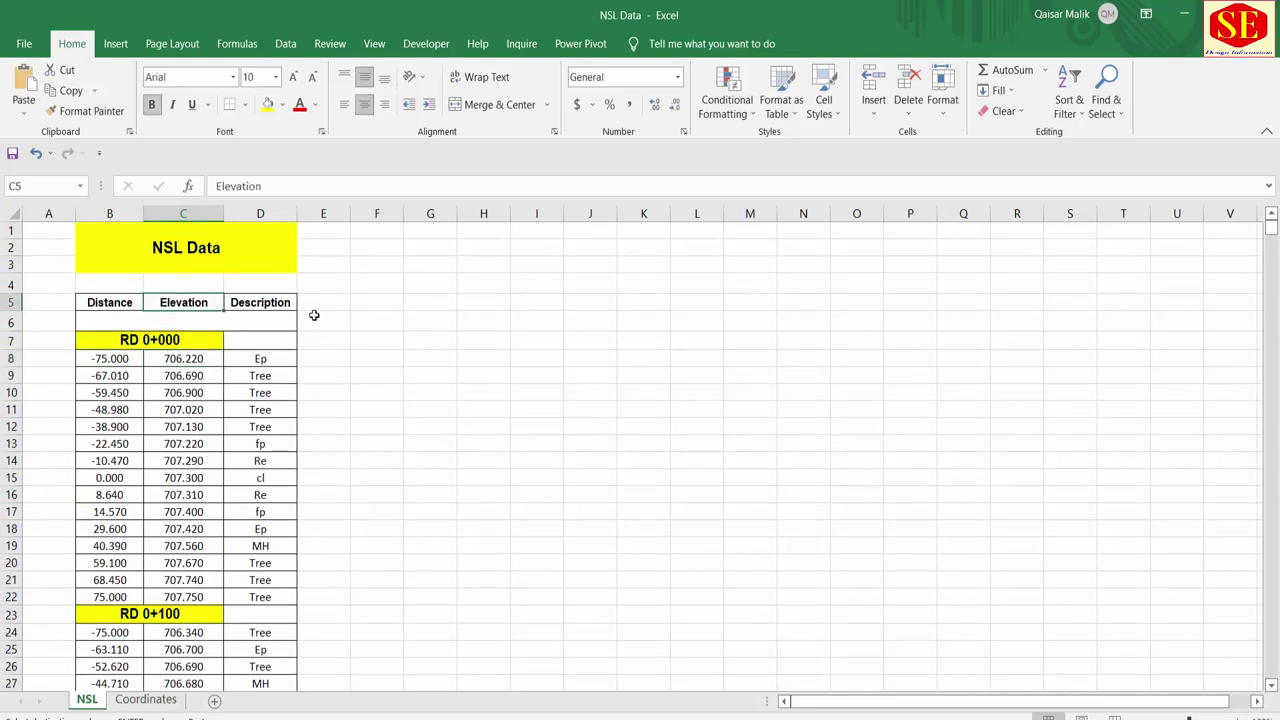
pyautogui.click(268, 360)
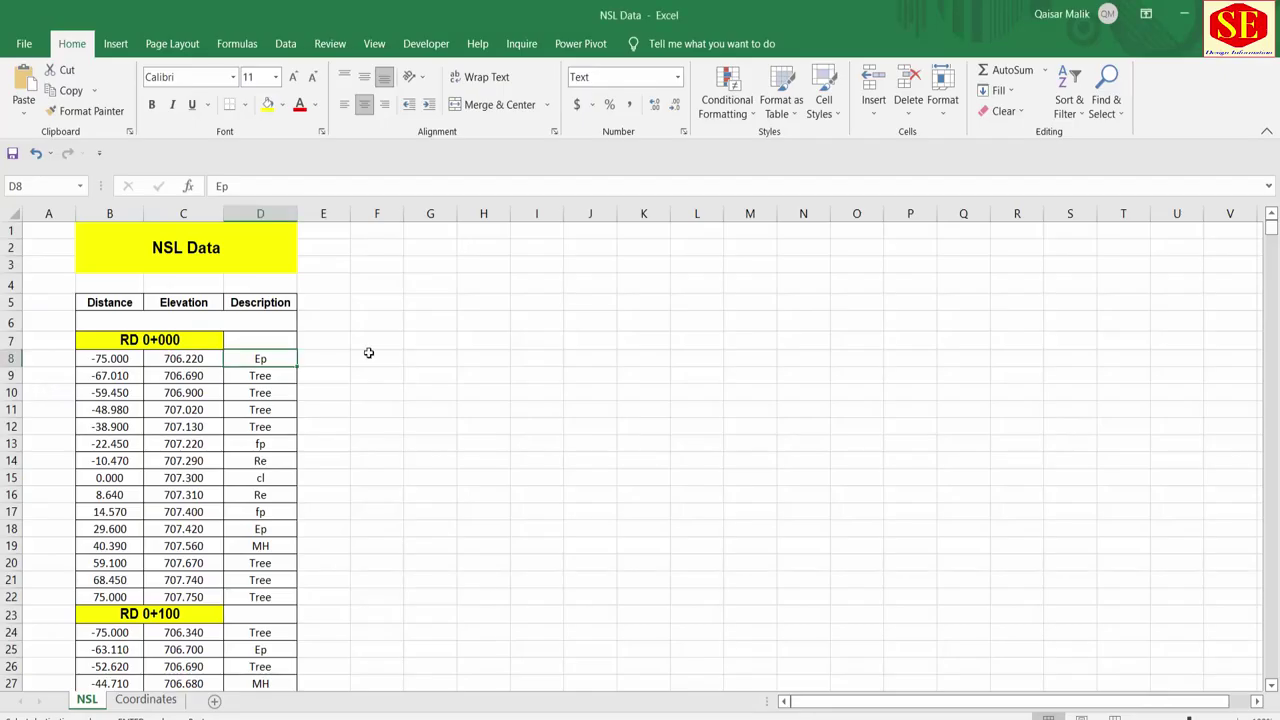
pyautogui.click(155, 341)
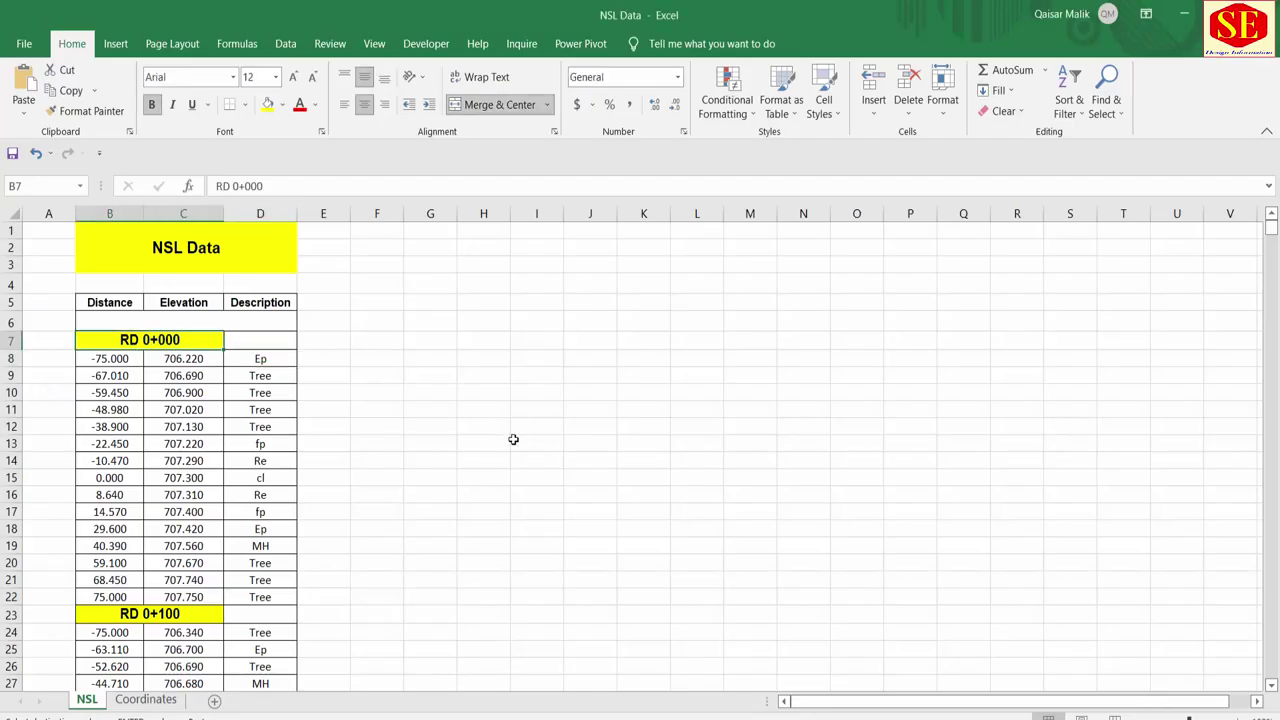
# Enter the header Station,Distance,Elevation,Descrition in cell H6.
pyautogui.click(487, 327)
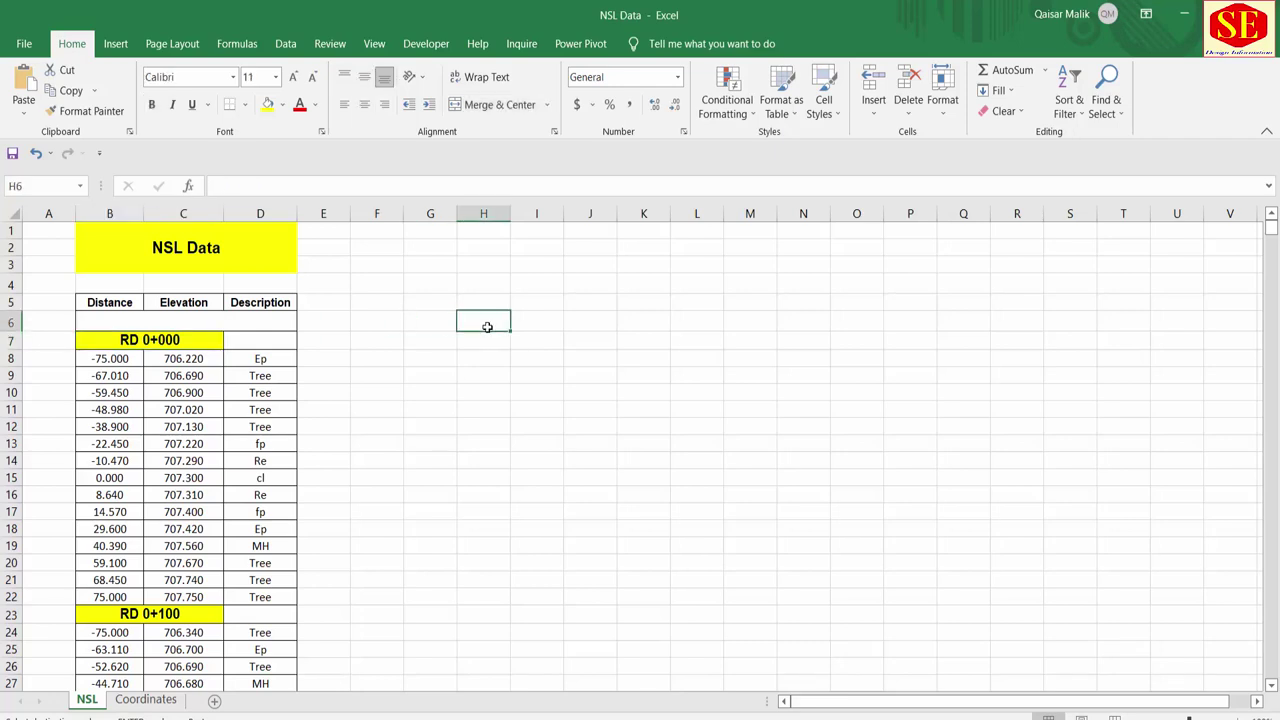
pyautogui.write('D')
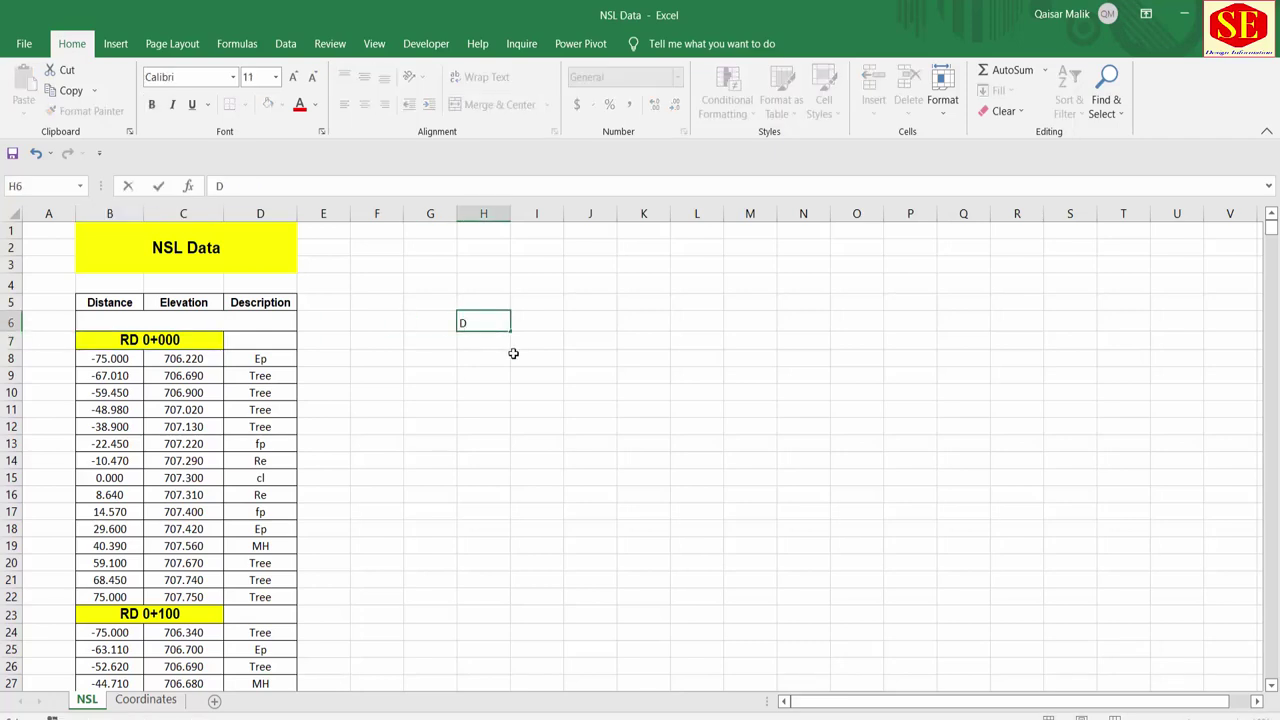
pyautogui.write('Stat')
pyautogui.write('ion,Dis')
pyautogui.write('tance,')
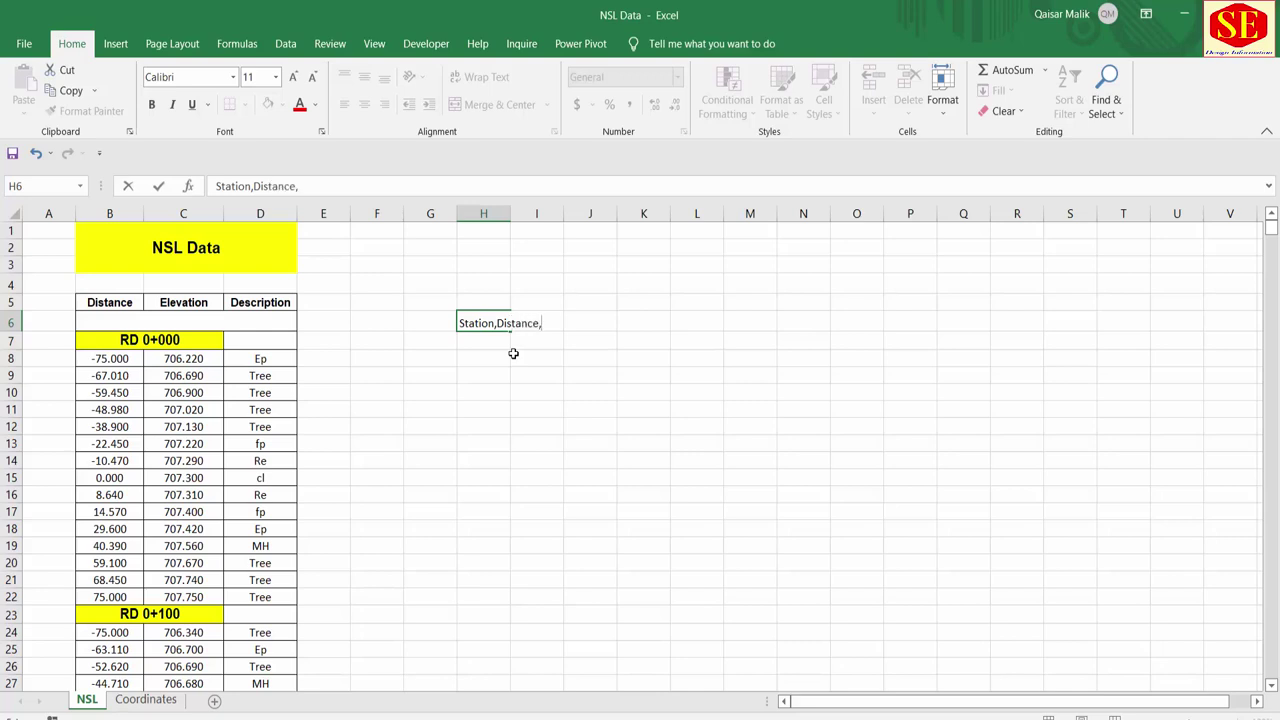
pyautogui.write('Elevation,D')
pyautogui.write('escritio')
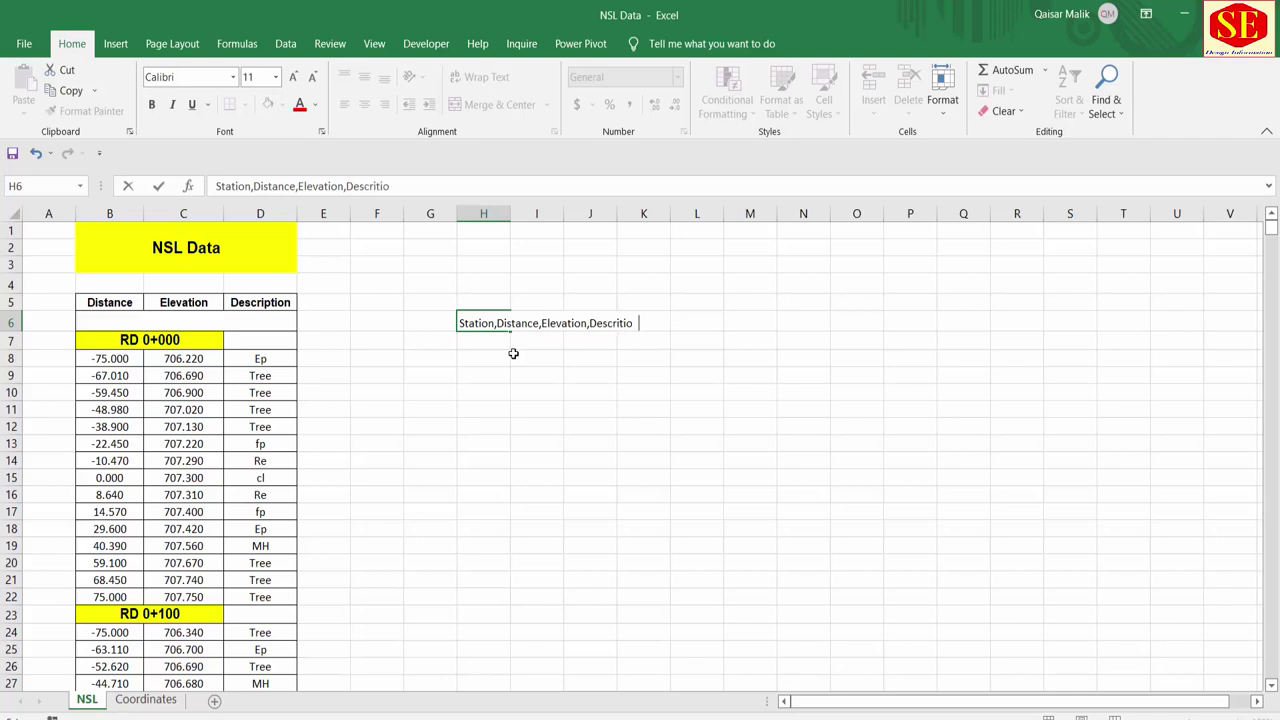
pyautogui.write('n')
pyautogui.press('Return')
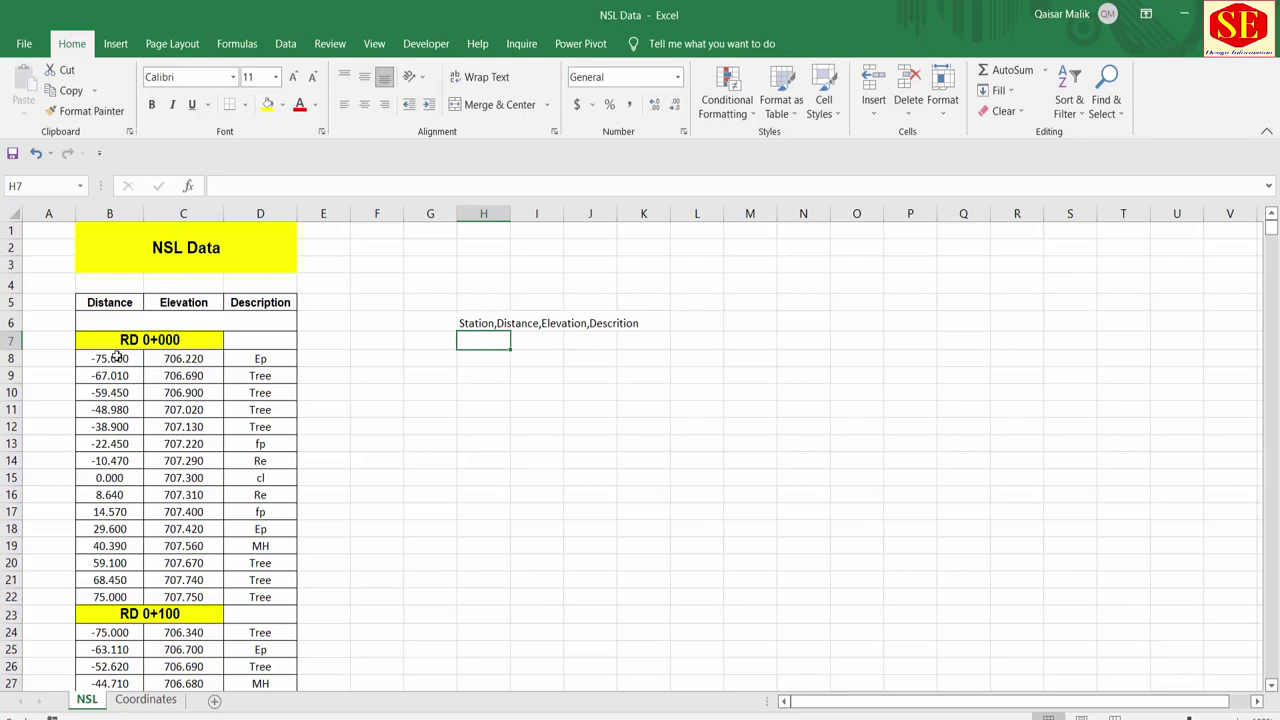
# Compare the H6 header with the RD 0+000 distance, elevation and description values.
pyautogui.click(116, 357)
pyautogui.click(153, 360)
pyautogui.click(268, 362)
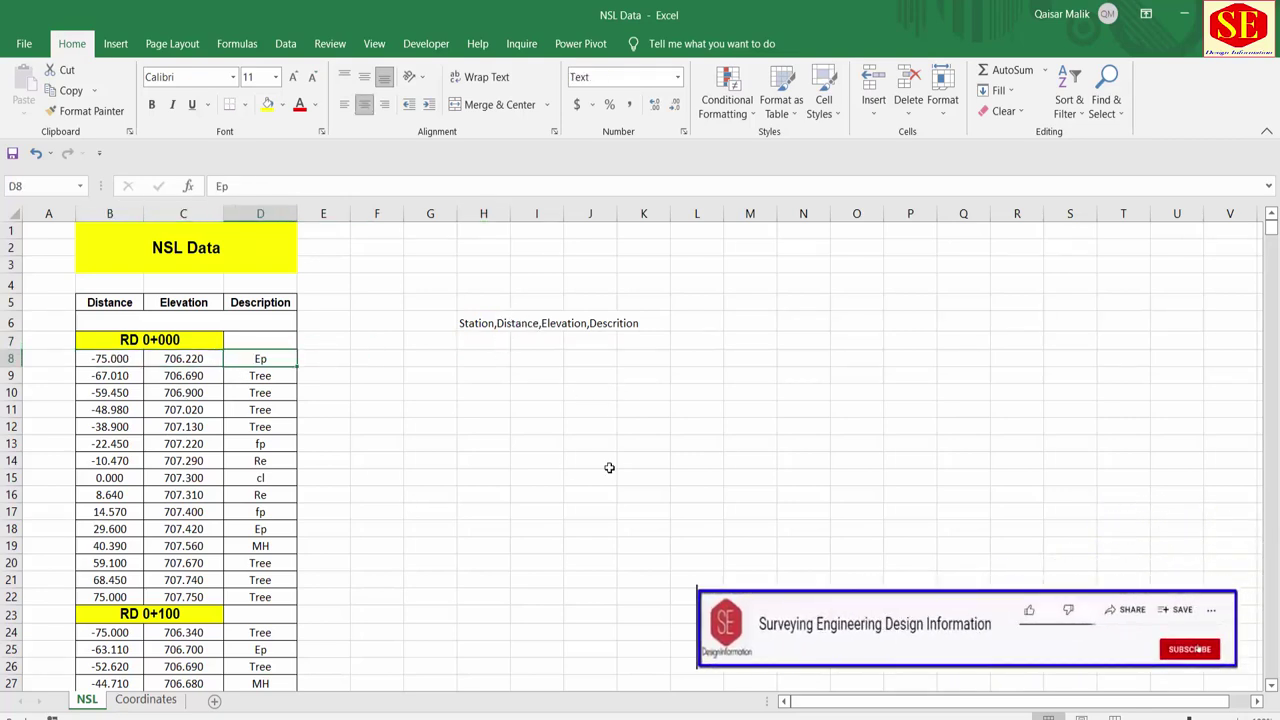
pyautogui.click(470, 322)
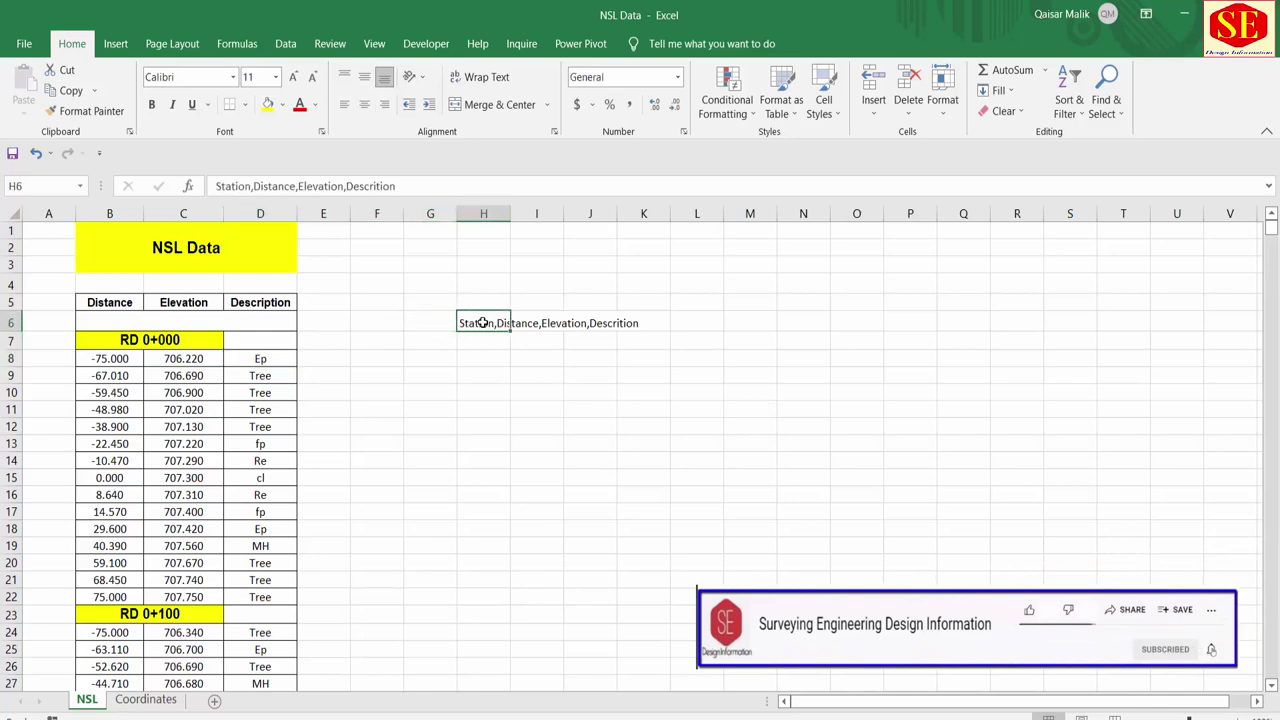
pyautogui.click(145, 338)
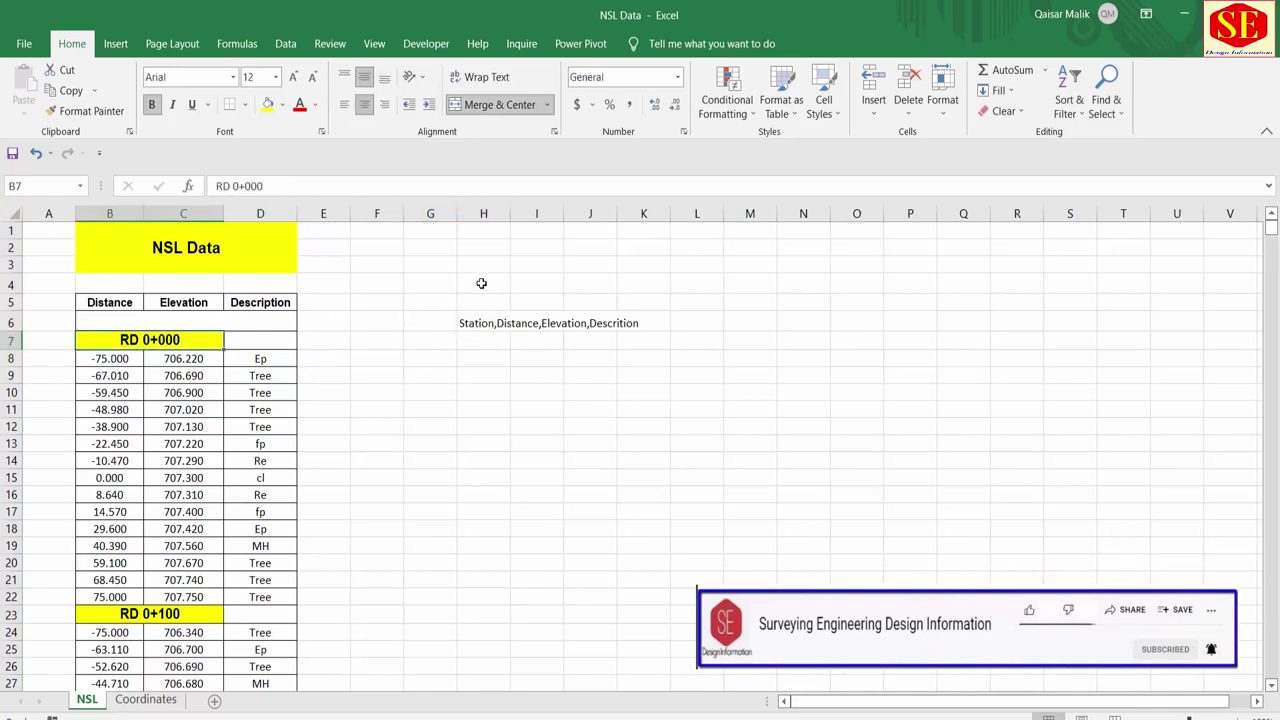
pyautogui.scroll(-1, 189, 342)
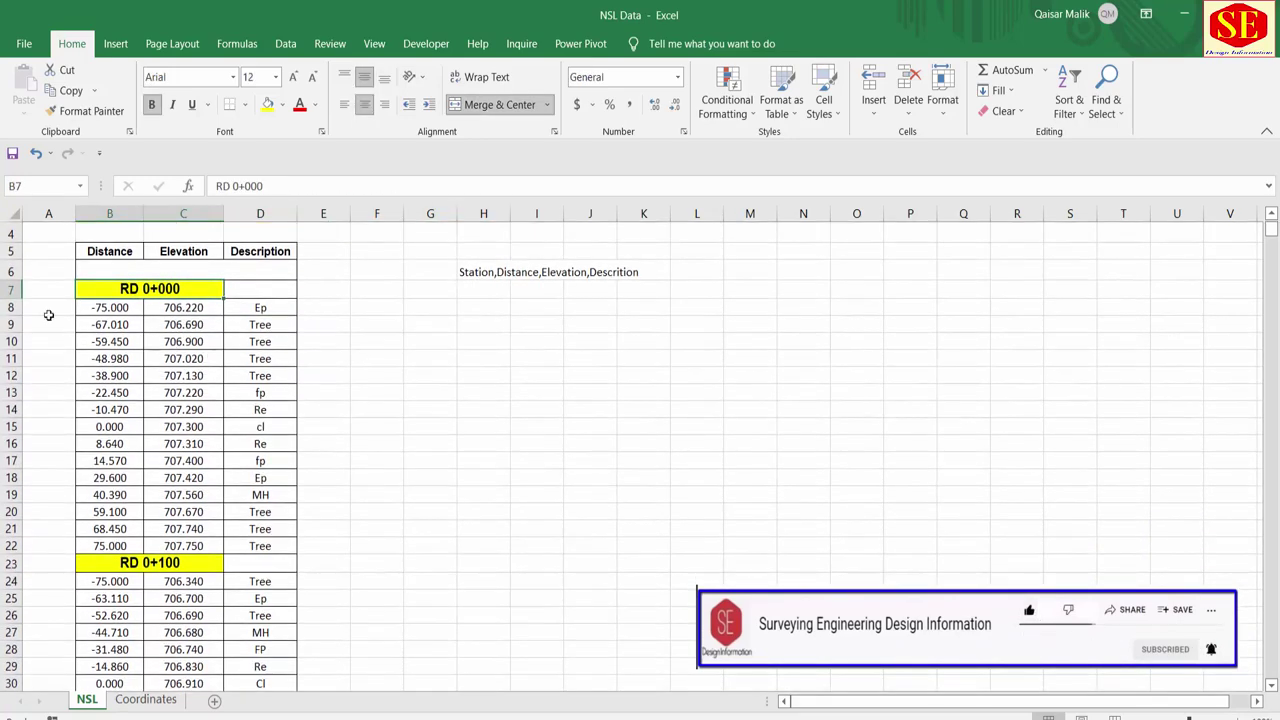
# Fill column A with station 0 from A8 to row 22 and station 100 from A24 down.
pyautogui.click(46, 307)
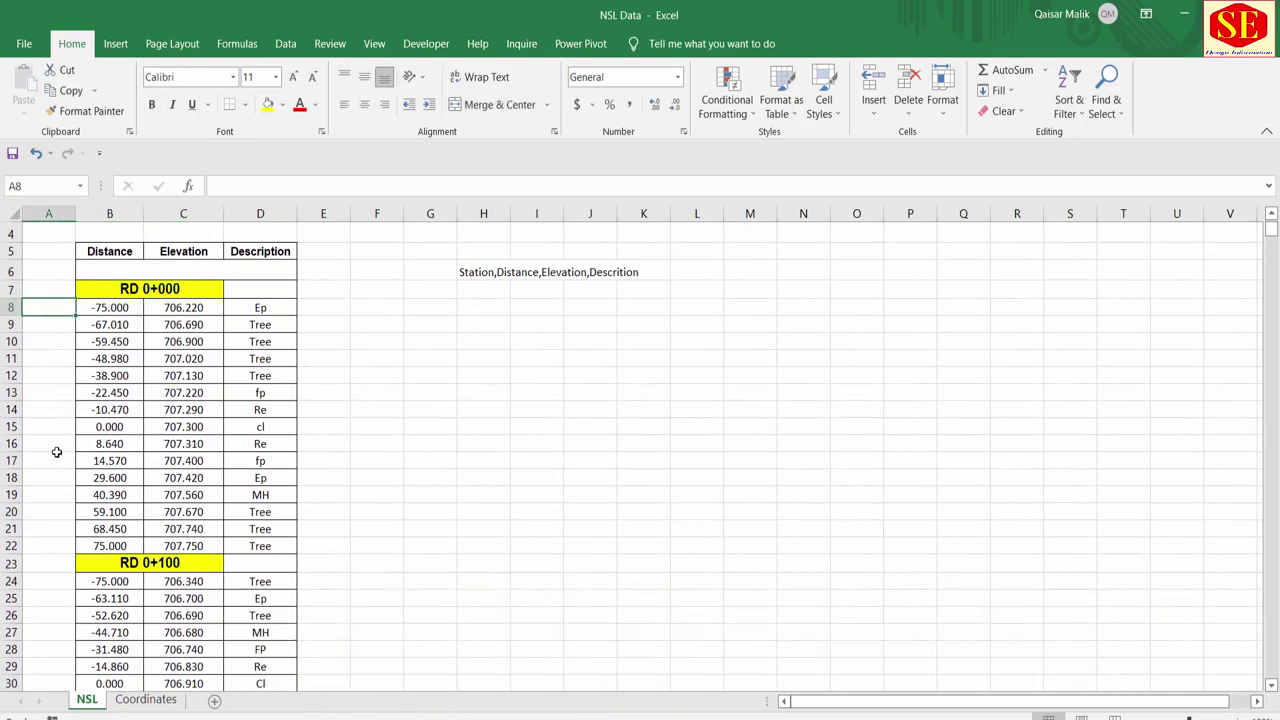
pyautogui.write('0')
pyautogui.press('Return')
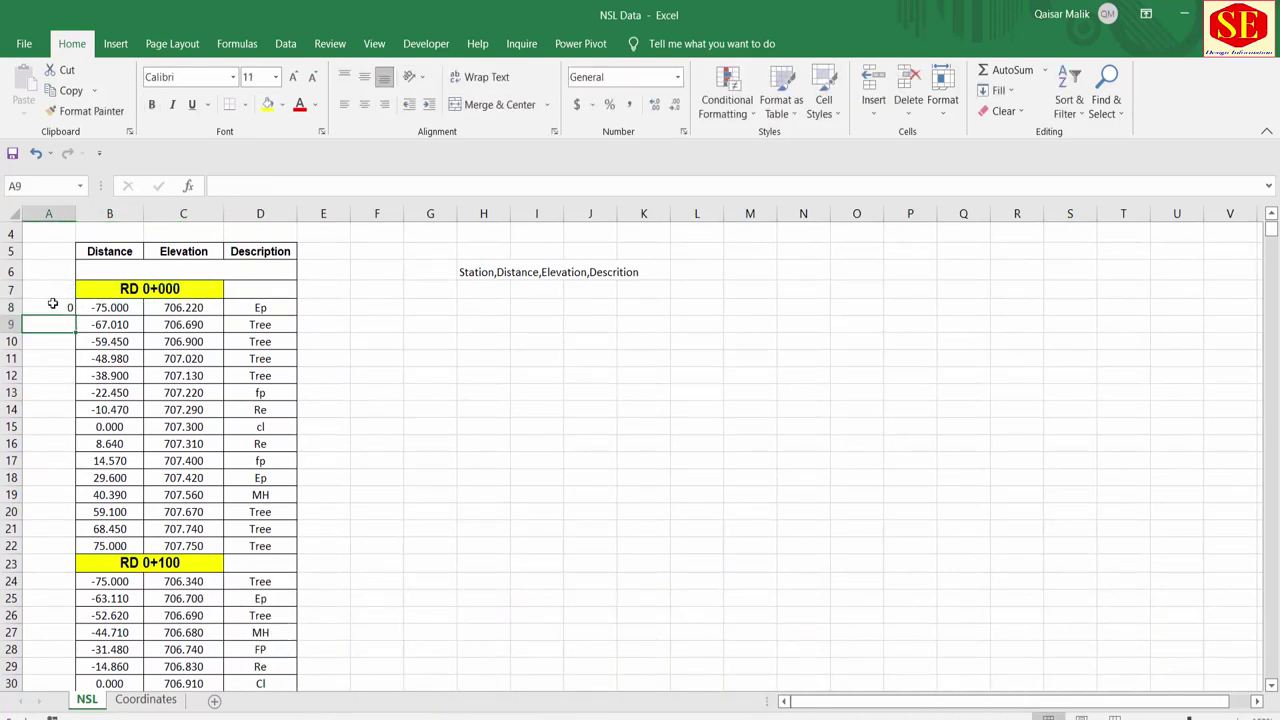
pyautogui.click(53, 303)
pyautogui.moveTo(74, 314); pyautogui.dragTo(66, 548)
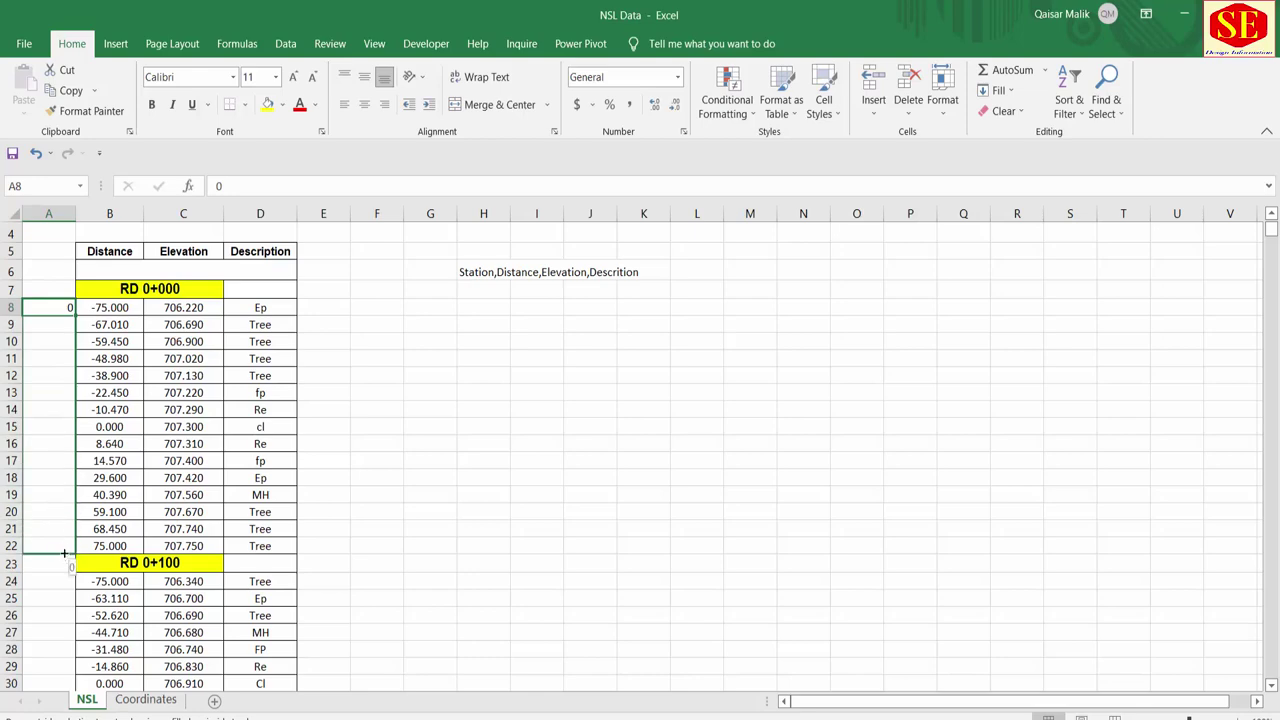
pyautogui.scroll(-3, 295, 479)
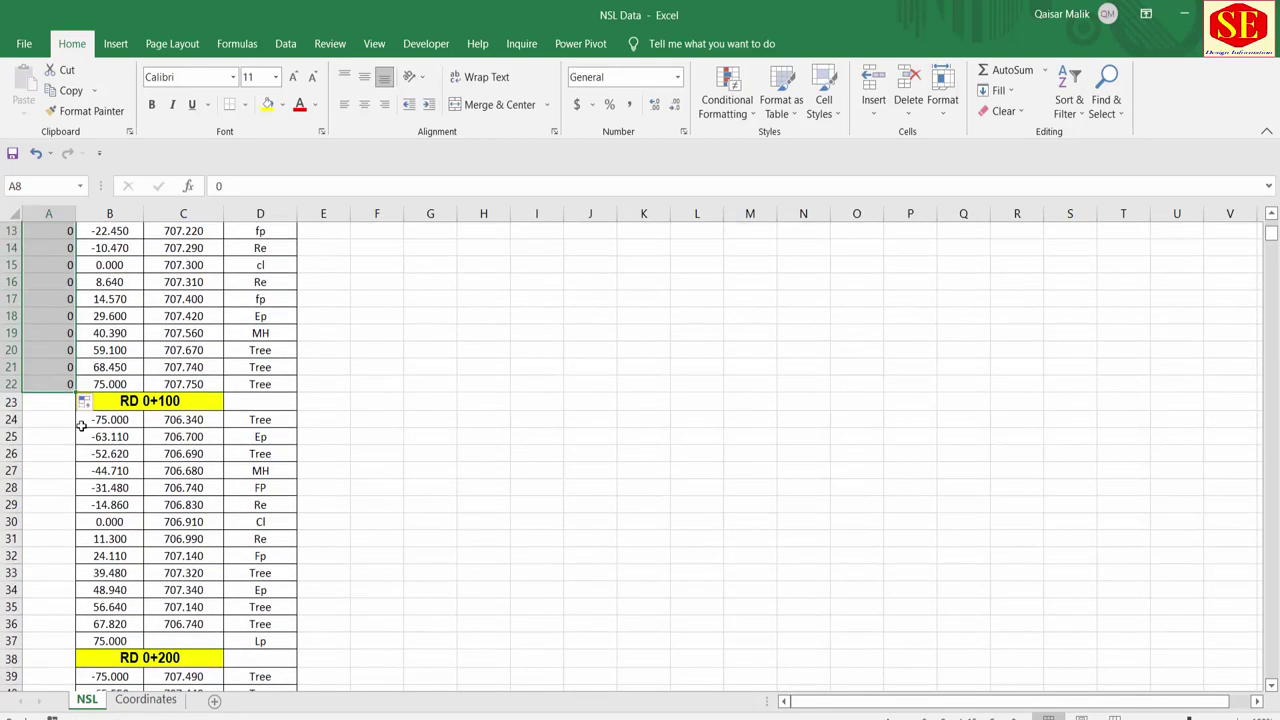
pyautogui.click(66, 418)
pyautogui.write('100')
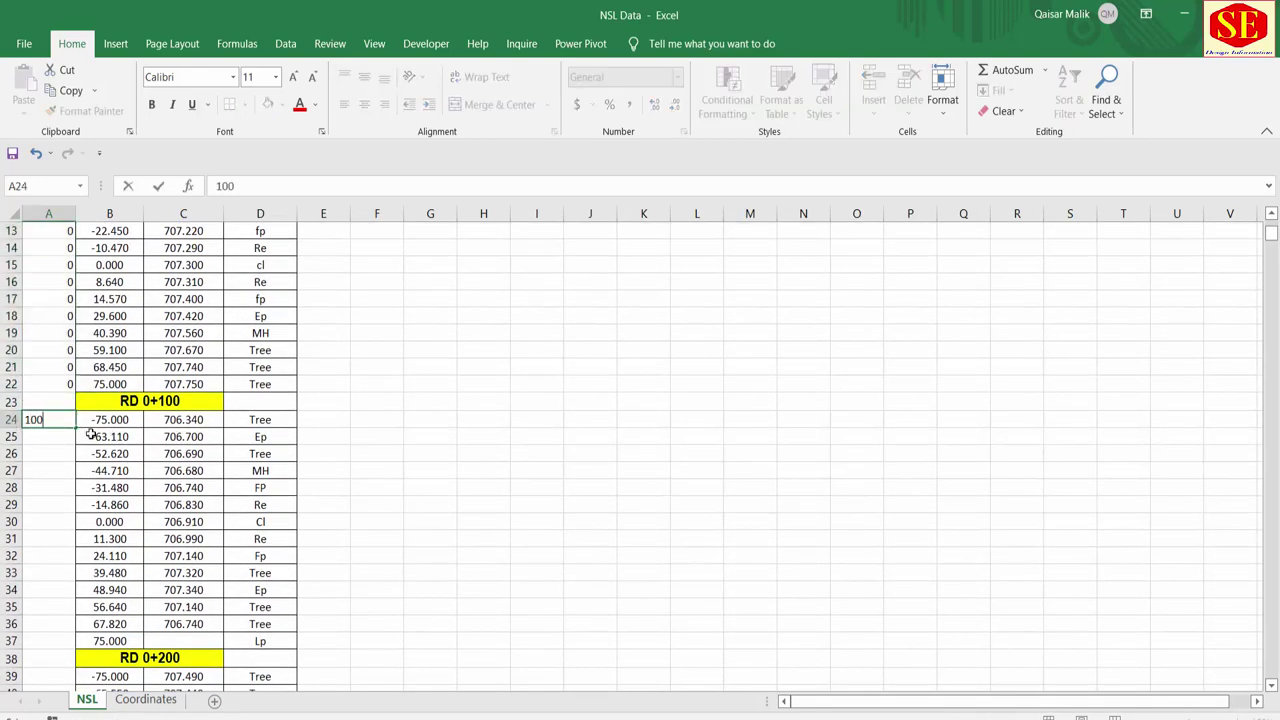
pyautogui.press('Return')
pyautogui.click(63, 421)
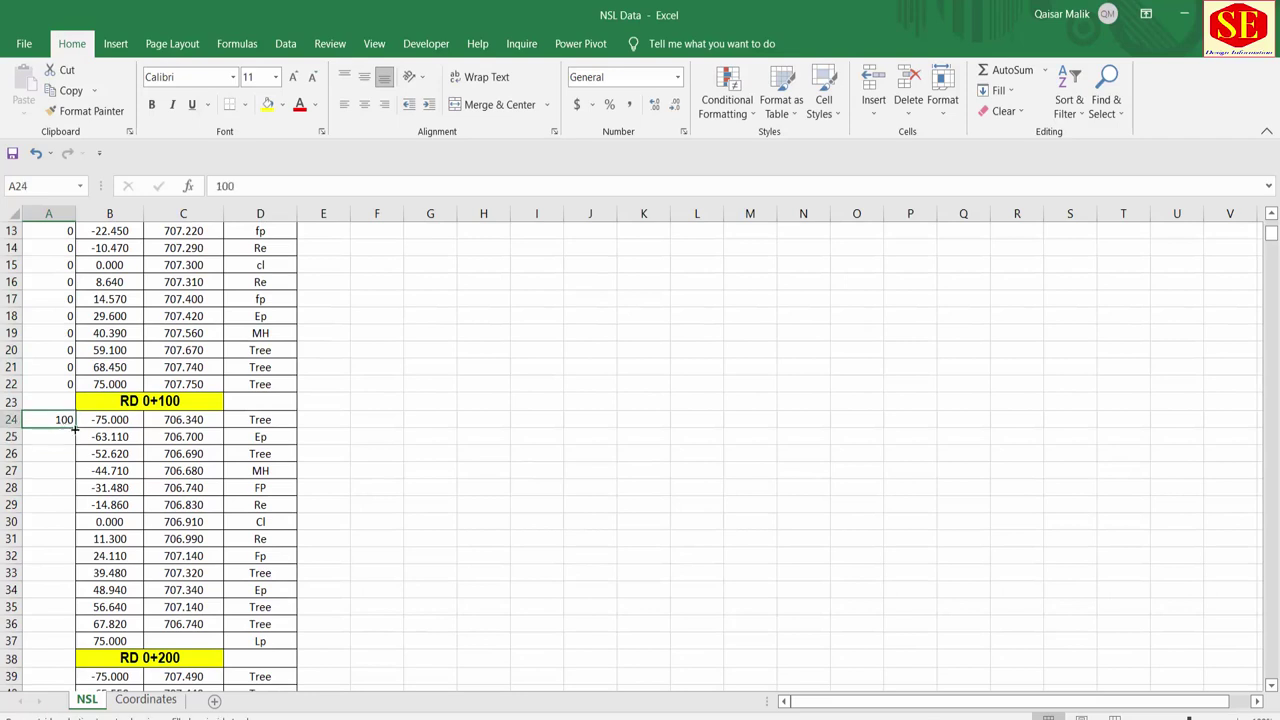
pyautogui.moveTo(75, 428); pyautogui.dragTo(75, 643)
pyautogui.scroll(-6, 484, 543)
pyautogui.scroll(-1, 484, 543)
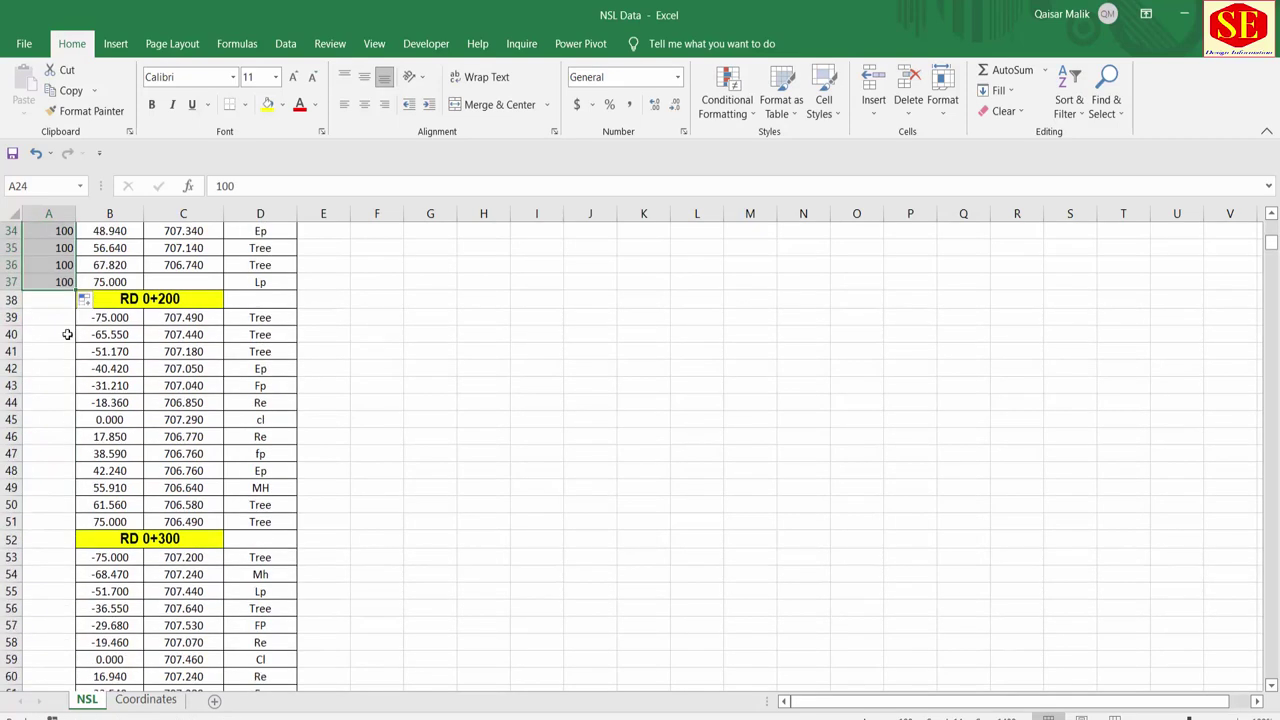
# Fill station 200 from A39 to row 51 and 300 from A53, clearing the stray value in A66.
pyautogui.click(46, 315)
pyautogui.write('200')
pyautogui.press('Return')
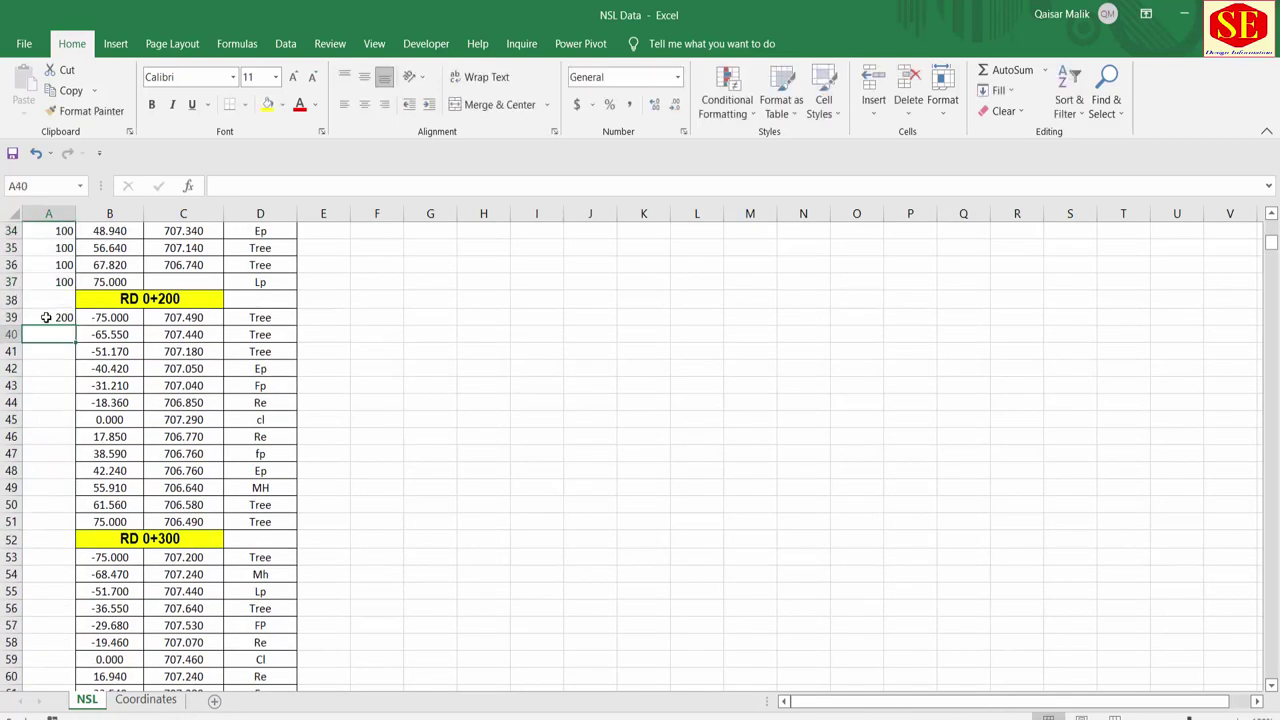
pyautogui.click(47, 316)
pyautogui.moveTo(75, 325); pyautogui.dragTo(64, 527)
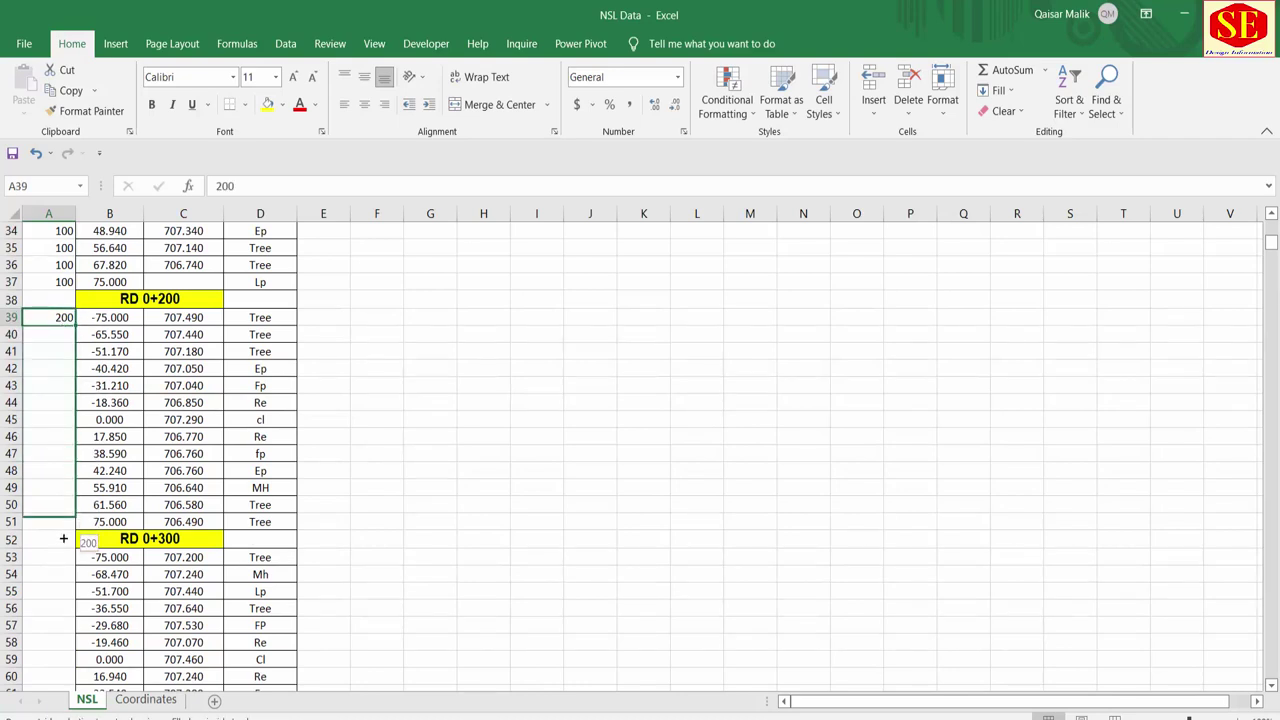
pyautogui.scroll(-3, 407, 438)
pyautogui.click(56, 400)
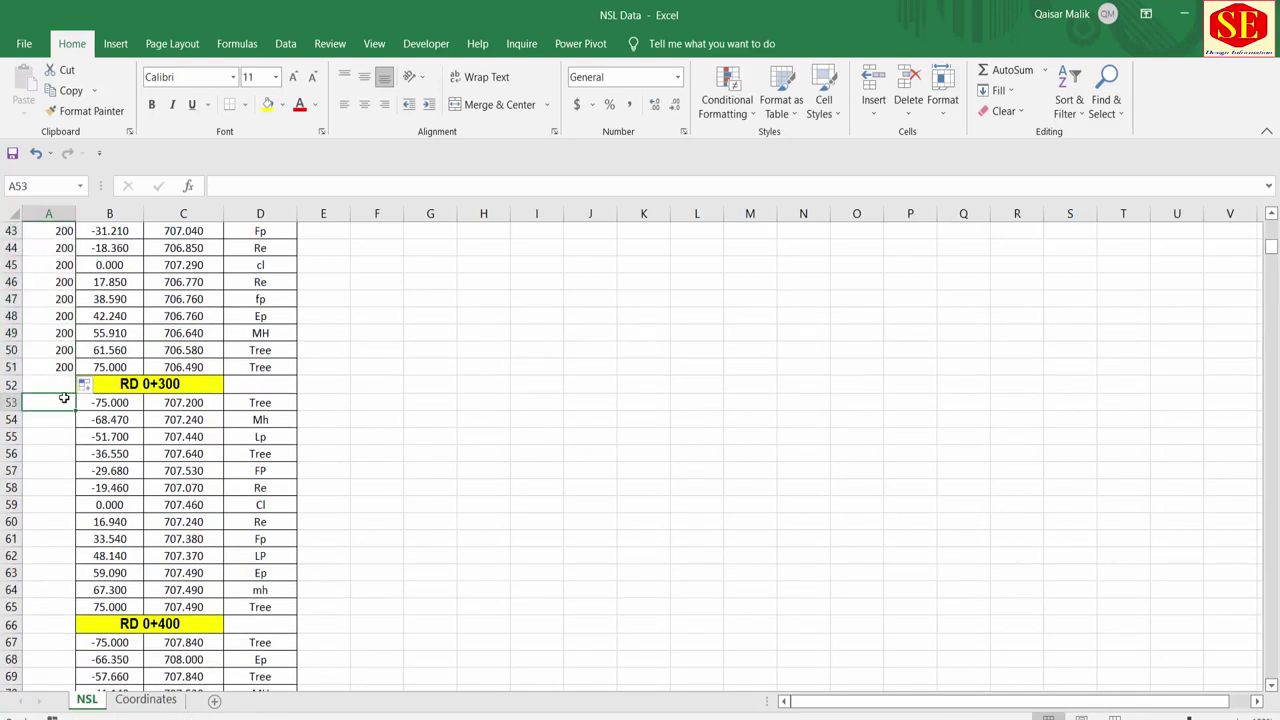
pyautogui.write('300')
pyautogui.press('Return')
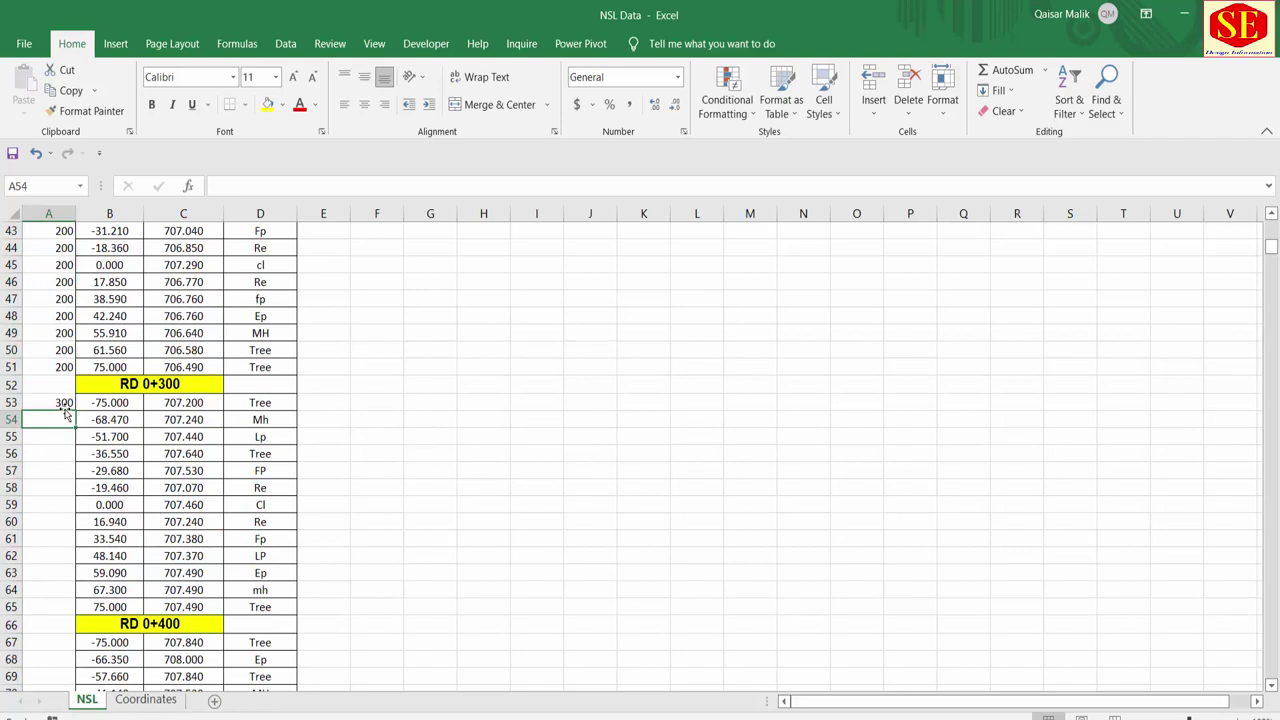
pyautogui.click(60, 402)
pyautogui.moveTo(75, 410); pyautogui.dragTo(148, 418)
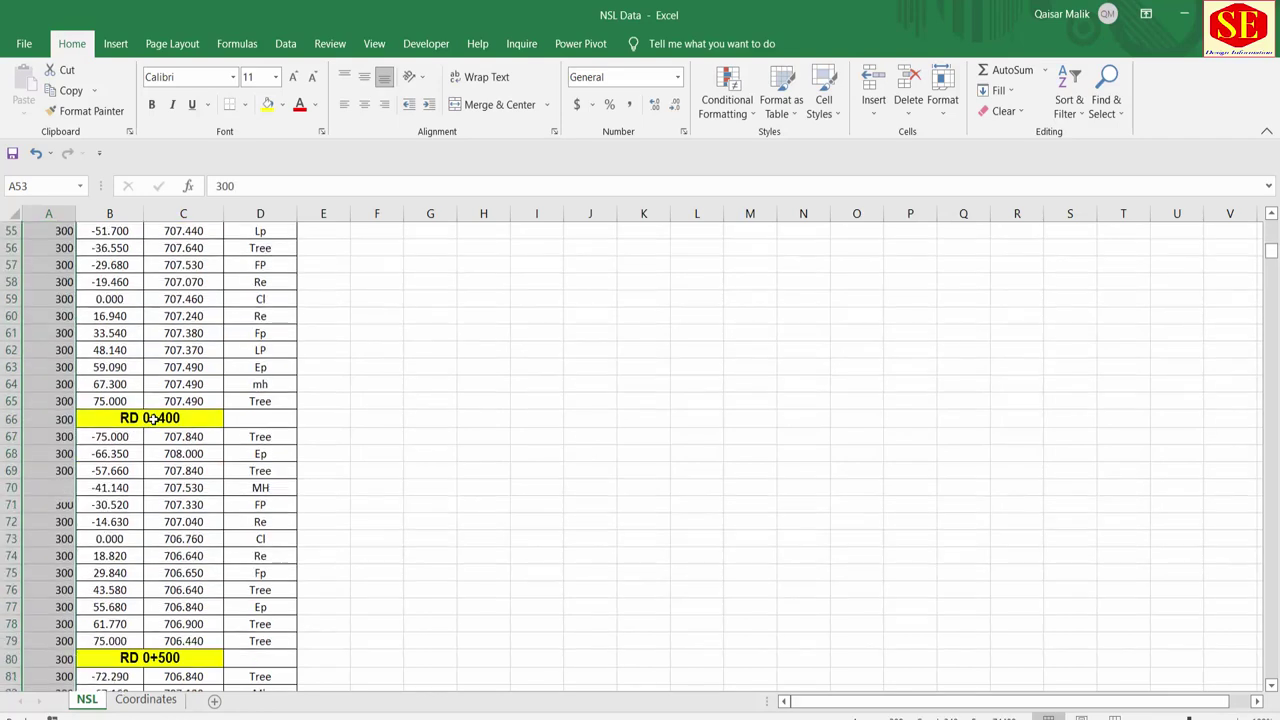
pyautogui.click(62, 420)
pyautogui.press('Delete')
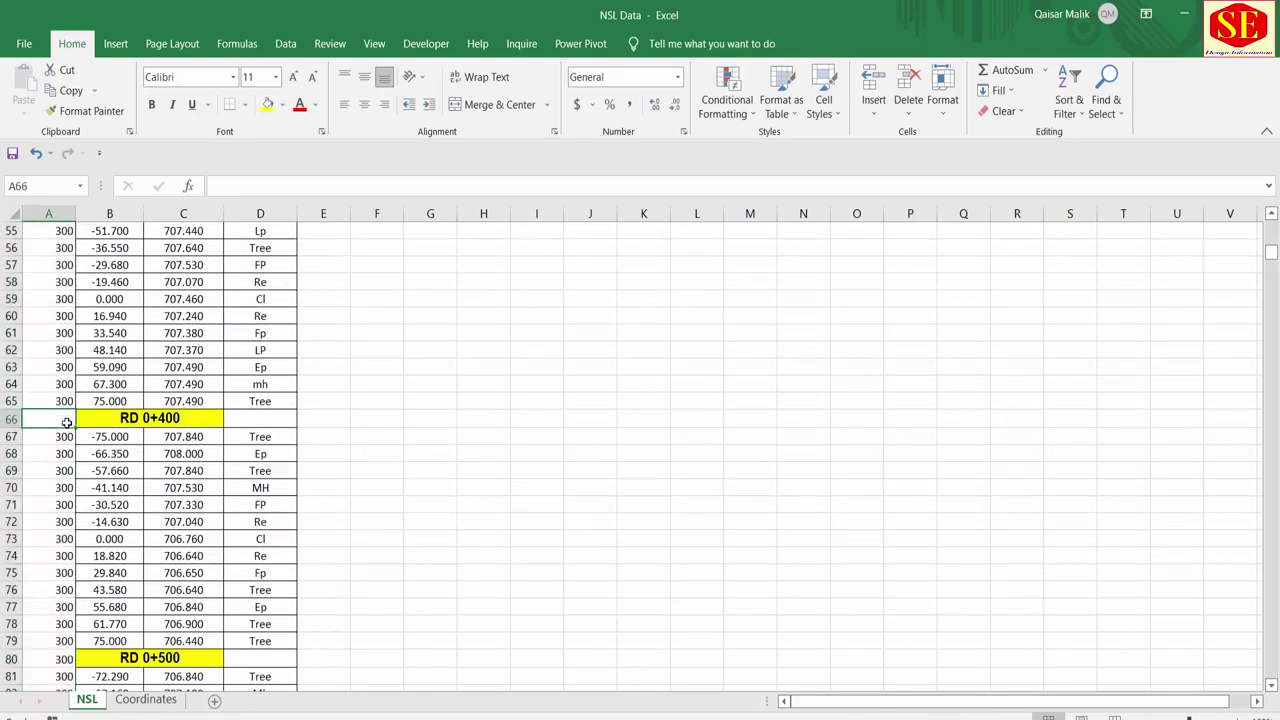
# Fill station 400 from A67 and 500 from A81, clearing the stray value in A80.
pyautogui.click(56, 436)
pyautogui.write('400')
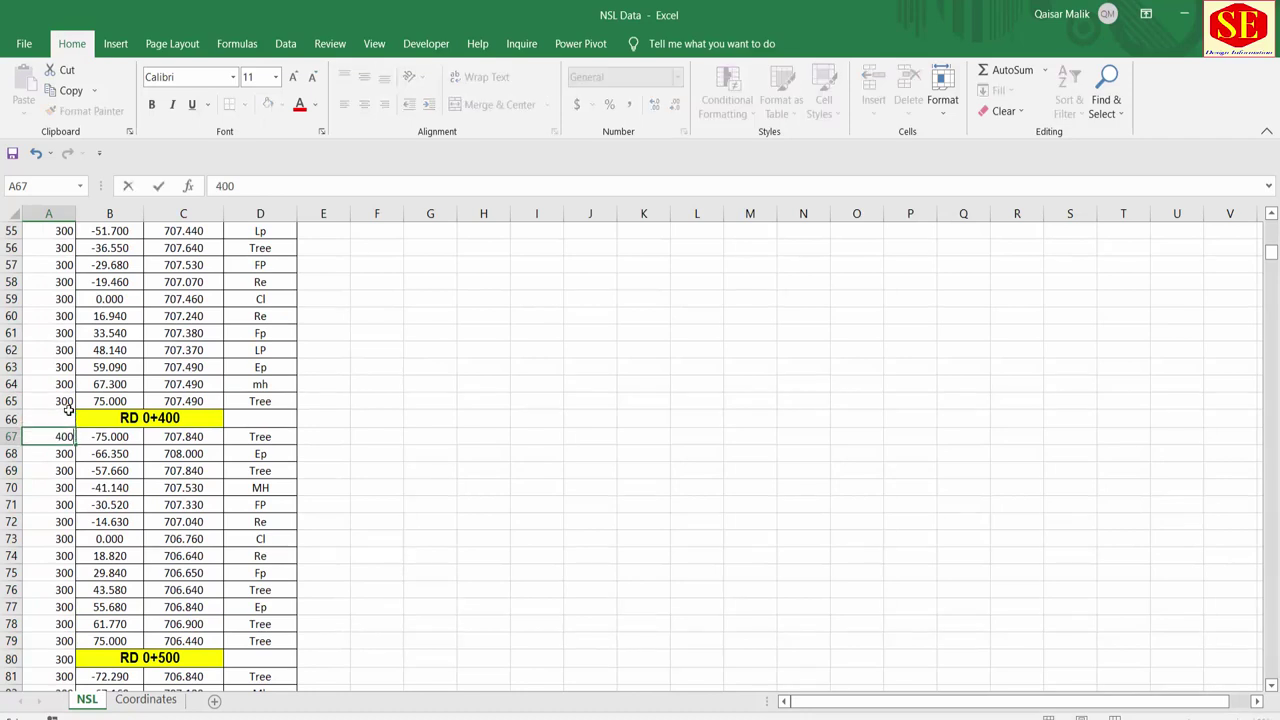
pyautogui.press('Return')
pyautogui.click(60, 436)
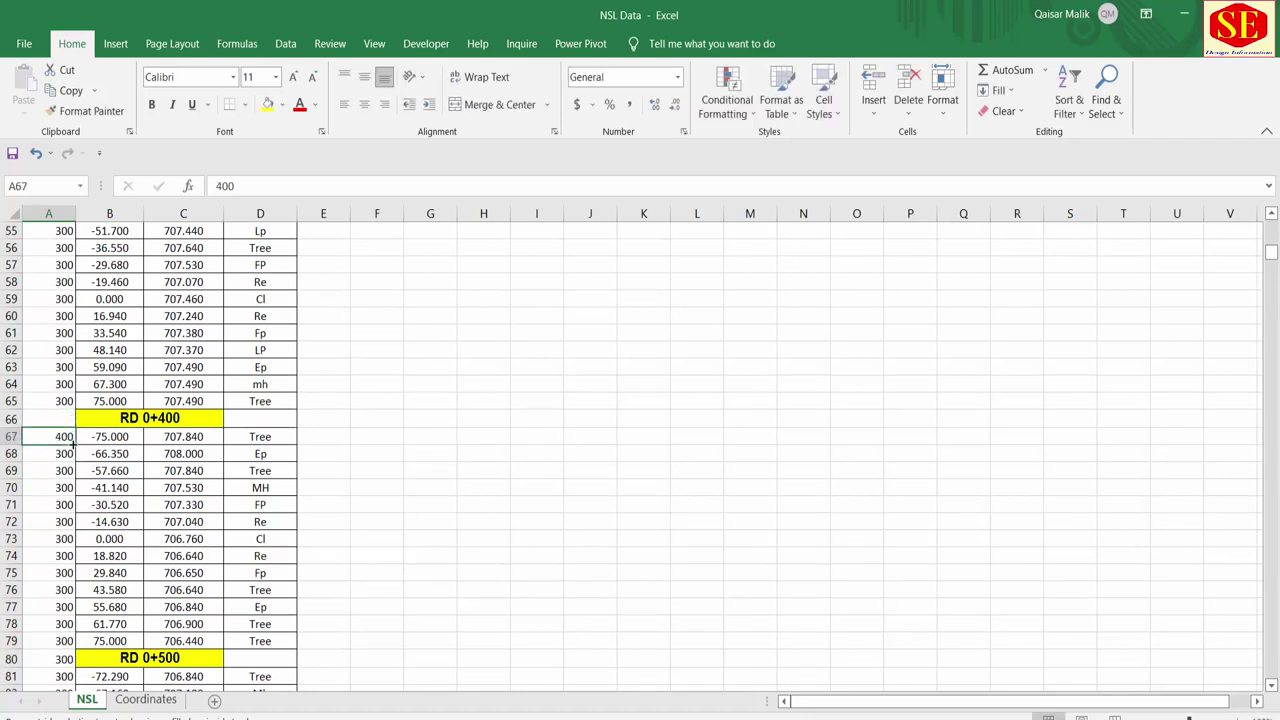
pyautogui.doubleClick(75, 444)
pyautogui.scroll(-5, 270, 495)
pyautogui.click(58, 401)
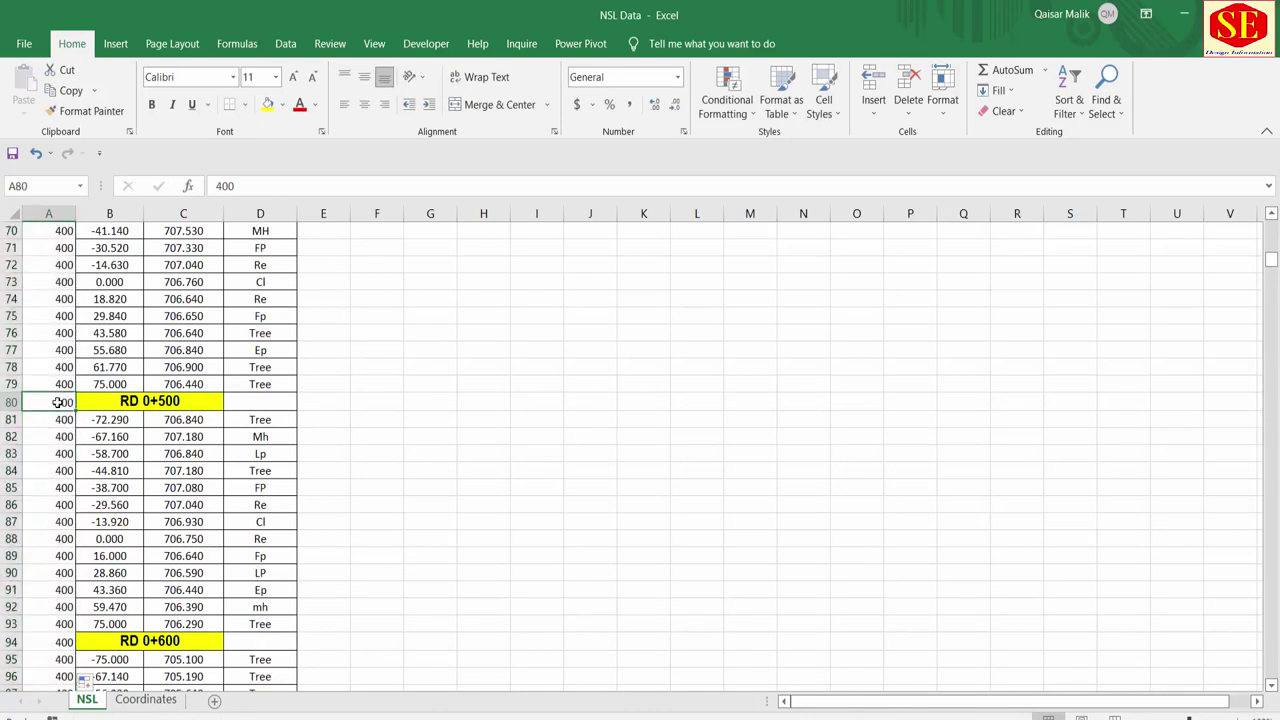
pyautogui.press('Delete')
pyautogui.click(61, 419)
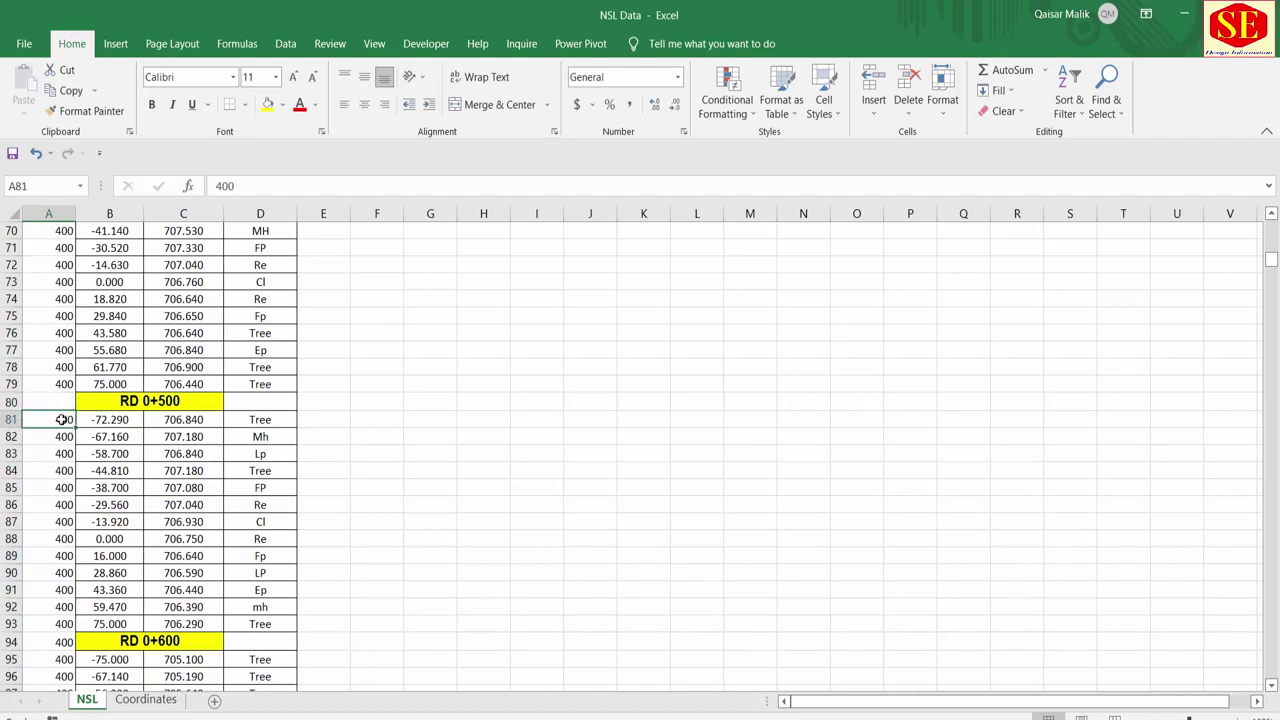
pyautogui.write('5')
pyautogui.click(62, 419)
pyautogui.moveTo(75, 424); pyautogui.dragTo(70, 627)
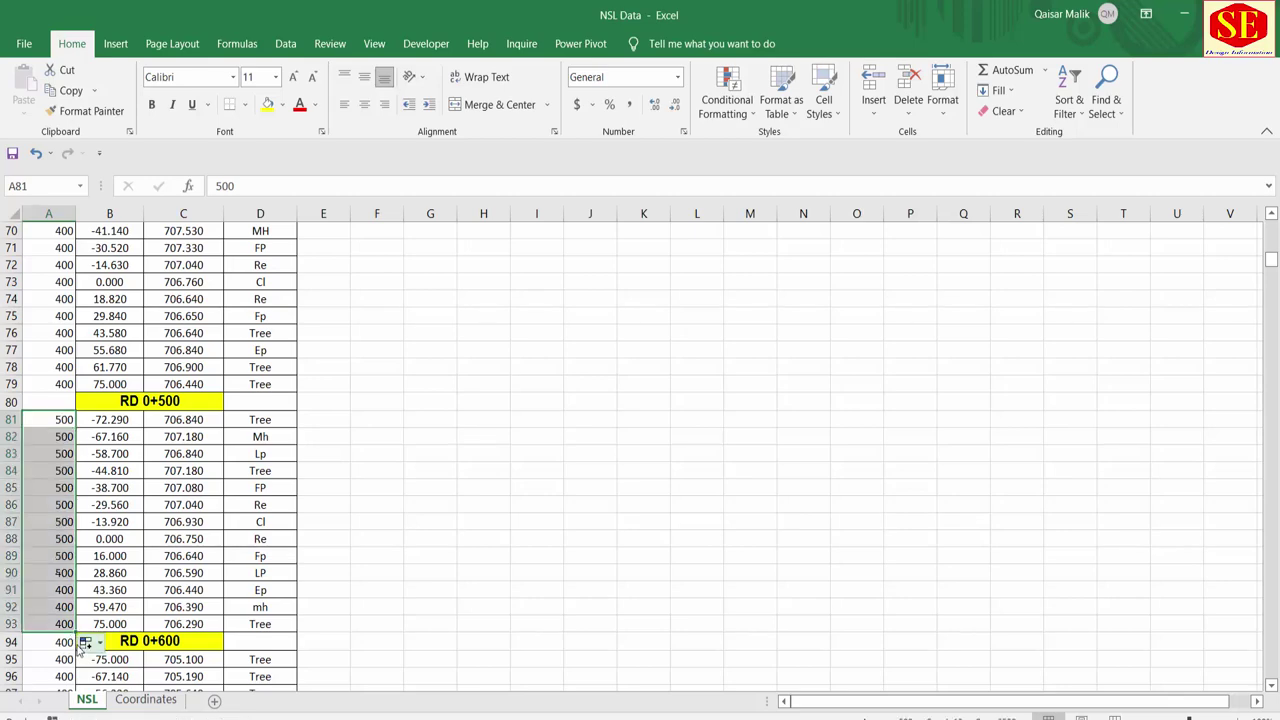
pyautogui.scroll(-1, 60, 595)
pyautogui.scroll(-9, 72, 458)
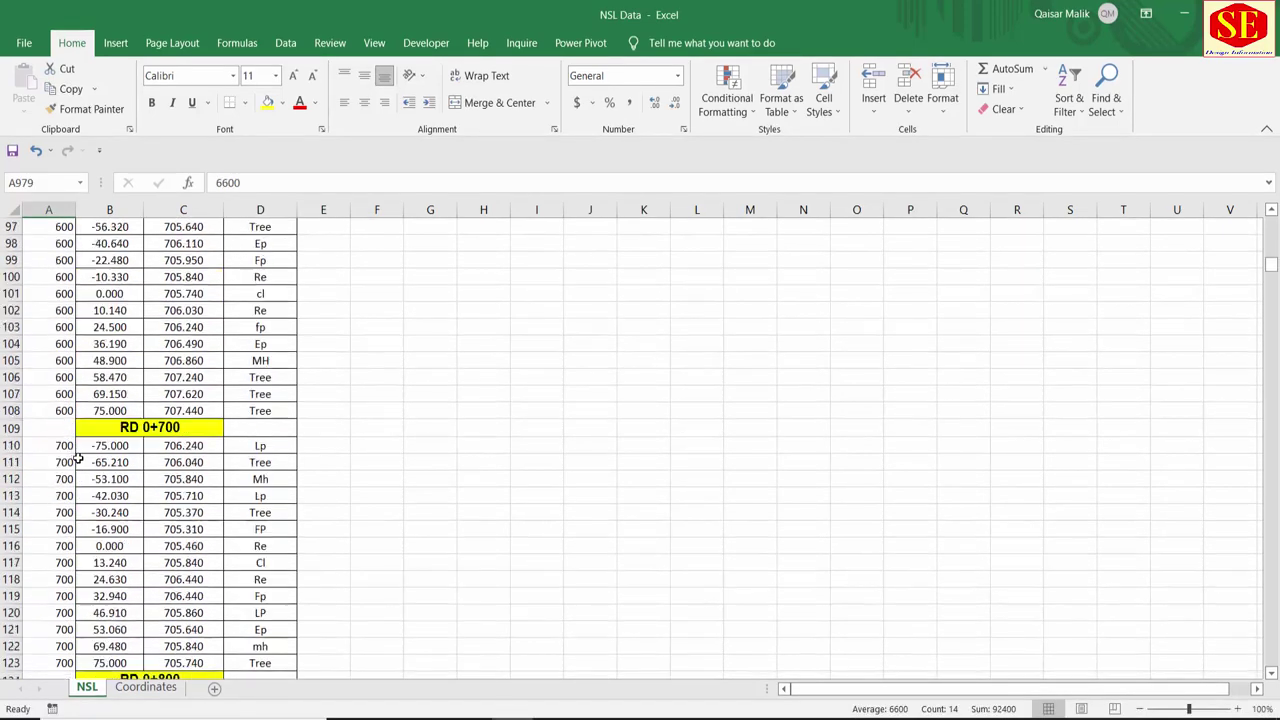
pyautogui.scroll(-13, 78, 455)
pyautogui.scroll(-2, 79, 455)
pyautogui.click(60, 462)
pyautogui.click(183, 495)
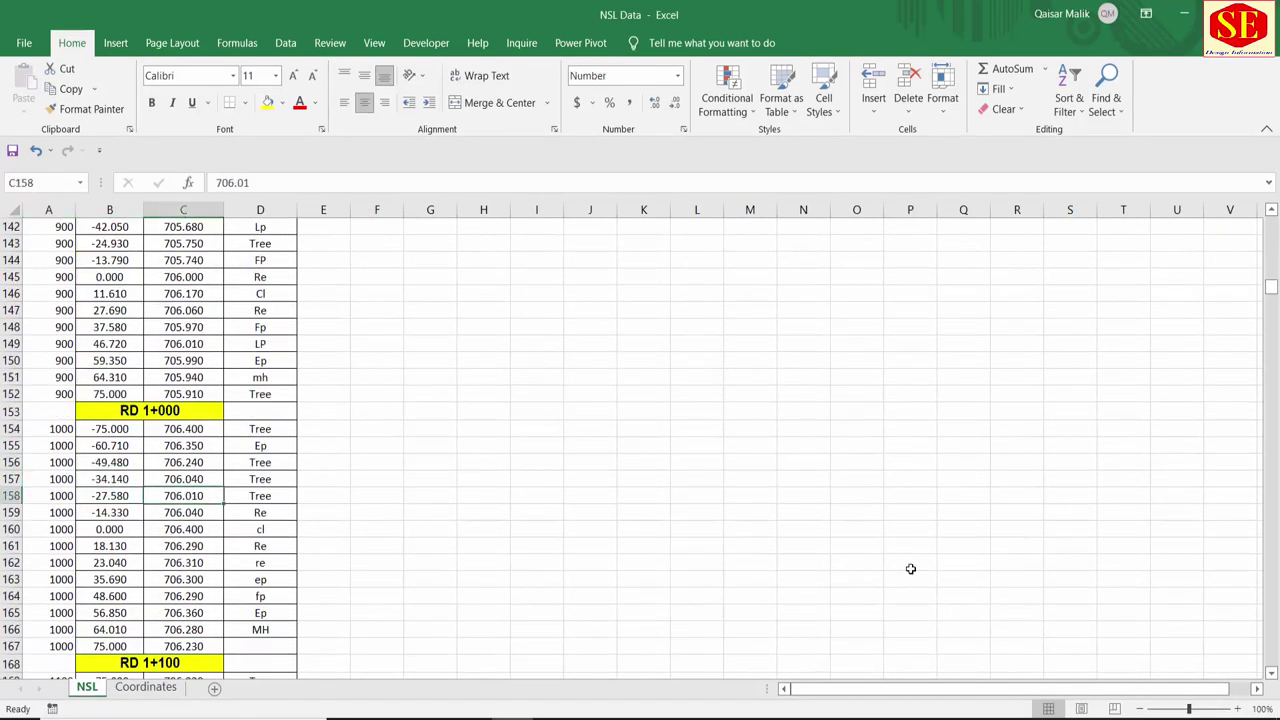
pyautogui.scroll(-7, 640, 515)
pyautogui.scroll(-12, 600, 526)
pyautogui.scroll(-10, 600, 526)
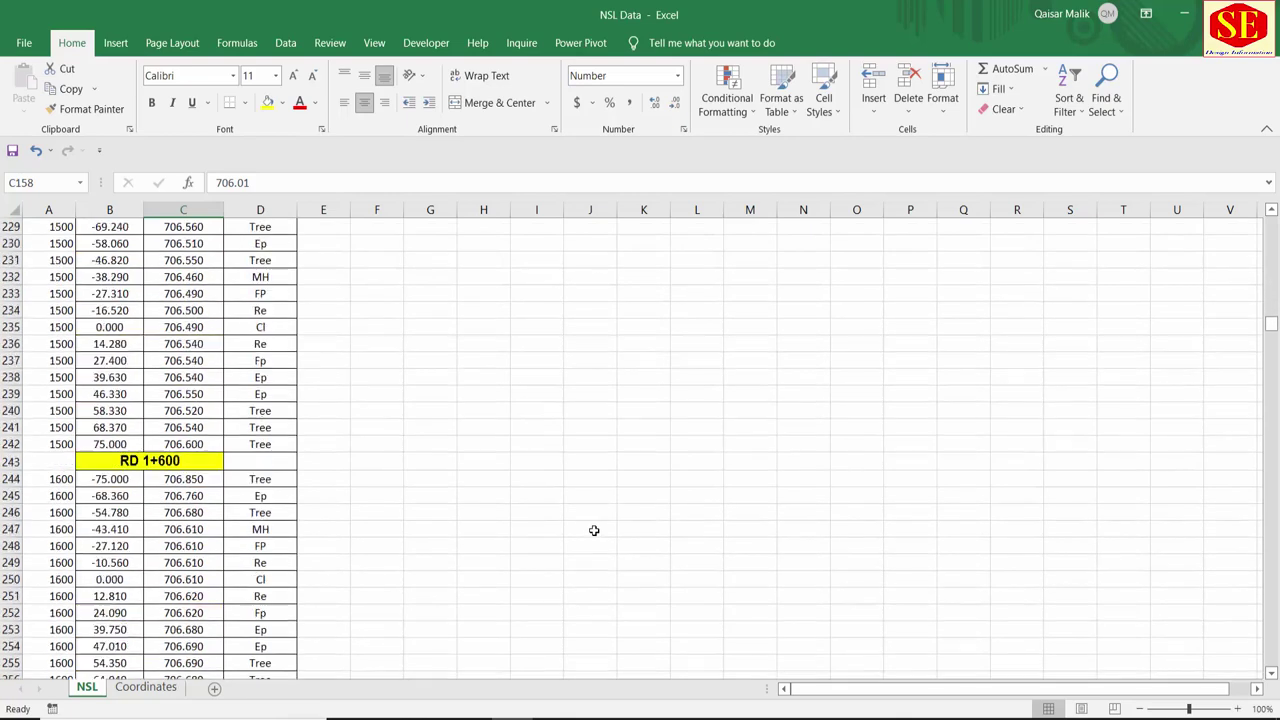
pyautogui.scroll(-10, 600, 526)
pyautogui.moveTo(1270, 340); pyautogui.dragTo(1270, 222)
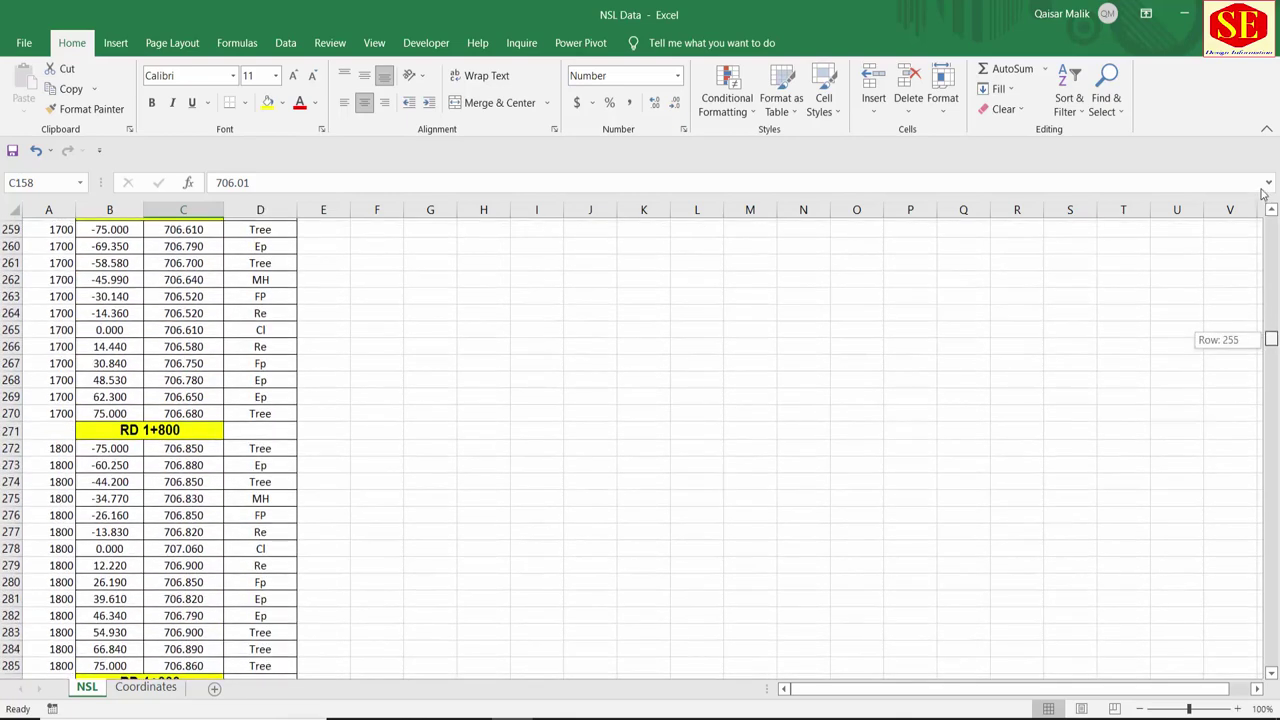
pyautogui.click(64, 350)
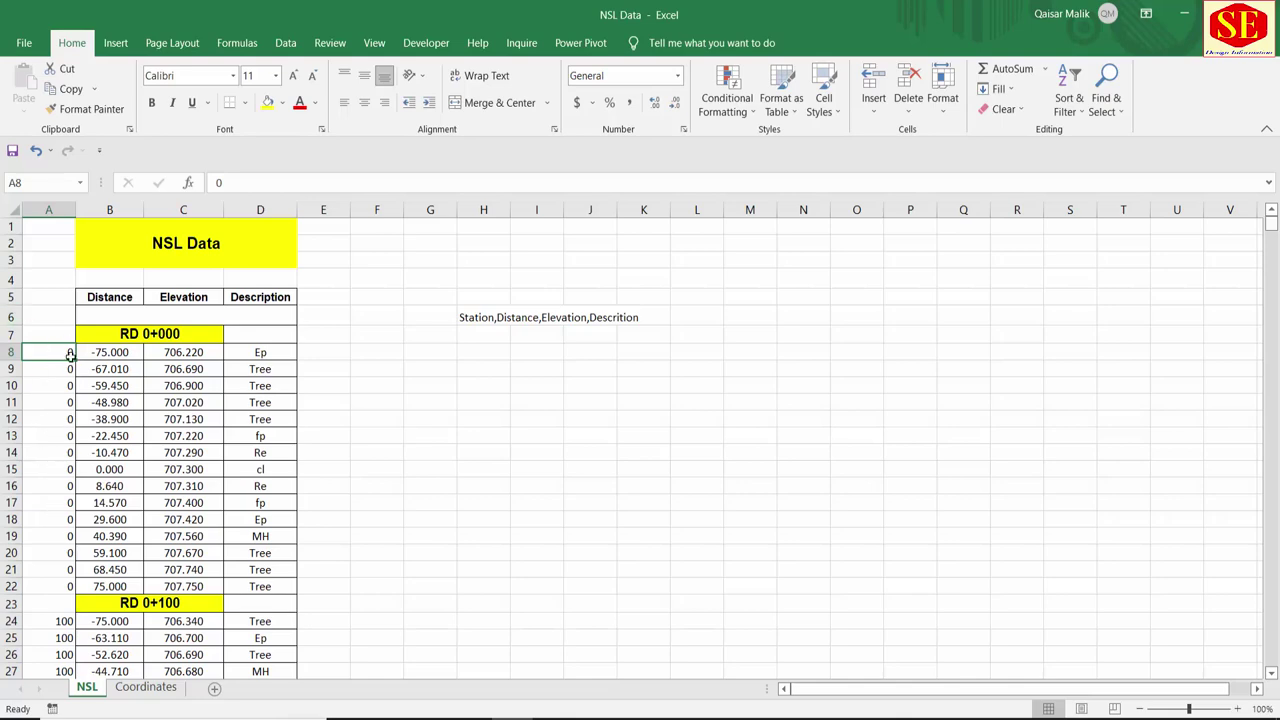
pyautogui.scroll(-2, 48, 443)
pyautogui.click(57, 530)
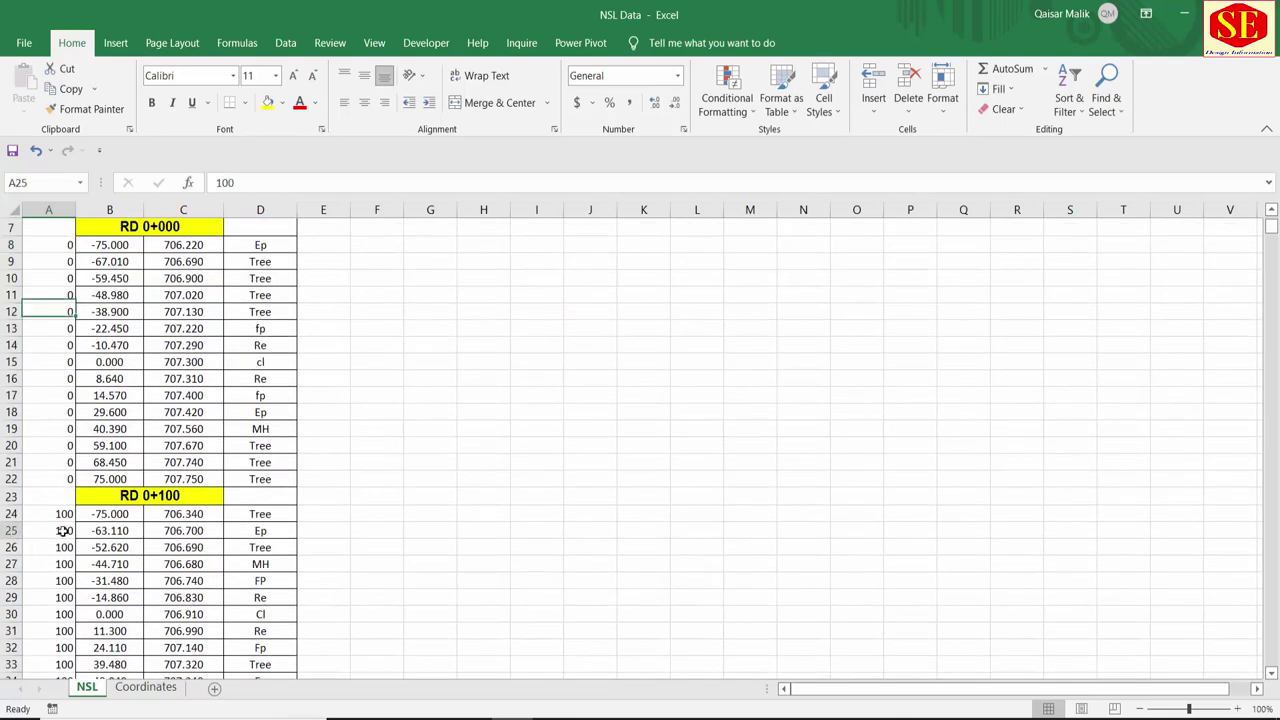
pyautogui.scroll(-4, 48, 617)
pyautogui.click(58, 614)
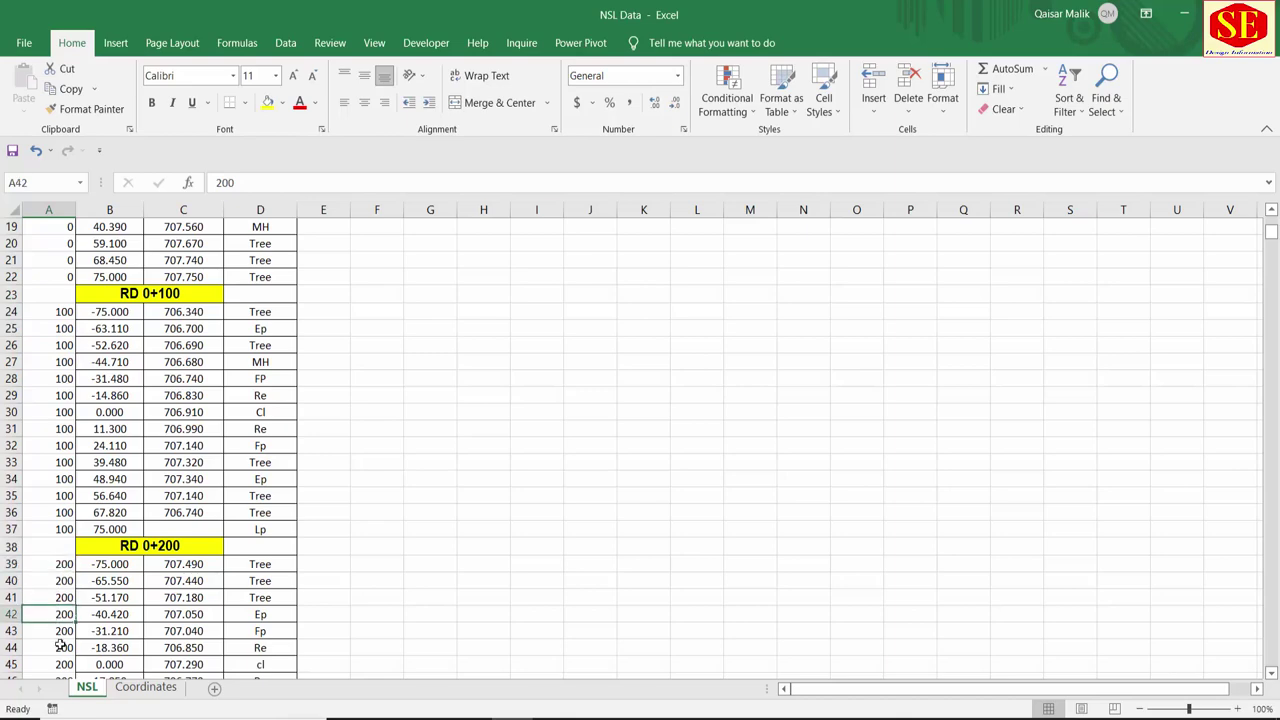
pyautogui.scroll(-4, 58, 642)
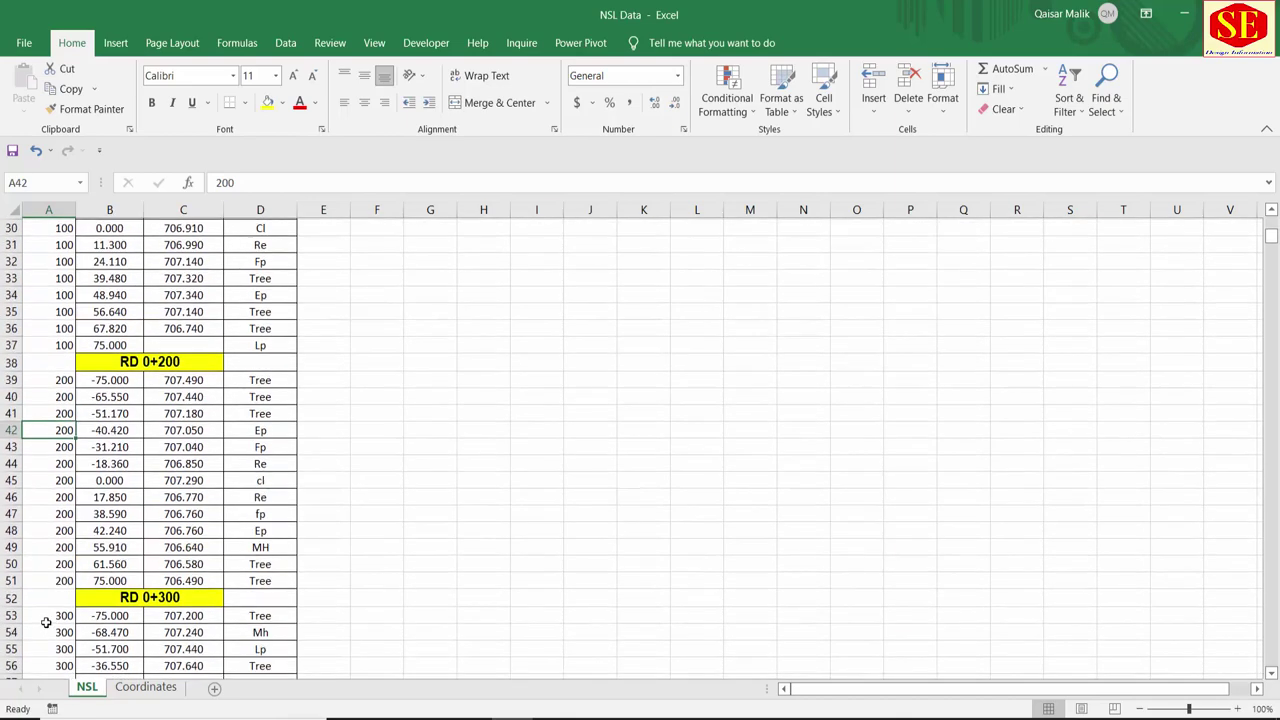
pyautogui.scroll(6, 50, 630)
pyautogui.scroll(4, 46, 622)
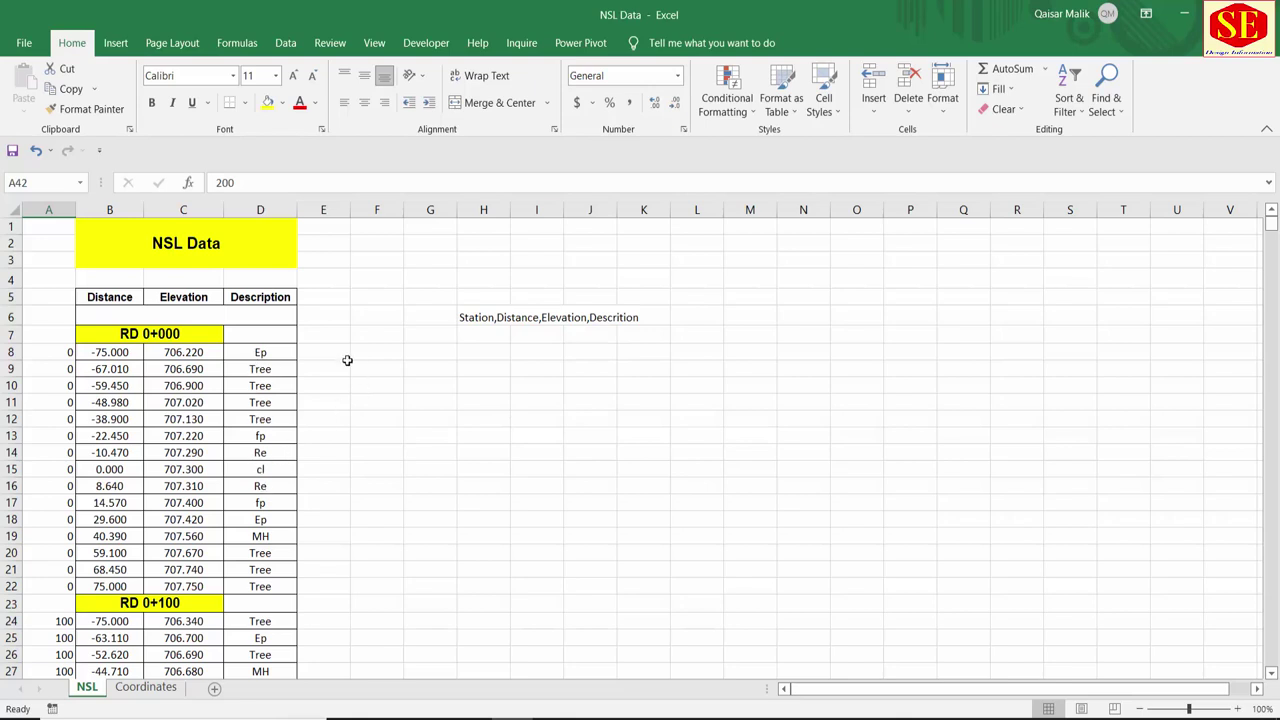
# Start a CONCATENATE formula in F8 with A8 and B8 as its first pieces.
pyautogui.click(337, 355)
pyautogui.click(368, 357)
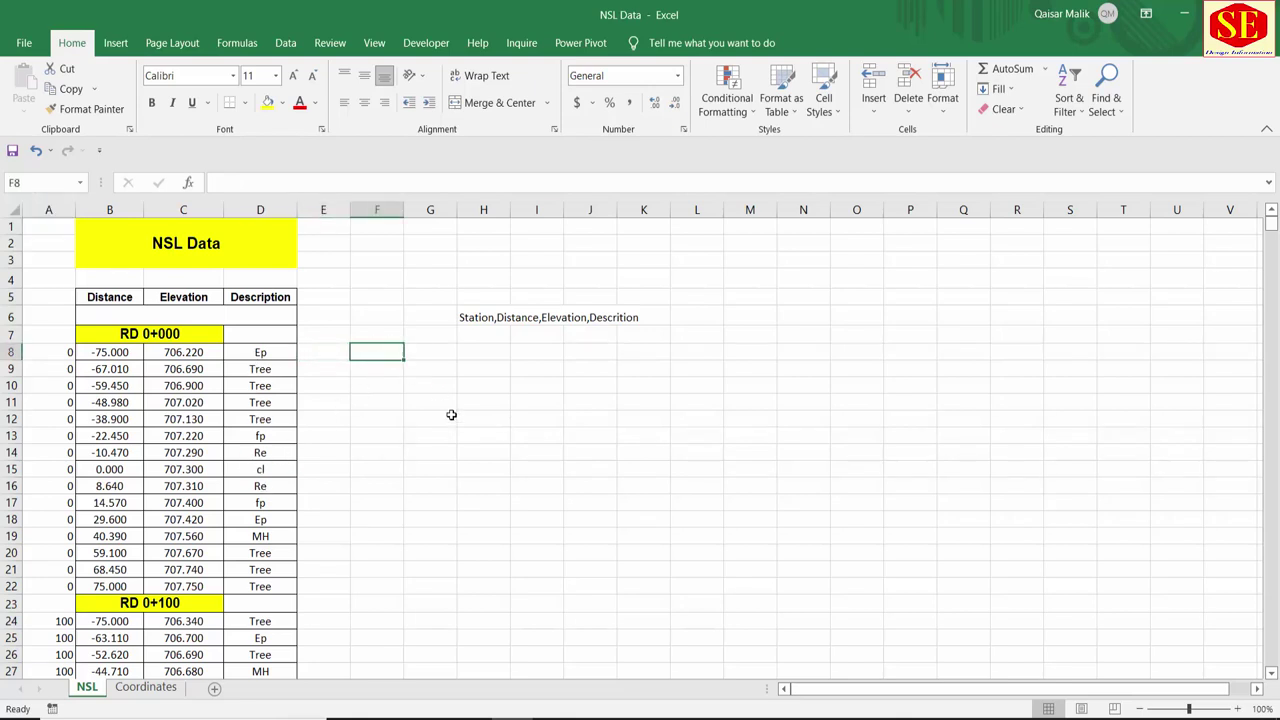
pyautogui.write('=')
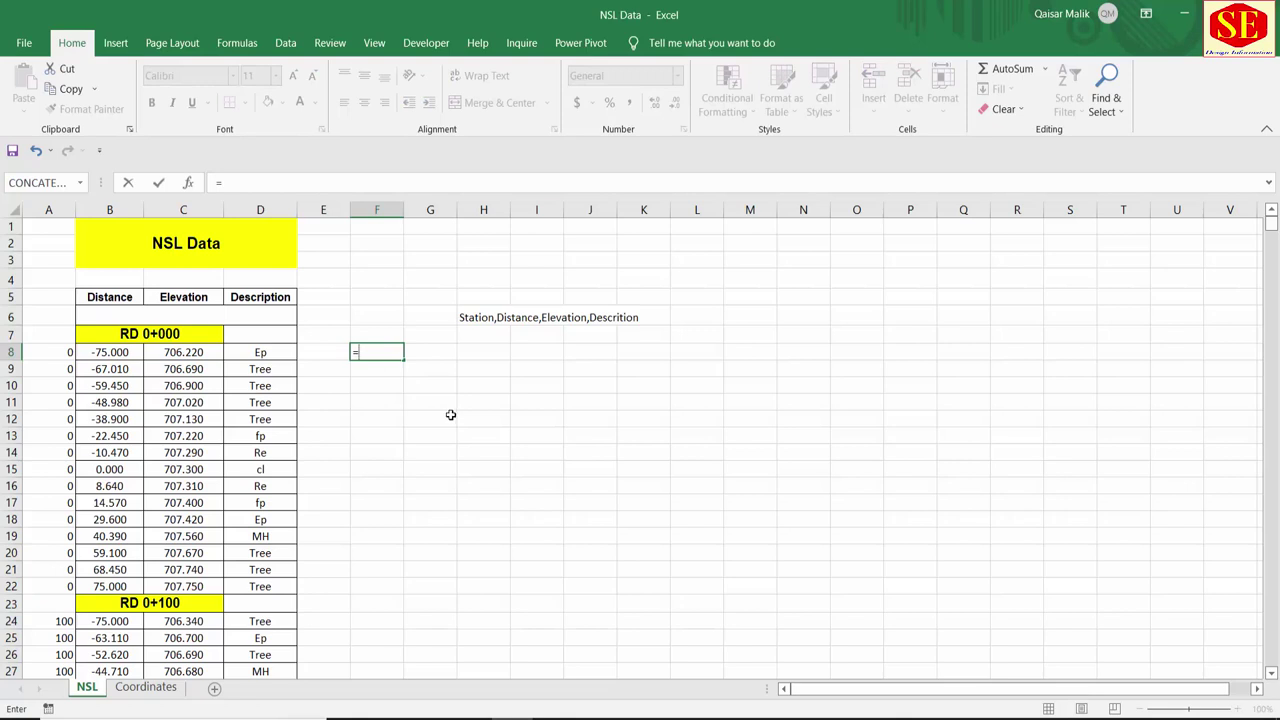
pyautogui.click(80, 183)
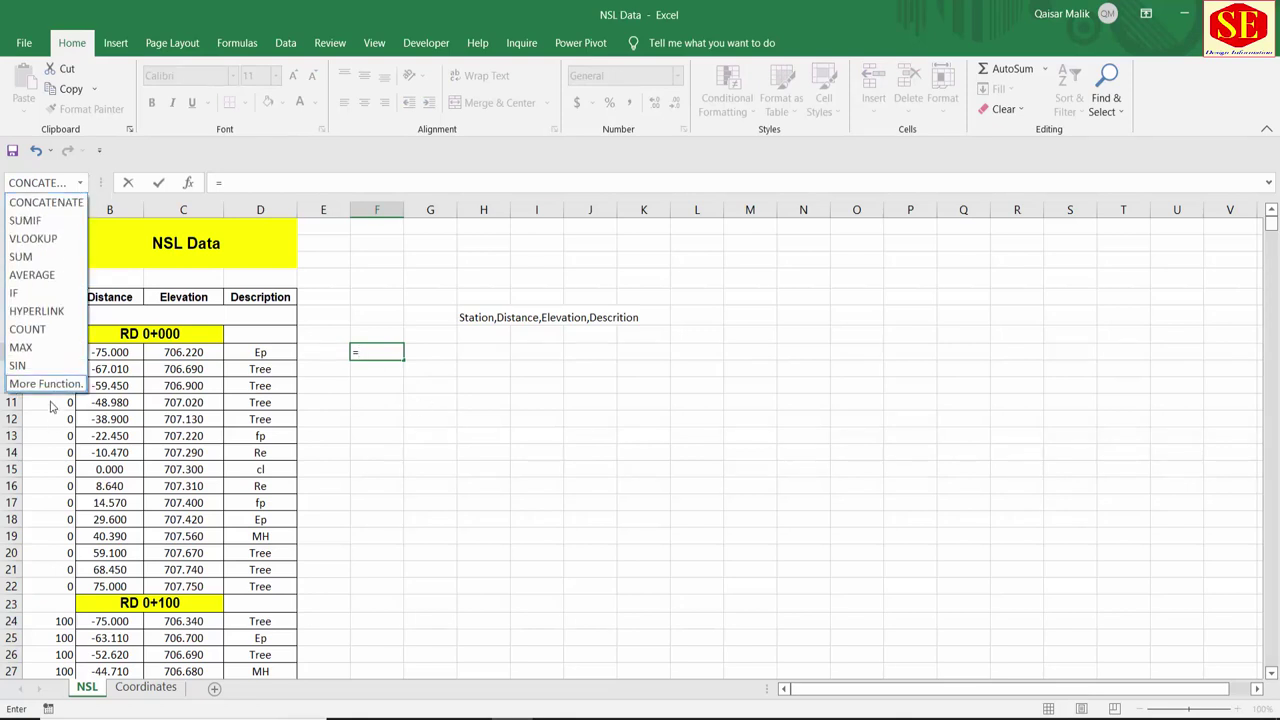
pyautogui.click(61, 201)
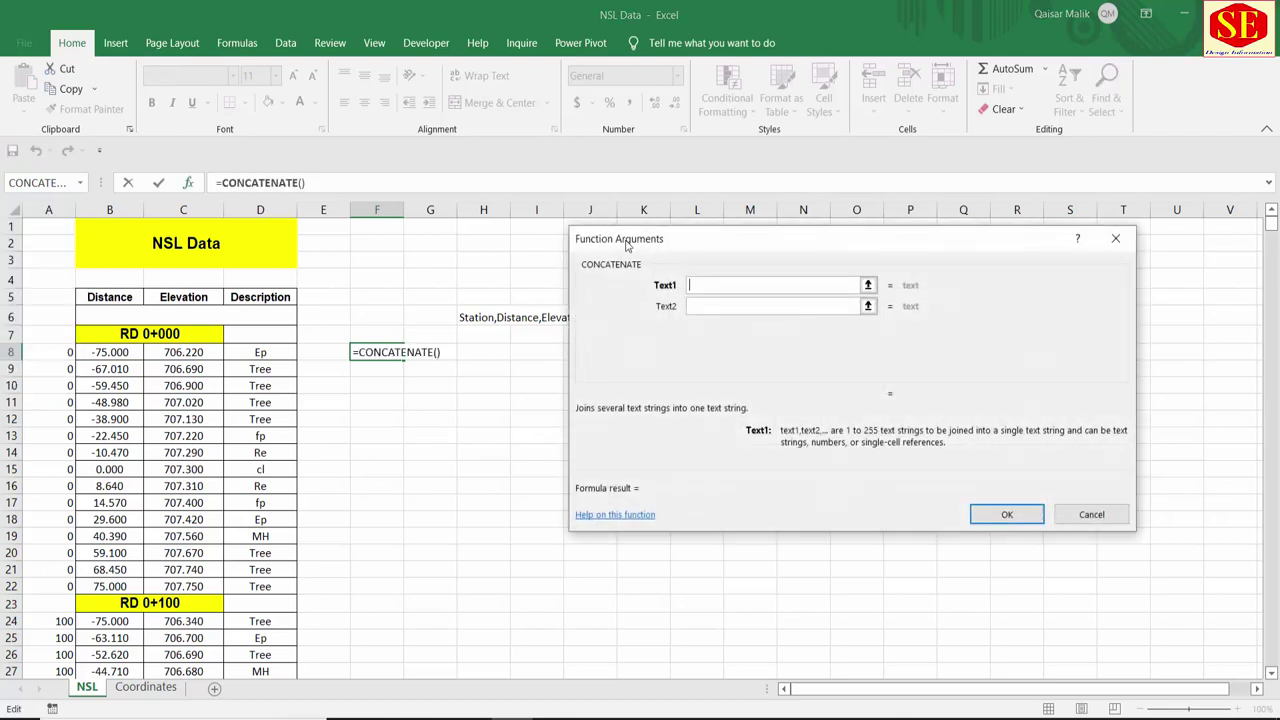
pyautogui.click(72, 352)
pyautogui.click(728, 308)
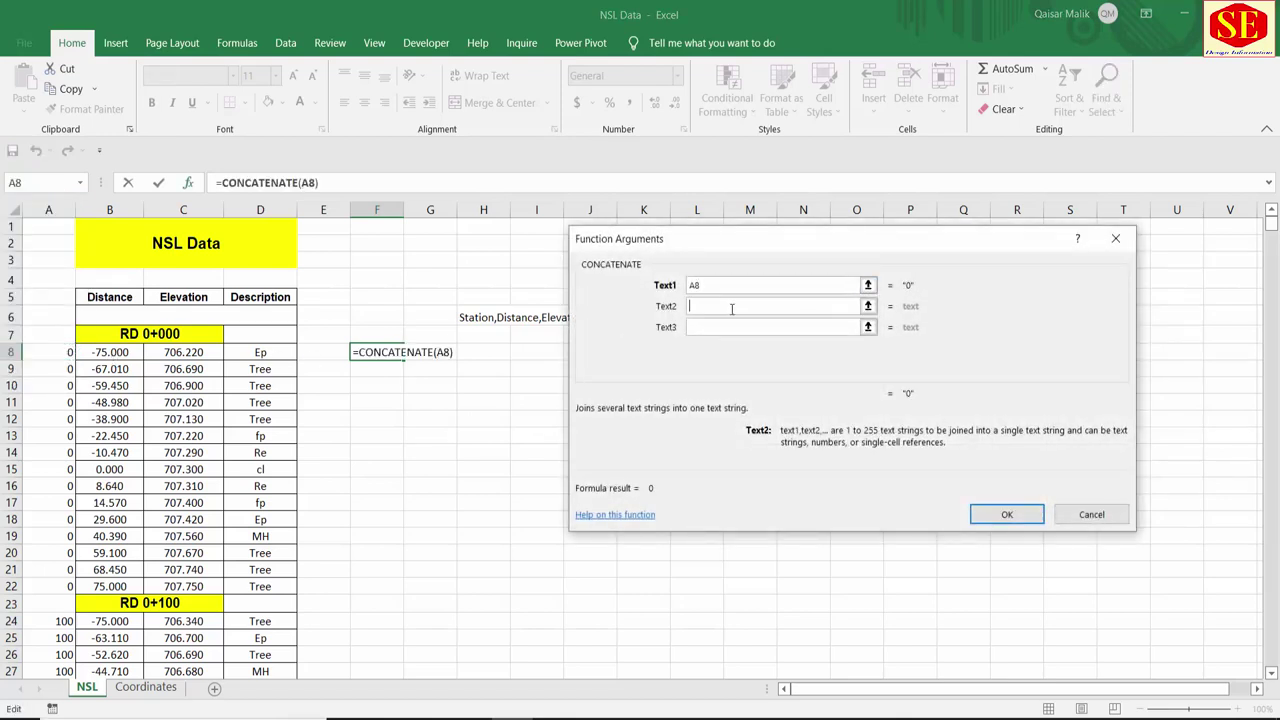
pyautogui.write(',')
pyautogui.click(707, 328)
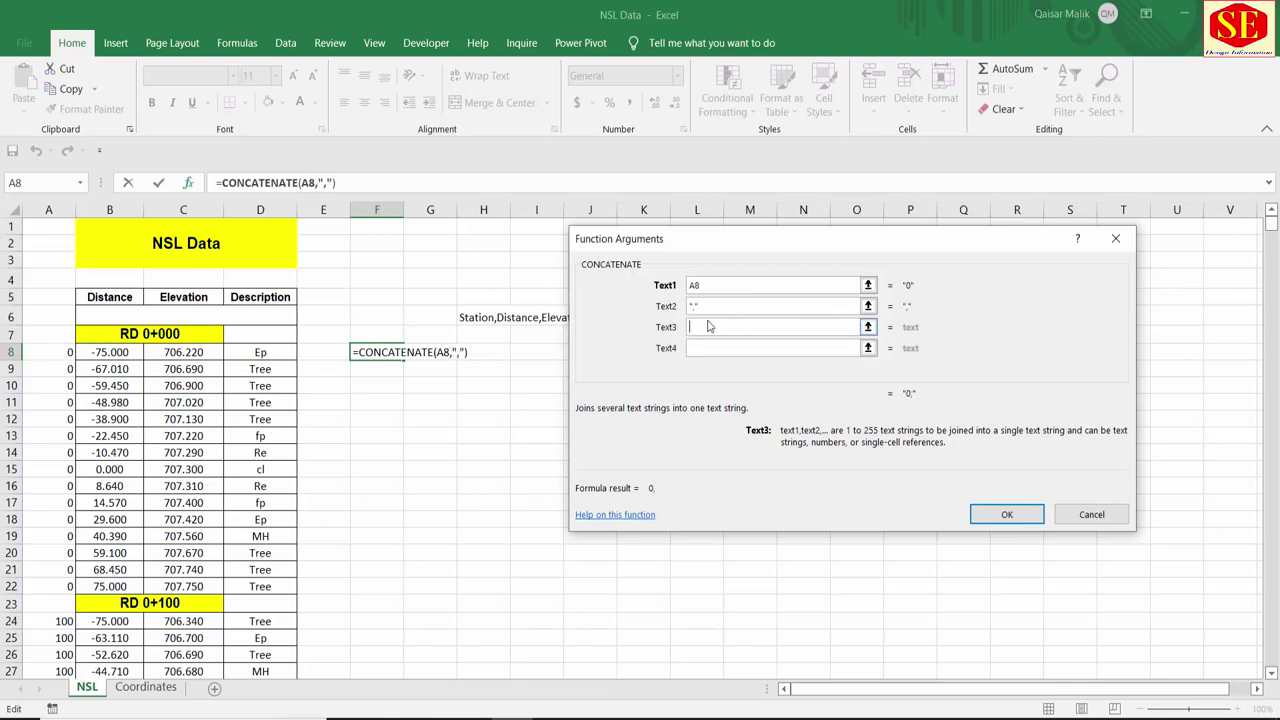
pyautogui.click(100, 352)
# Add commas, C8 and D8 to the formula and confirm it, giving 0,-75,706.22,Ep.
pyautogui.click(708, 347)
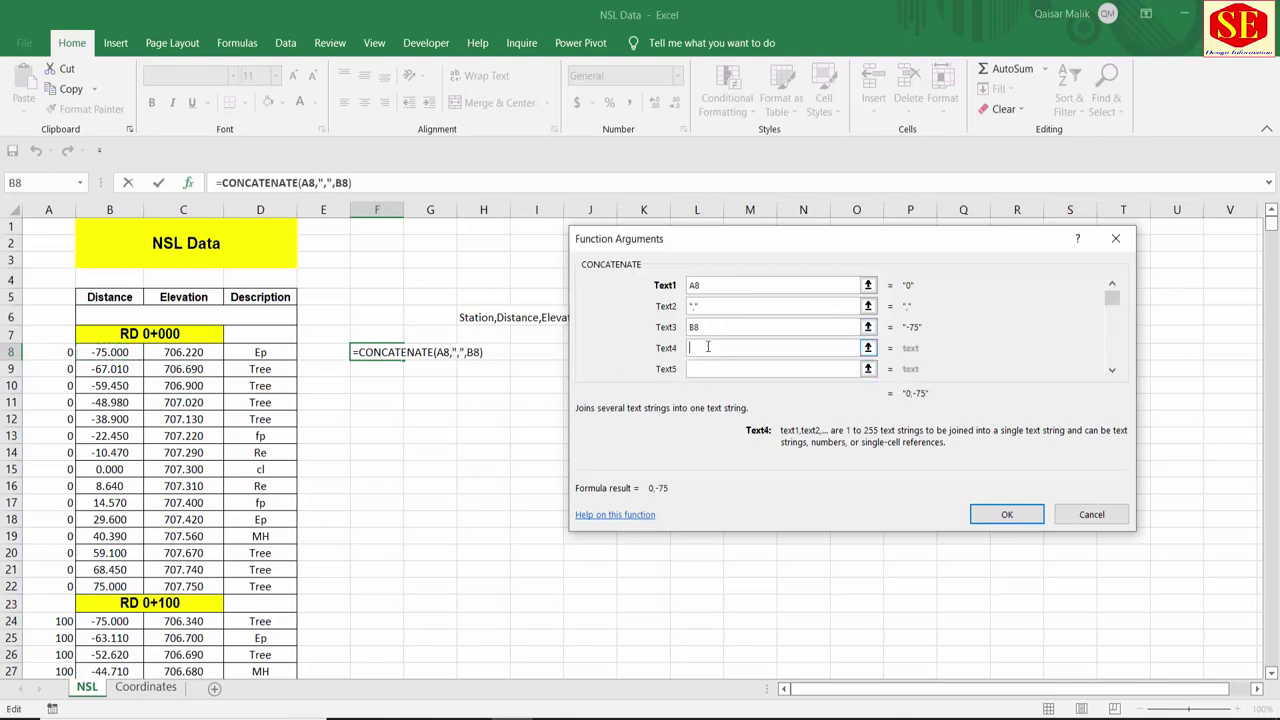
pyautogui.write(',')
pyautogui.click(716, 368)
pyautogui.click(190, 350)
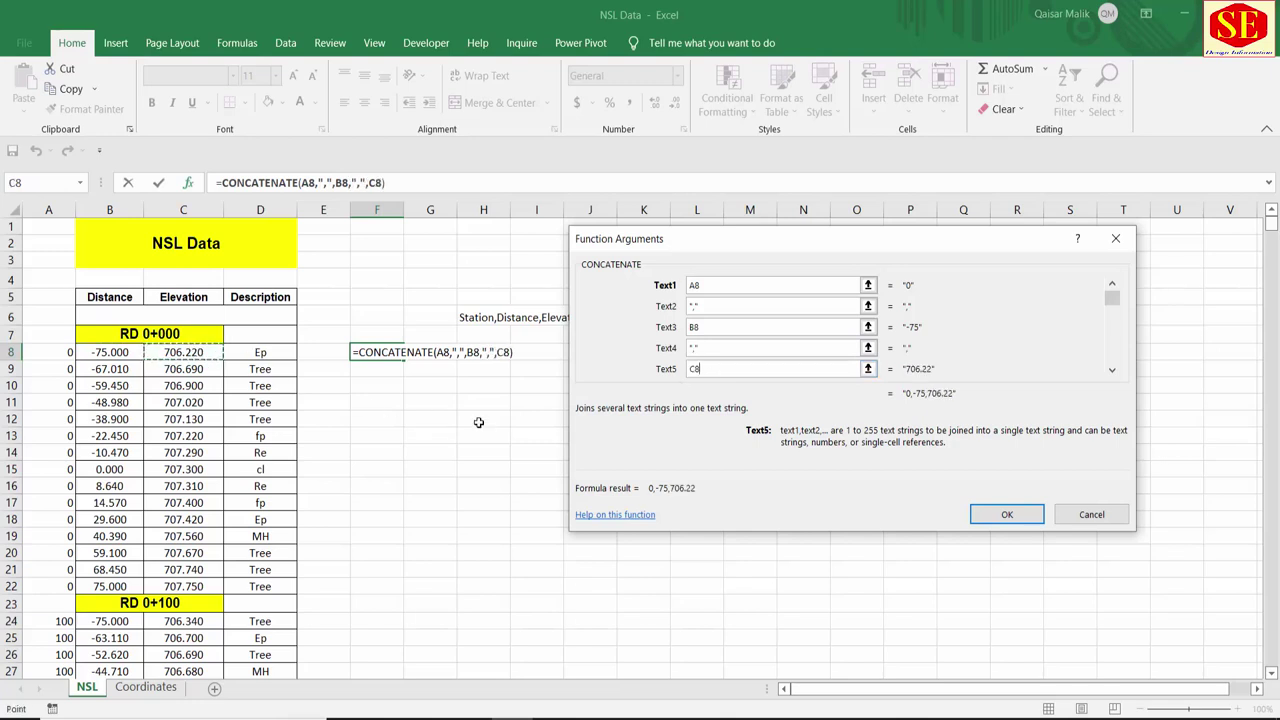
pyautogui.scroll(-2, 900, 340)
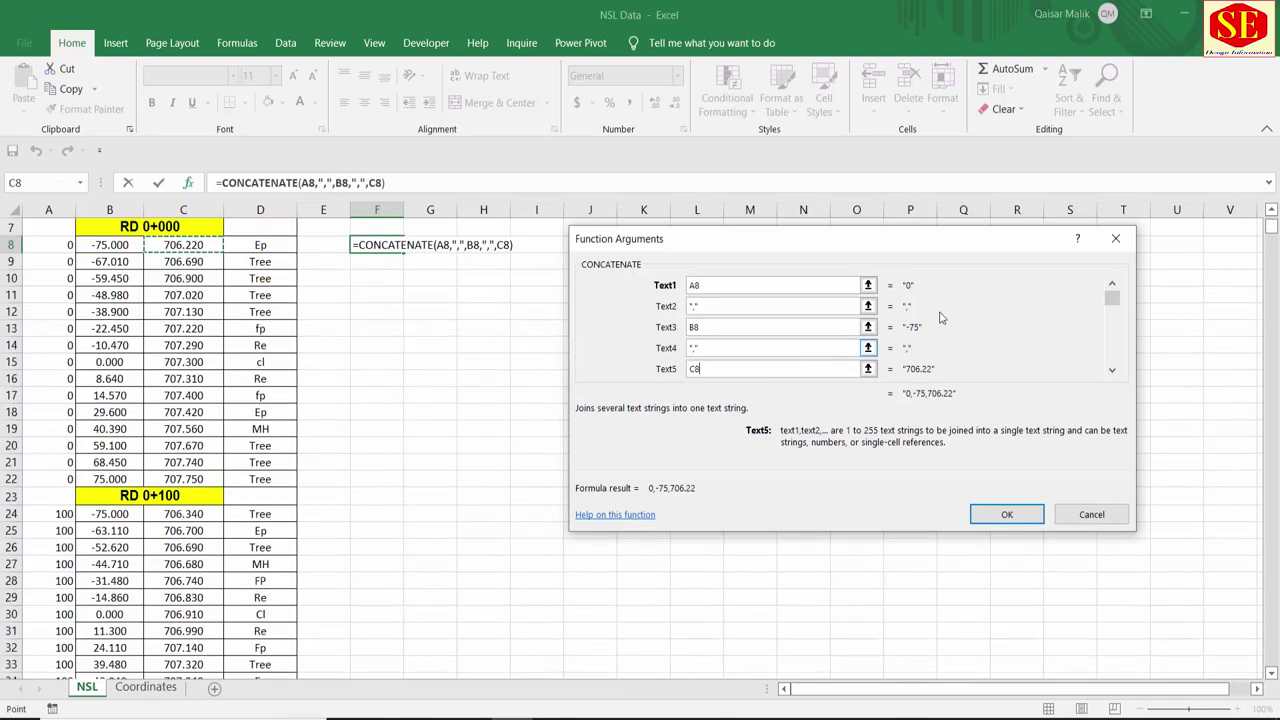
pyautogui.click(1111, 370)
pyautogui.click(709, 349)
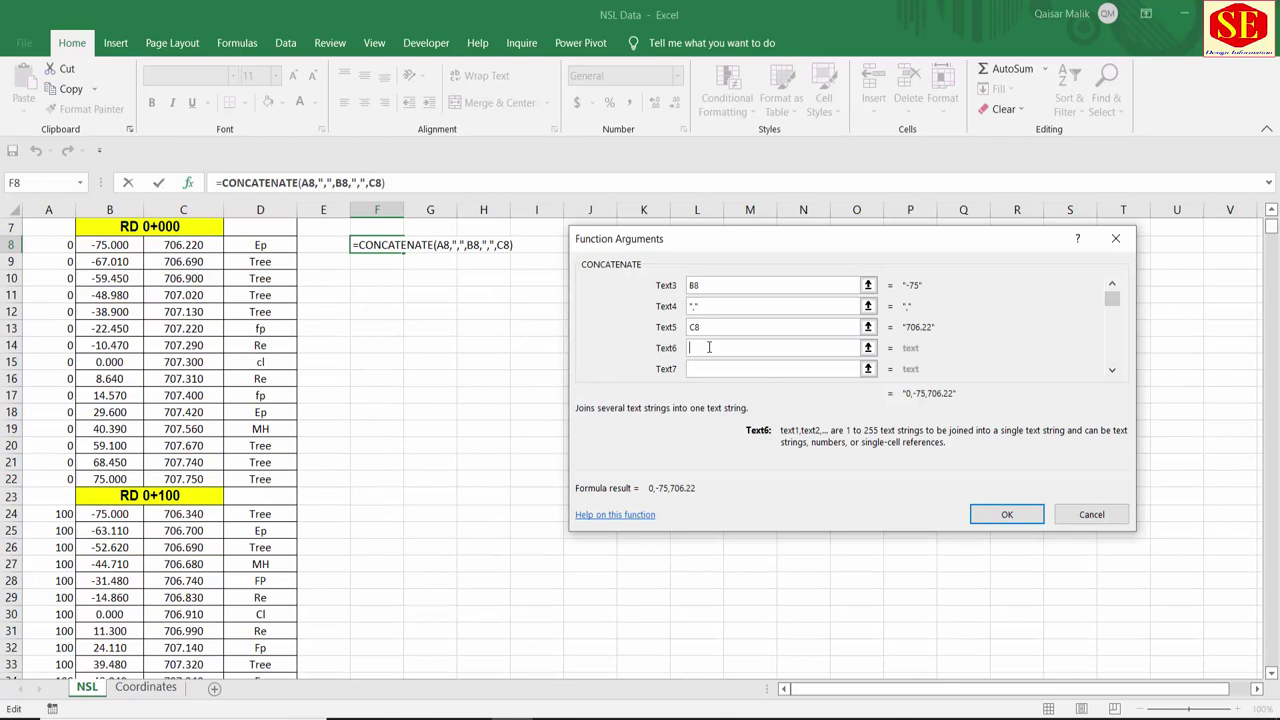
pyautogui.write(',')
pyautogui.press('Tab')
pyautogui.click(265, 240)
pyautogui.click(1007, 514)
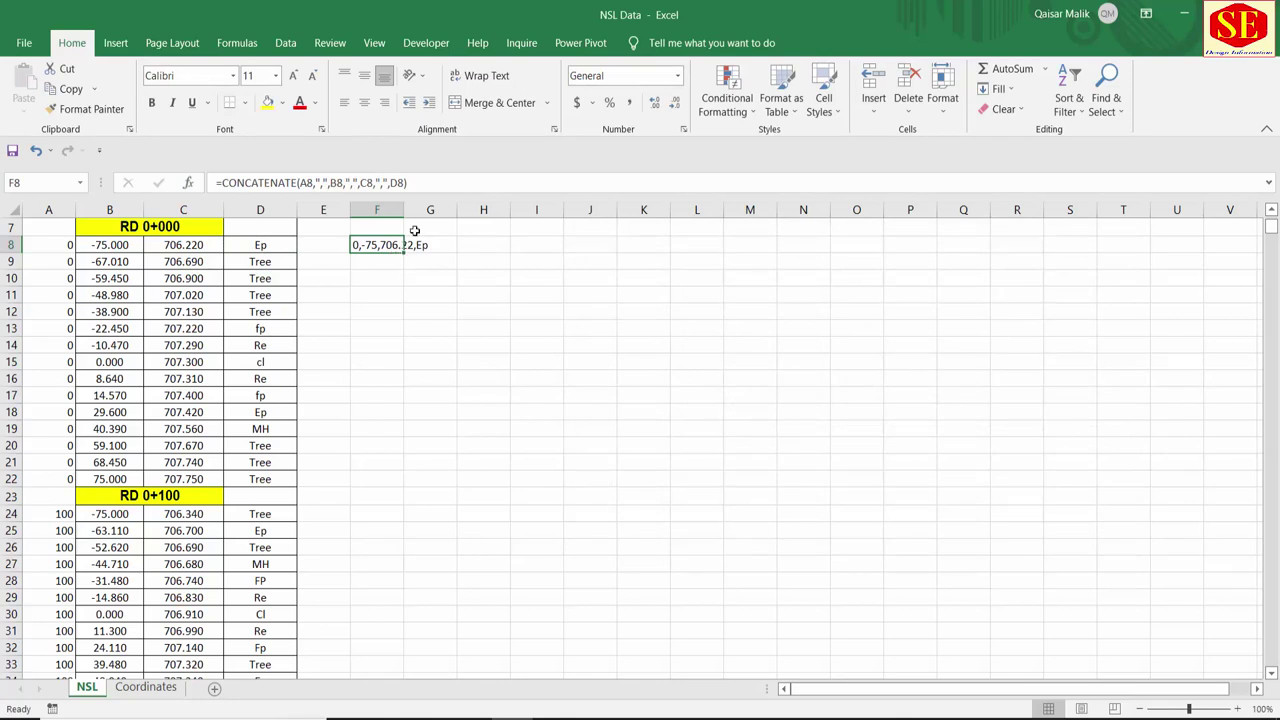
# Widen column F and look over F8's existing formula without changing it.
pyautogui.moveTo(403, 209); pyautogui.dragTo(497, 209)
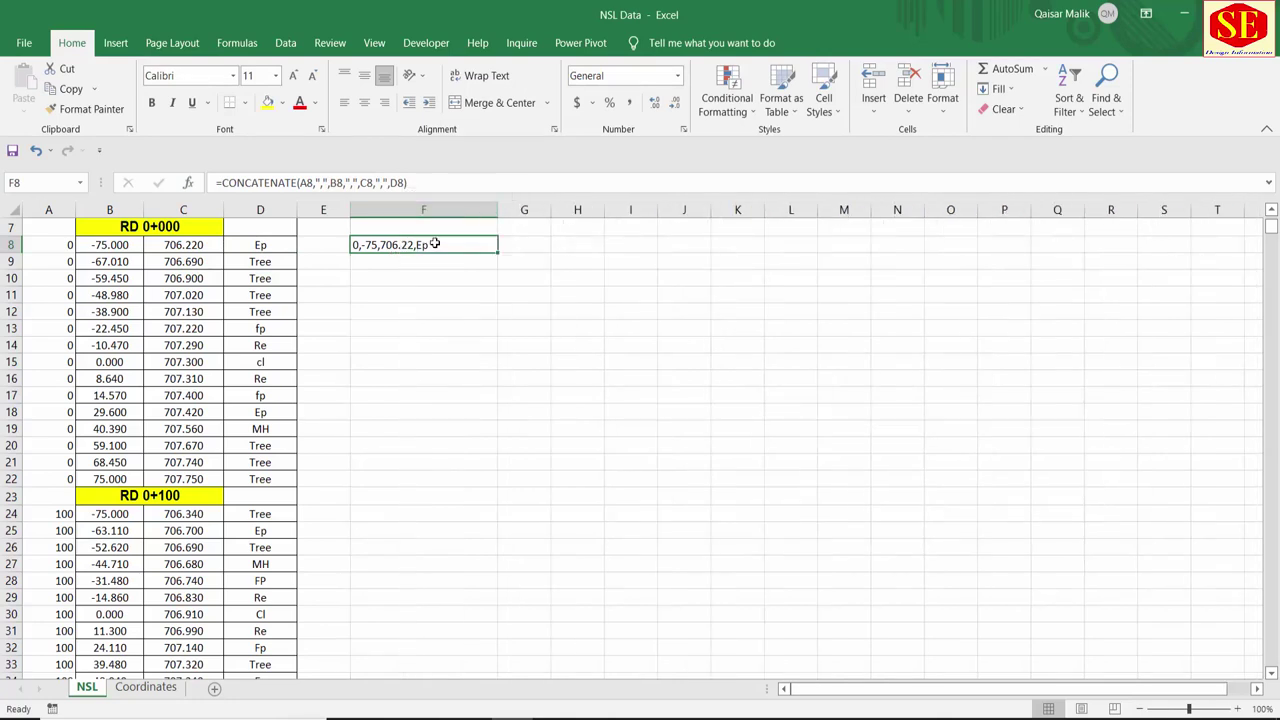
pyautogui.doubleClick(366, 244)
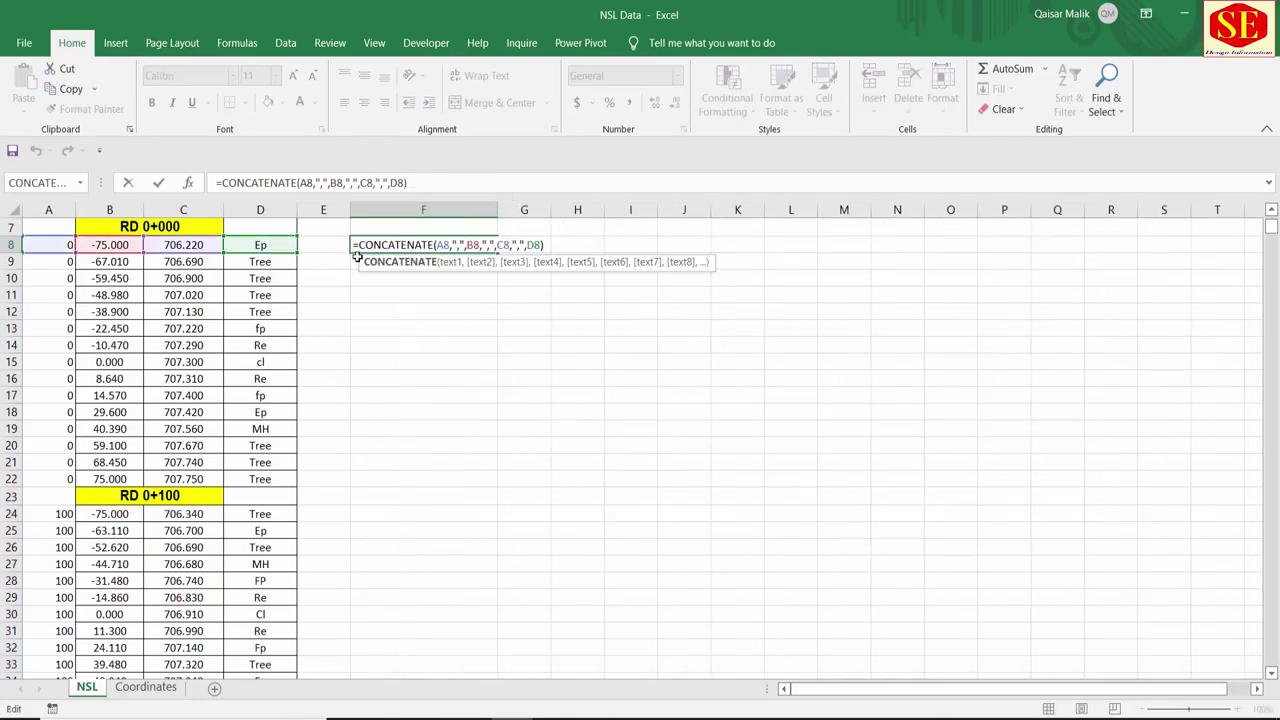
pyautogui.press('Escape')
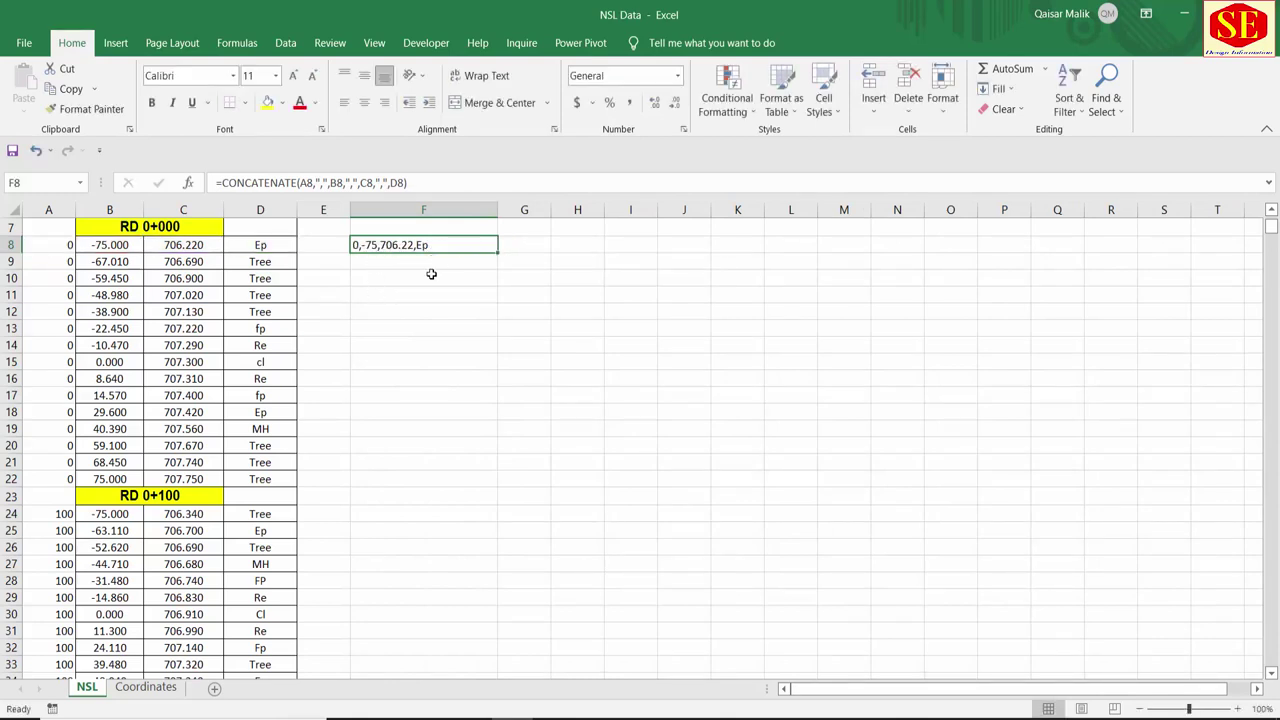
# Enter =A9&","&B9&","&C9&","&D9 in F9 to join row 9's values with commas.
pyautogui.click(421, 264)
pyautogui.write('=')
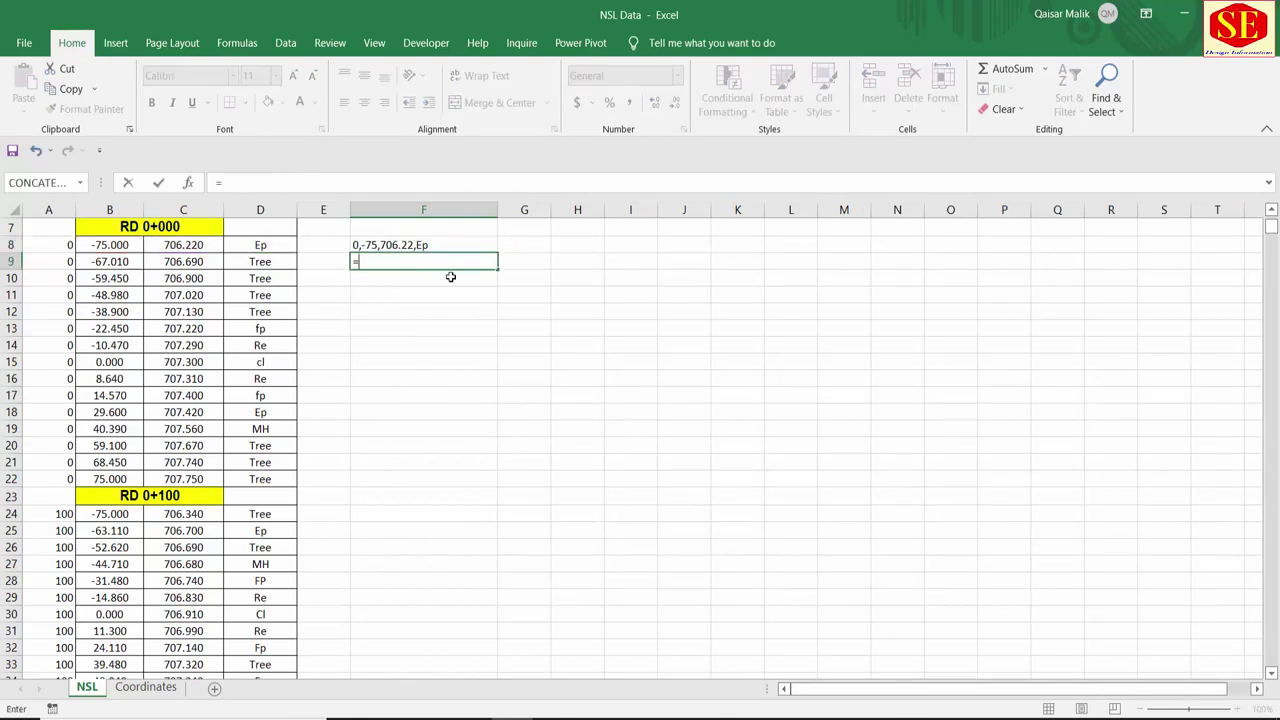
pyautogui.click(57, 259)
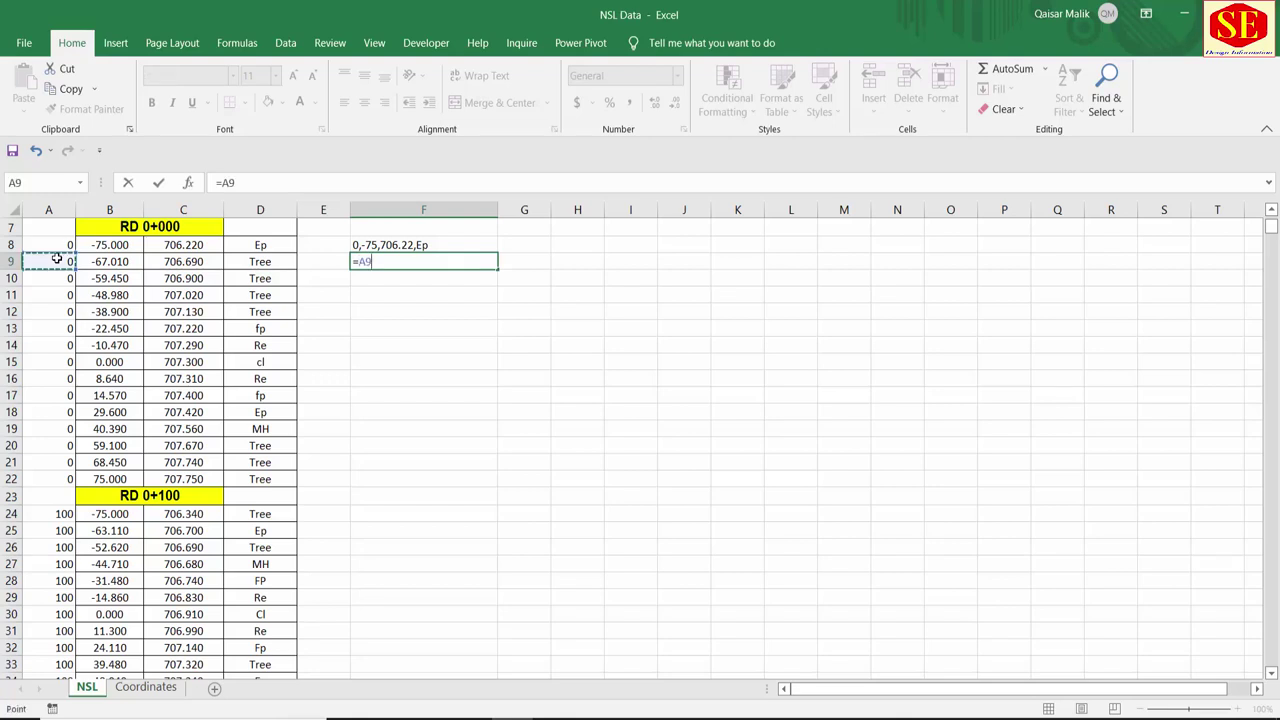
pyautogui.write('&","')
pyautogui.write('&')
pyautogui.click(89, 260)
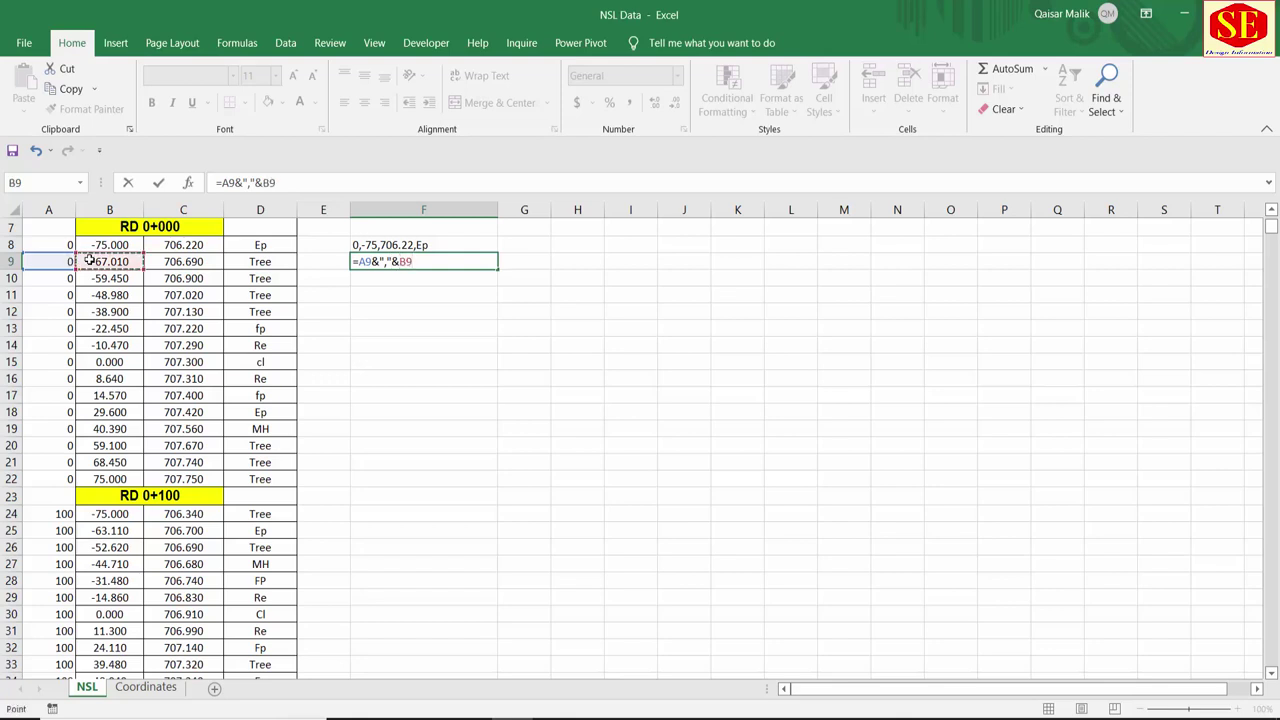
pyautogui.write('&","&')
pyautogui.click(173, 262)
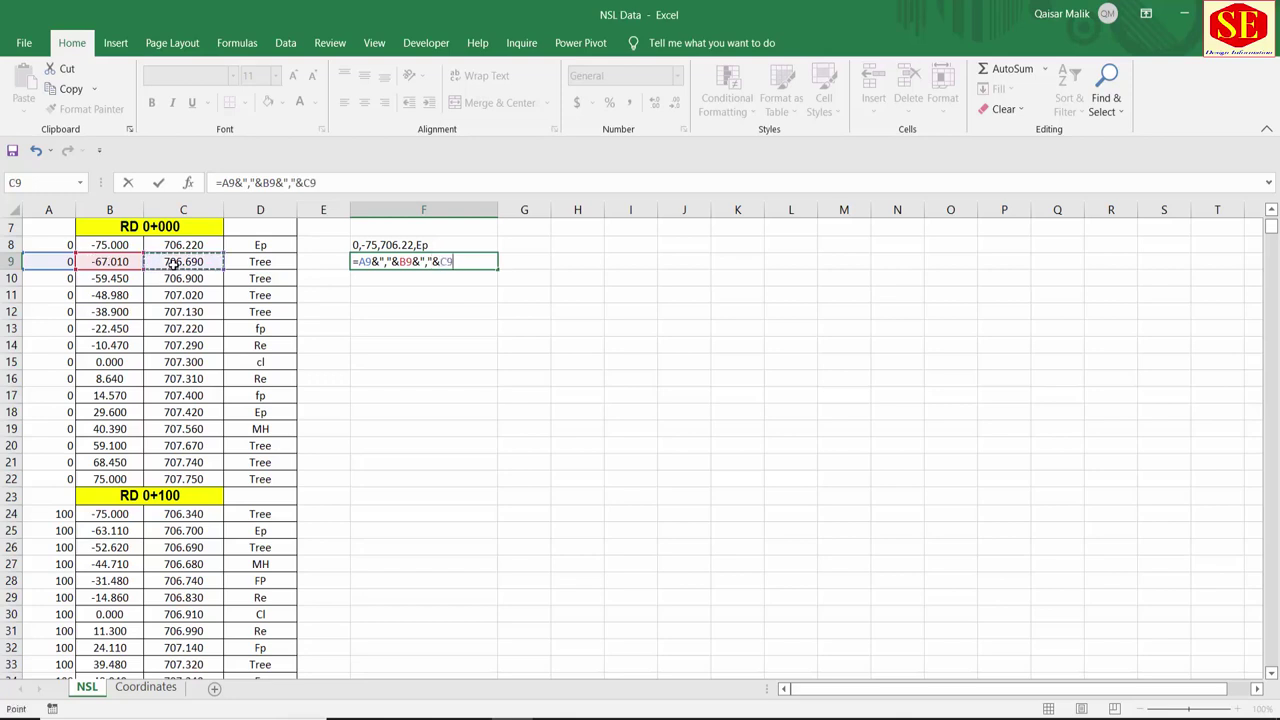
pyautogui.write('&","&')
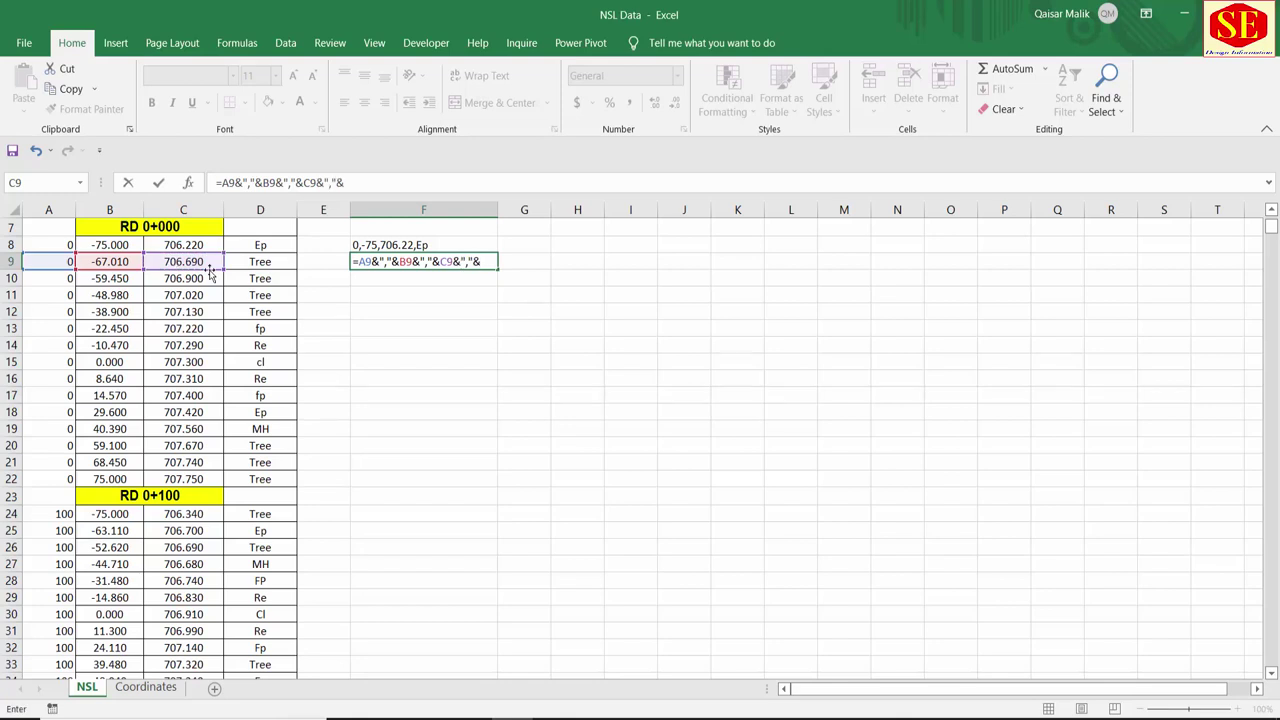
pyautogui.click(260, 263)
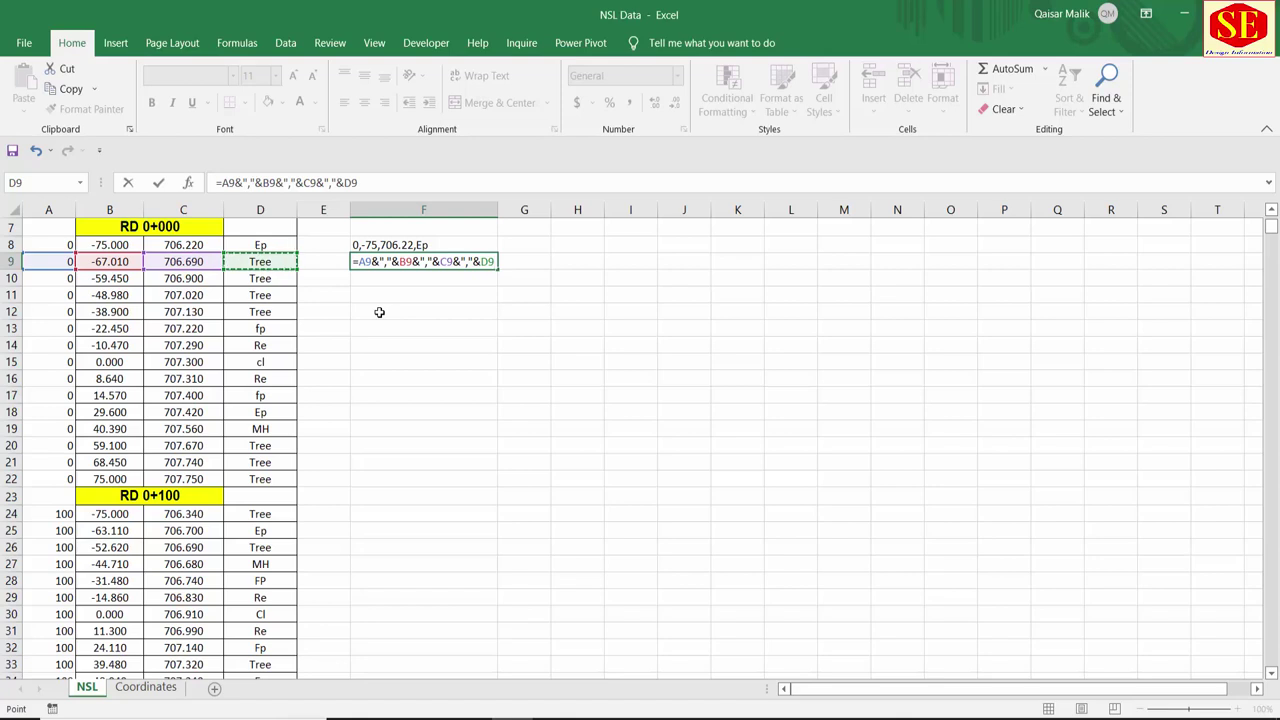
pyautogui.press('Return')
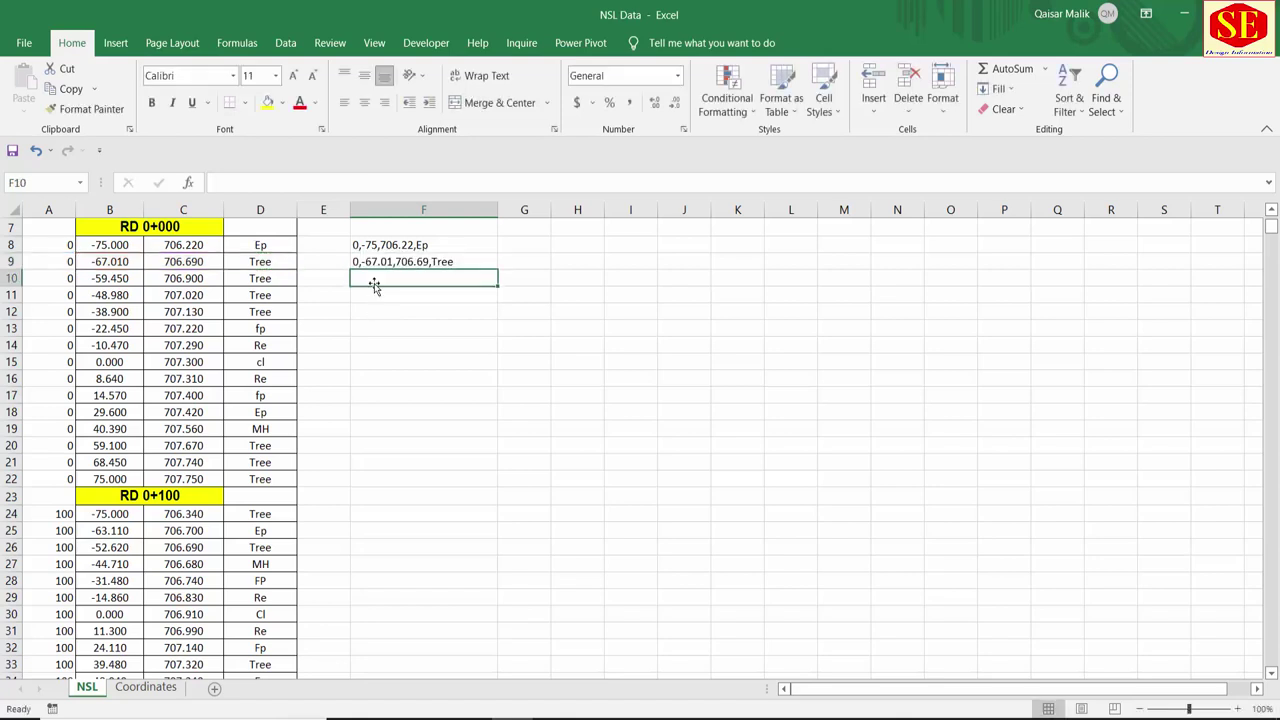
# Compare F9's formula, showing 0,-67.01,706.69,Tree, against F8's formula.
pyautogui.click(385, 262)
pyautogui.doubleClick(385, 262)
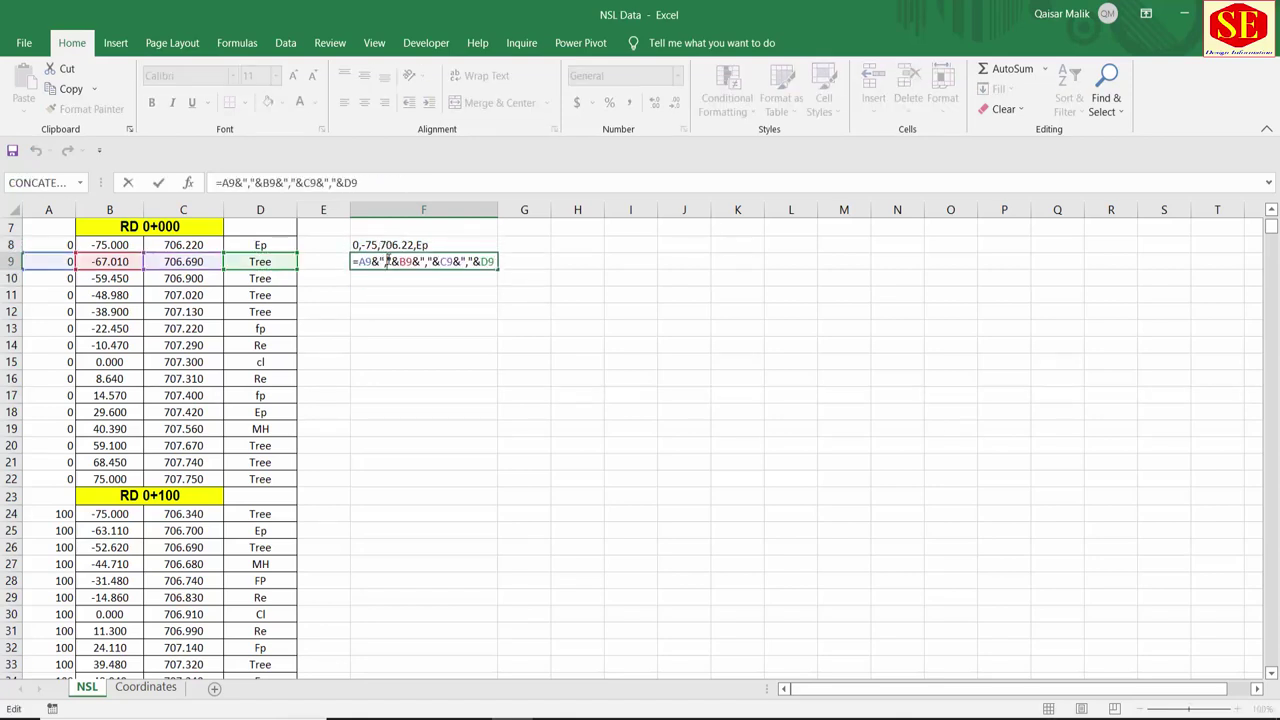
pyautogui.press('Escape')
pyautogui.click(393, 244)
pyautogui.doubleClick(393, 244)
pyautogui.press('Escape')
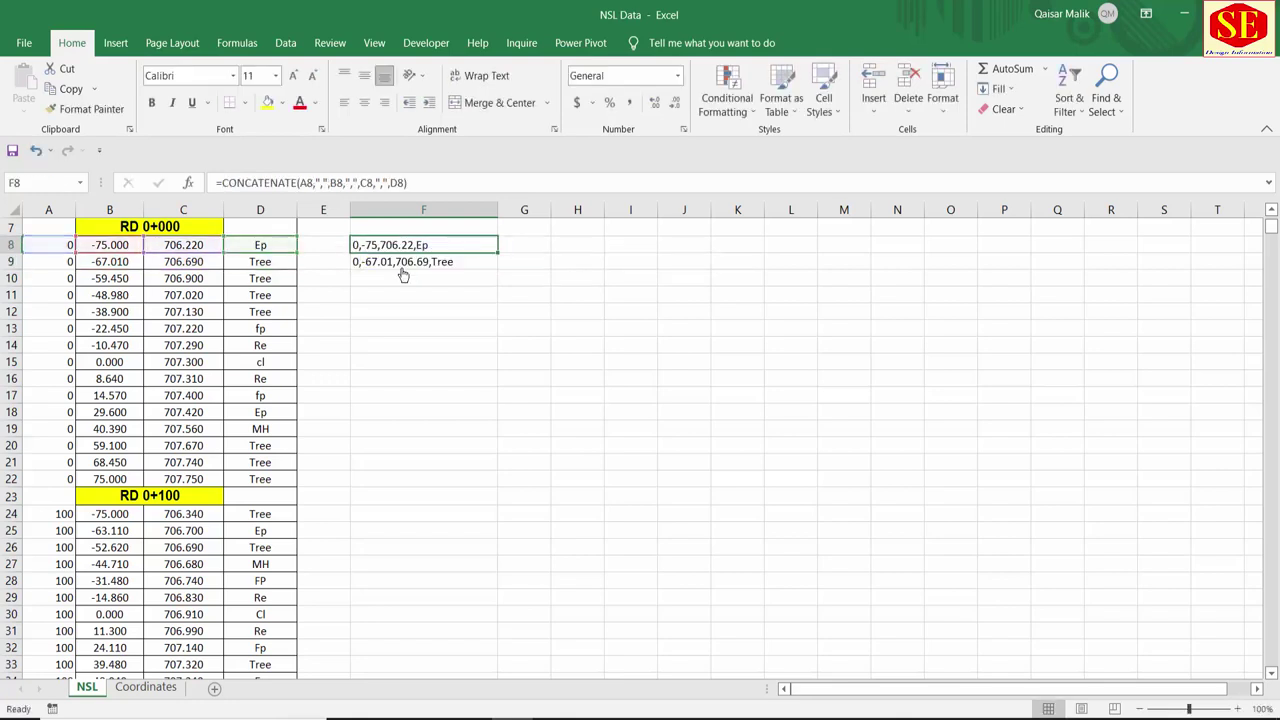
pyautogui.click(393, 265)
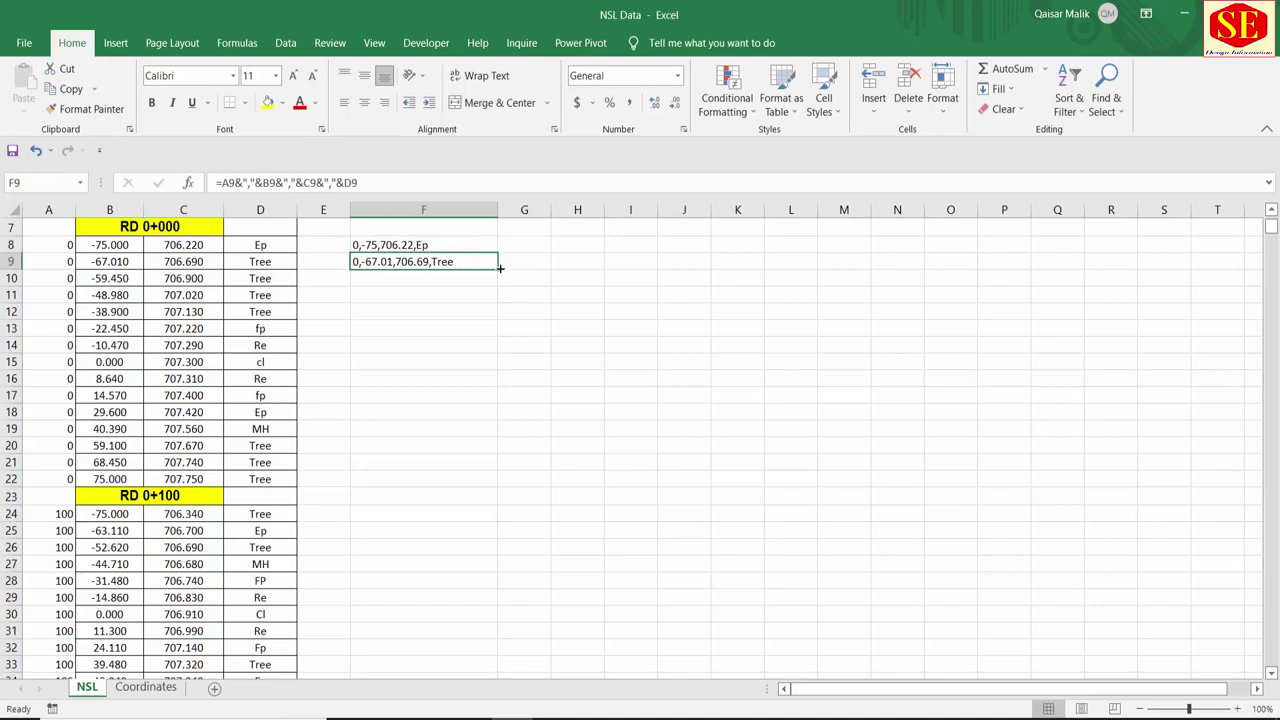
# Fill the F9 formula down column F and clear results beside RD 6+600, 6+500, 6+400.
pyautogui.moveTo(499, 268)
pyautogui.mouseDown()
pyautogui.moveTo(497, 668)
pyautogui.moveTo(497, 570)
pyautogui.moveTo(494, 668)
pyautogui.moveTo(491, 652)
pyautogui.mouseUp()
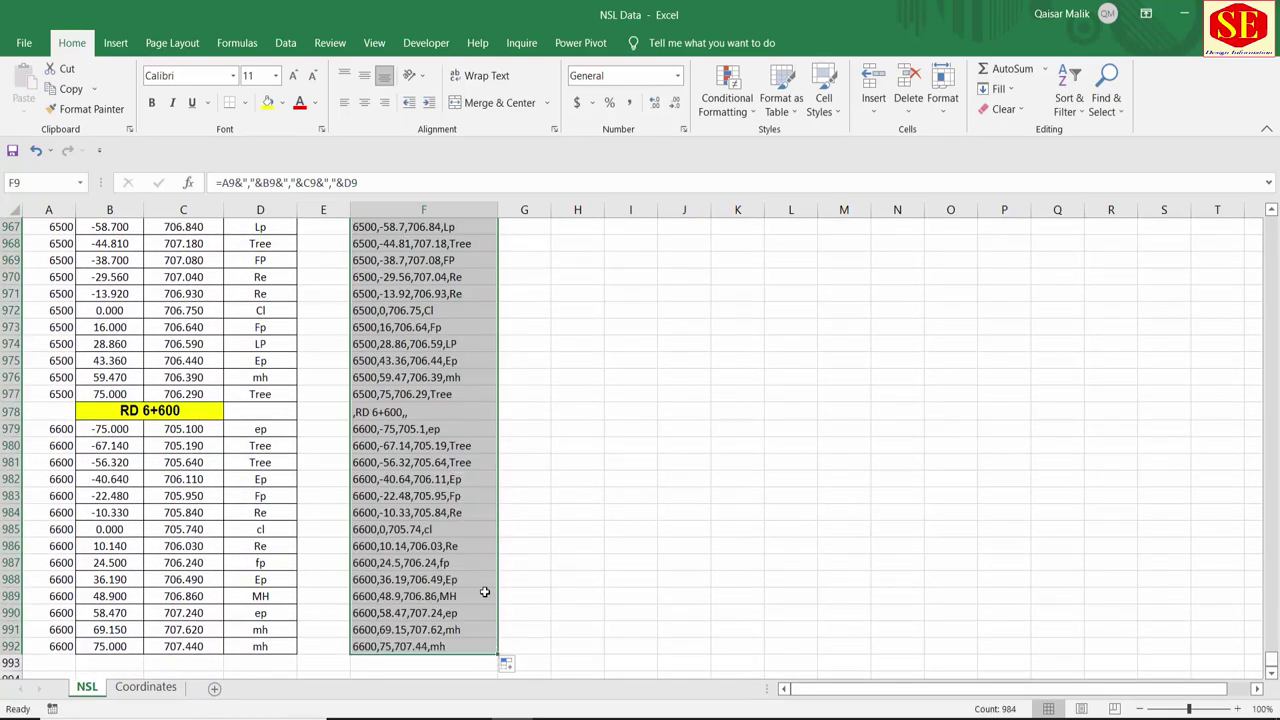
pyautogui.click(390, 416)
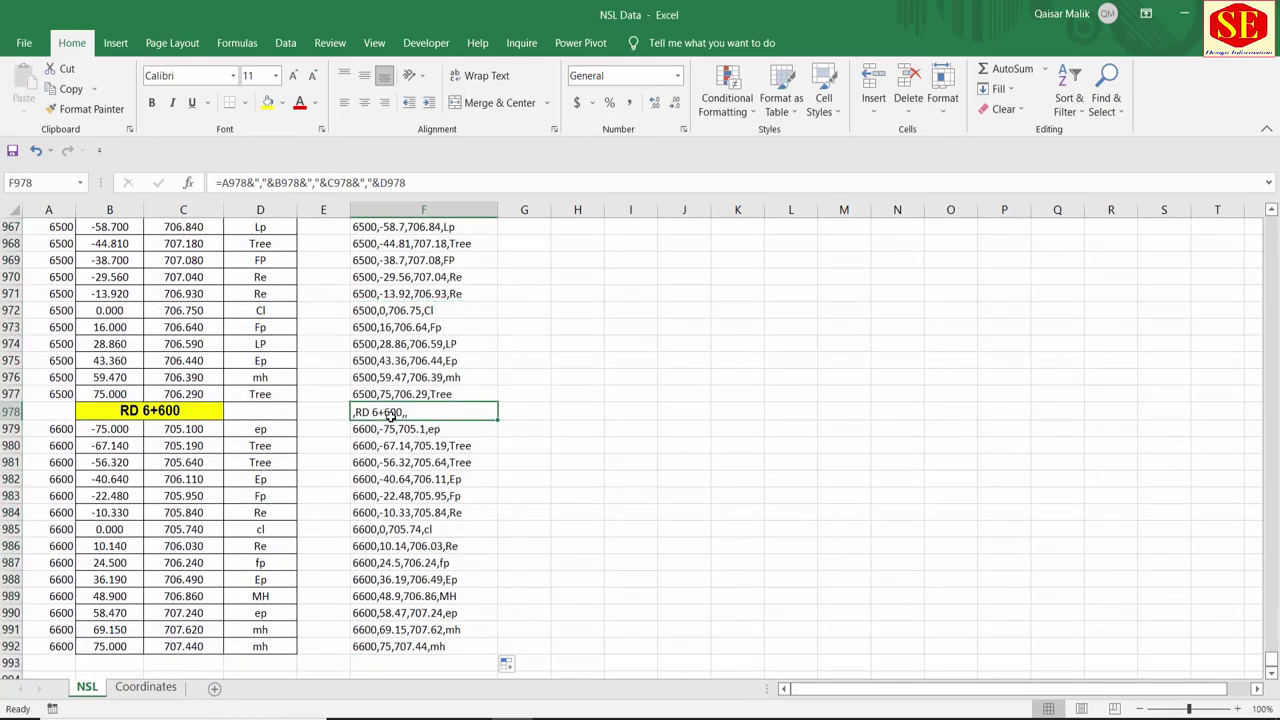
pyautogui.press('Delete')
pyautogui.scroll(3, 390, 416)
pyautogui.click(388, 330)
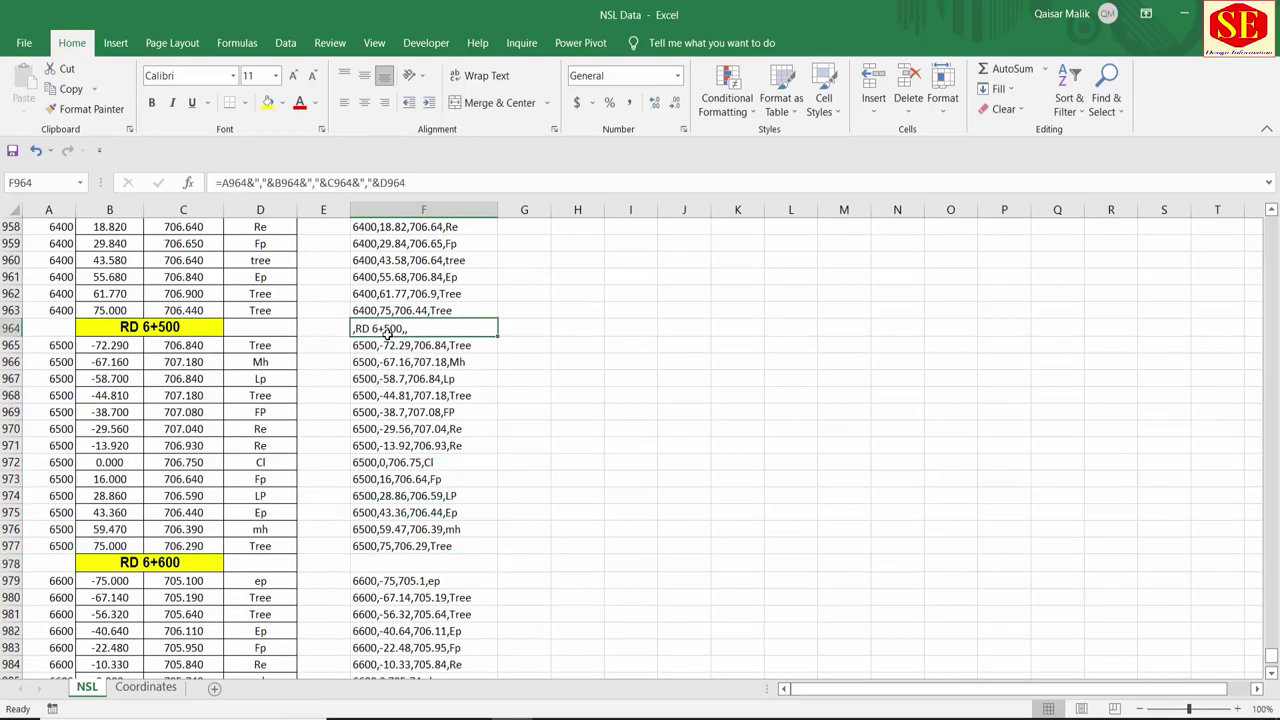
pyautogui.press('Delete')
pyautogui.scroll(1, 390, 330)
pyautogui.scroll(2, 420, 310)
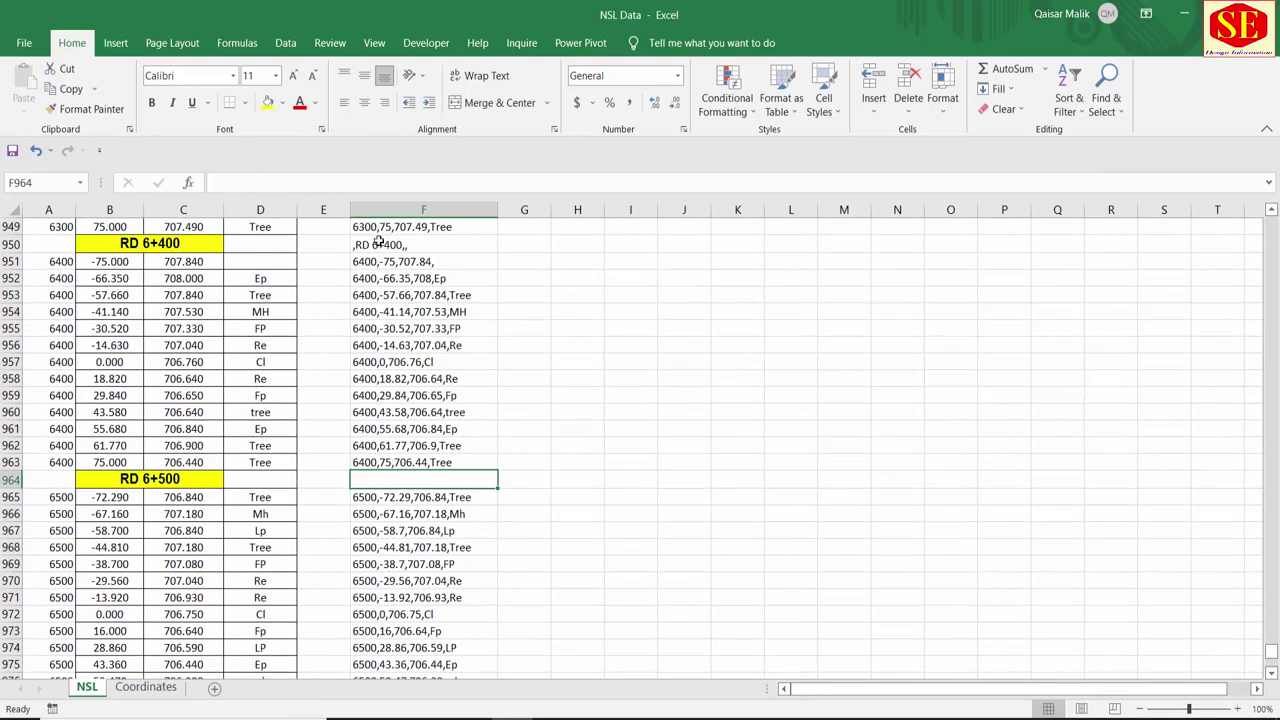
pyautogui.click(380, 245)
pyautogui.press('Delete')
# Clear the column F results beside the RD 6+300 and RD 6+200 heading rows.
pyautogui.scroll(1, 395, 275)
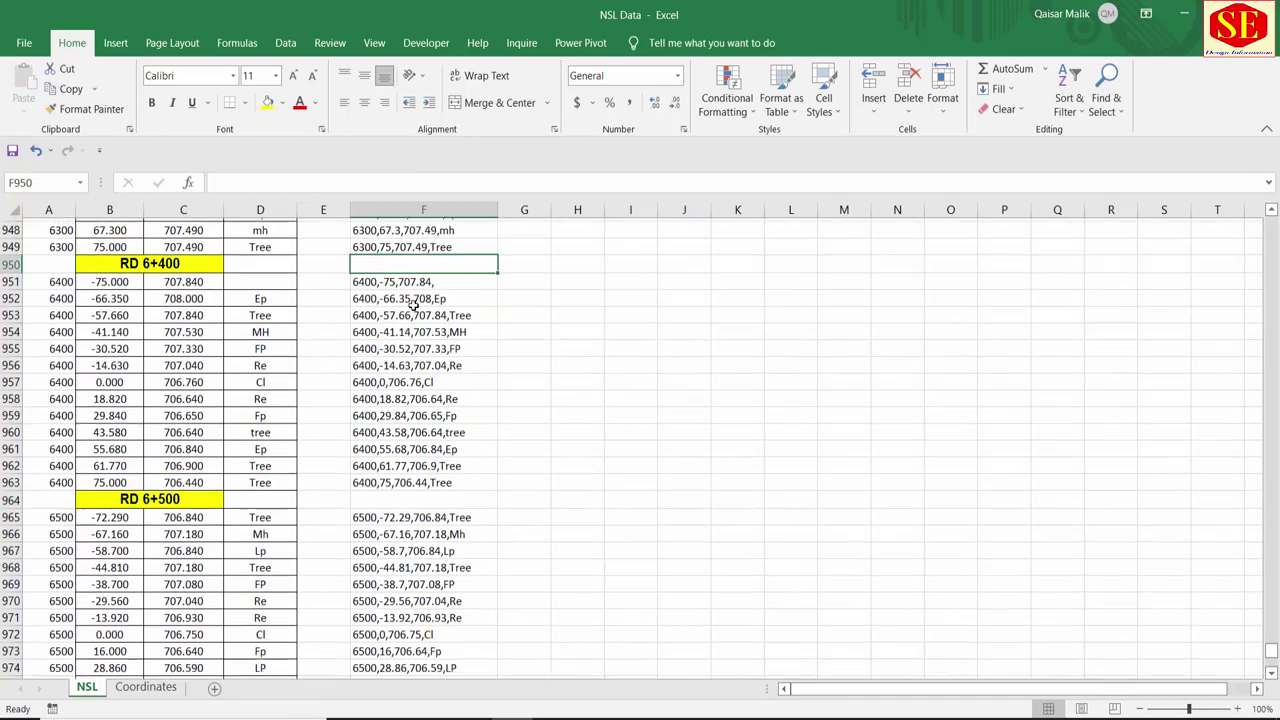
pyautogui.scroll(4, 408, 305)
pyautogui.press('Up')
pyautogui.press('Up')
pyautogui.press('Up')
pyautogui.click(400, 258)
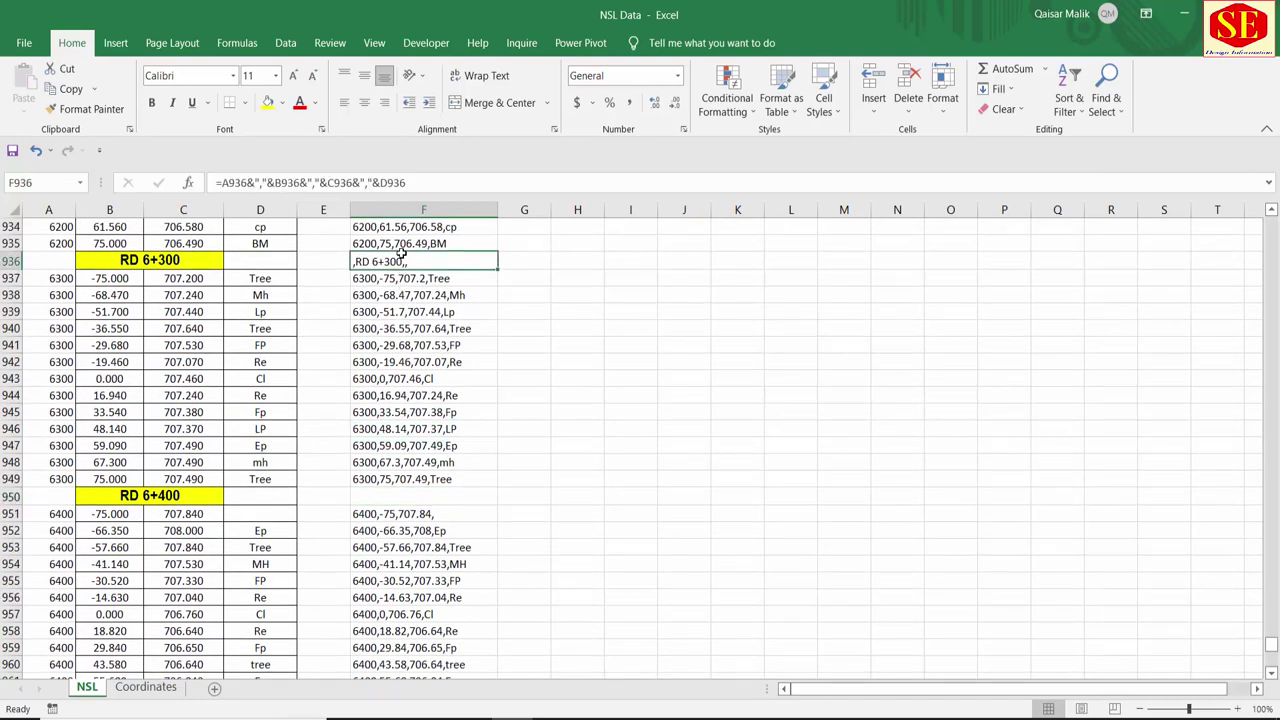
pyautogui.press('Delete')
pyautogui.scroll(5, 410, 300)
pyautogui.click(388, 280)
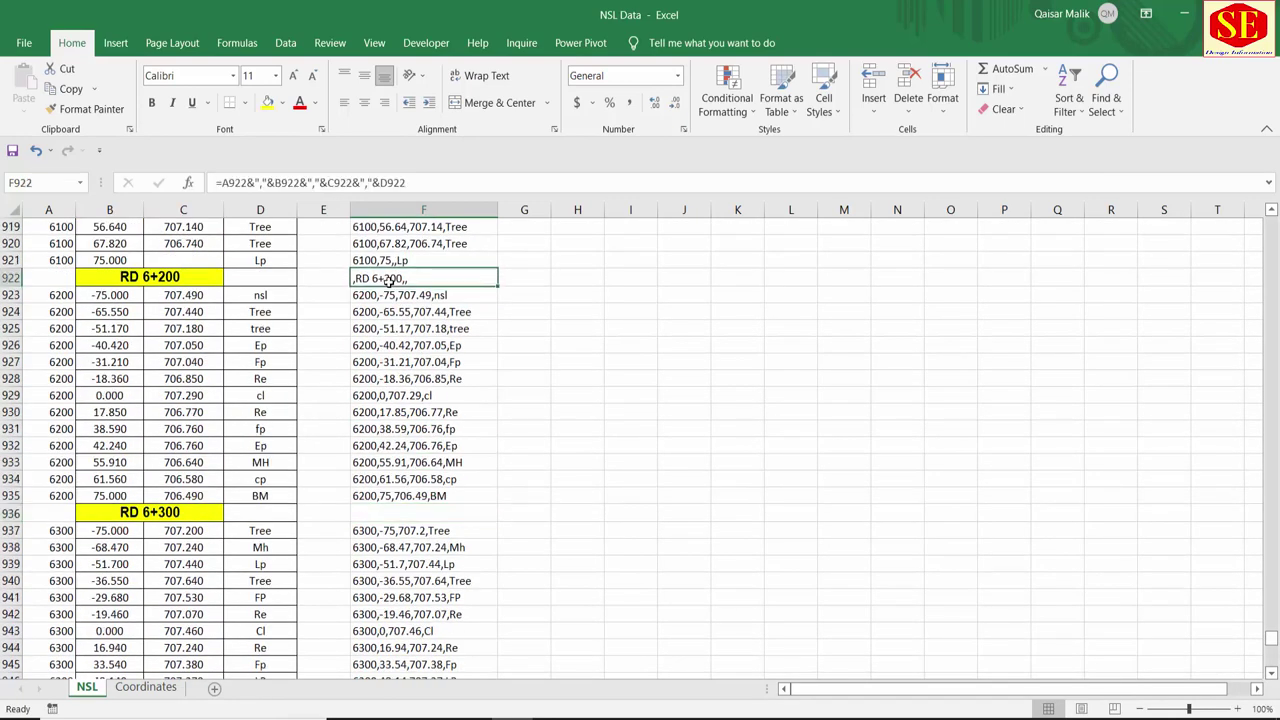
pyautogui.press('Delete')
pyautogui.scroll(3, 388, 281)
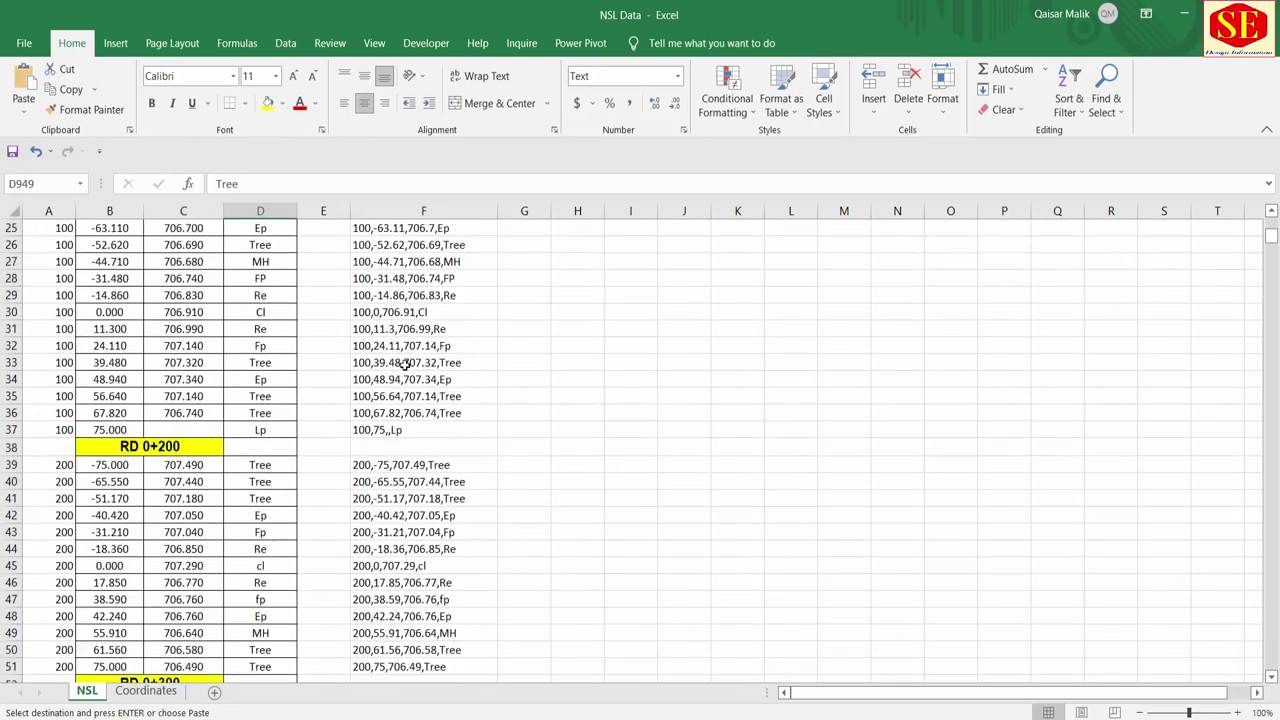
# Inspect the formulas in F32 and F49 and locate the empty cell beside RD 0+300.
pyautogui.click(420, 345)
pyautogui.press('F2')
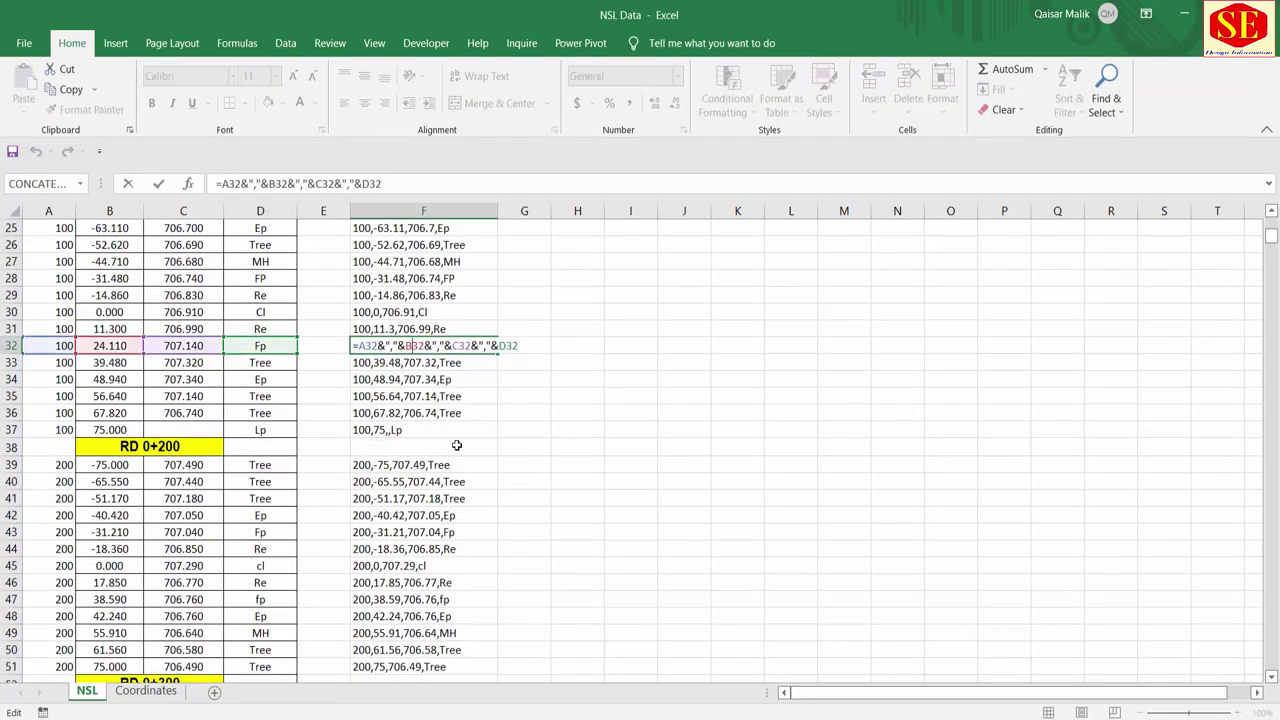
pyautogui.scroll(-5, 456, 445)
pyautogui.scroll(3, 456, 445)
pyautogui.click(392, 448)
pyautogui.hotkey('ctrl', 'Down')
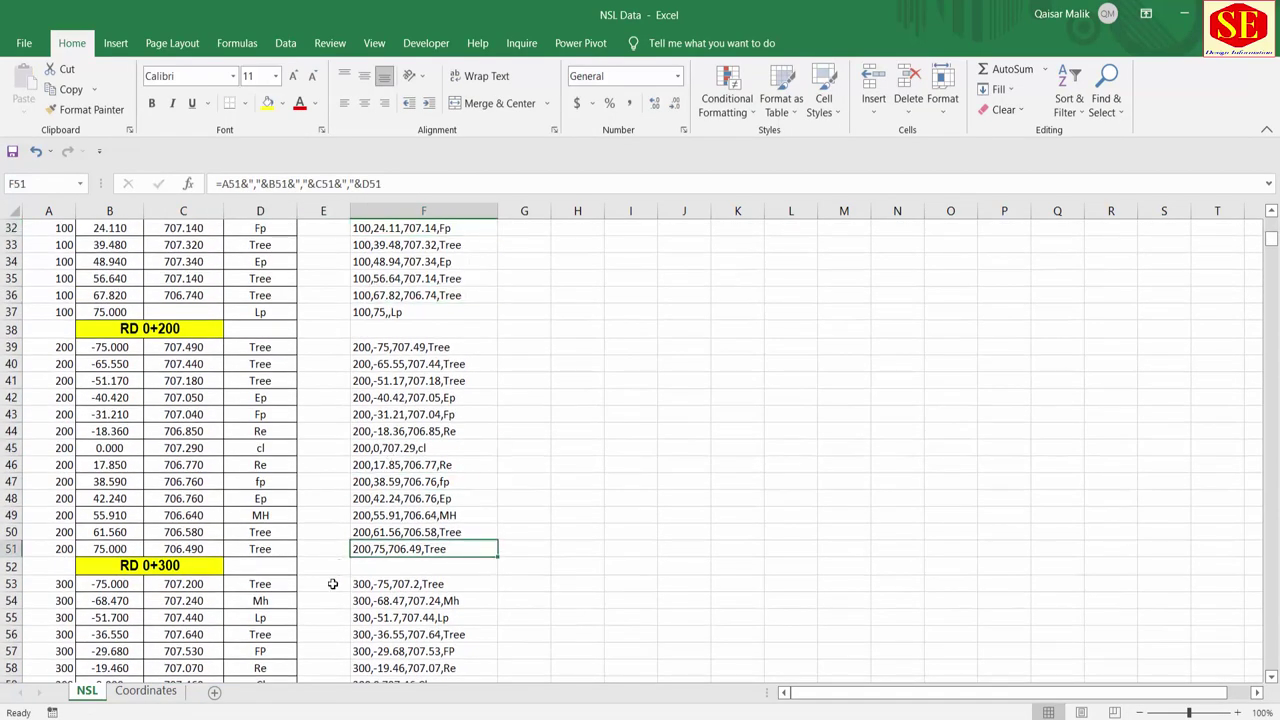
pyautogui.click(378, 567)
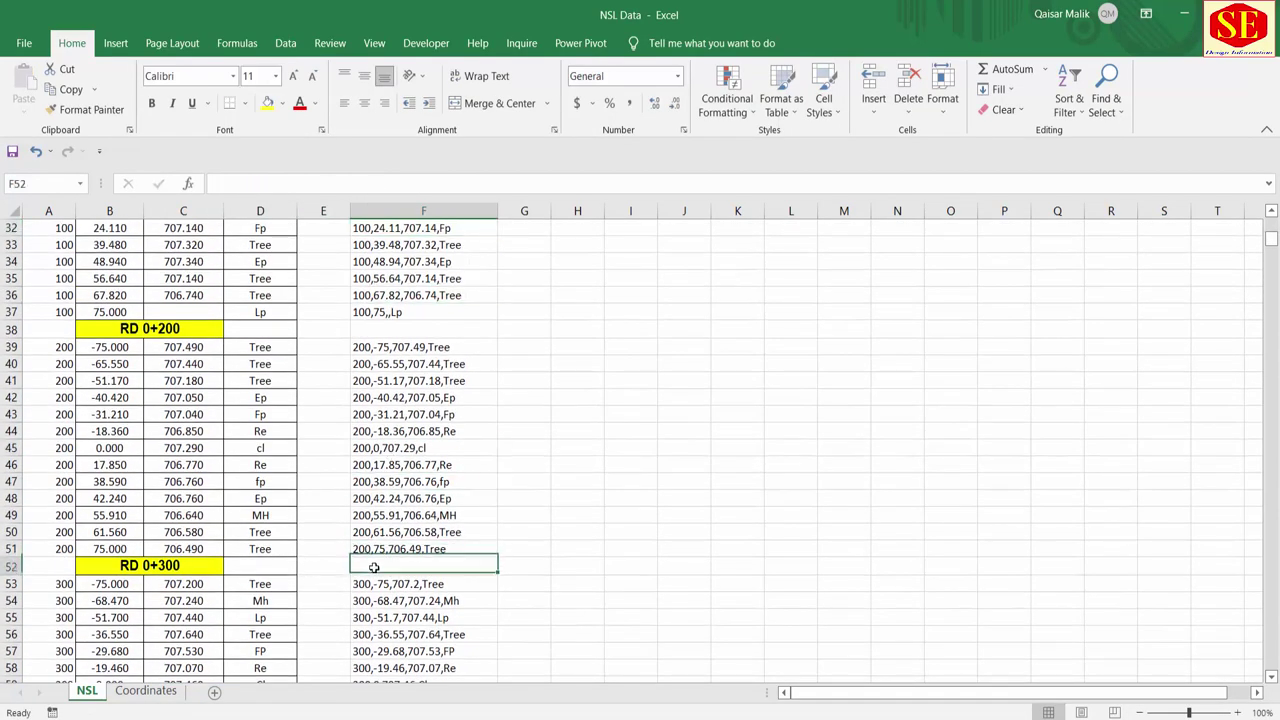
pyautogui.doubleClick(400, 515)
pyautogui.press('Escape')
pyautogui.click(380, 567)
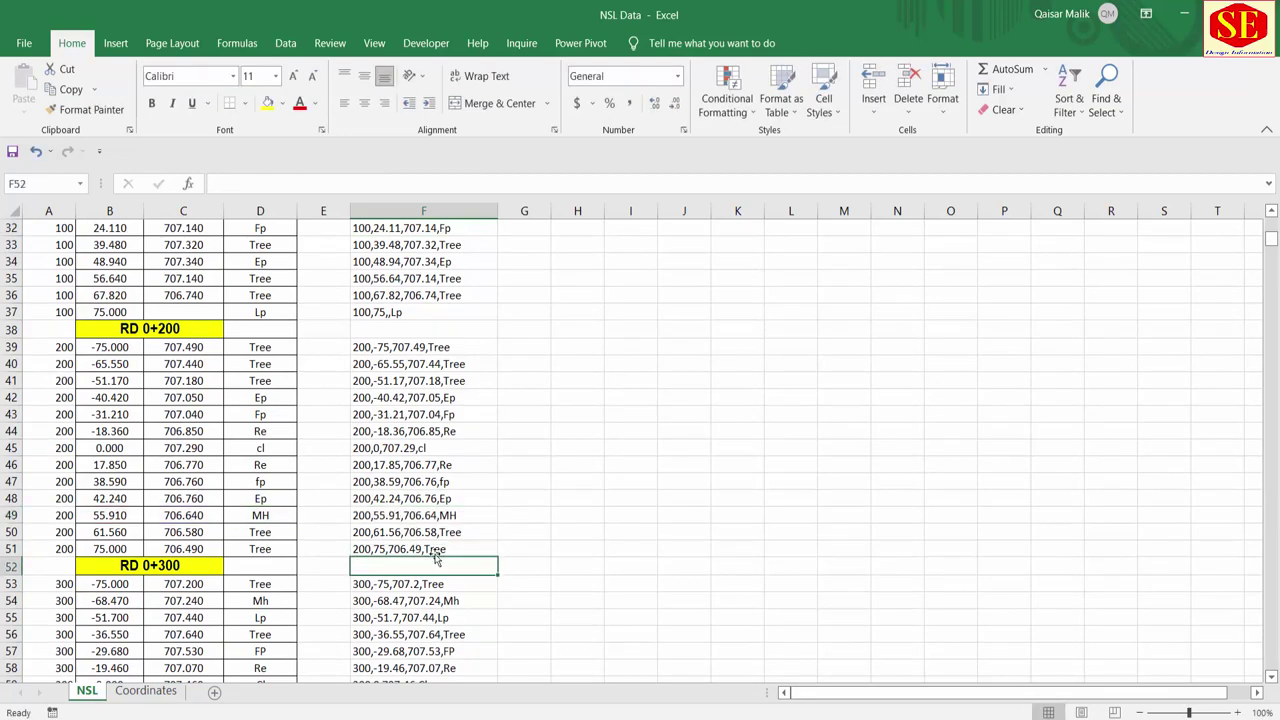
pyautogui.scroll(-4, 421, 446)
# Copy the F53 formula down through row 65 and scroll through the results.
pyautogui.click(393, 381)
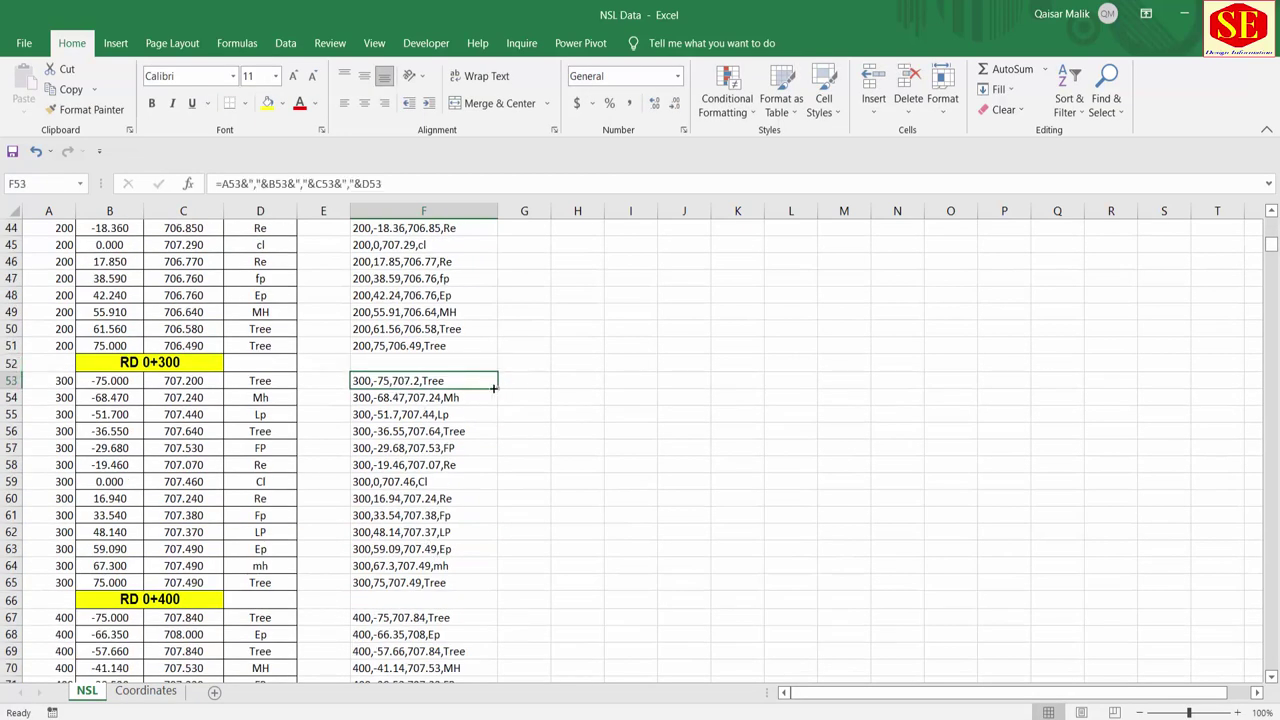
pyautogui.moveTo(497, 389); pyautogui.dragTo(466, 584)
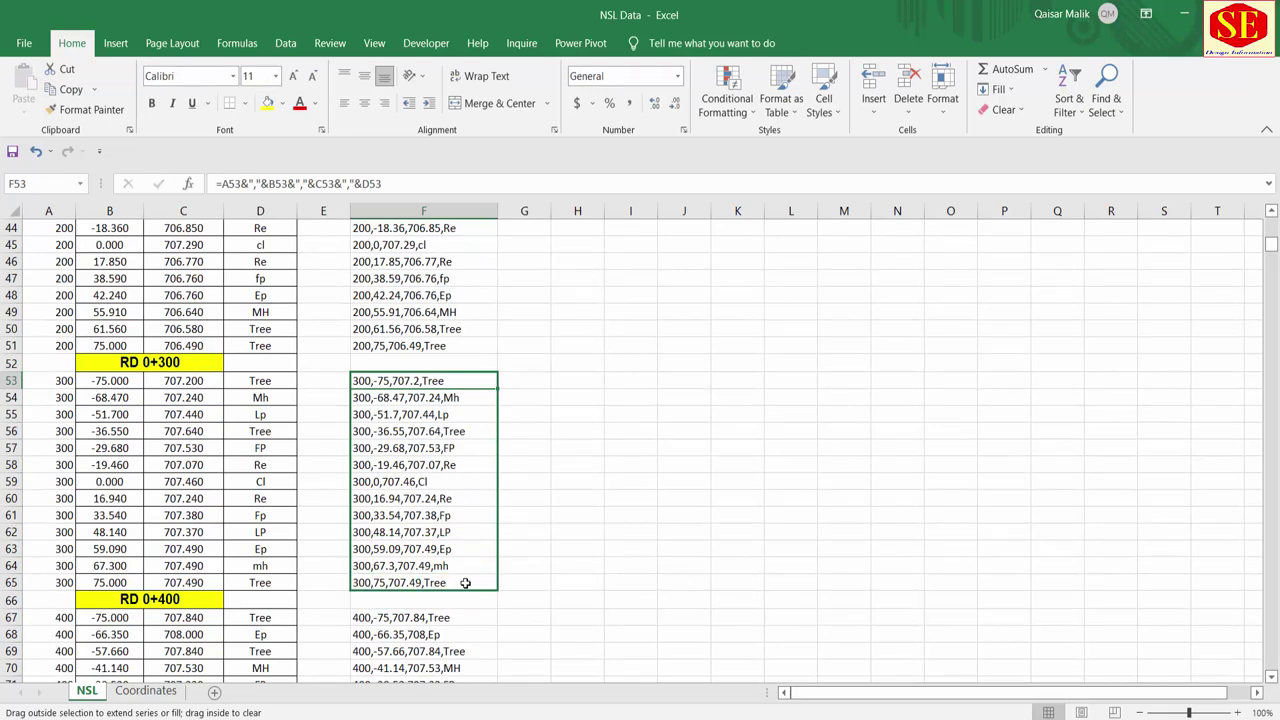
pyautogui.scroll(-4, 480, 530)
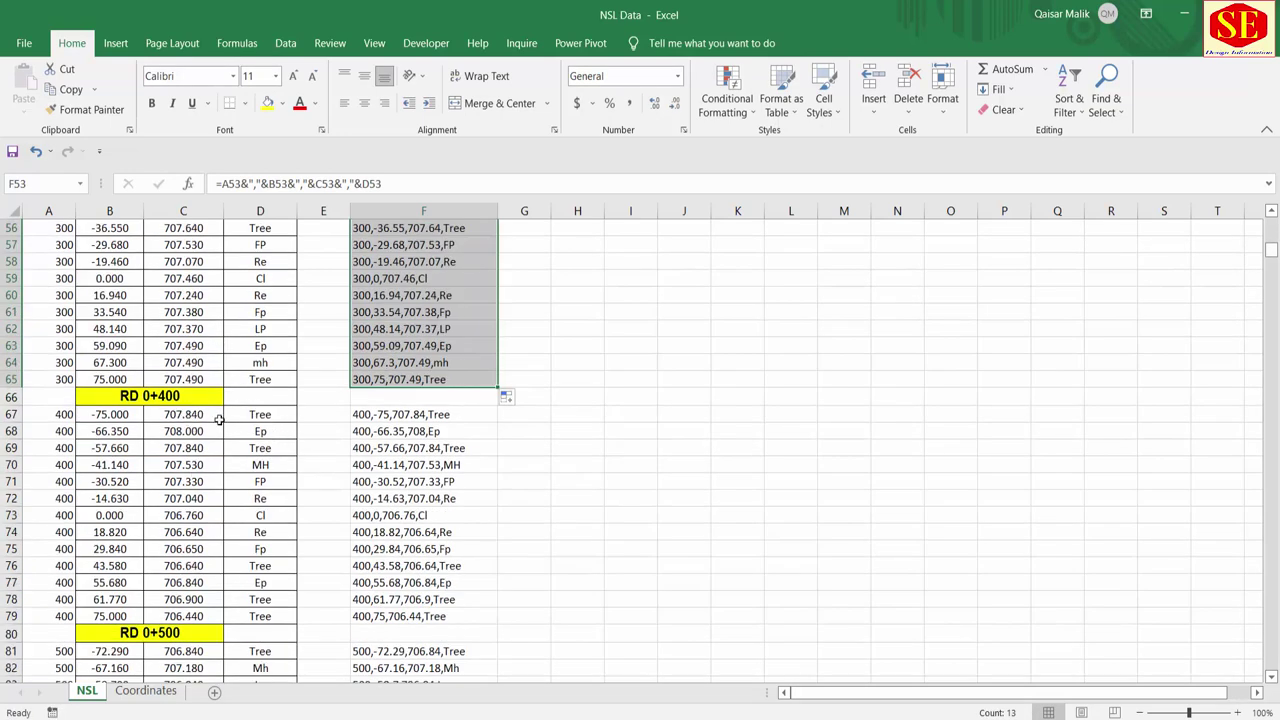
pyautogui.scroll(-6, 451, 480)
pyautogui.scroll(-6, 451, 480)
pyautogui.scroll(-7, 451, 480)
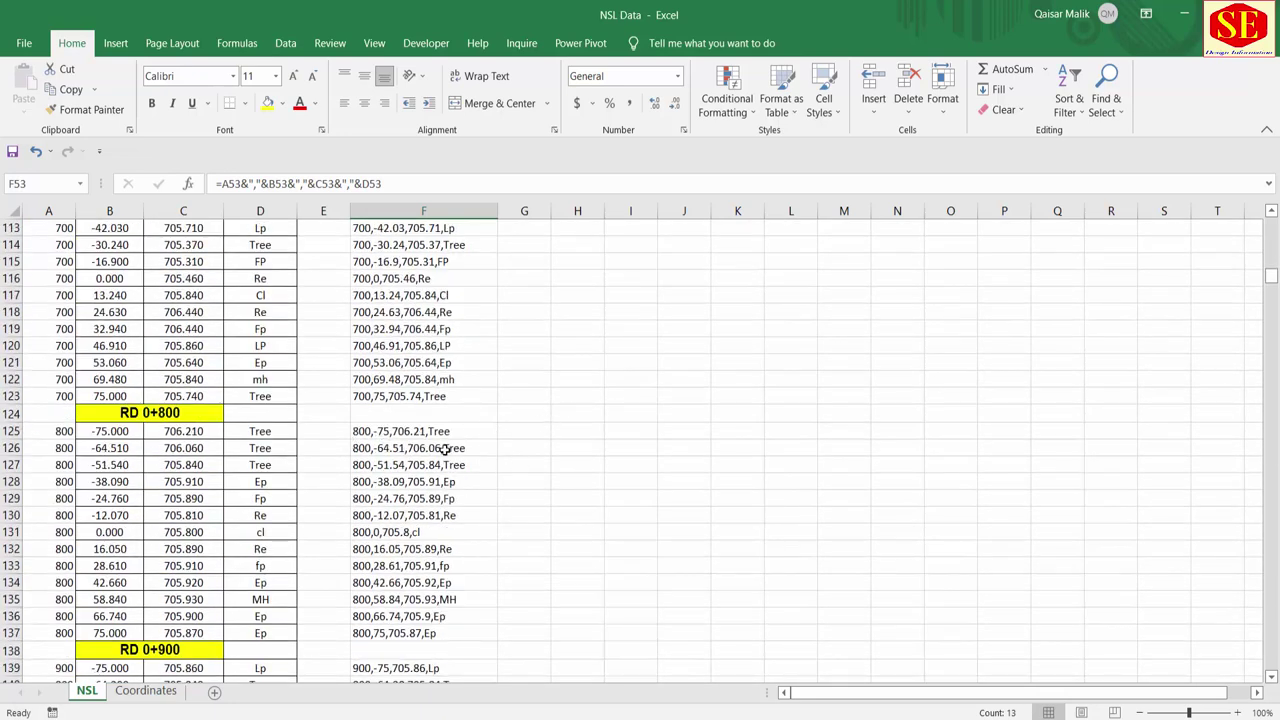
pyautogui.scroll(-5, 445, 450)
pyautogui.moveTo(1271, 278)
pyautogui.mouseDown()
pyautogui.moveTo(1267, 678)
pyautogui.moveTo(1270, 225)
pyautogui.mouseUp()
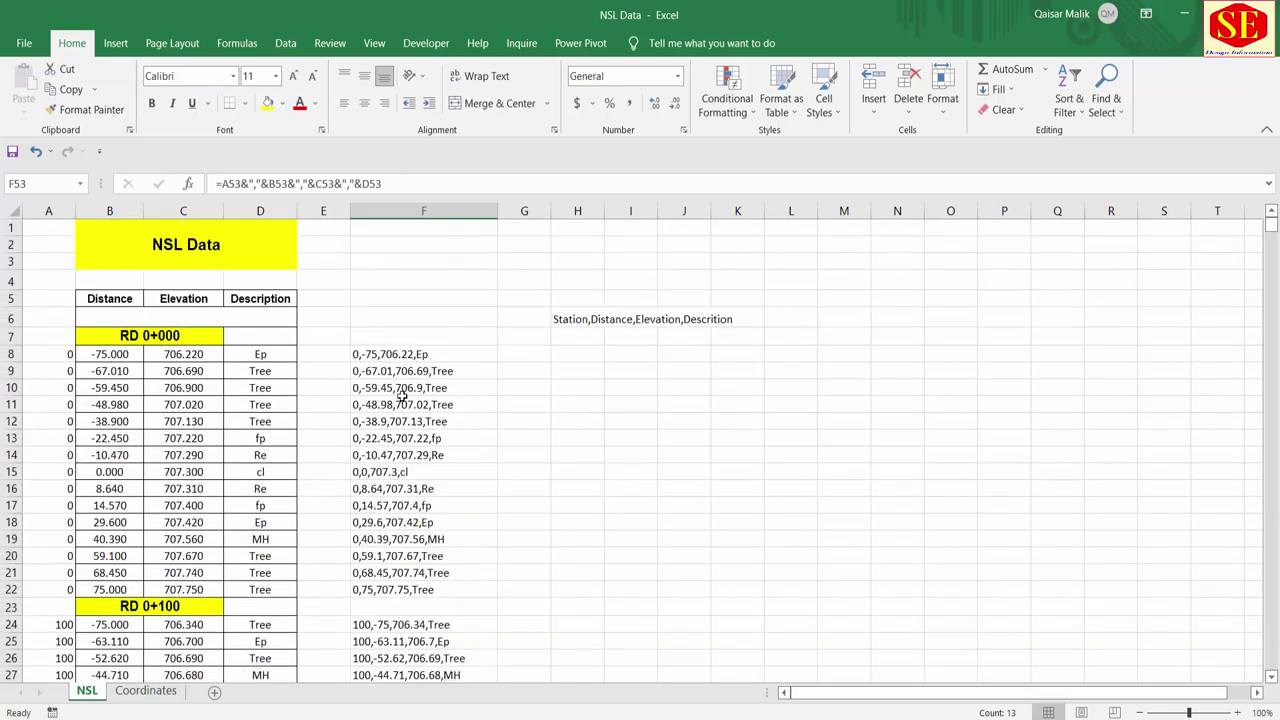
# Copy the combined strings in F8:F990 and add a new blank Sheet1.
pyautogui.click(386, 357)
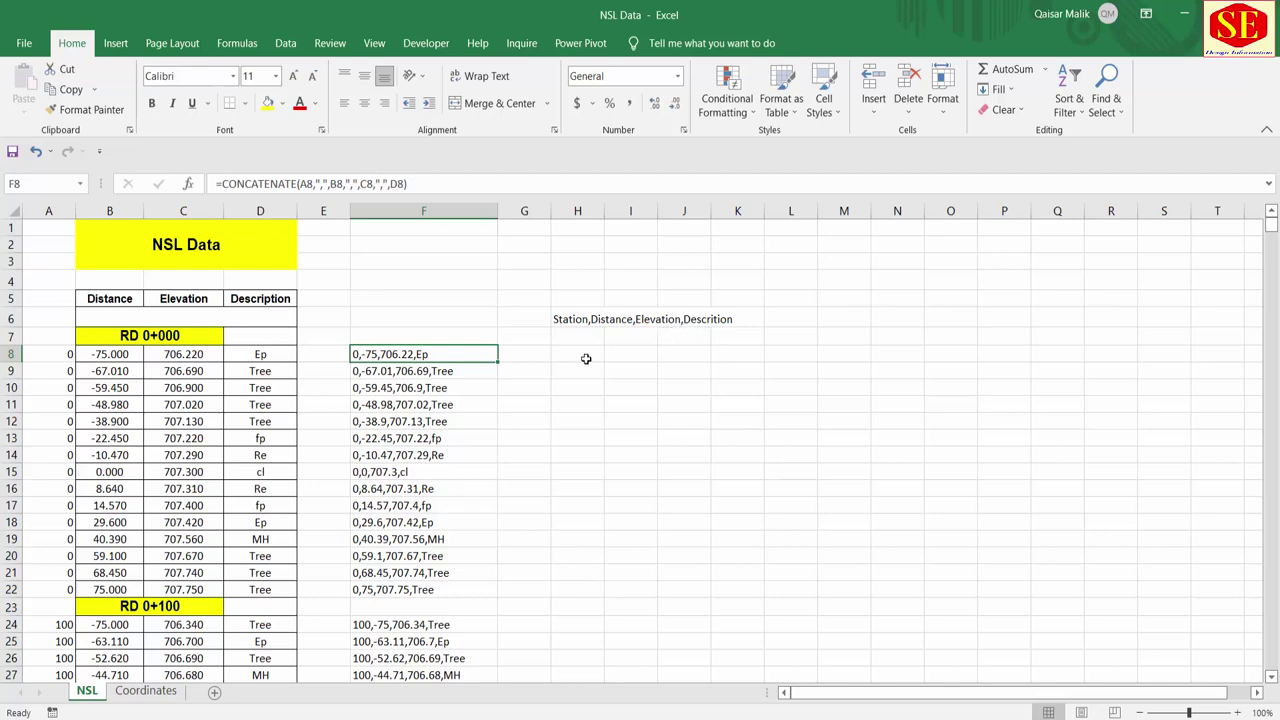
pyautogui.moveTo(441, 400); pyautogui.dragTo(445, 680)
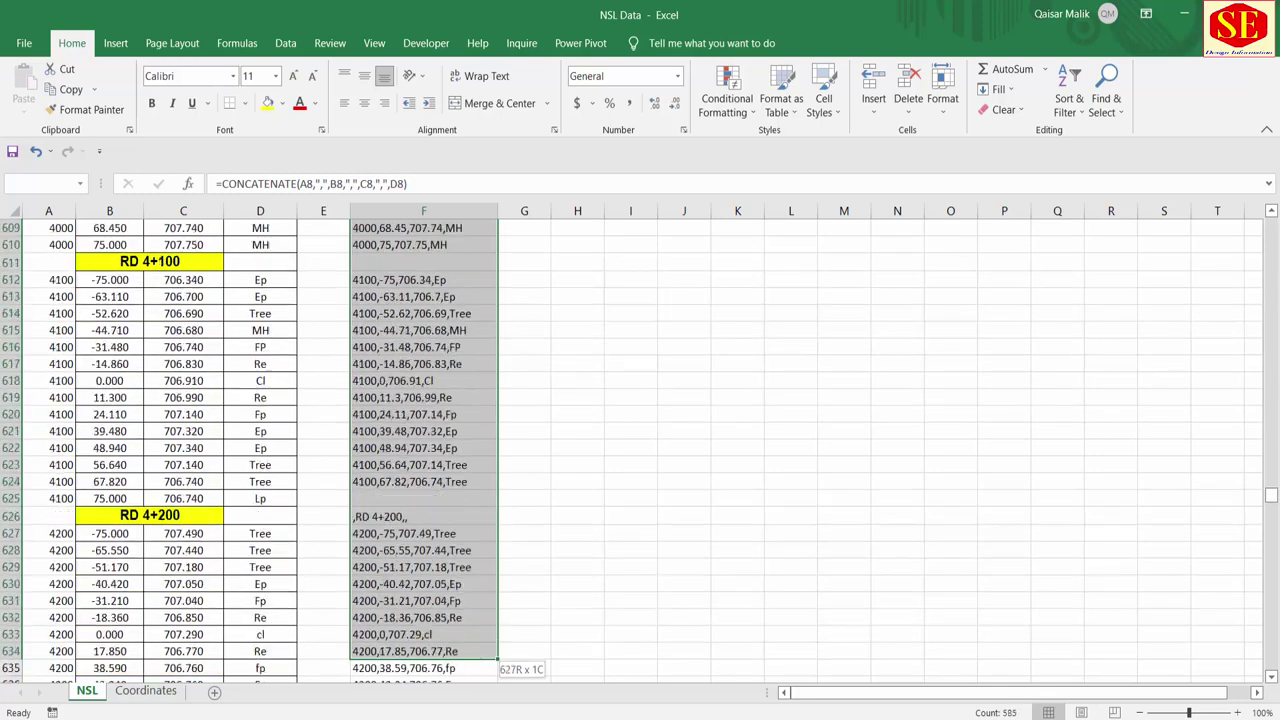
pyautogui.moveTo(445, 680); pyautogui.dragTo(430, 630)
pyautogui.rightClick(425, 553)
pyautogui.click(465, 192)
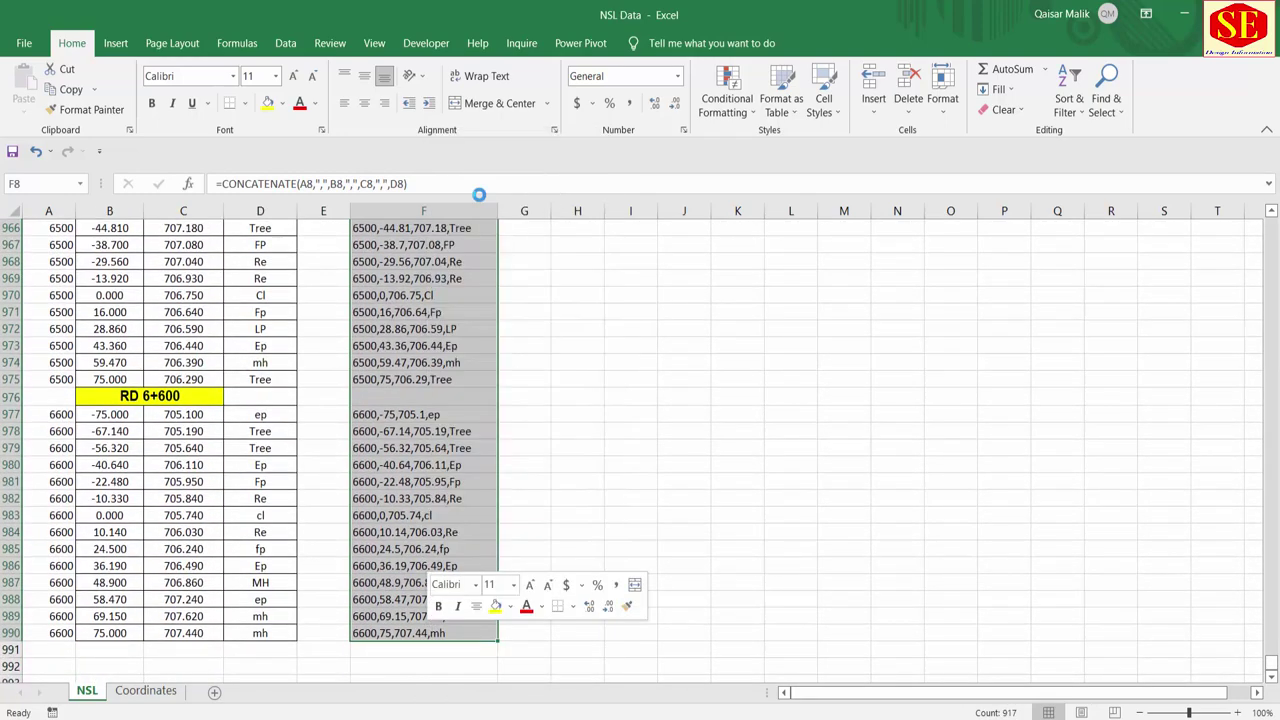
pyautogui.hotkey('ctrl', 'BackSpace')
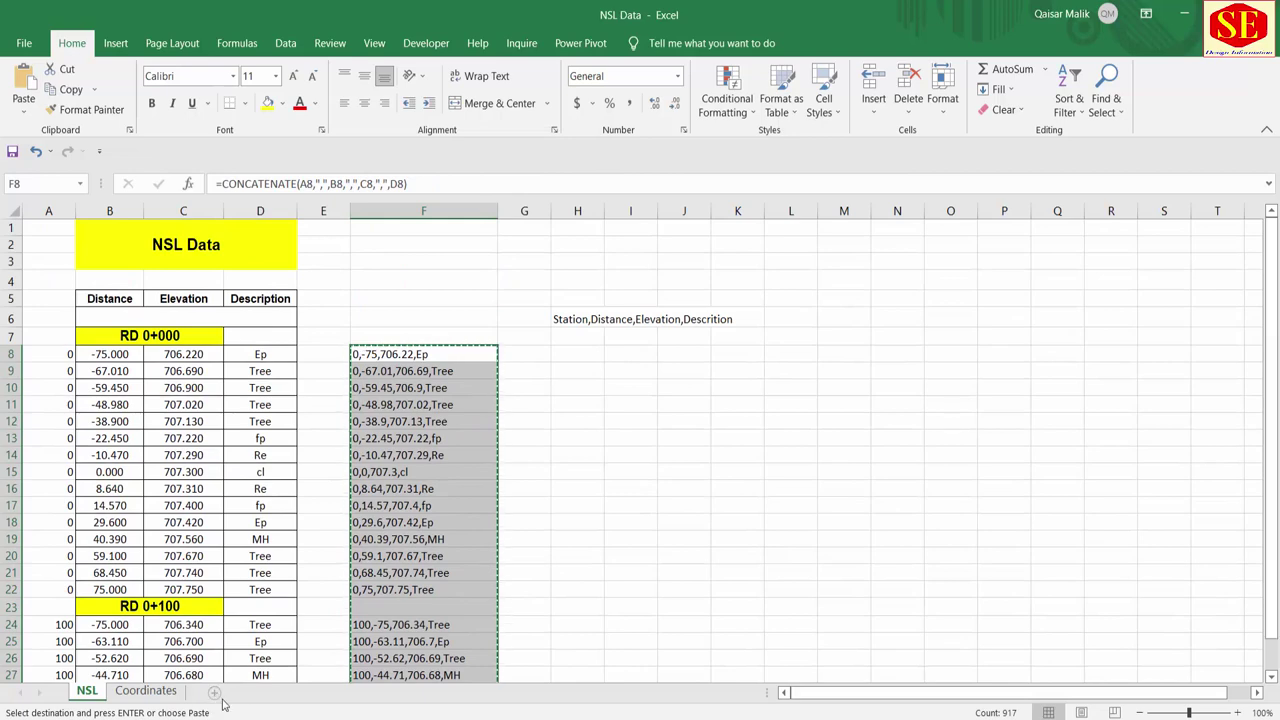
pyautogui.click(213, 694)
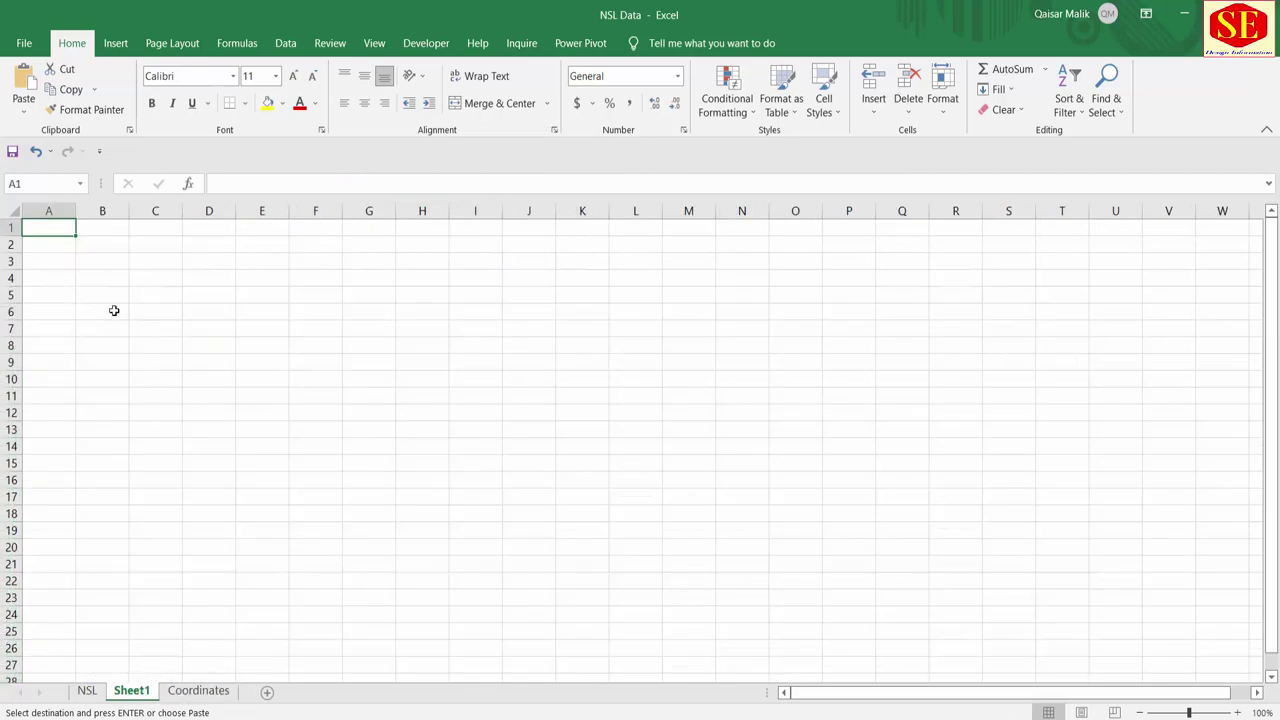
# Paste the combined strings into Sheet1 at A1 as values only.
pyautogui.rightClick(55, 231)
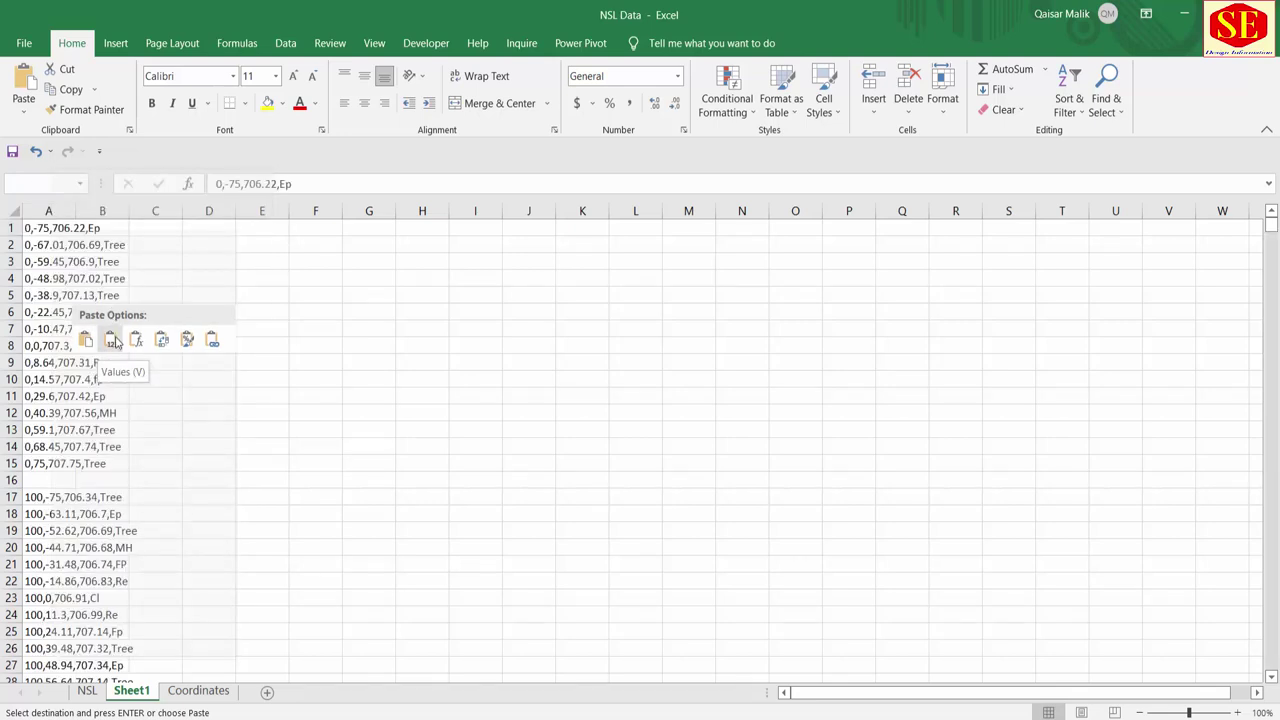
pyautogui.click(112, 341)
pyautogui.scroll(-2, 295, 353)
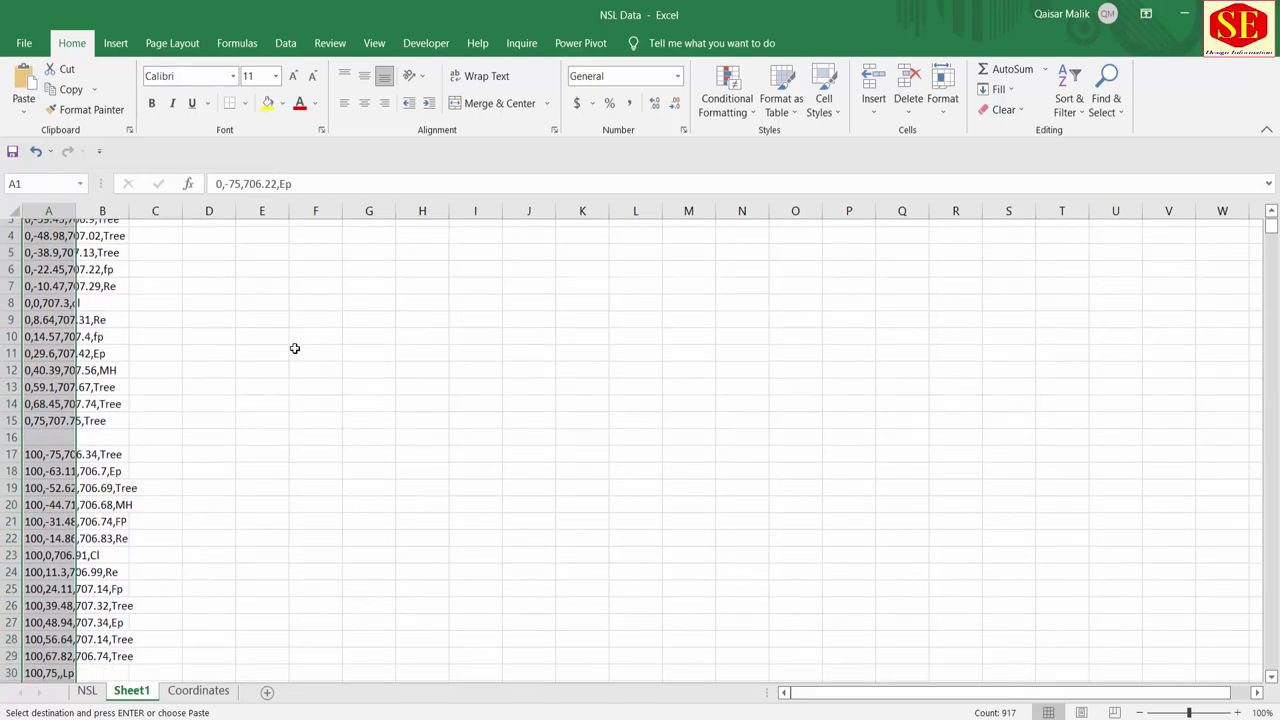
pyautogui.click(262, 413)
# Delete the empty row 16 from Sheet1.
pyautogui.click(5, 385)
pyautogui.scroll(2, 340, 426)
pyautogui.click(582, 547)
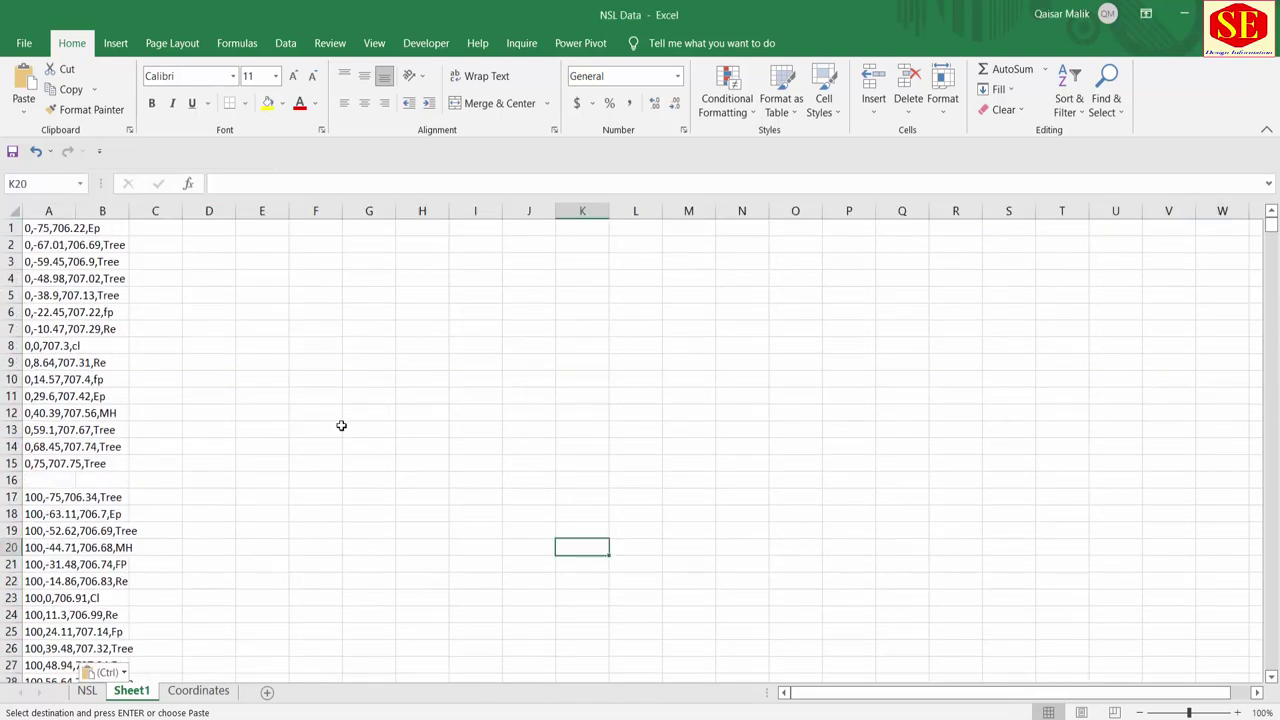
pyautogui.rightClick(10, 480)
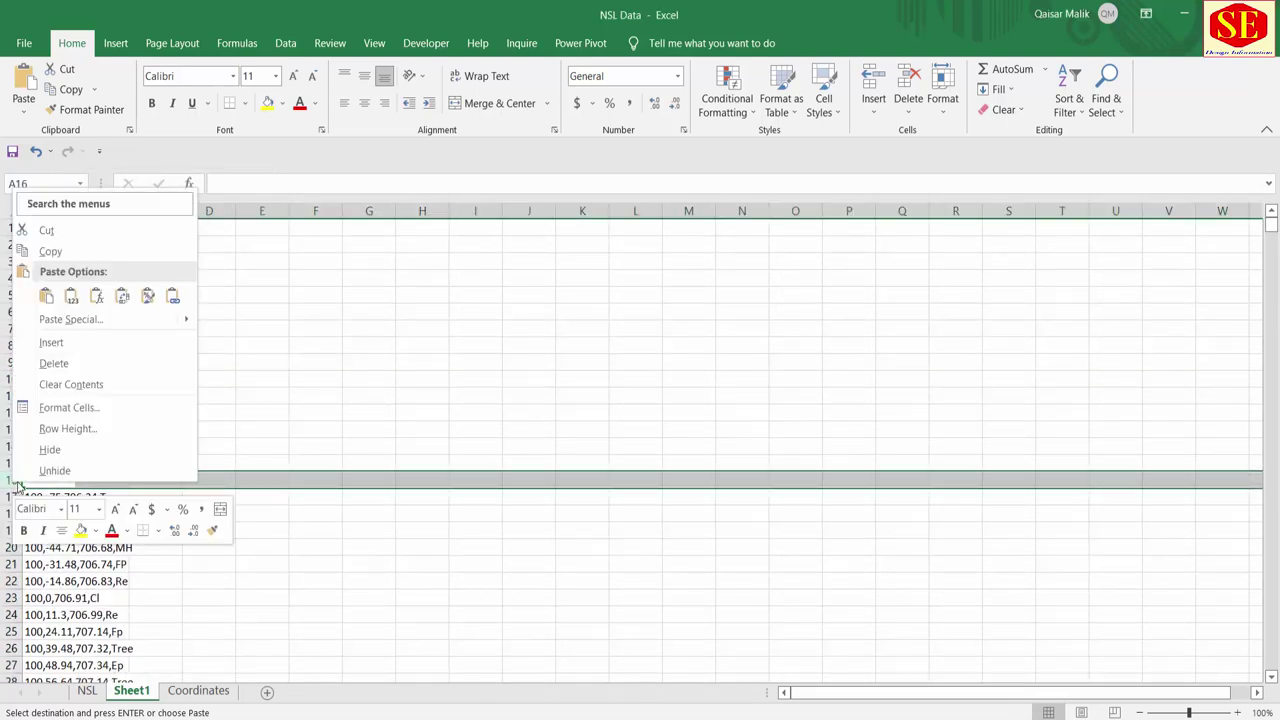
pyautogui.click(50, 363)
# AutoFit column A to its longest point string.
pyautogui.scroll(-4, 108, 452)
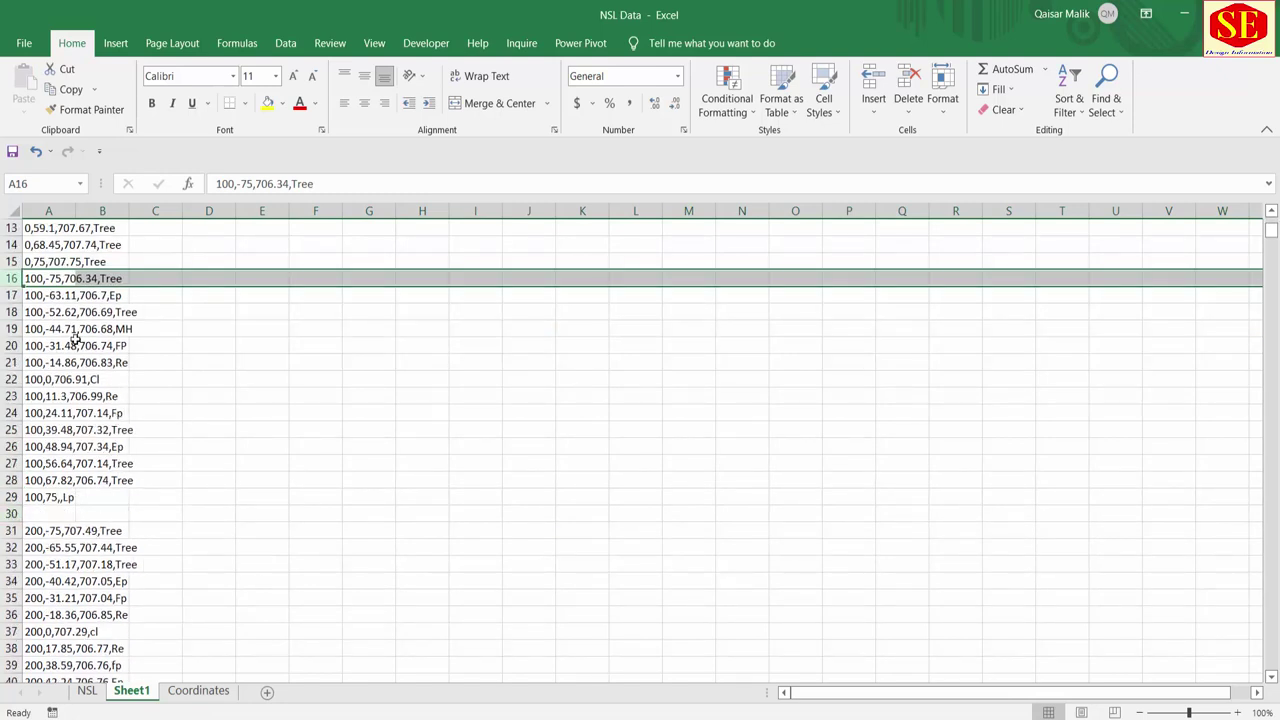
pyautogui.scroll(4, 80, 255)
pyautogui.click(72, 229)
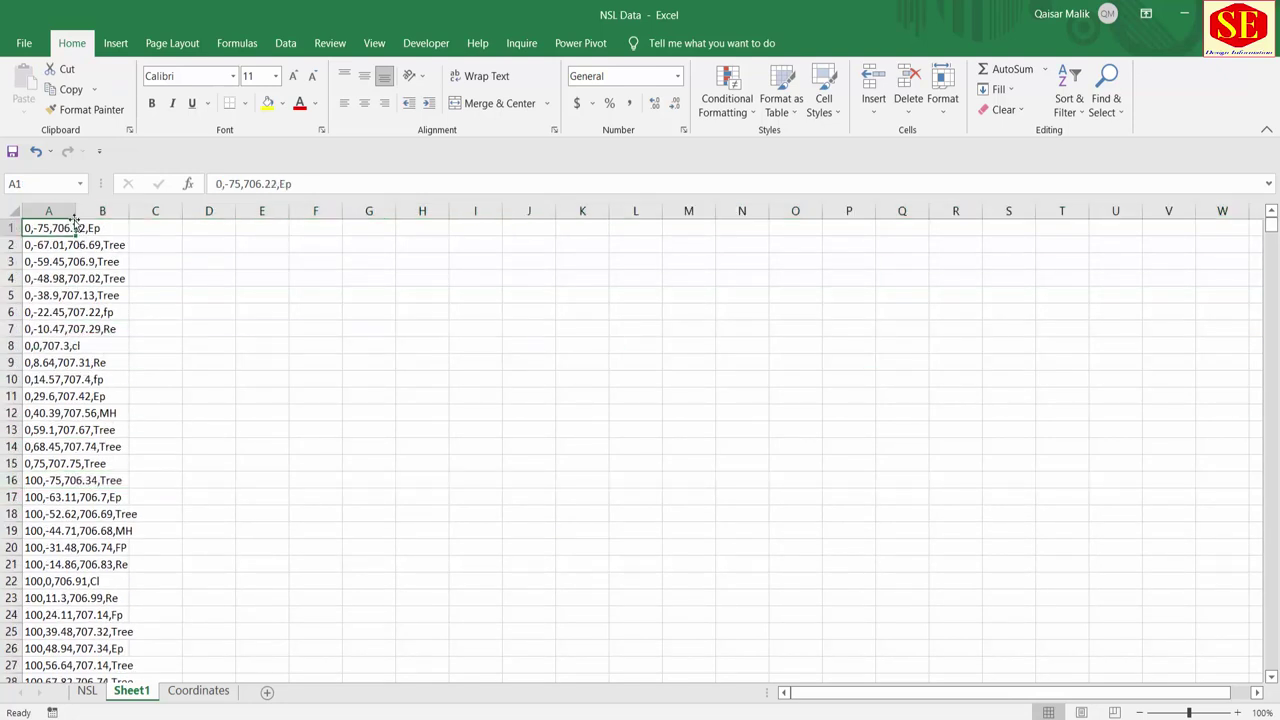
pyautogui.doubleClick(76, 211)
pyautogui.moveTo(93, 228)
pyautogui.mouseDown()
pyautogui.moveTo(100, 684)
pyautogui.moveTo(87, 690)
pyautogui.moveTo(85, 652)
pyautogui.mouseUp()
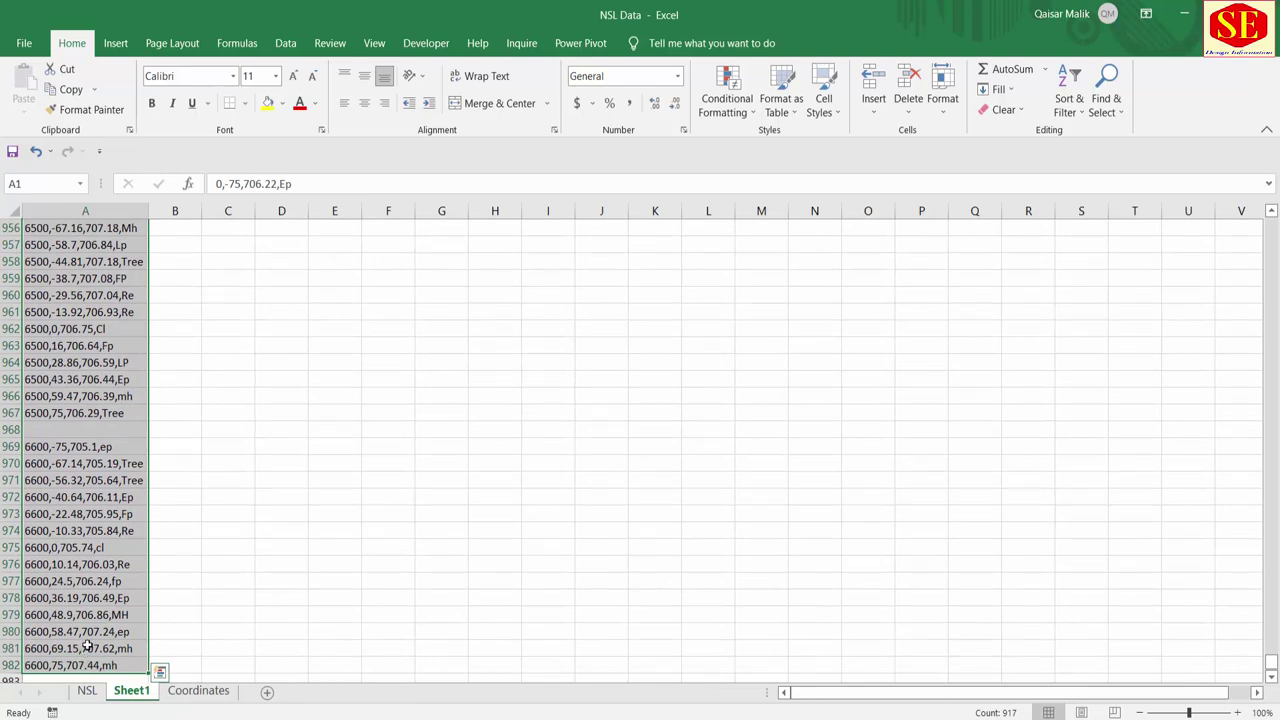
# Select all blank cells in column A using Go To Special > Blanks.
pyautogui.hotkey('ctrl', 'g')
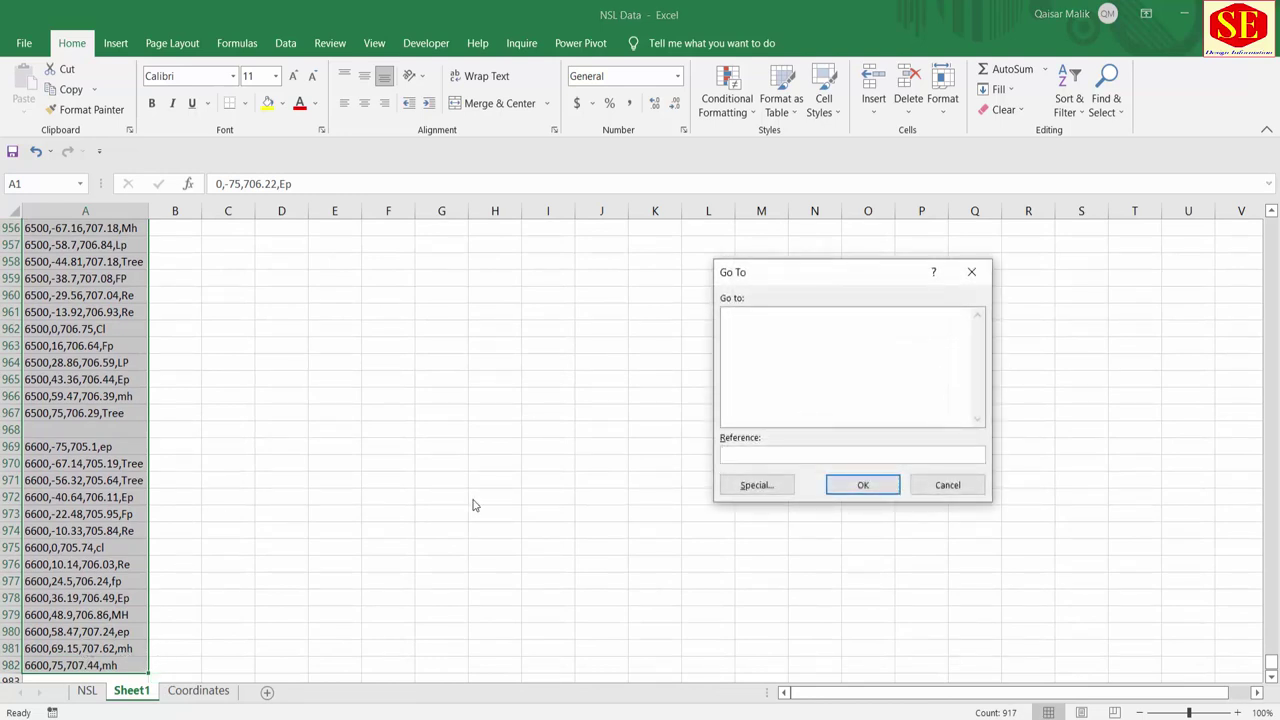
pyautogui.moveTo(773, 276); pyautogui.dragTo(535, 242)
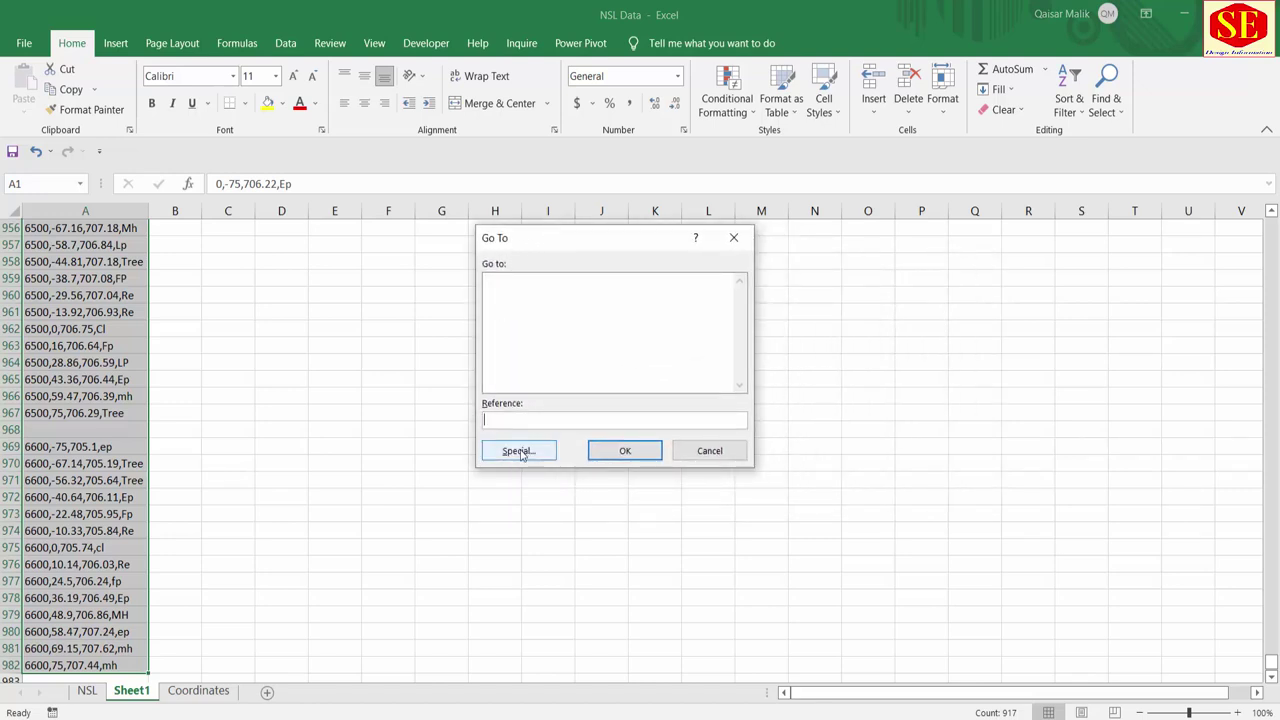
pyautogui.click(722, 451)
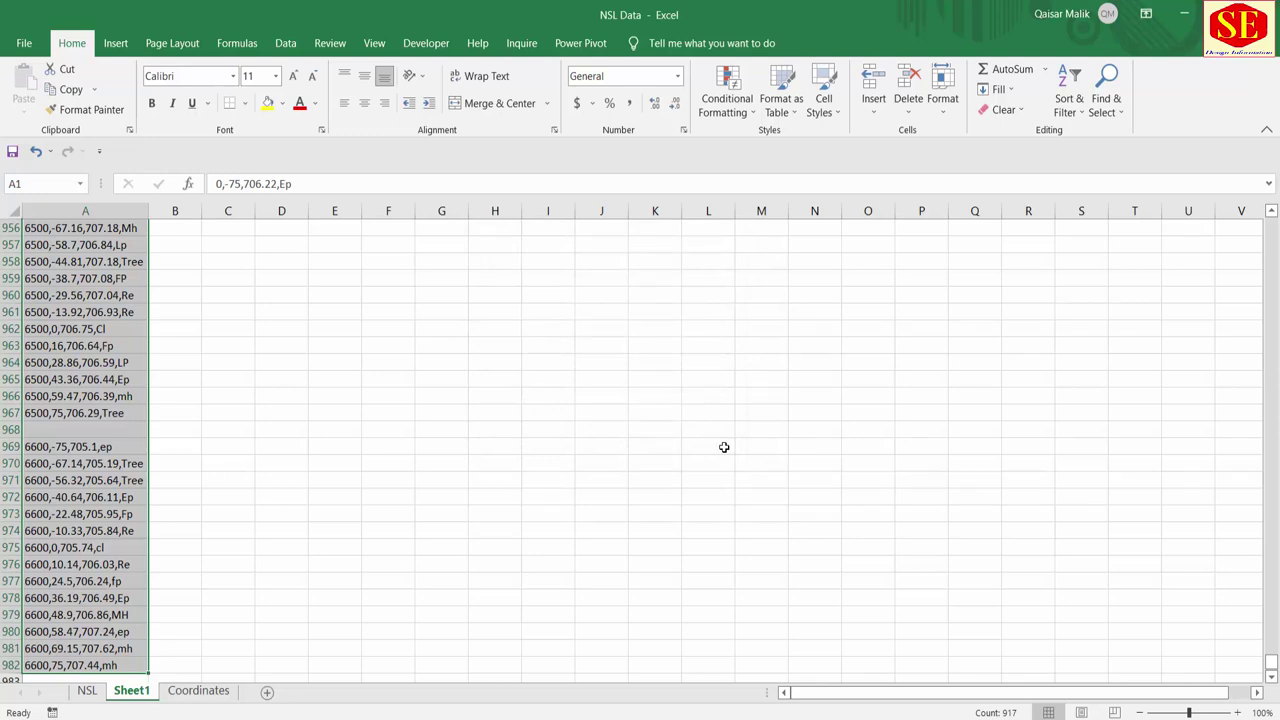
pyautogui.hotkey('ctrl', 'g')
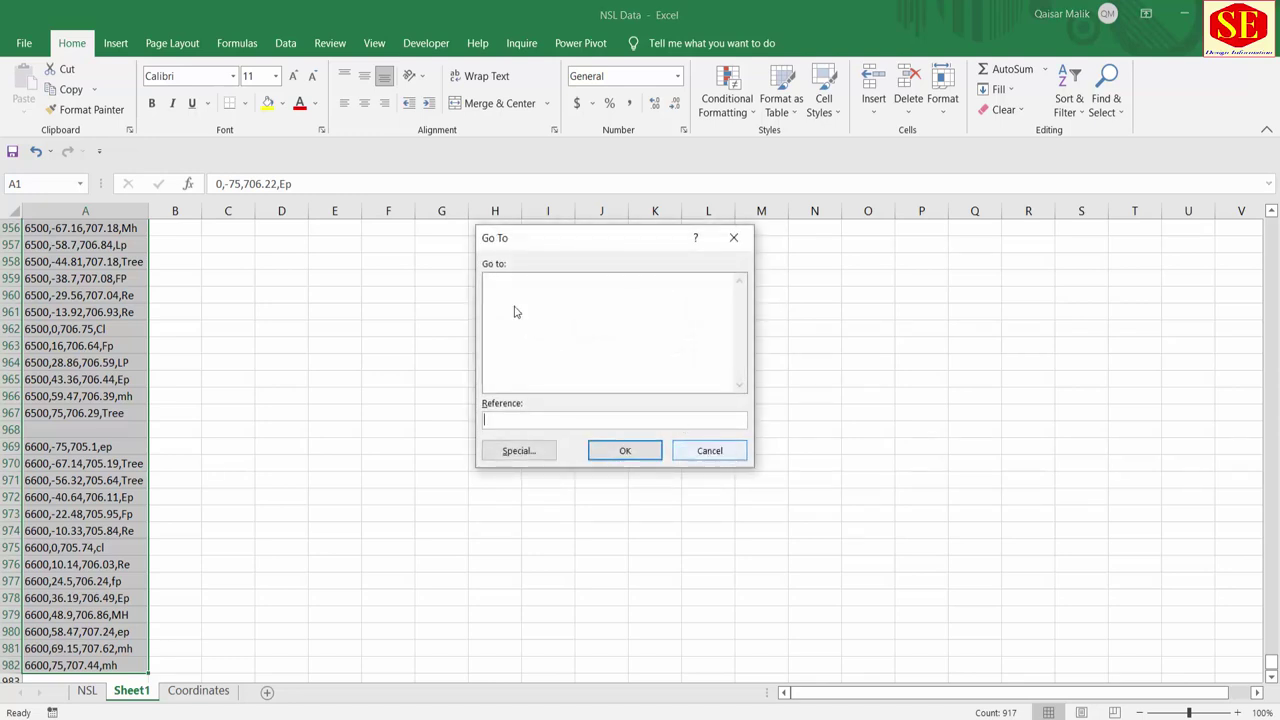
pyautogui.click(524, 458)
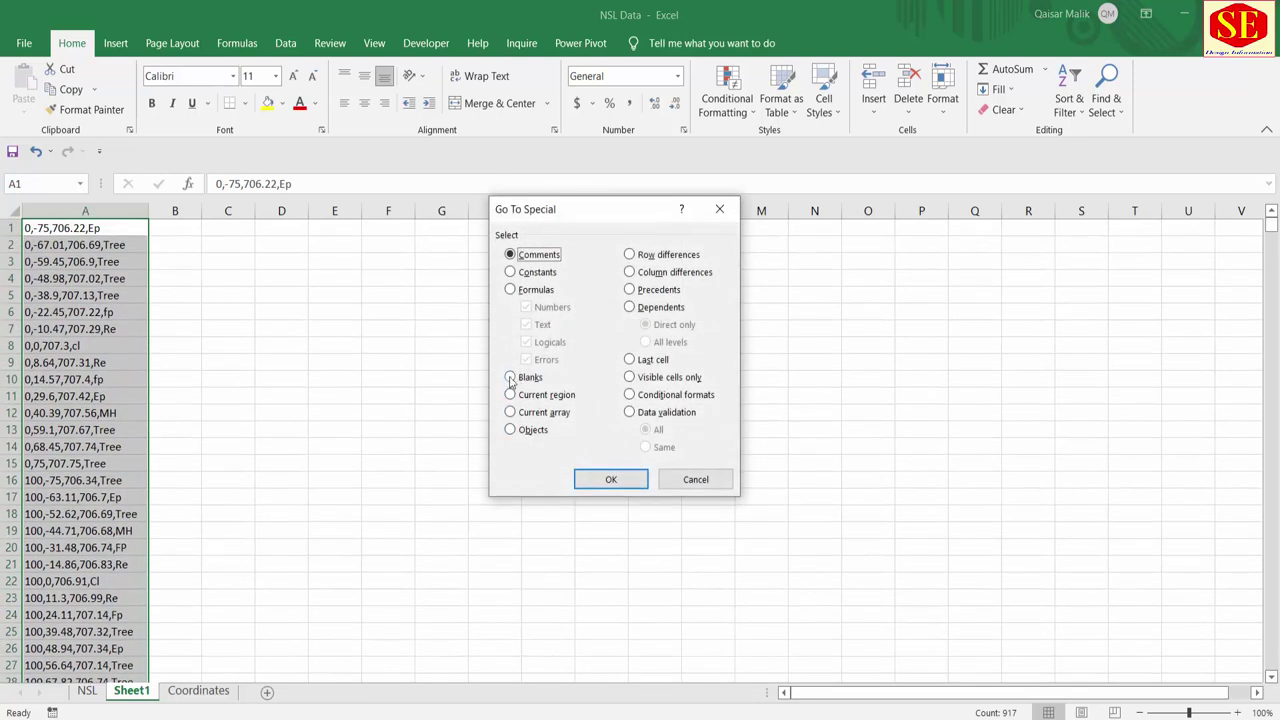
pyautogui.click(511, 378)
pyautogui.click(608, 479)
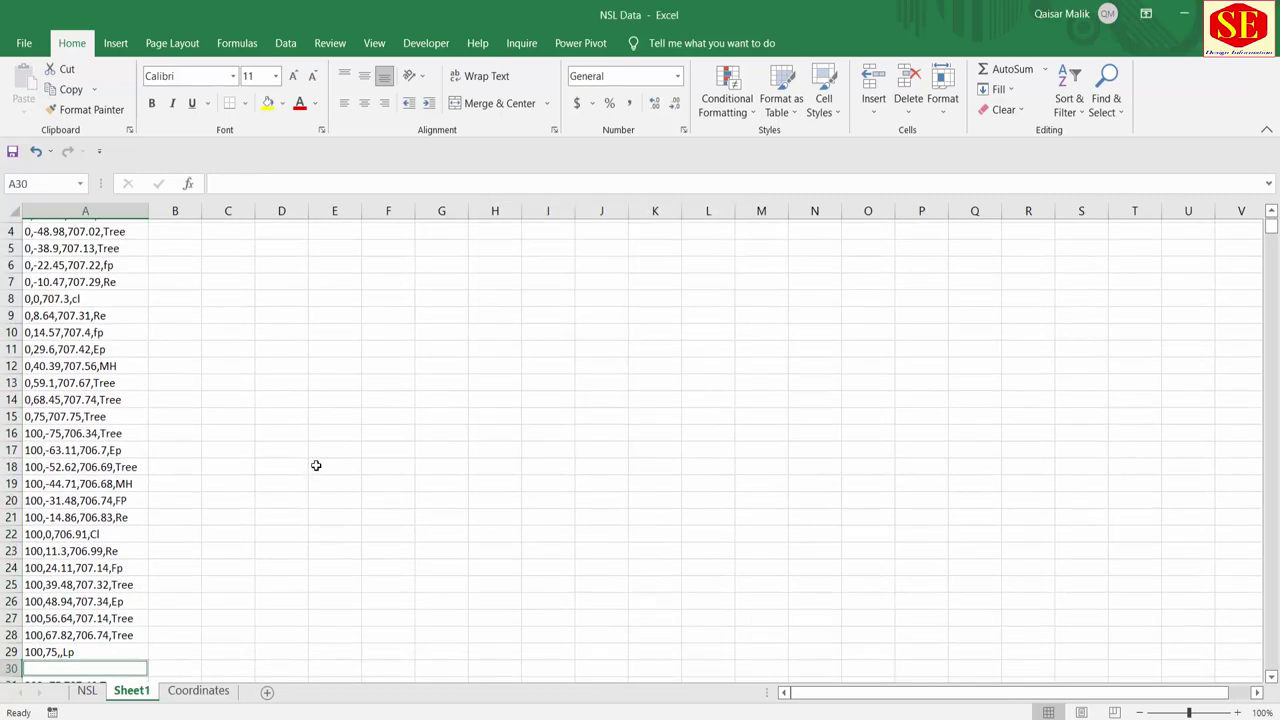
# Delete the entire sheet rows containing the selected blank cells.
pyautogui.scroll(-9, 322, 442)
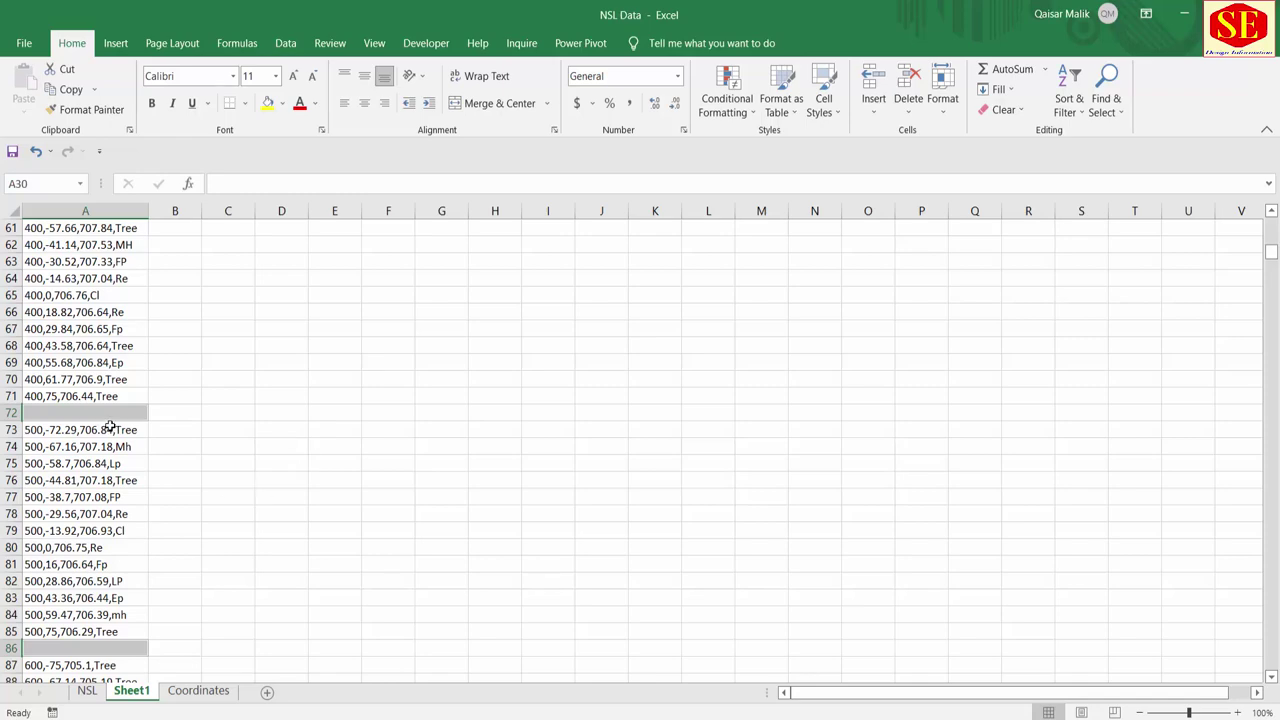
pyautogui.scroll(-6, 90, 650)
pyautogui.scroll(-11, 84, 549)
pyautogui.scroll(-5, 84, 549)
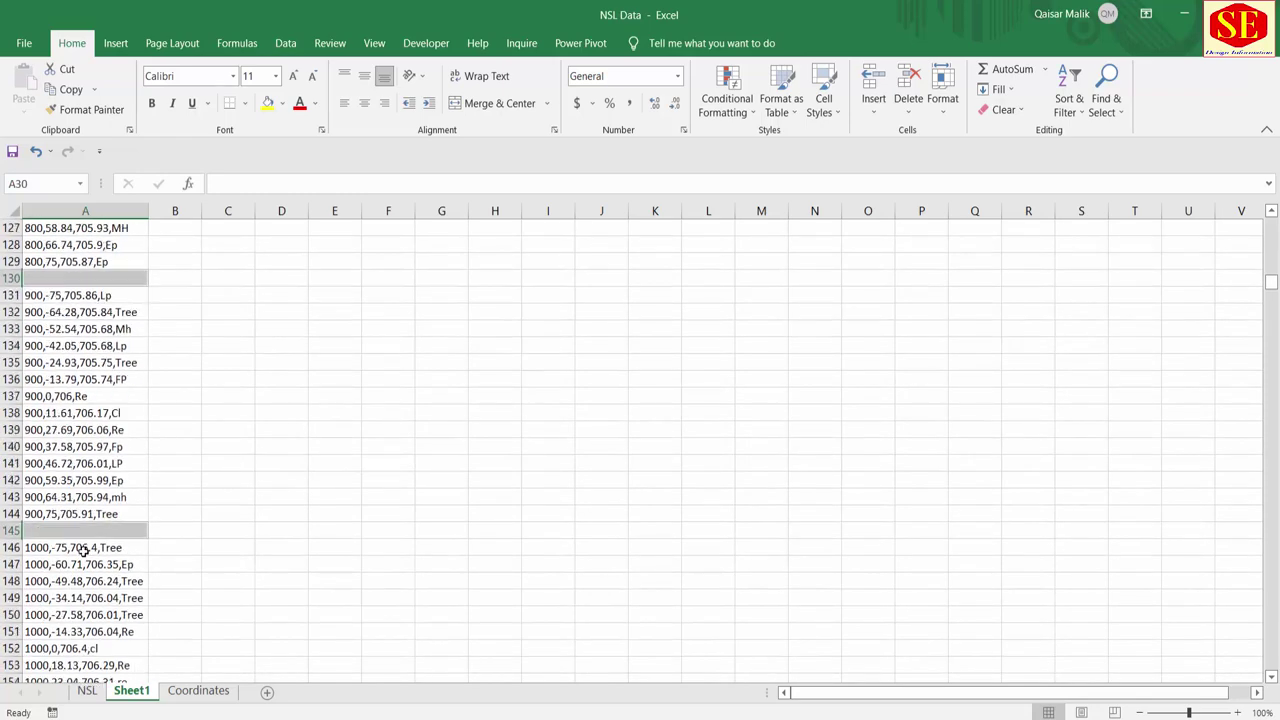
pyautogui.scroll(-6, 84, 549)
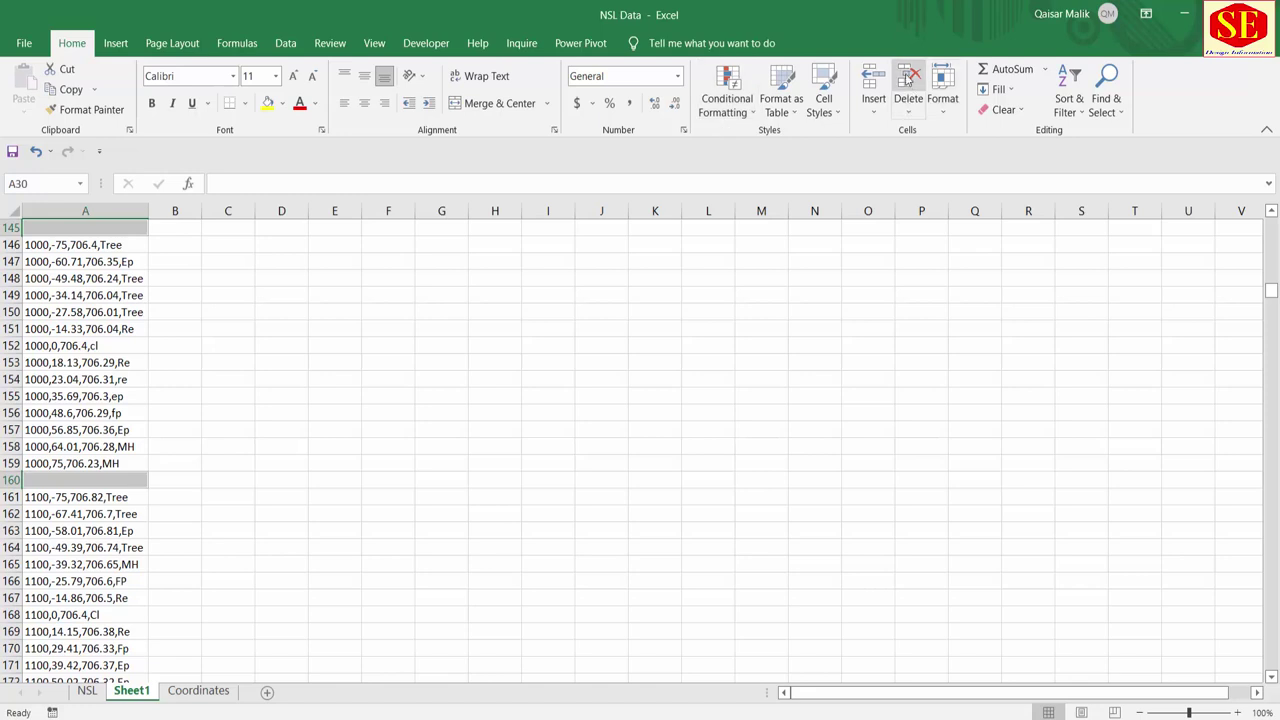
pyautogui.click(911, 112)
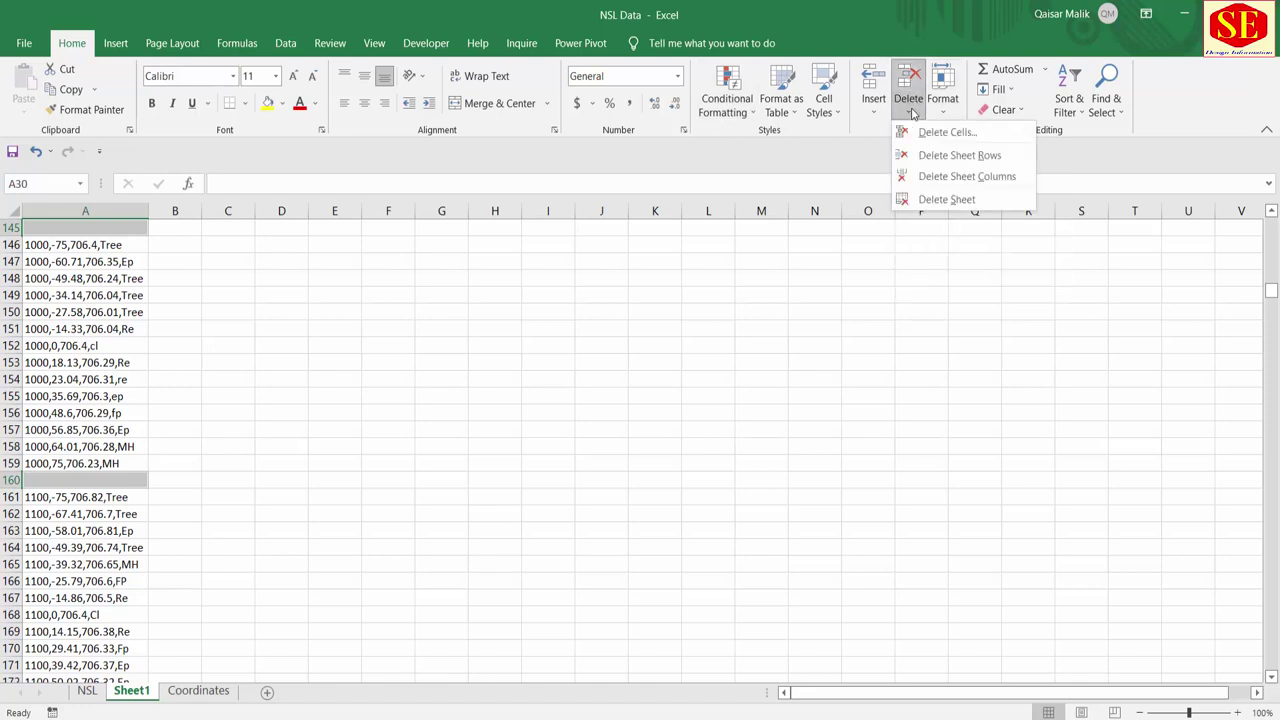
pyautogui.click(990, 156)
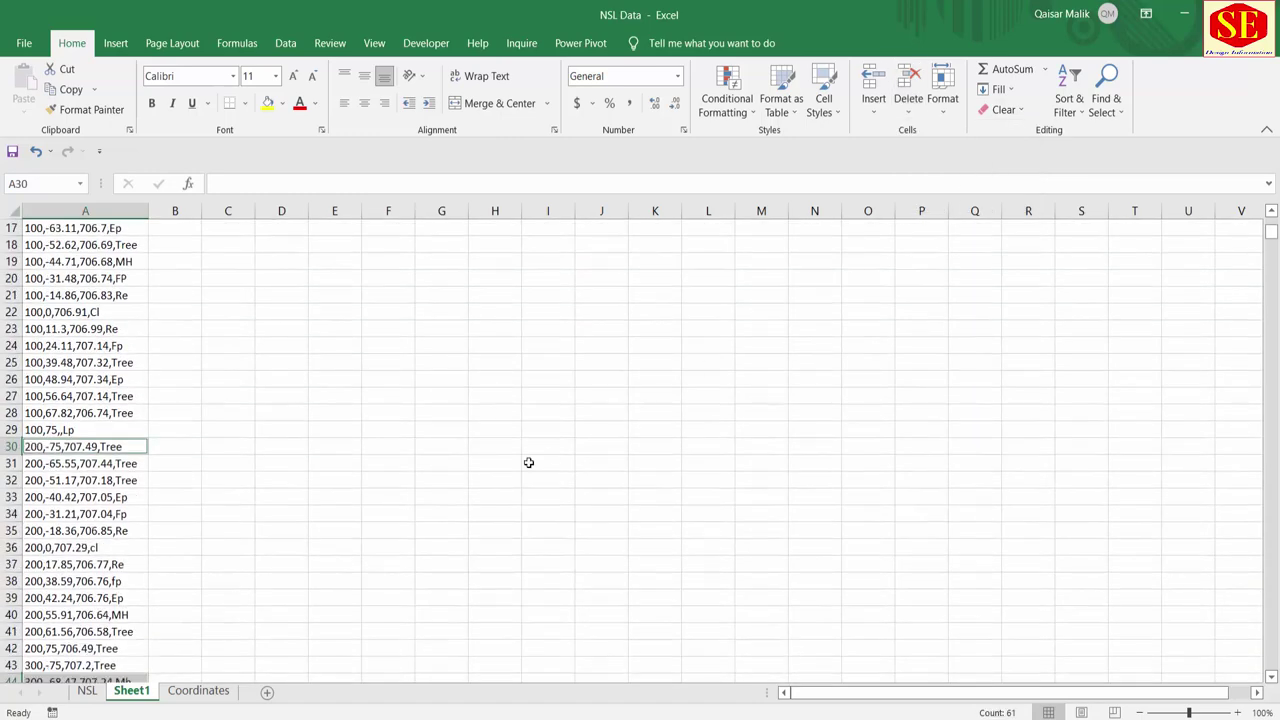
# Clear the selection and scroll down through the continuous point strings.
pyautogui.click(448, 466)
pyautogui.scroll(-7, 448, 466)
pyautogui.scroll(-7, 448, 466)
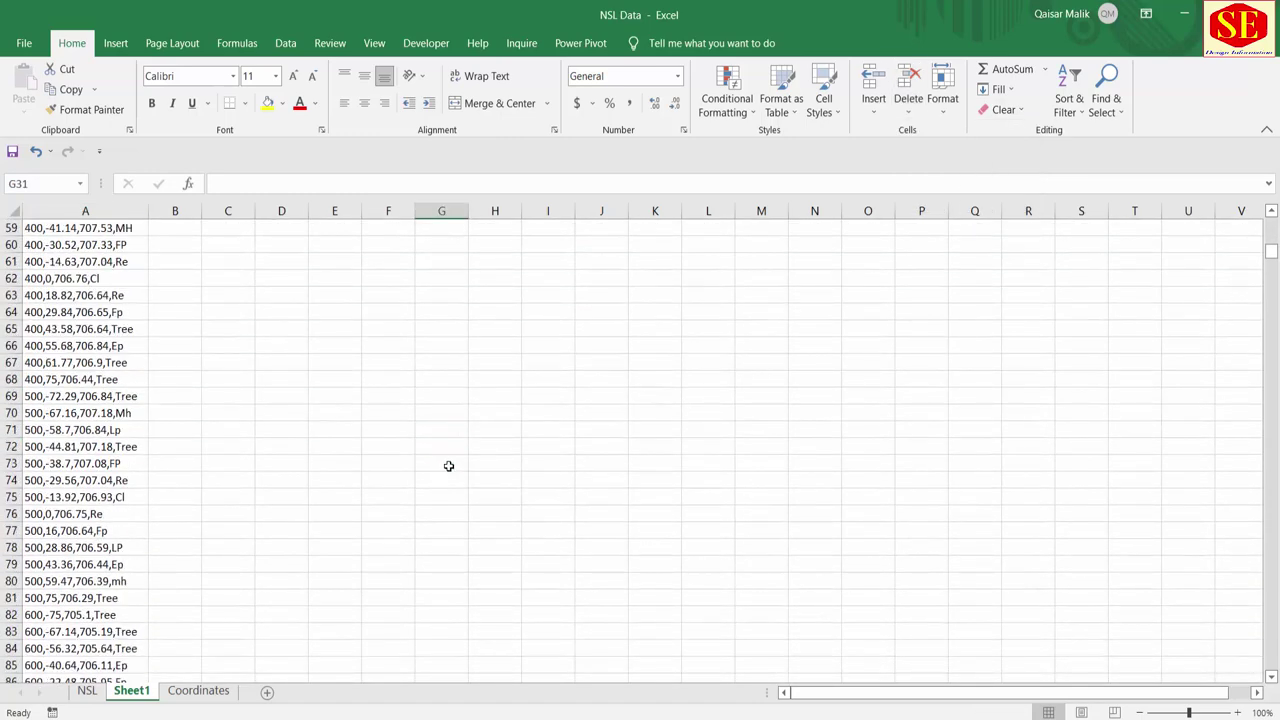
pyautogui.scroll(-13, 448, 466)
pyautogui.click(1274, 271)
pyautogui.scroll(-20, 246, 423)
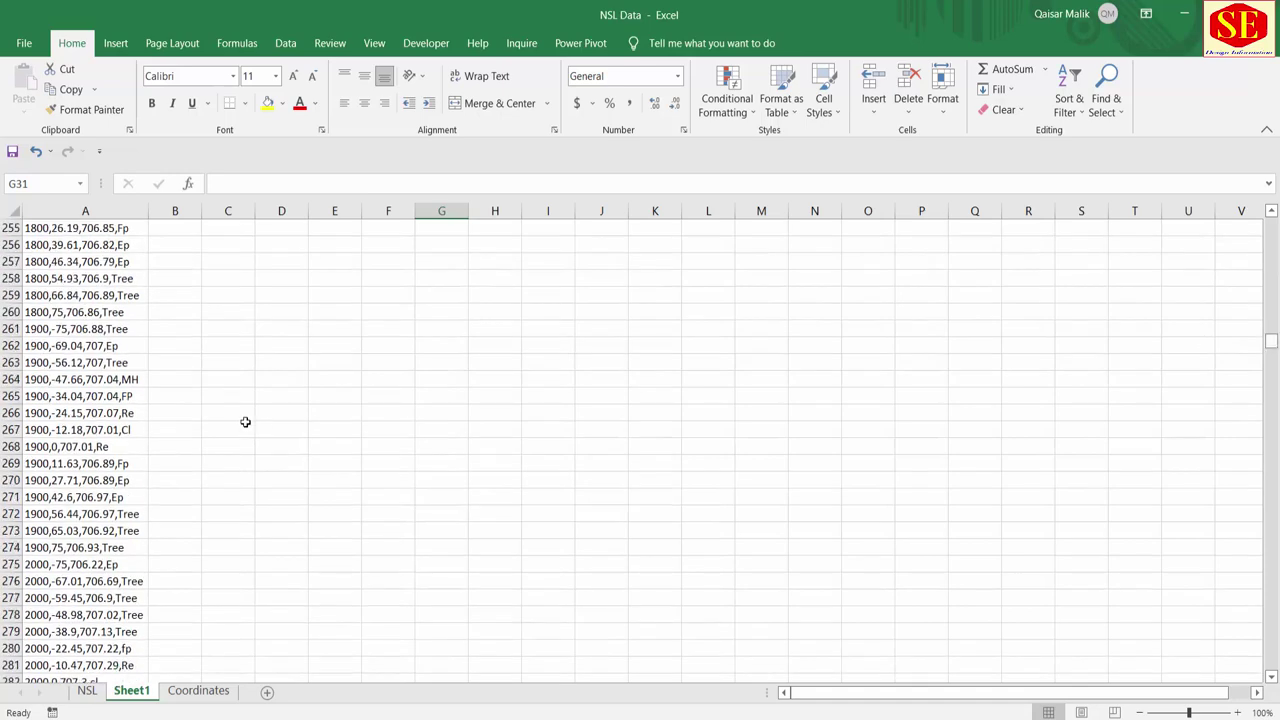
pyautogui.scroll(-9, 250, 430)
pyautogui.scroll(-14, 258, 439)
pyautogui.scroll(-1, 250, 445)
pyautogui.scroll(-7, 200, 455)
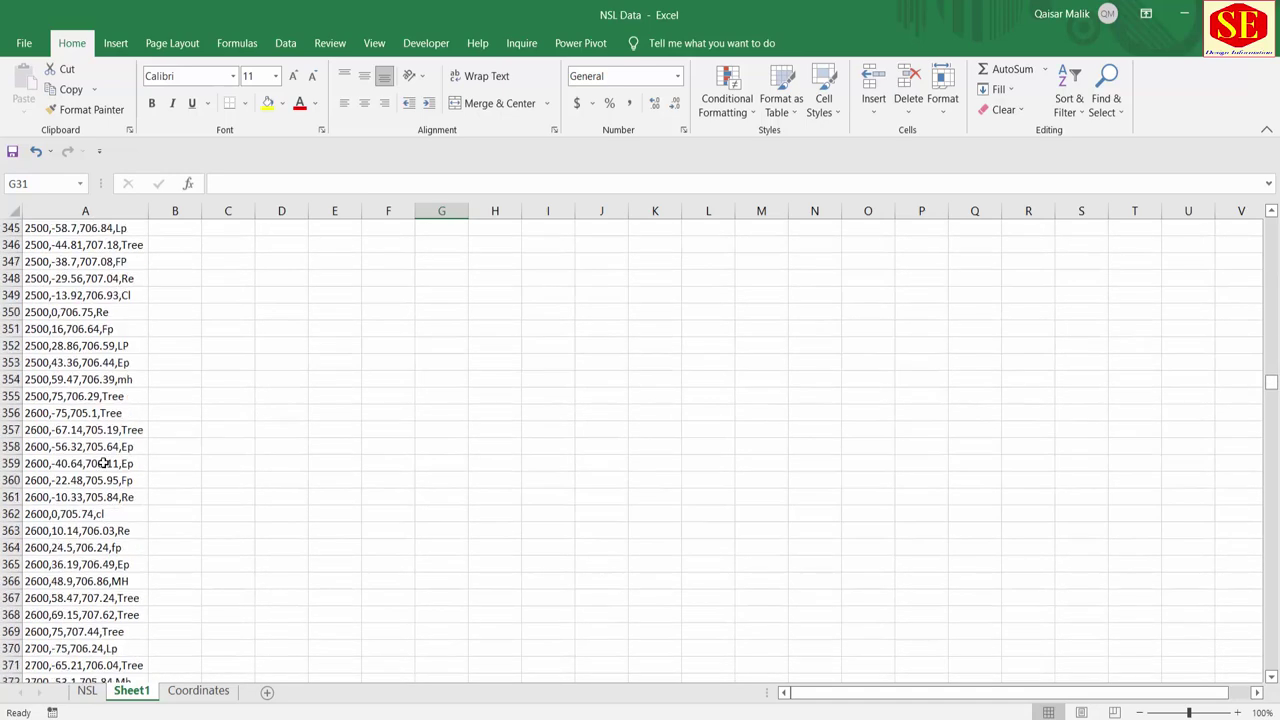
pyautogui.scroll(-6, 130, 458)
pyautogui.scroll(-13, 104, 463)
pyautogui.scroll(-8, 104, 463)
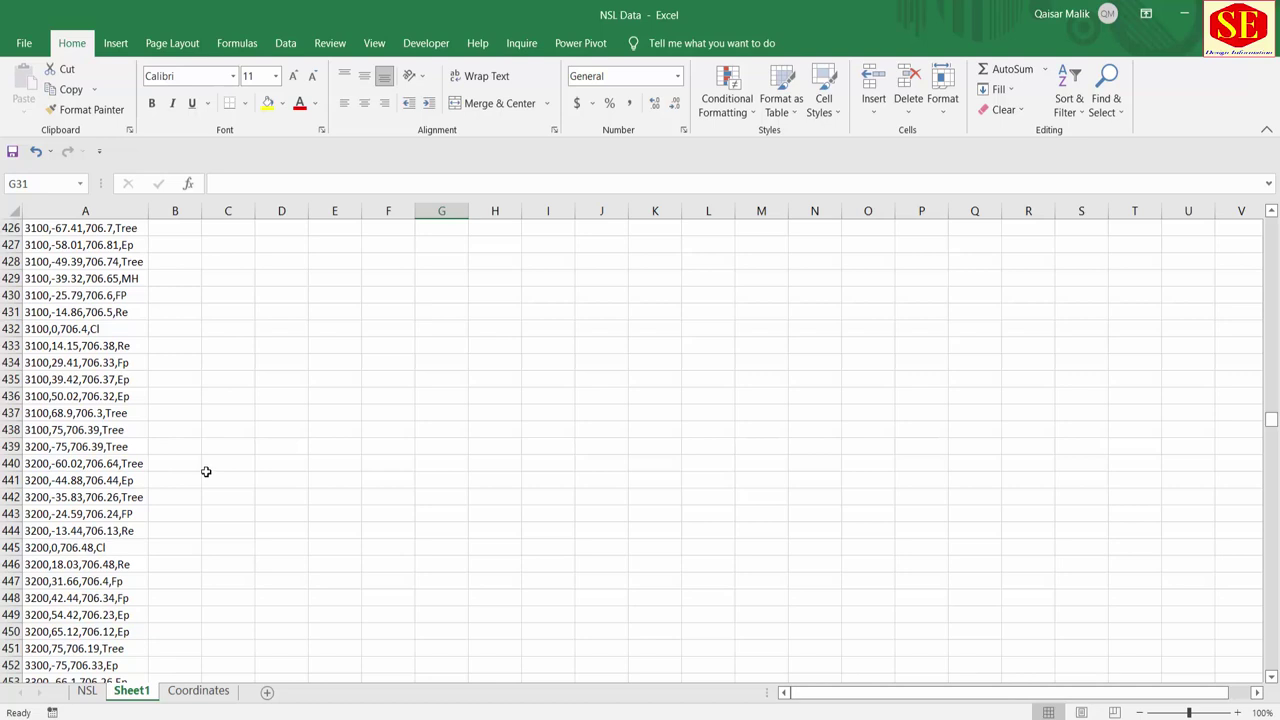
# Dismiss the Go To Special and Delete options, then select A1 through A917.
pyautogui.hotkey('ctrl', 'g')
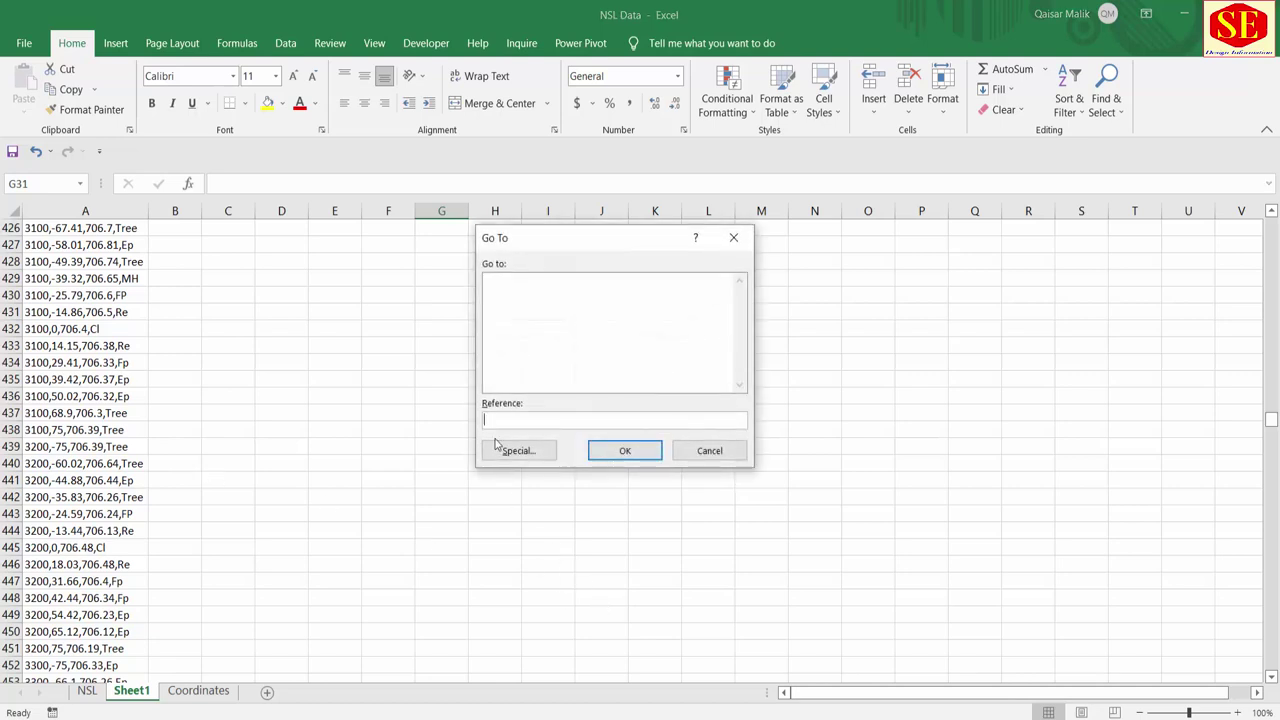
pyautogui.click(502, 449)
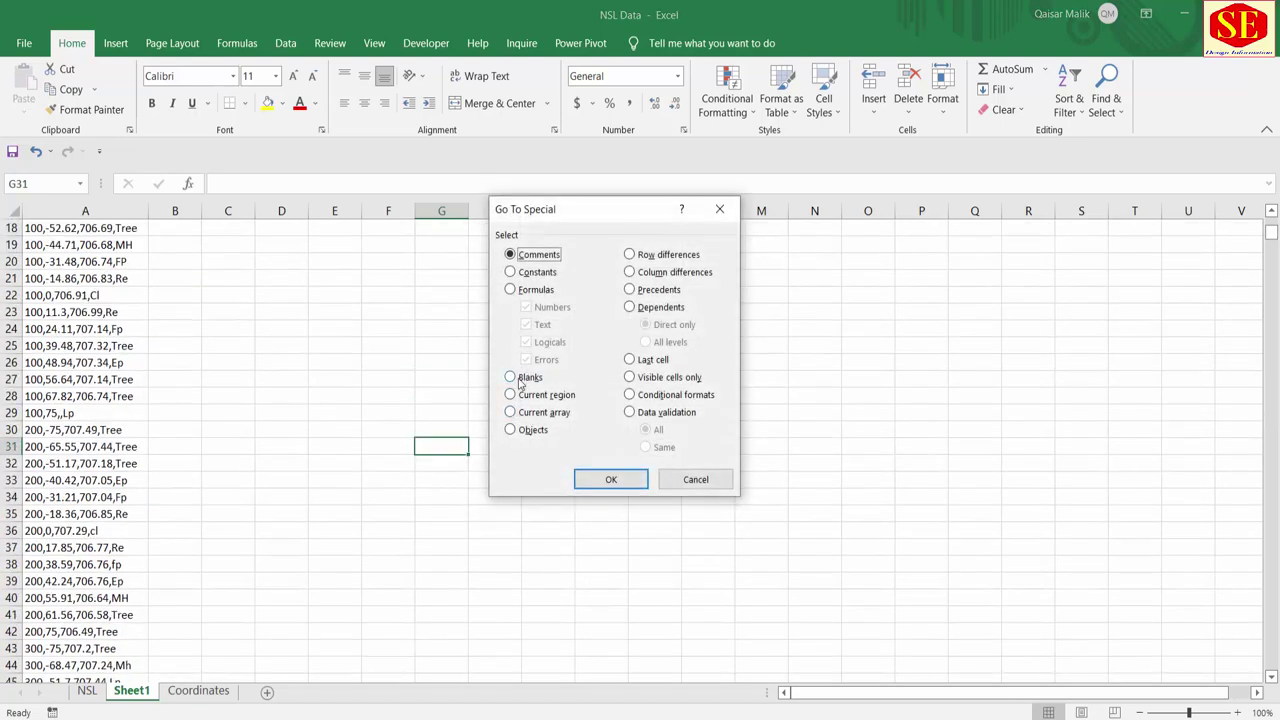
pyautogui.click(698, 482)
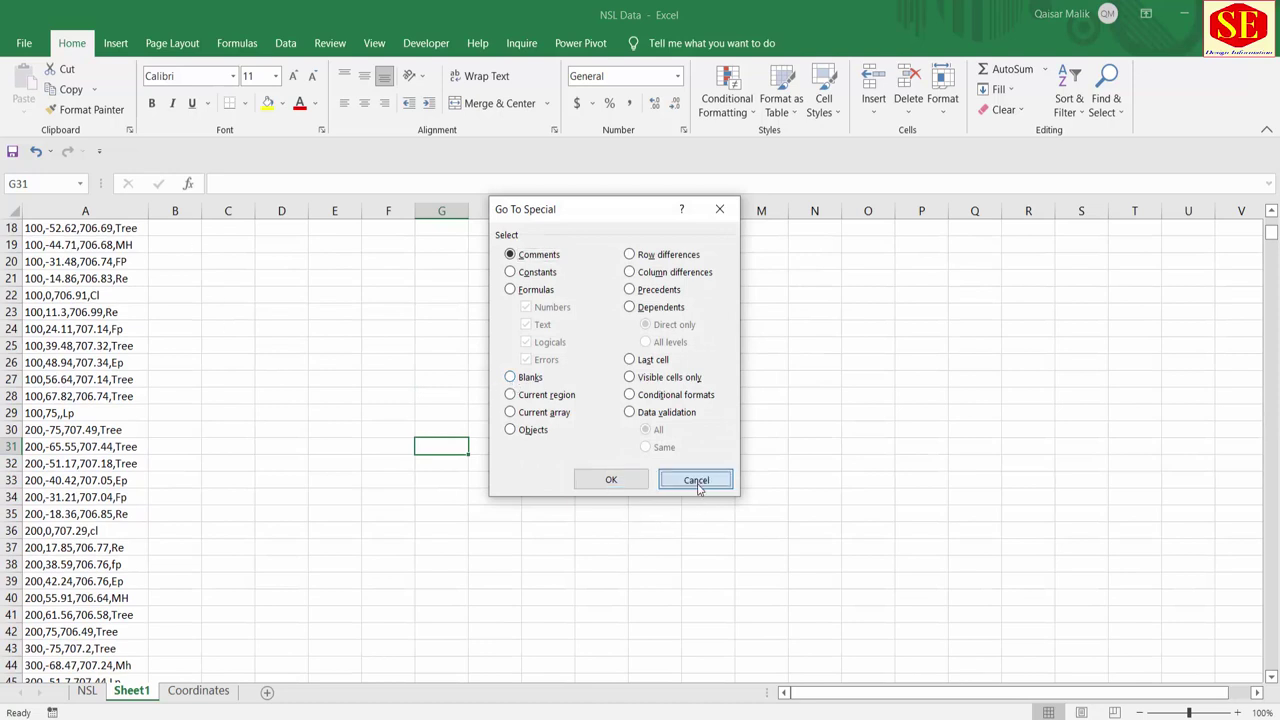
pyautogui.click(908, 108)
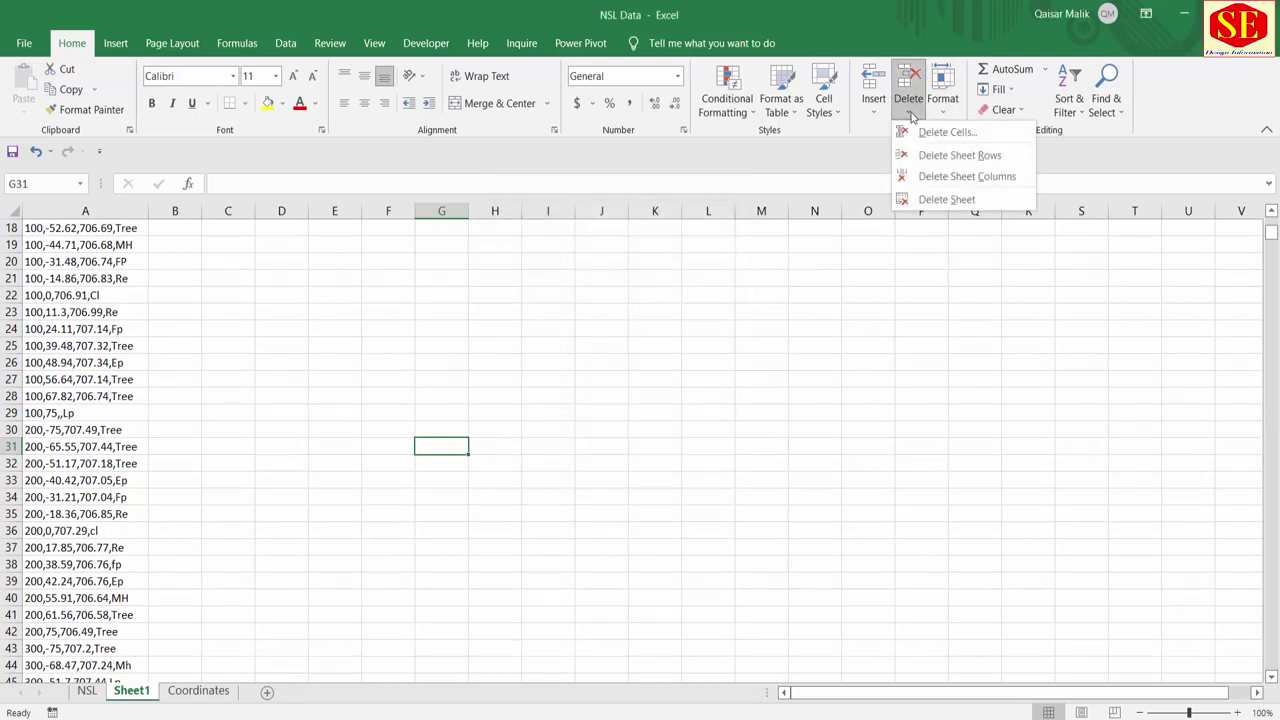
pyautogui.click(225, 349)
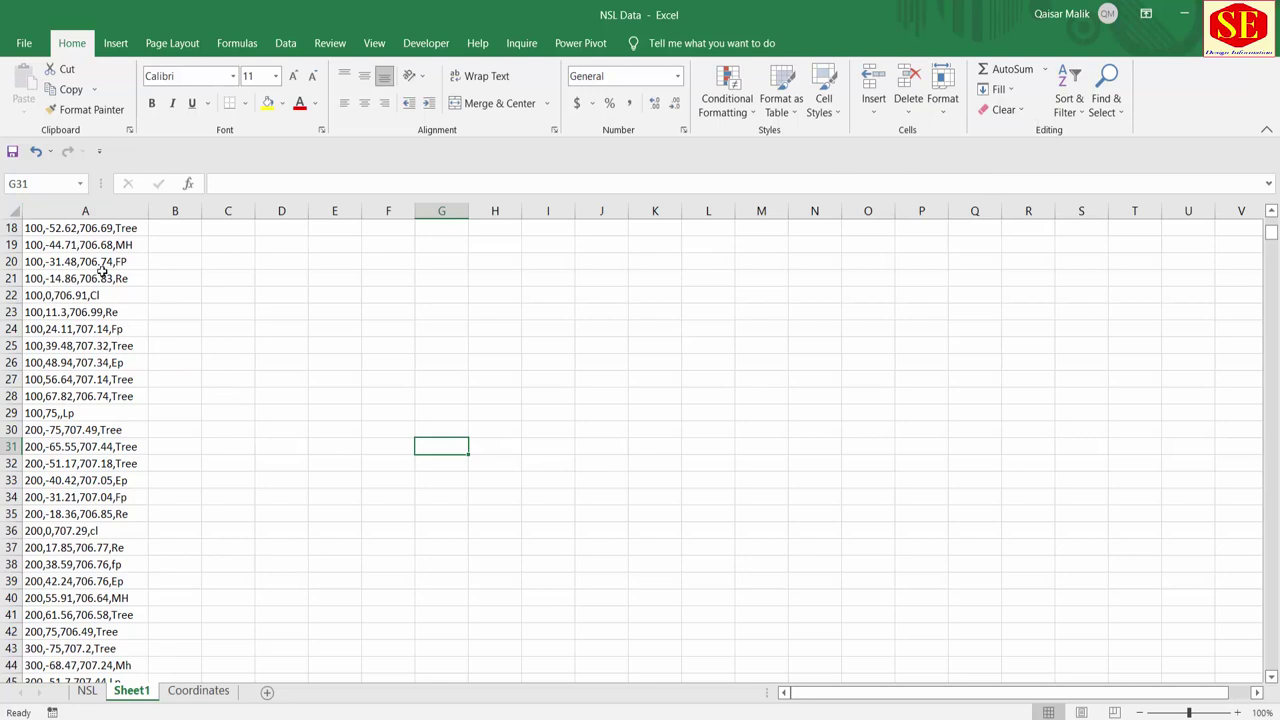
pyautogui.moveTo(1271, 238); pyautogui.dragTo(1272, 206)
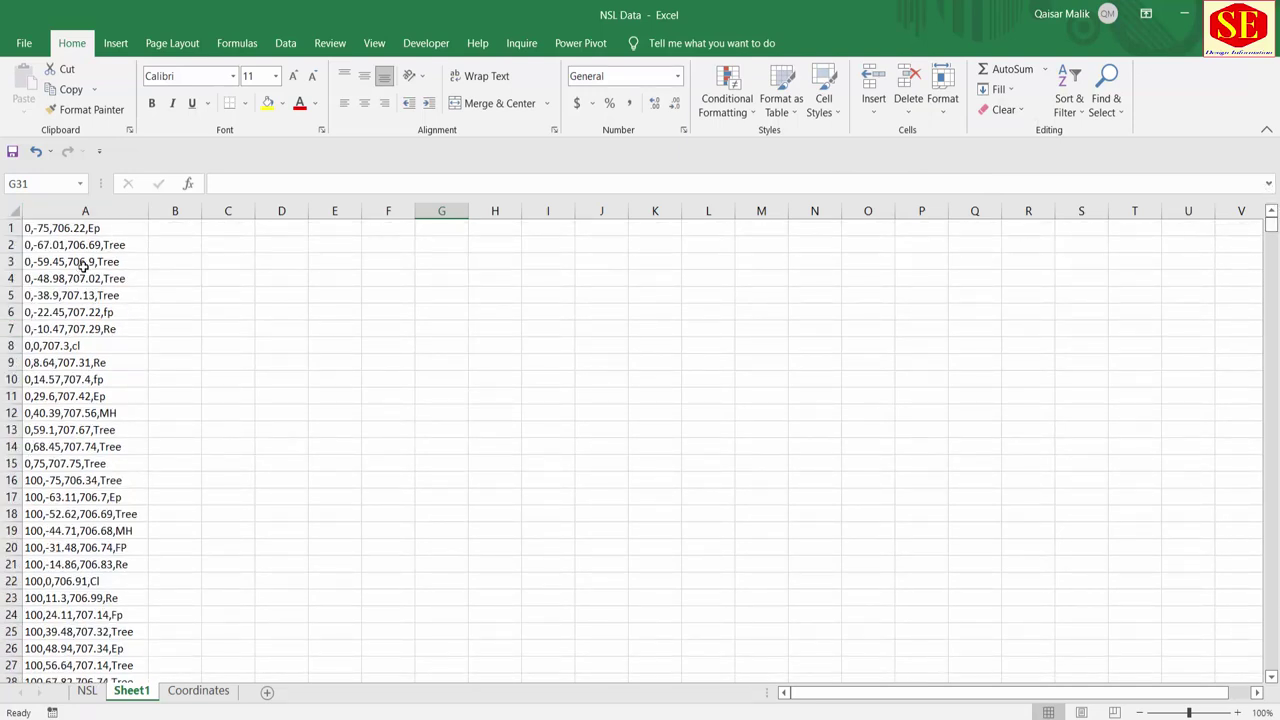
pyautogui.moveTo(85, 228)
pyautogui.mouseDown()
pyautogui.moveTo(140, 664)
pyautogui.moveTo(92, 652)
pyautogui.mouseUp()
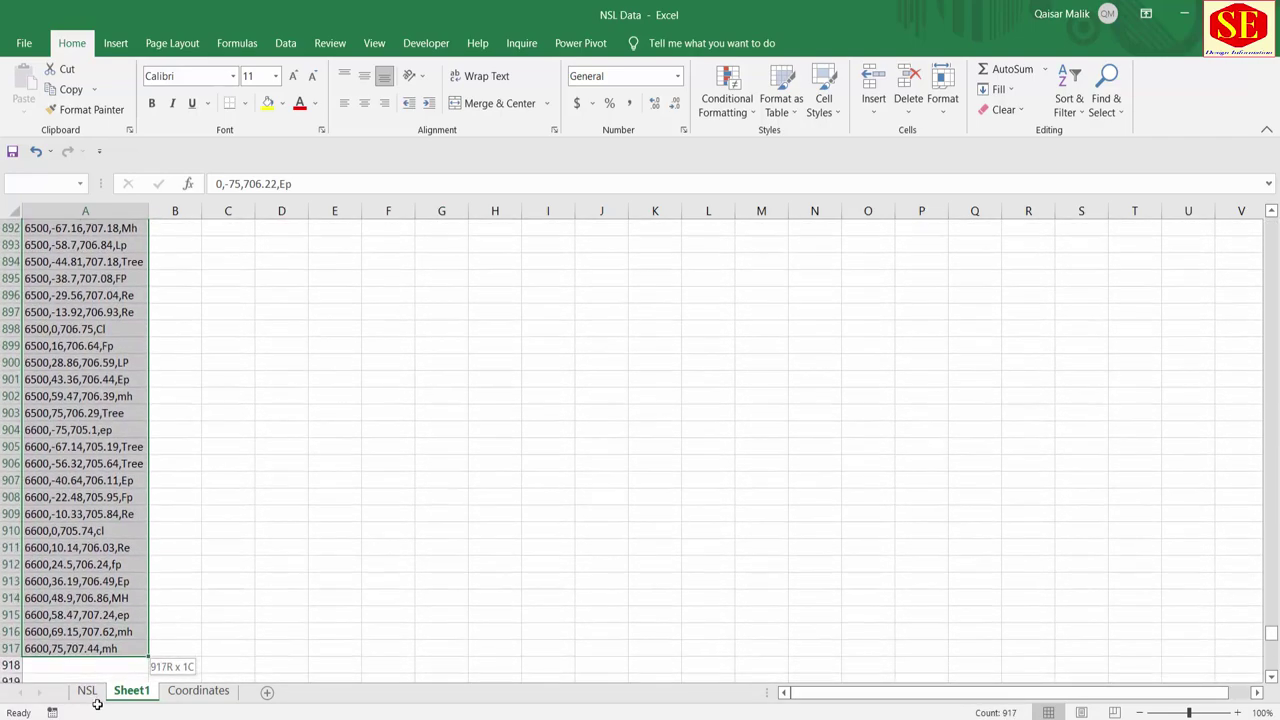
# Copy the 917 point strings and switch to the empty Civil 3d Topo folder.
pyautogui.rightClick(94, 600)
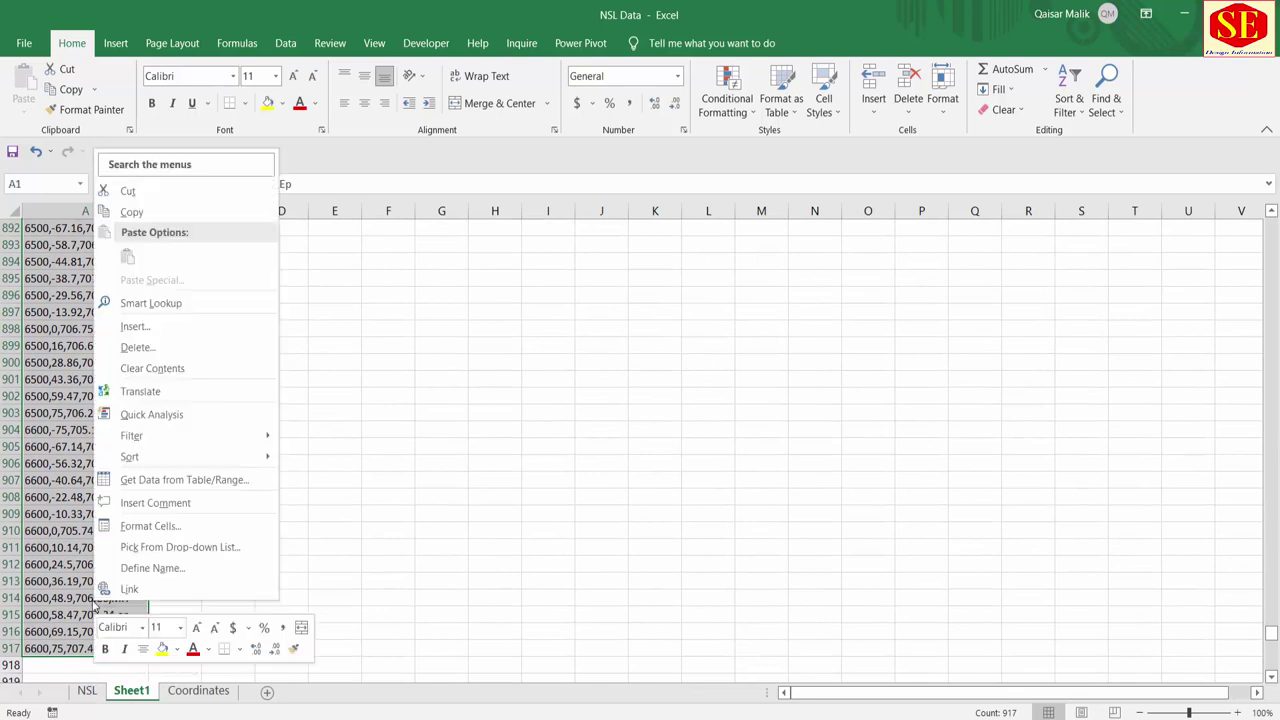
pyautogui.click(141, 213)
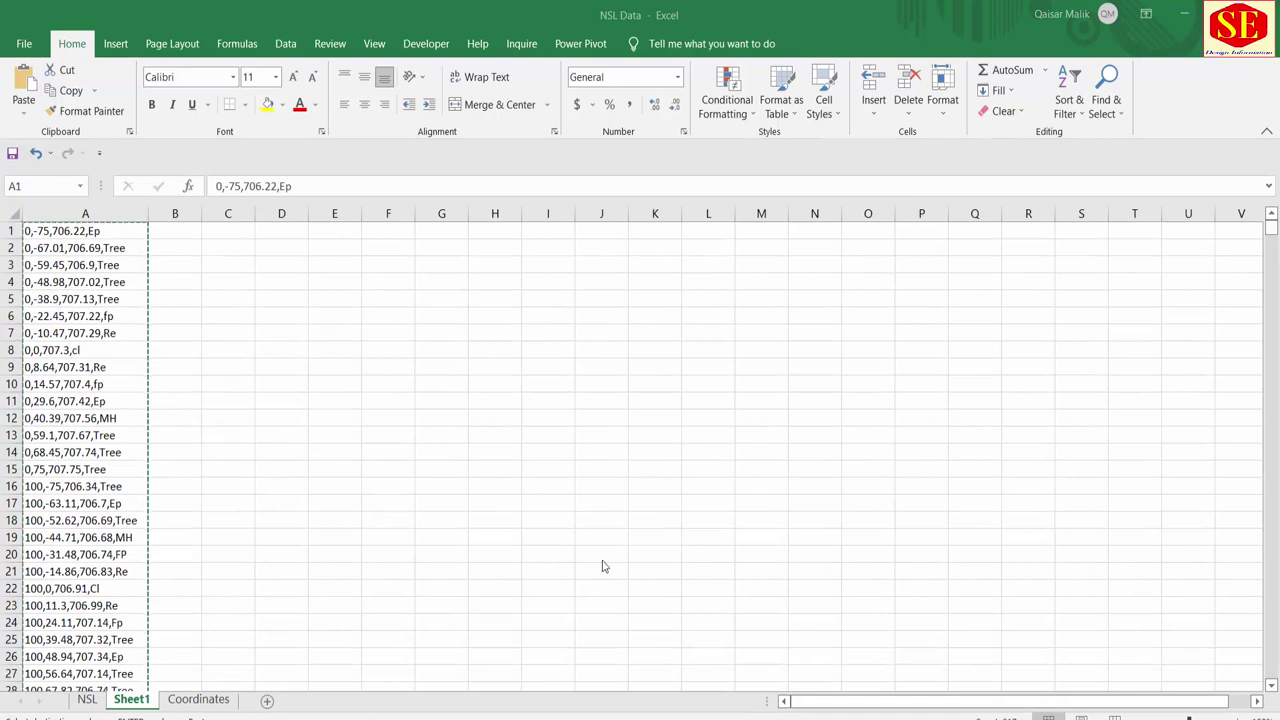
pyautogui.click(766, 690)
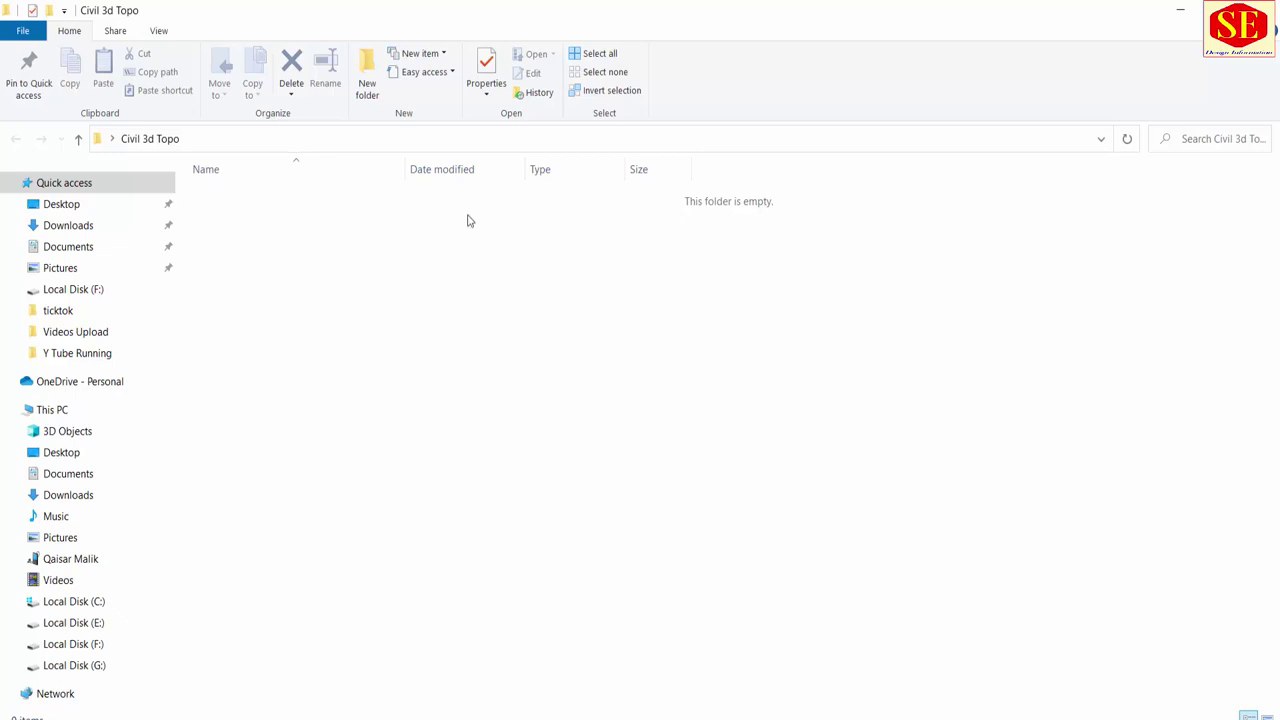
# Create a new text document named Data NSL in the Civil 3d Topo folder.
pyautogui.rightClick(435, 219)
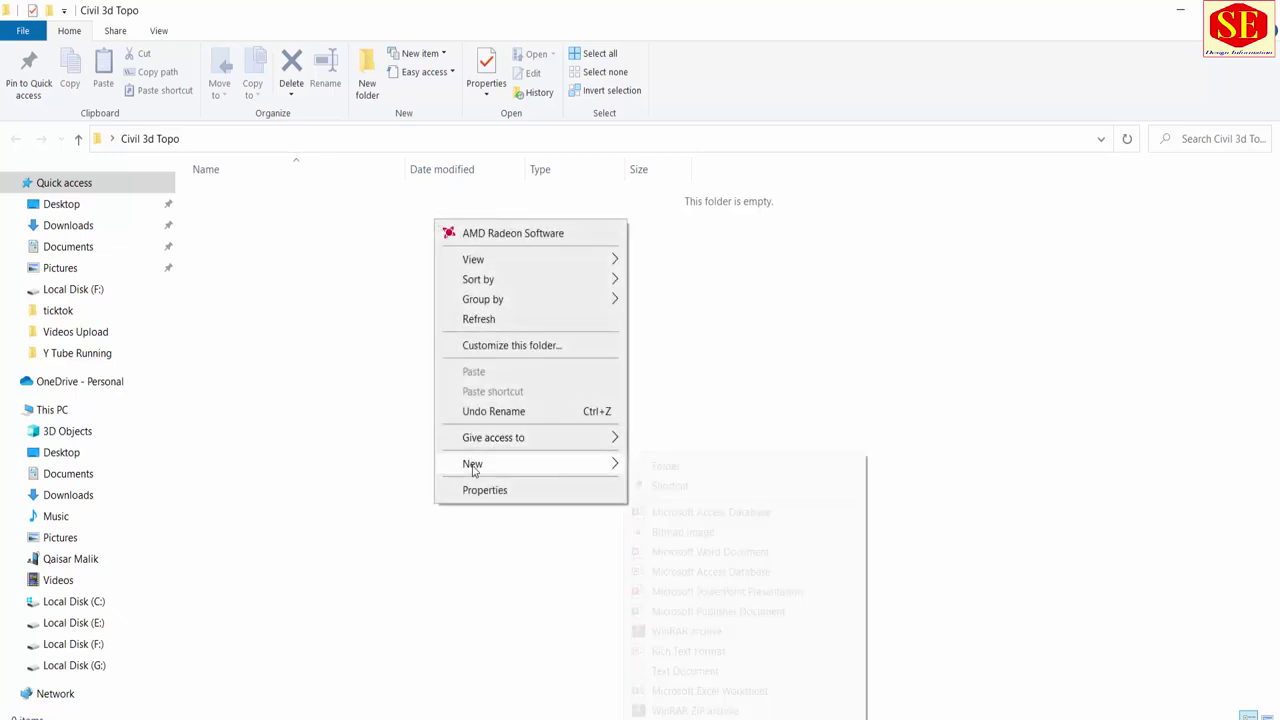
pyautogui.moveTo(527, 464)
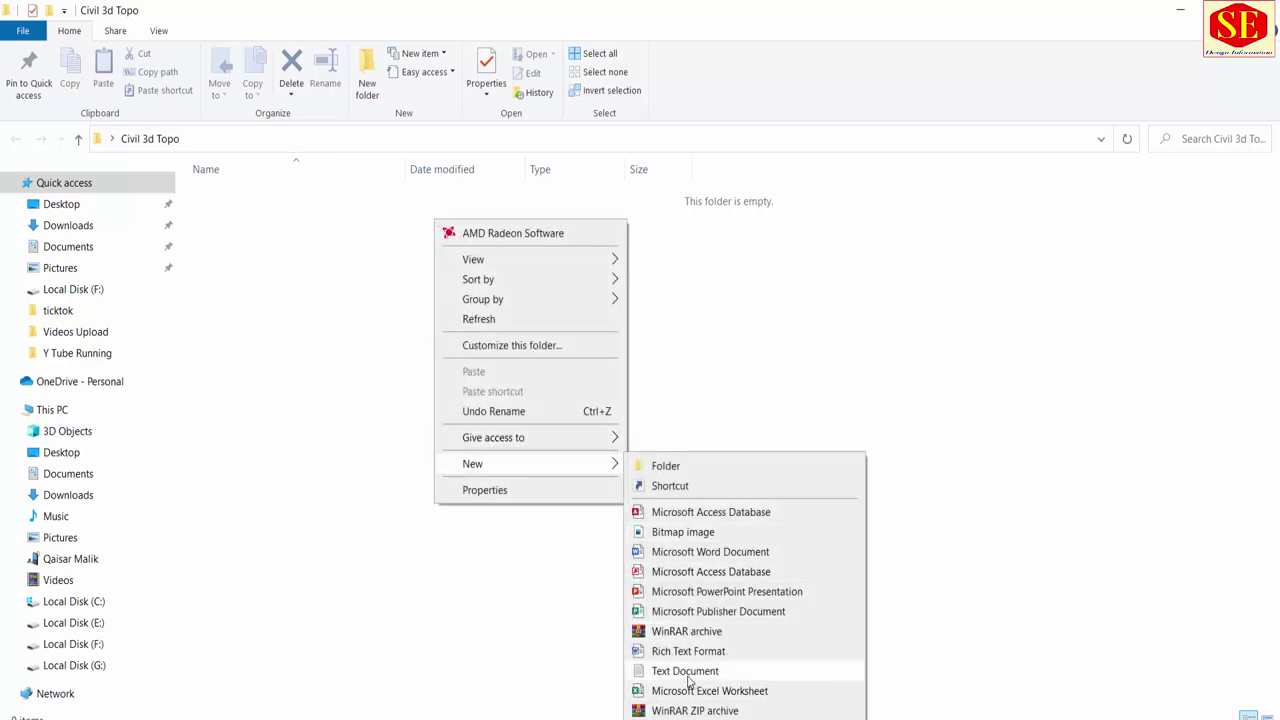
pyautogui.click(685, 671)
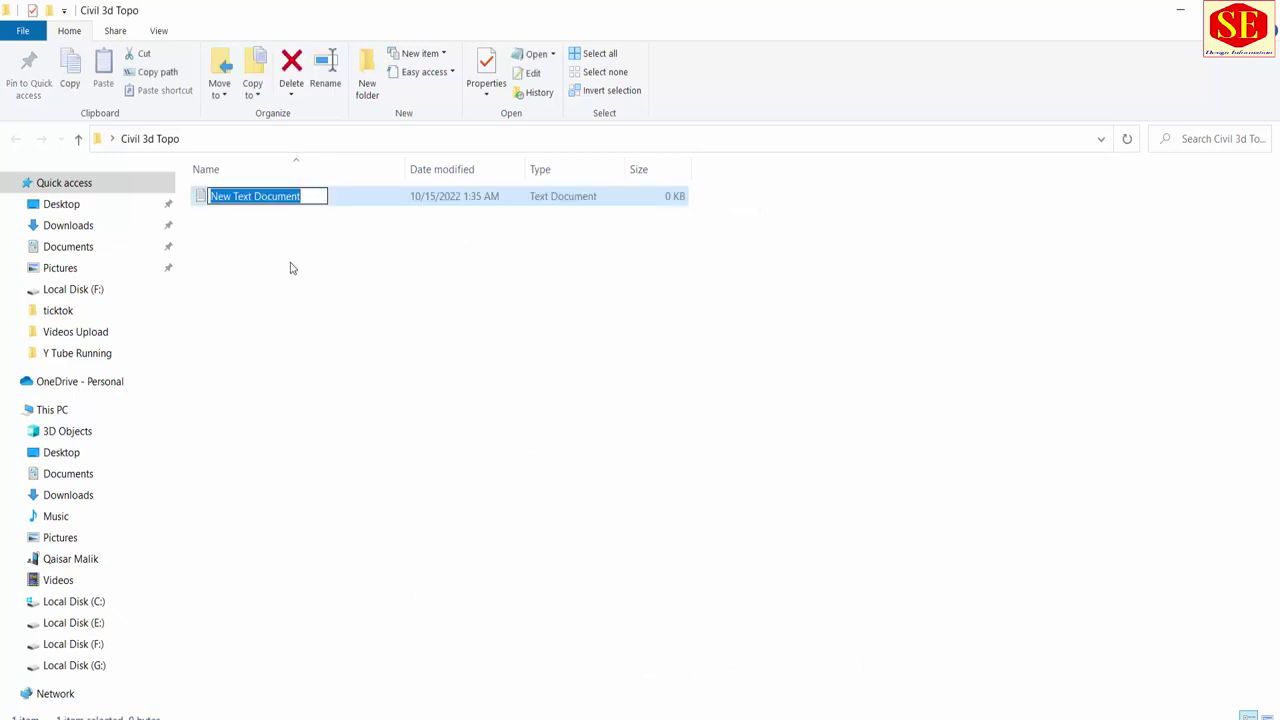
pyautogui.write('Data')
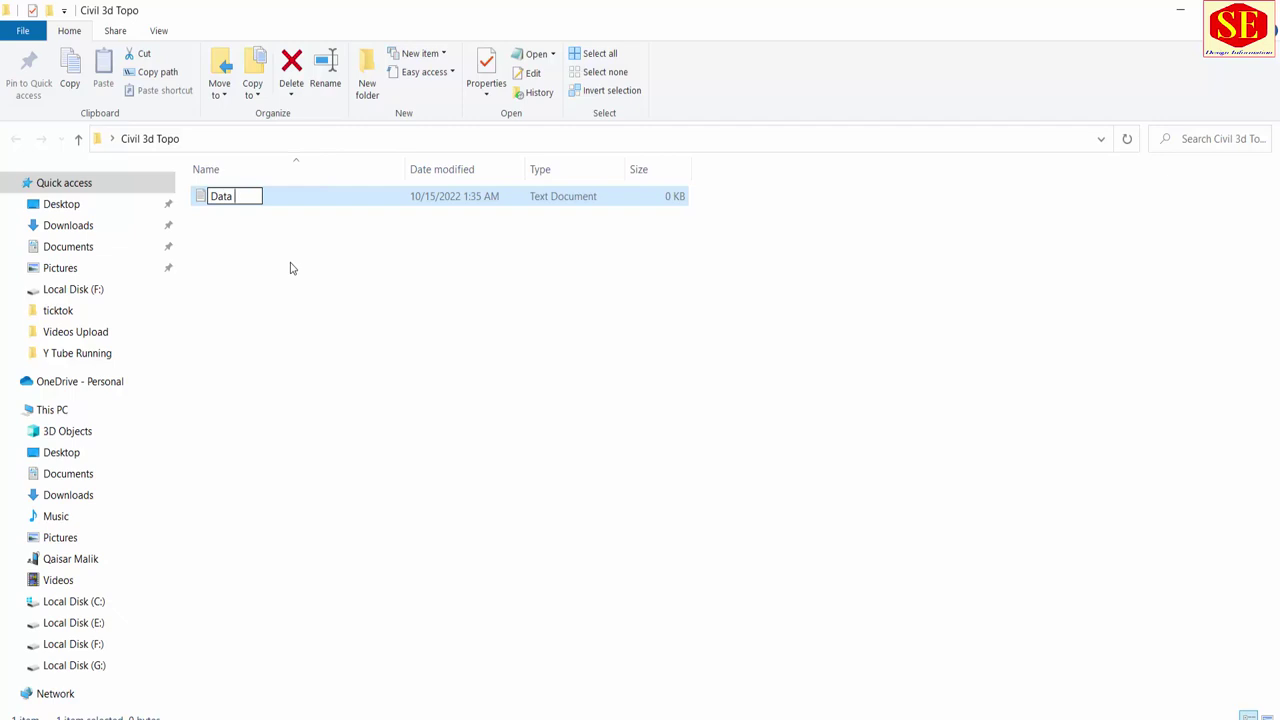
pyautogui.write(' N')
pyautogui.write('SA')
pyautogui.write('L')
pyautogui.press('Return')
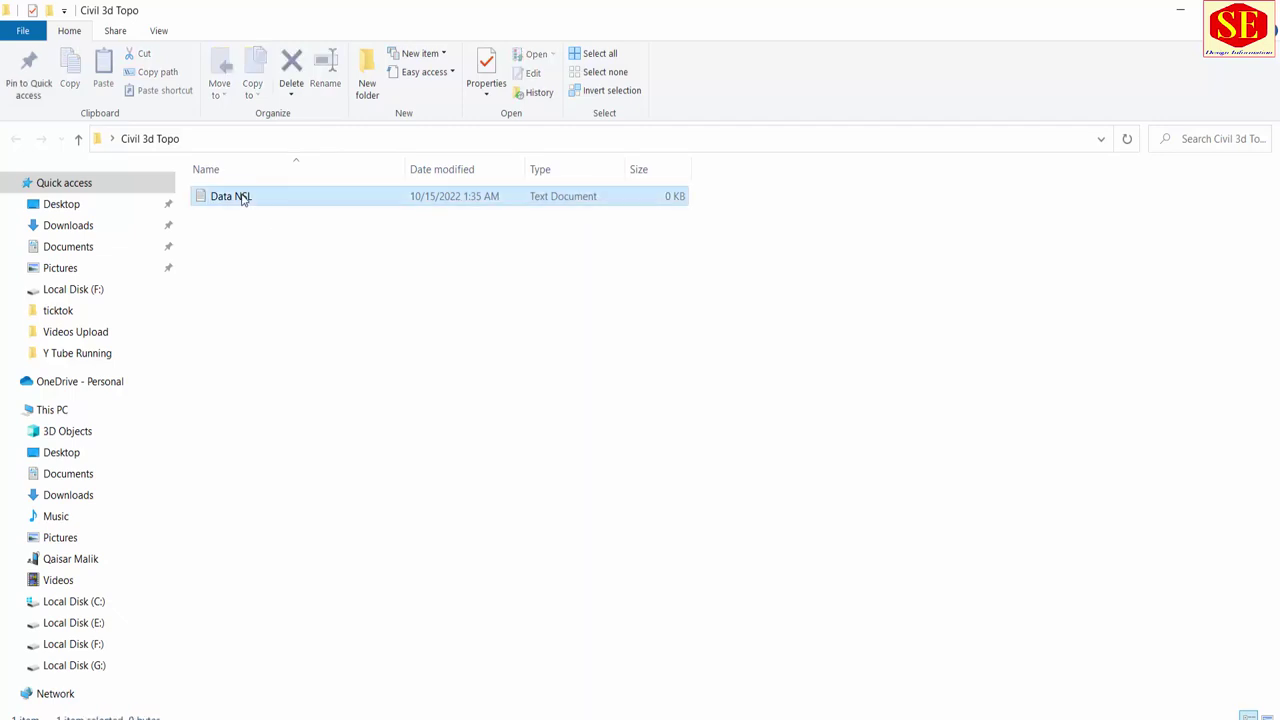
# Open Data NSL in Notepad and paste in the copied point data.
pyautogui.doubleClick(243, 199)
pyautogui.rightClick(291, 183)
pyautogui.click(327, 251)
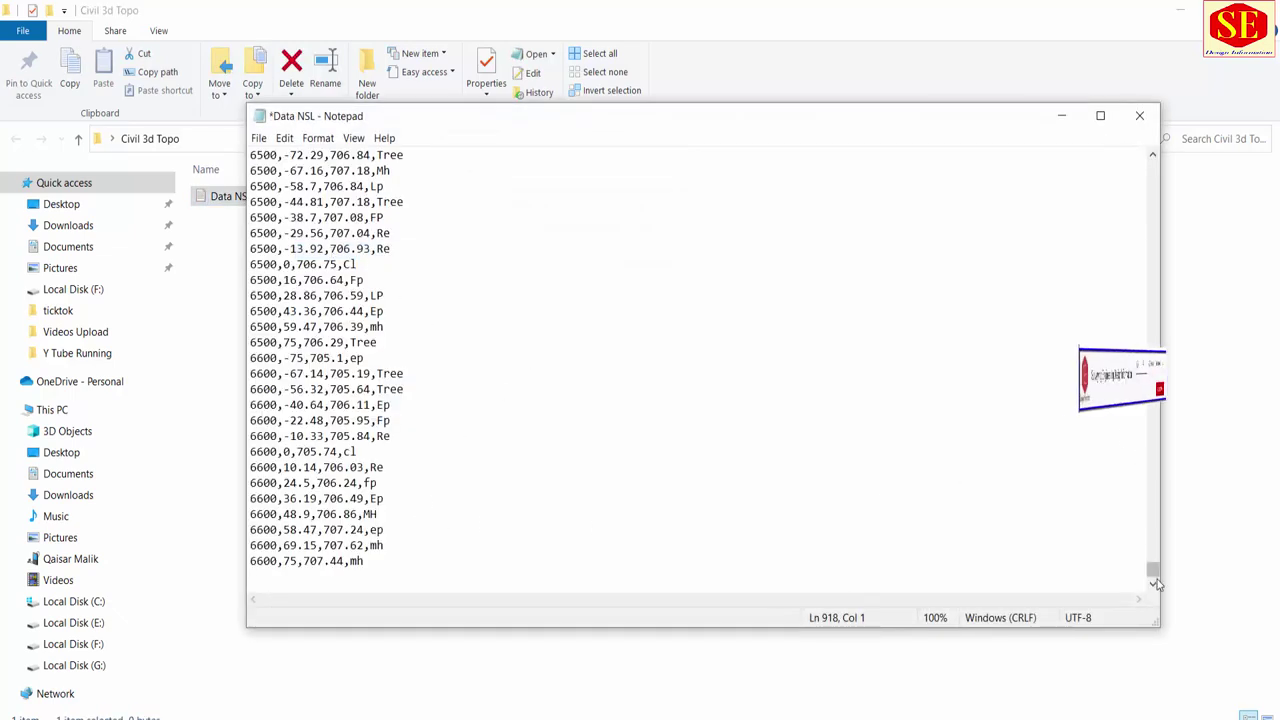
# Save the Data NSL file and close Notepad.
pyautogui.moveTo(1155, 581); pyautogui.dragTo(1174, 175)
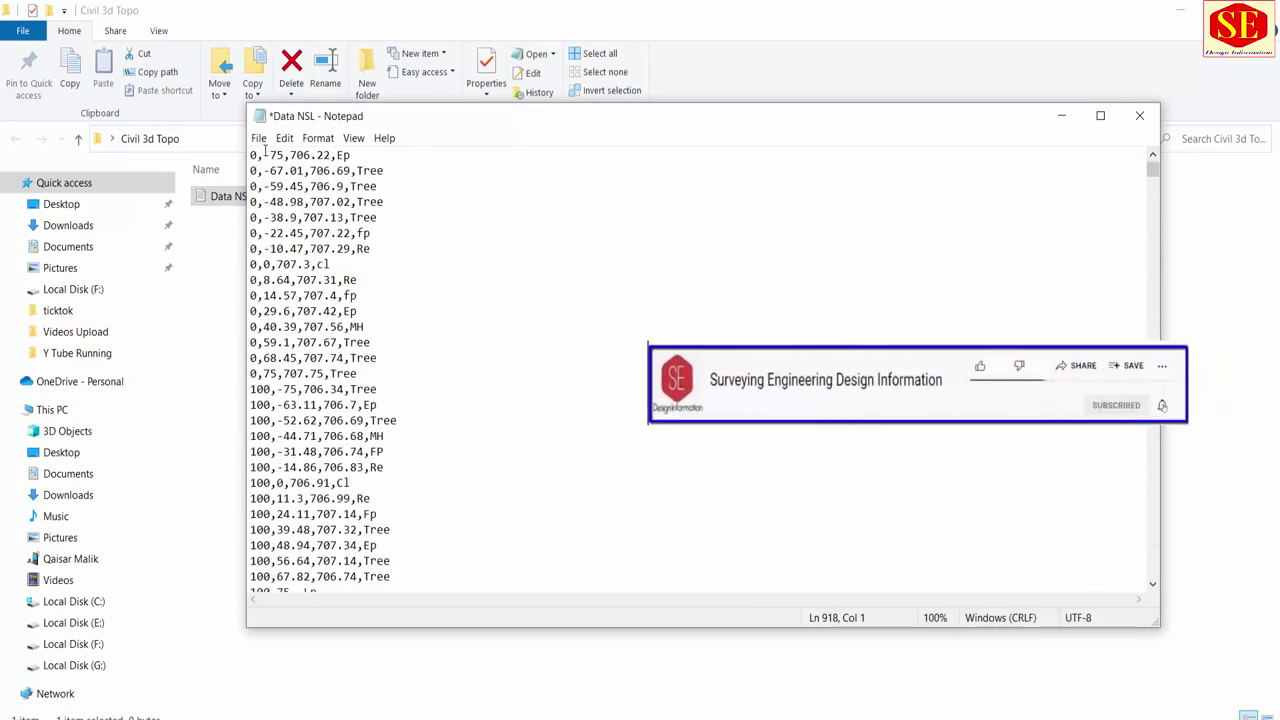
pyautogui.click(259, 138)
pyautogui.click(300, 206)
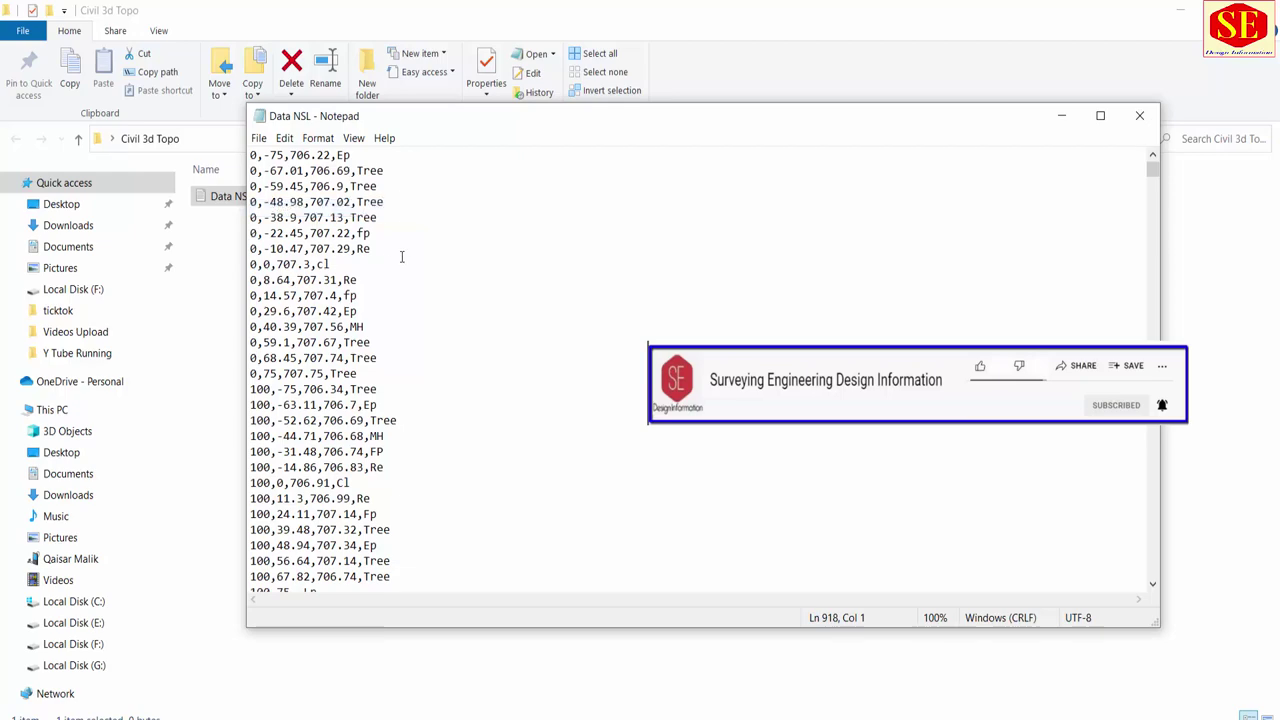
pyautogui.click(1139, 115)
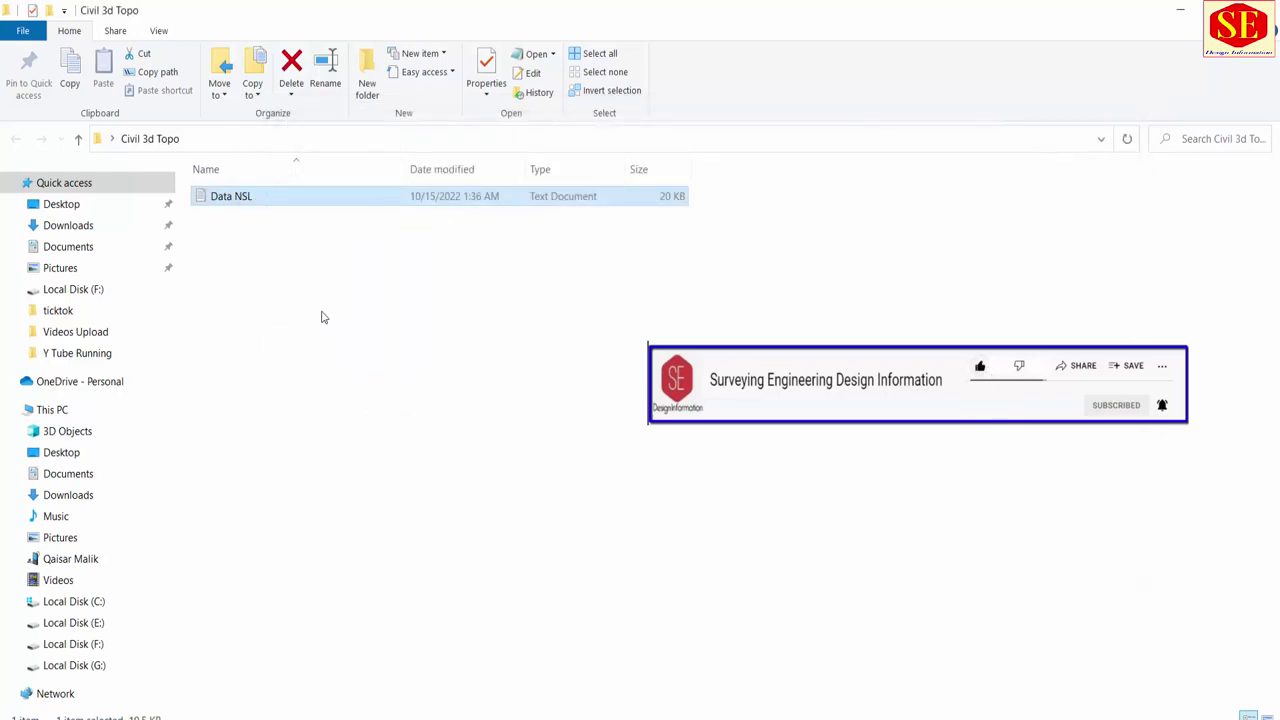
# Reopen Data NSL and scroll through the saved point list.
pyautogui.doubleClick(231, 198)
pyautogui.scroll(-6, 353, 248)
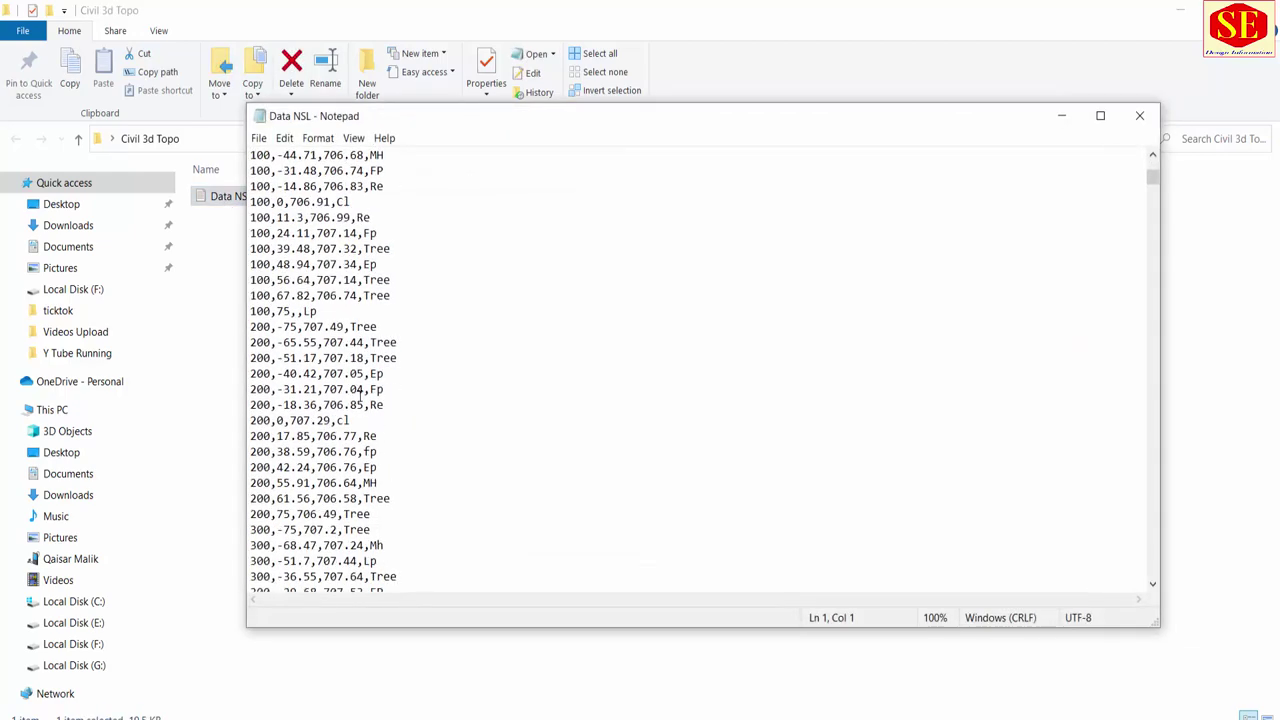
pyautogui.scroll(-8, 355, 300)
pyautogui.scroll(-13, 358, 350)
pyautogui.scroll(-10, 360, 395)
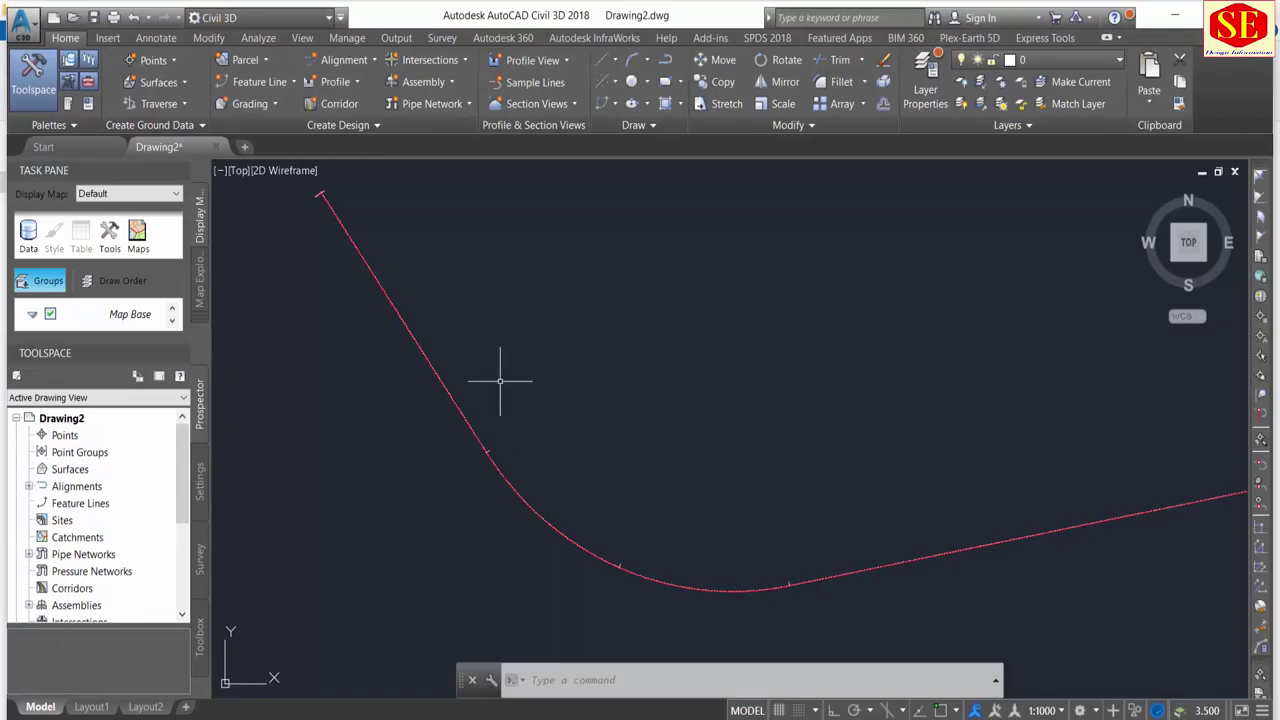
# Pan to the alignment's starting station labels and bring up the Create Points options.
pyautogui.scroll(5, 384, 313)
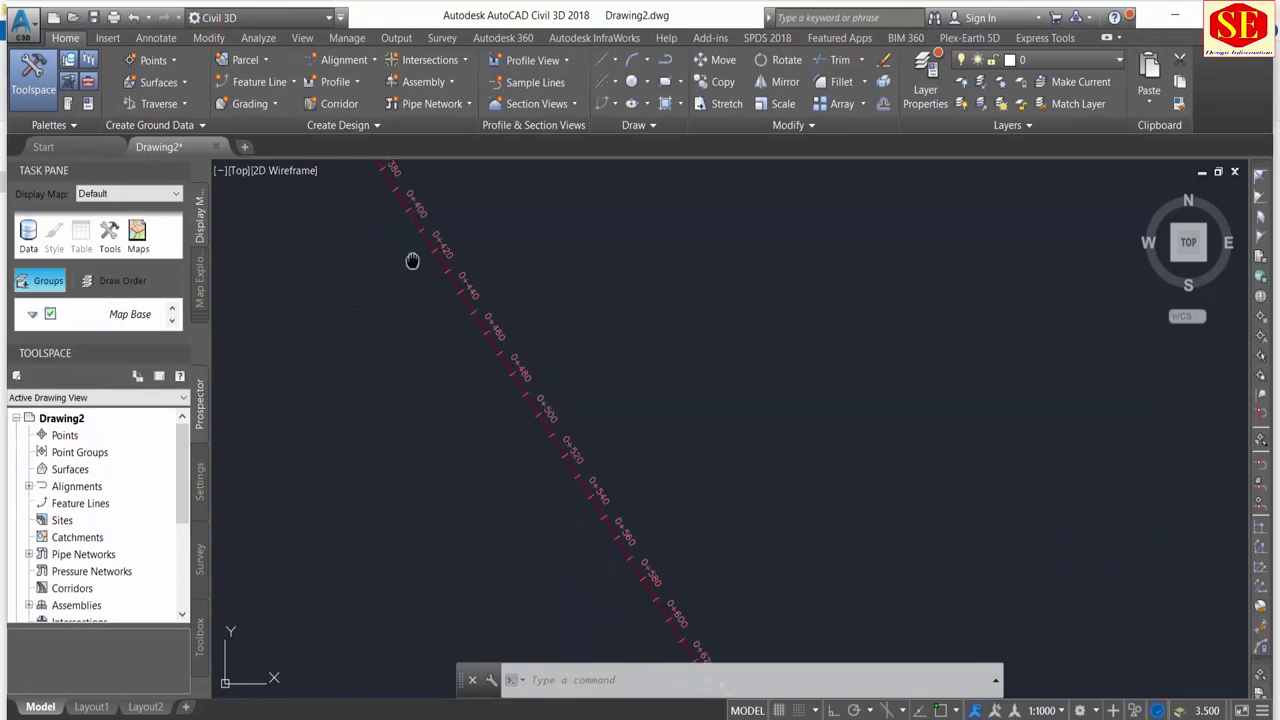
pyautogui.moveTo(443, 300); pyautogui.dragTo(571, 586, button='middle')
pyautogui.scroll(-1, 571, 586)
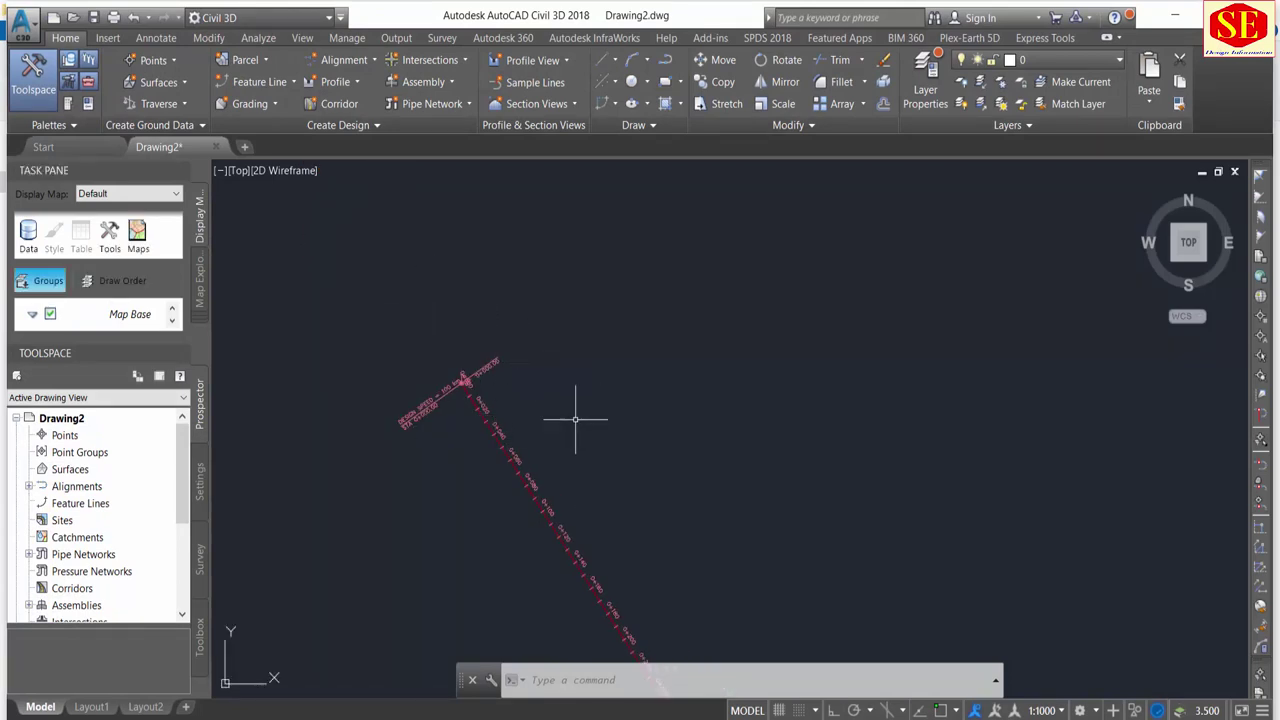
pyautogui.click(173, 62)
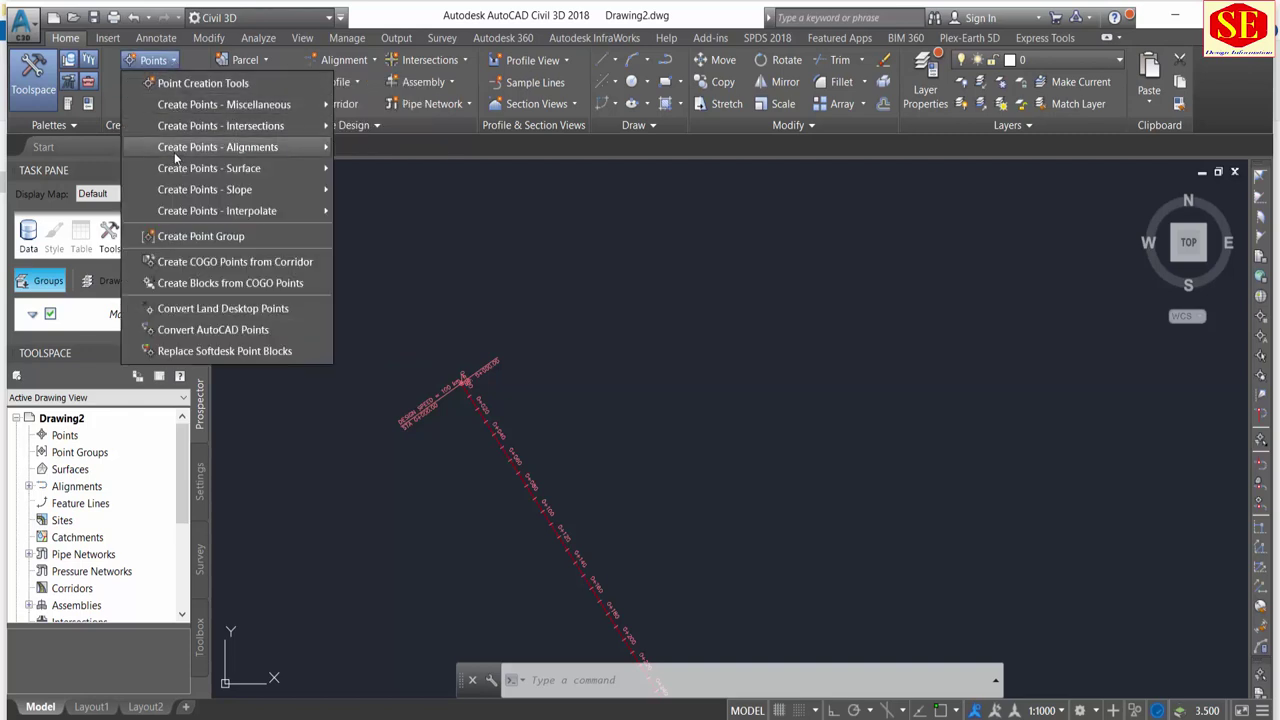
pyautogui.moveTo(217, 147)
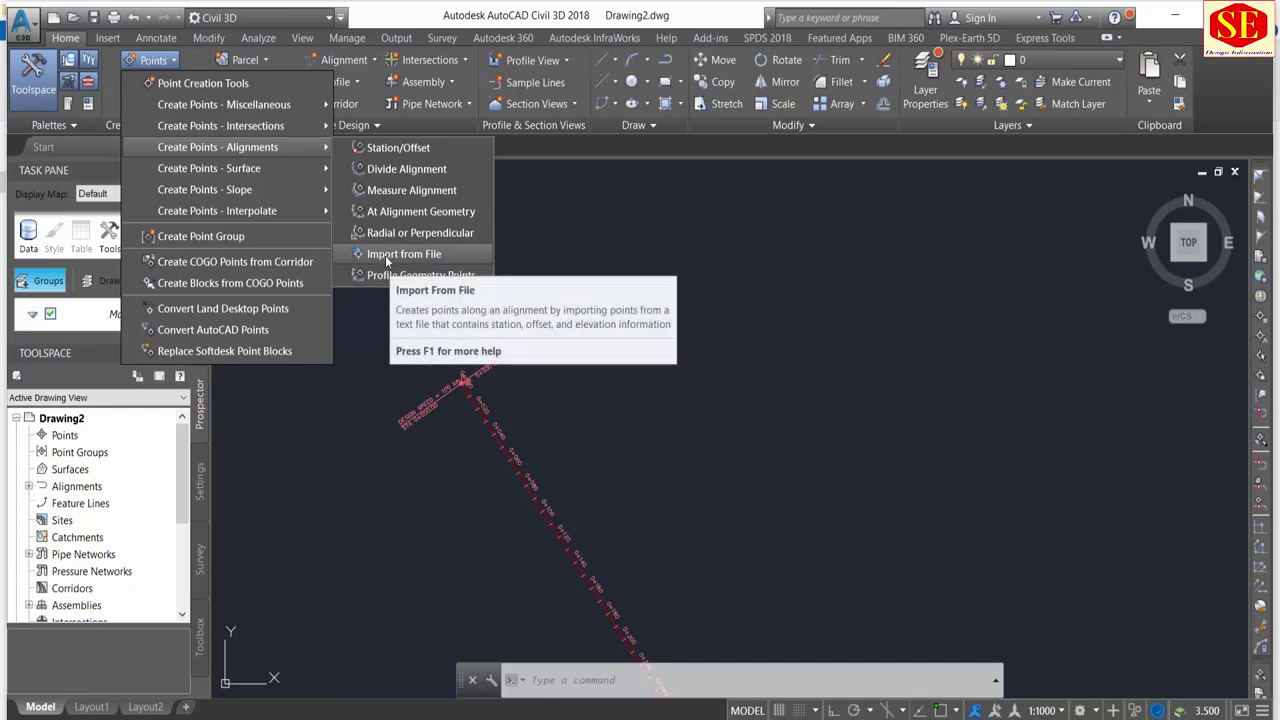
# Browse the point-import file dialog to the Desktop's Civil 3d Topo folder.
pyautogui.click(391, 262)
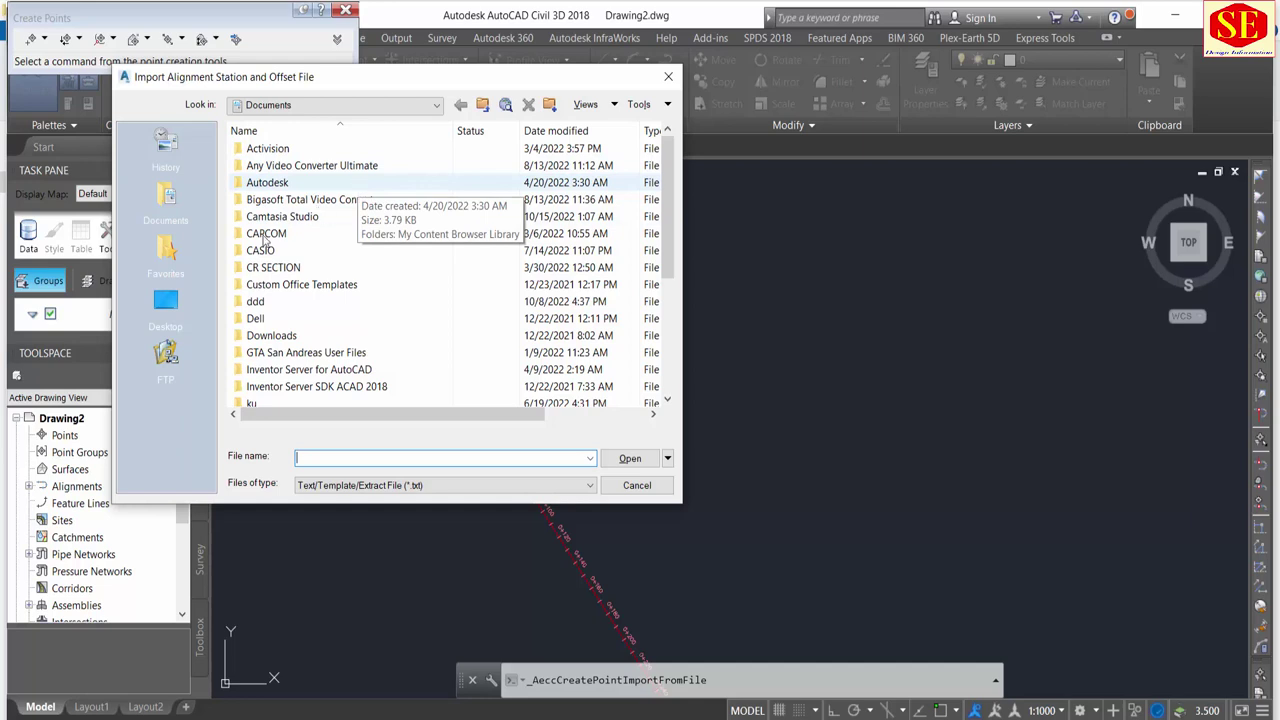
pyautogui.click(168, 302)
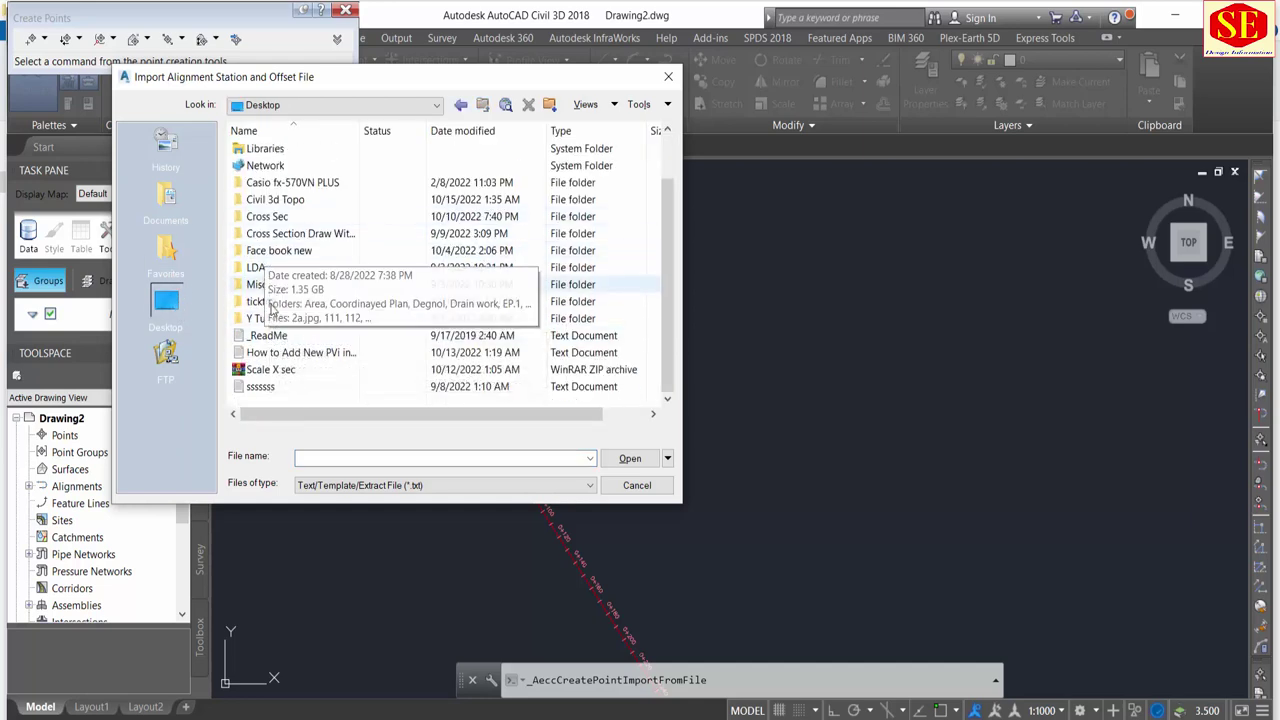
pyautogui.click(276, 200)
pyautogui.doubleClick(276, 200)
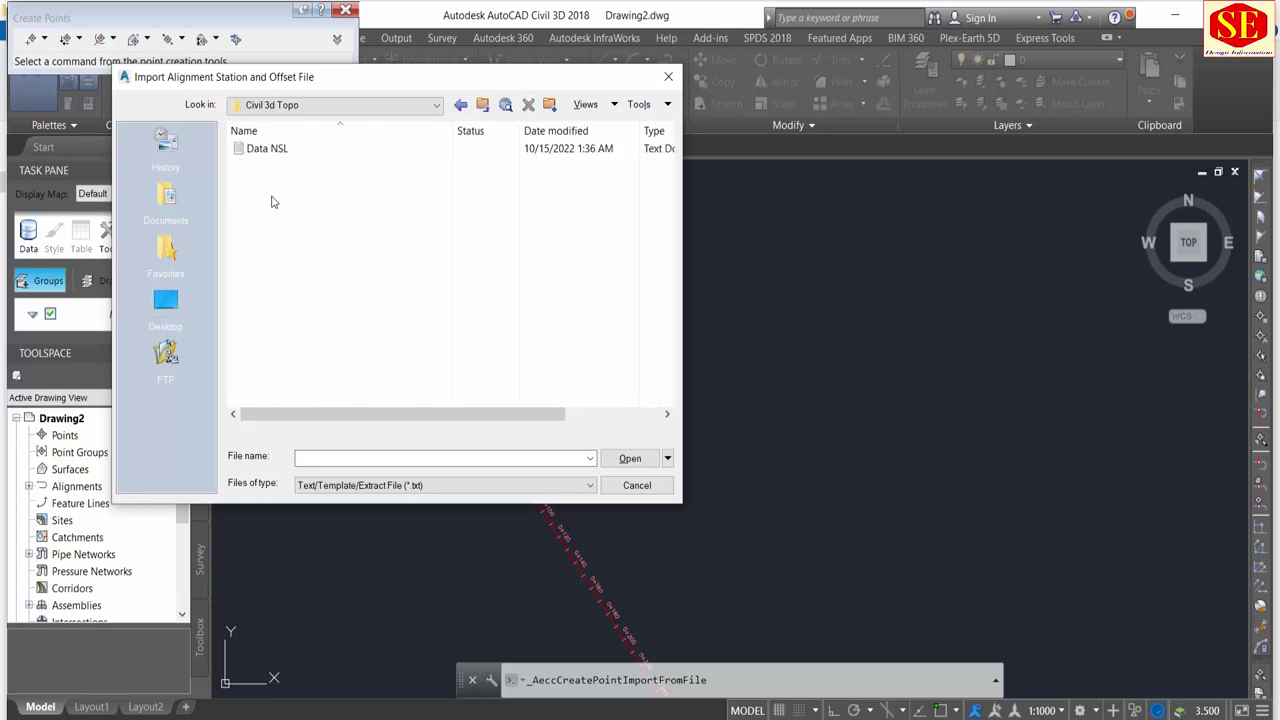
# Preview the contents of the Data NSL file in Notepad.
pyautogui.click(273, 152)
pyautogui.rightClick(275, 155)
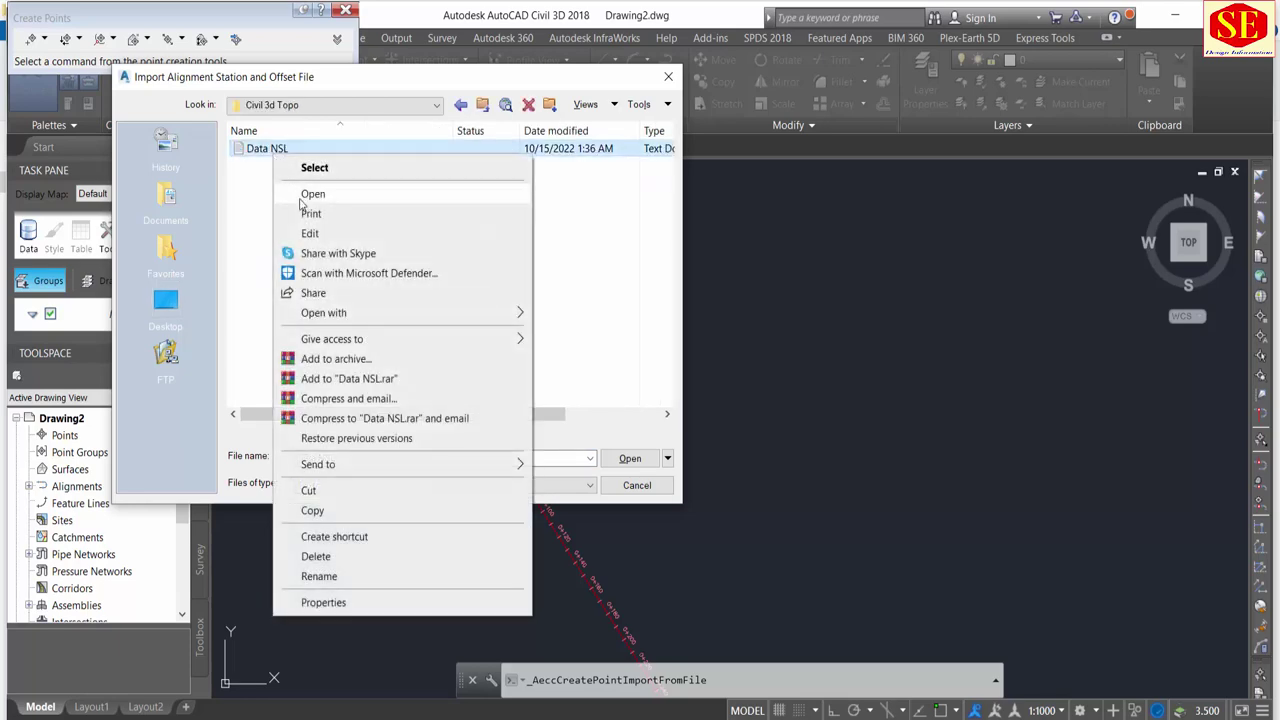
pyautogui.click(305, 195)
pyautogui.scroll(-5, 315, 293)
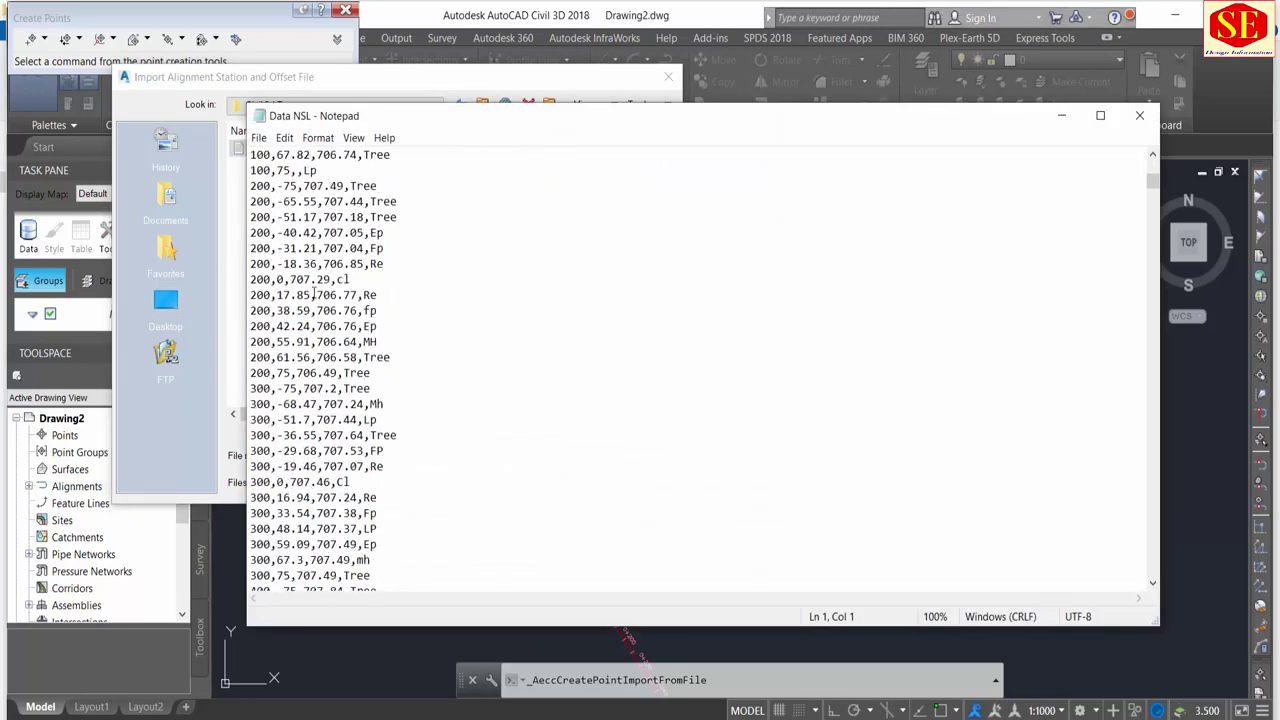
pyautogui.scroll(-6, 315, 293)
pyautogui.scroll(-7, 315, 293)
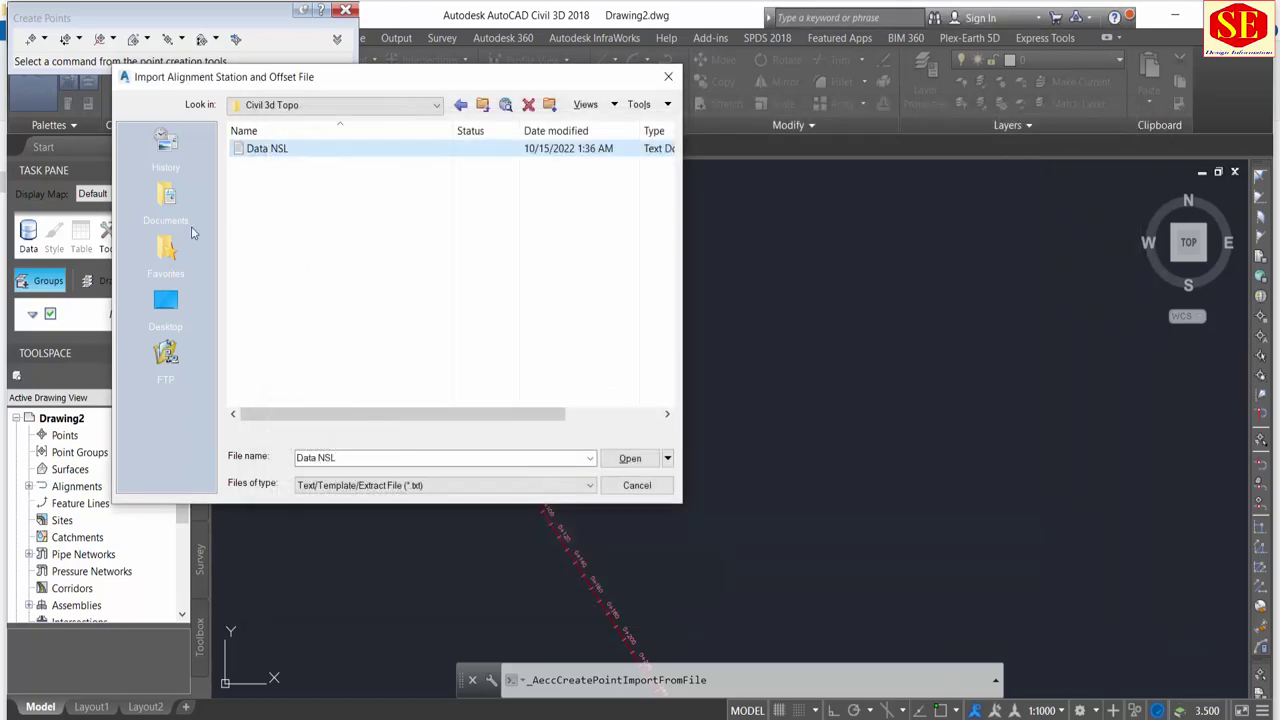
# Close the preview, choose Data NSL as the import file, and dismiss the low-battery warning.
pyautogui.click(1139, 115)
pyautogui.doubleClick(257, 150)
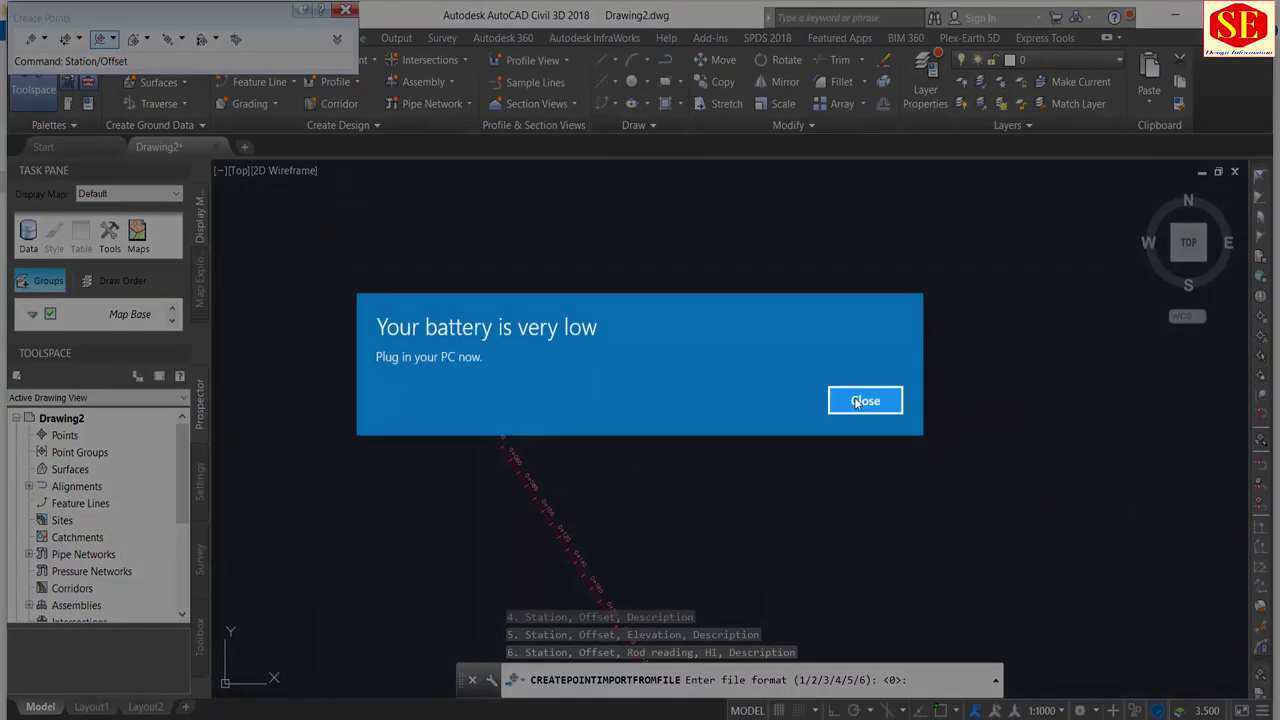
pyautogui.click(857, 403)
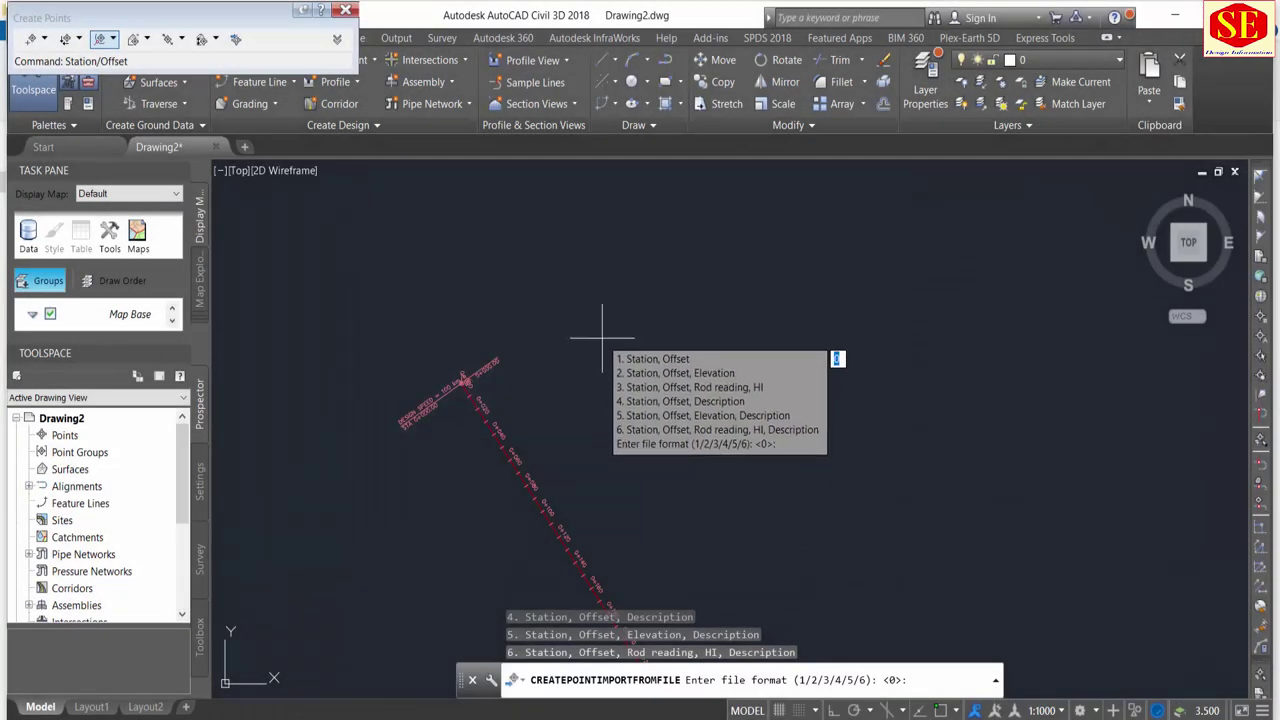
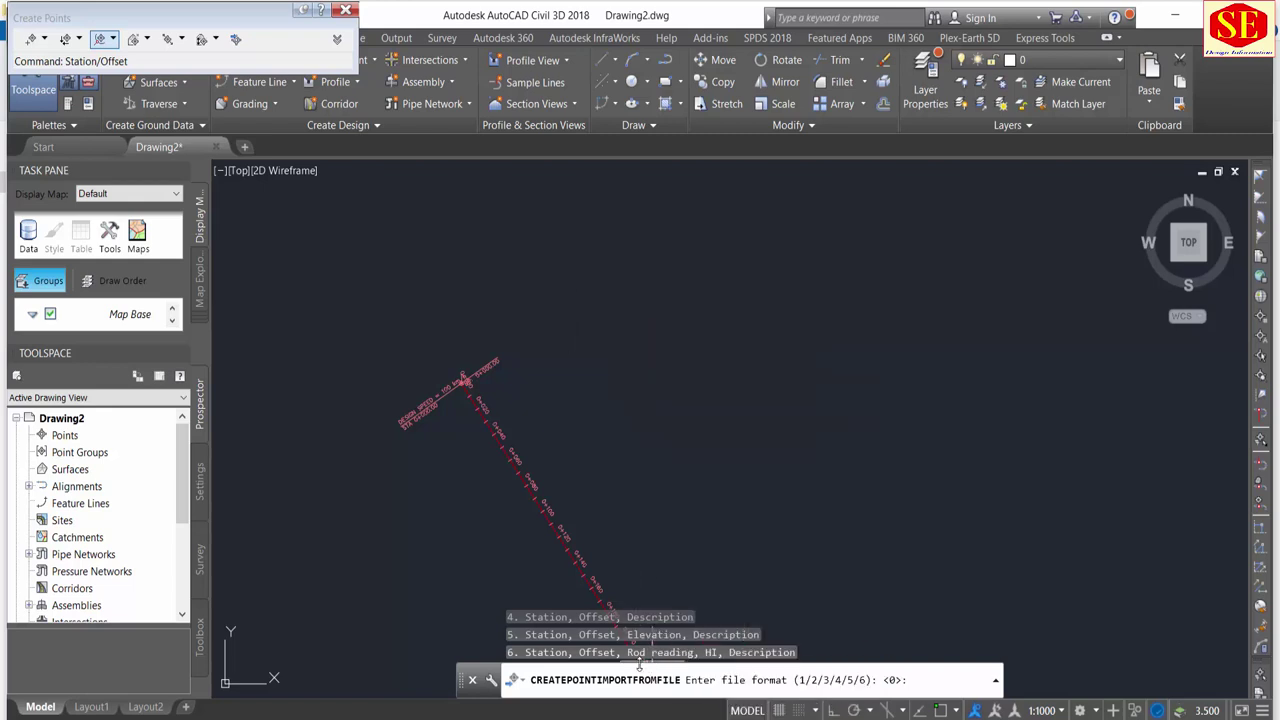
# Review the import formats and choose format 5: Station, Offset, Elevation, Description.
pyautogui.press('F2')
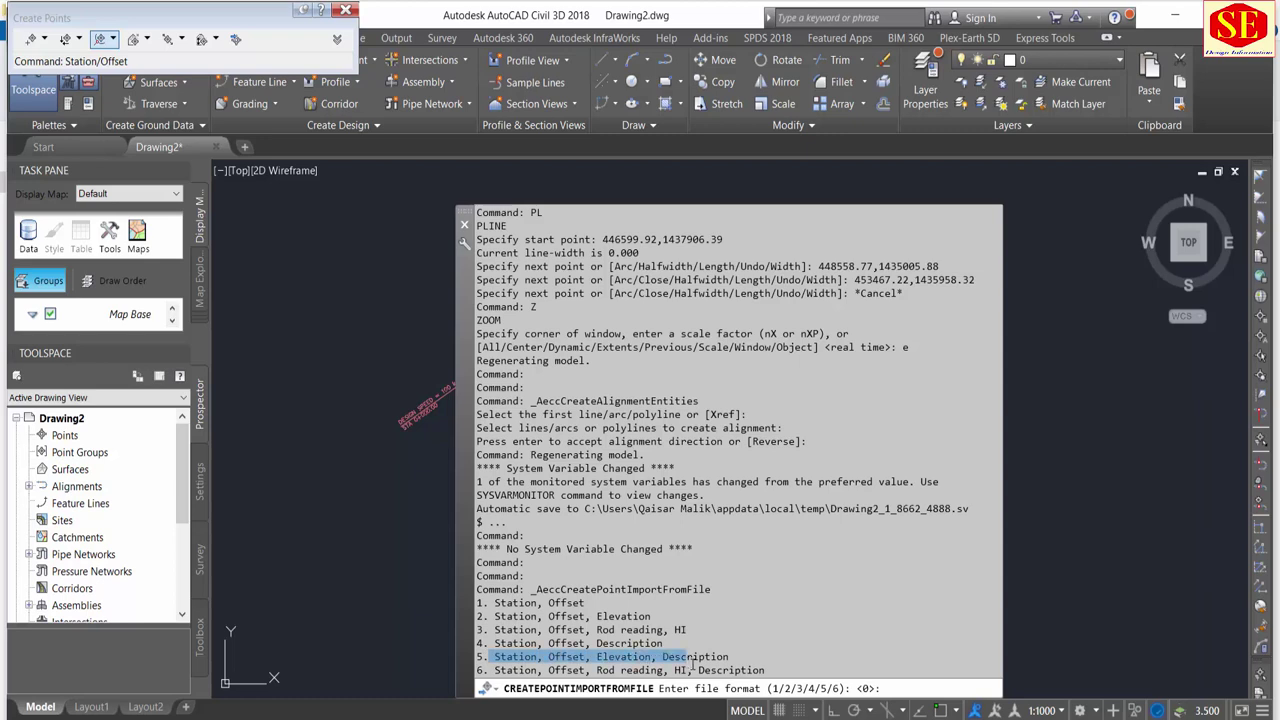
pyautogui.moveTo(490, 655); pyautogui.dragTo(747, 663)
pyautogui.moveTo(495, 616); pyautogui.dragTo(654, 616)
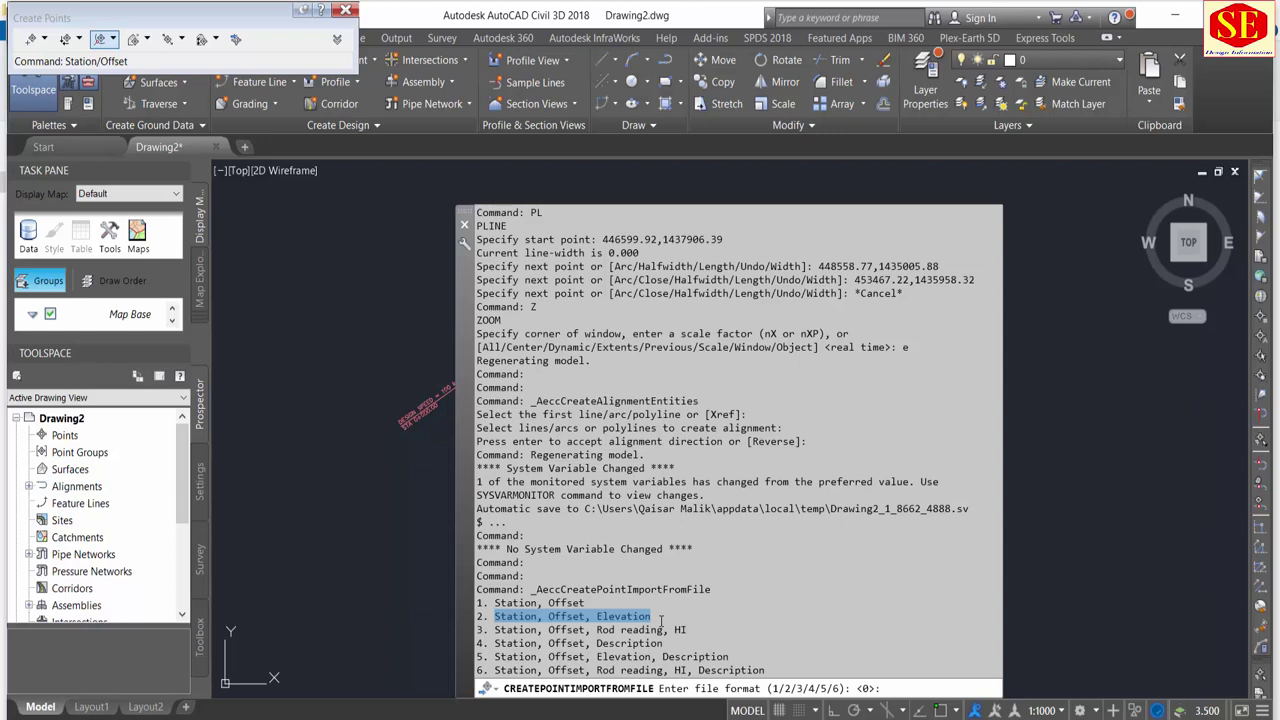
pyautogui.moveTo(497, 658); pyautogui.dragTo(598, 665)
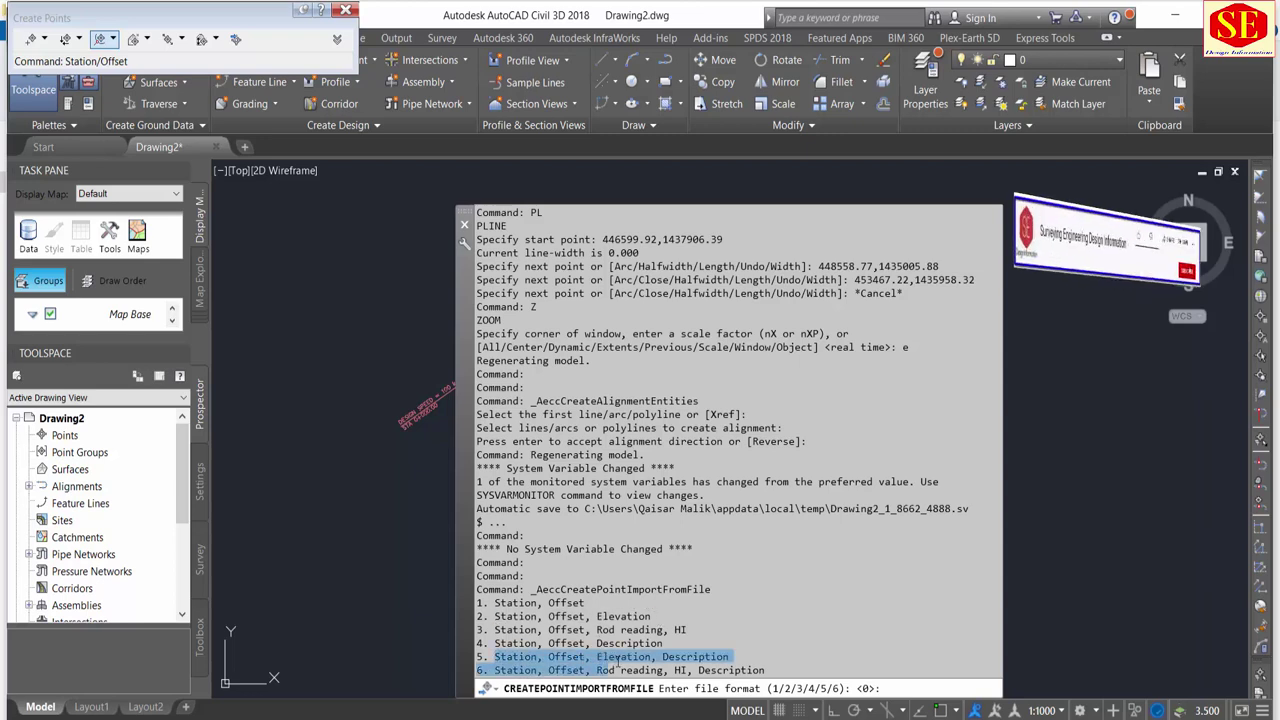
pyautogui.moveTo(598, 665); pyautogui.dragTo(731, 654)
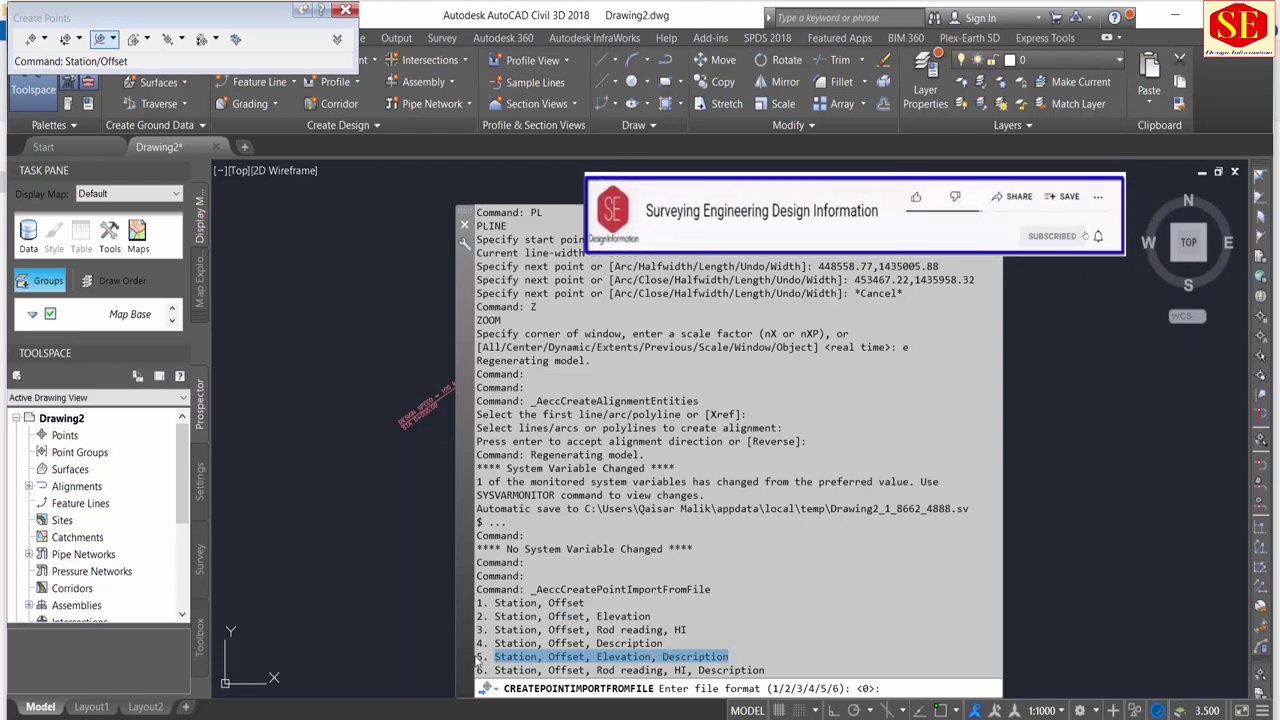
pyautogui.click(478, 660)
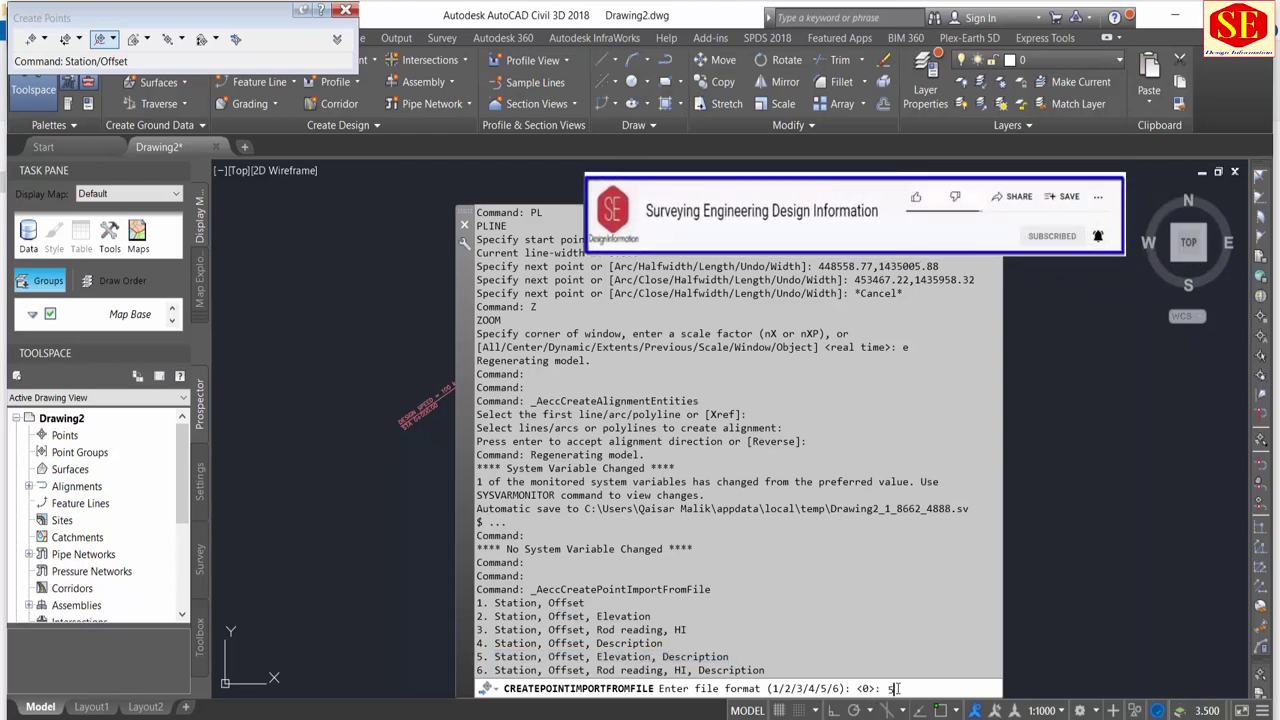
# Accept format 5 with comma delimiter and -99999 invalid elevation and offset indicators.
pyautogui.press('Return')
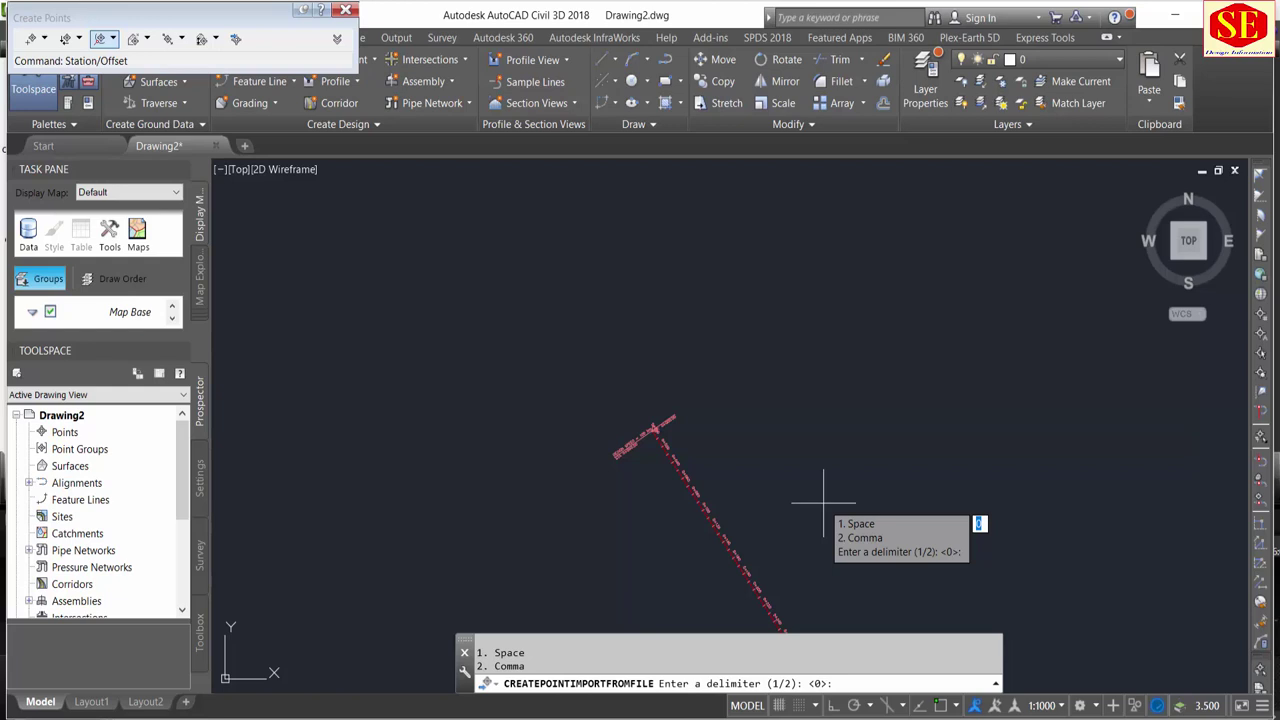
pyautogui.press('Return')
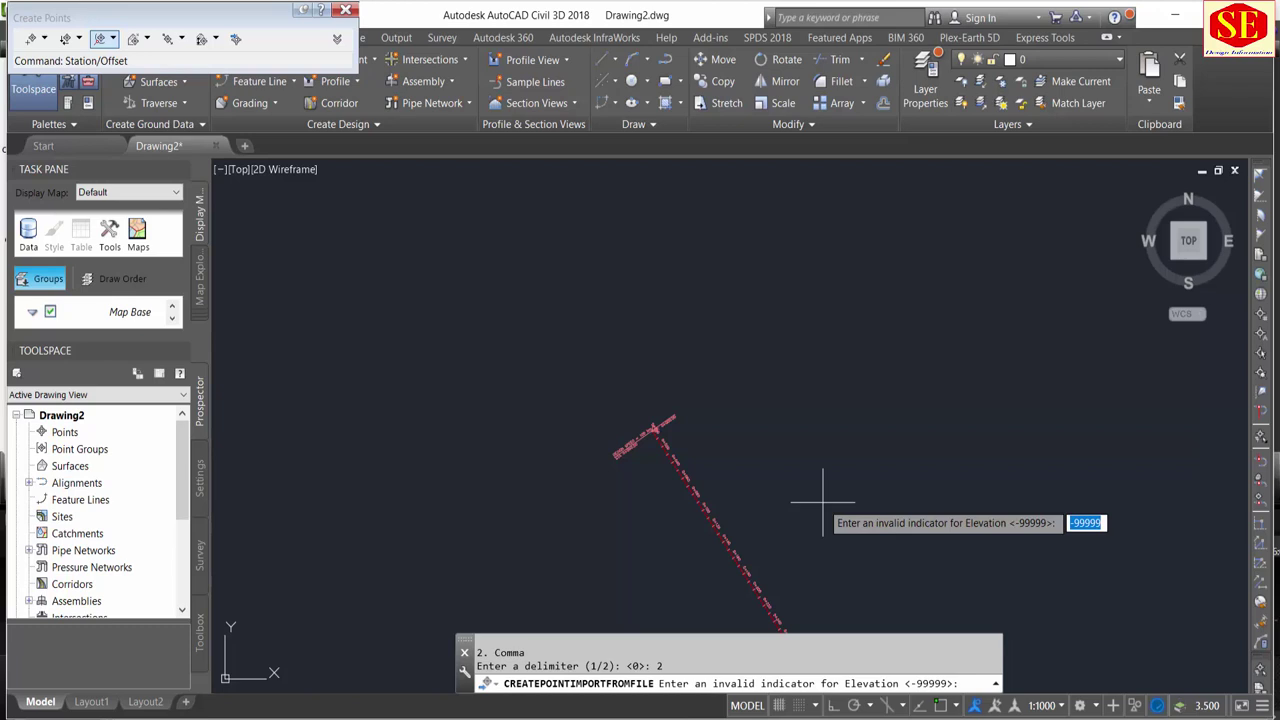
pyautogui.press('Return')
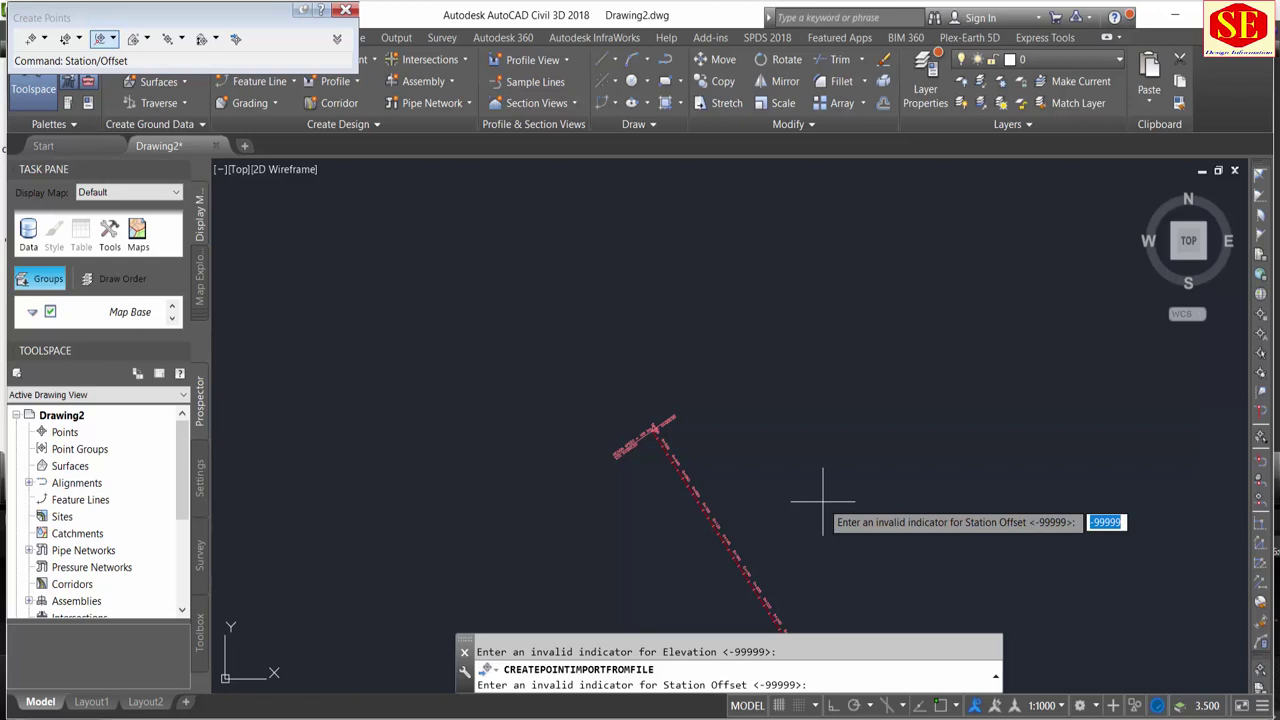
pyautogui.press('Return')
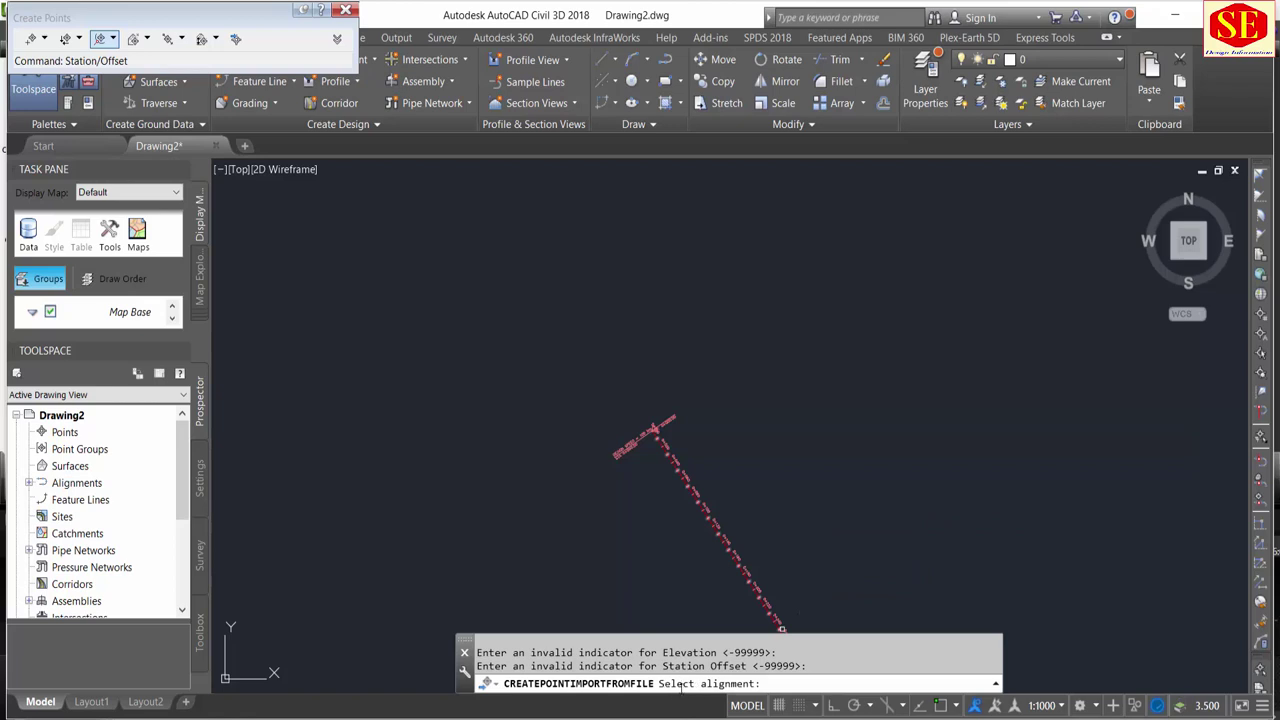
pyautogui.scroll(2, 709, 500)
pyautogui.scroll(2, 686, 443)
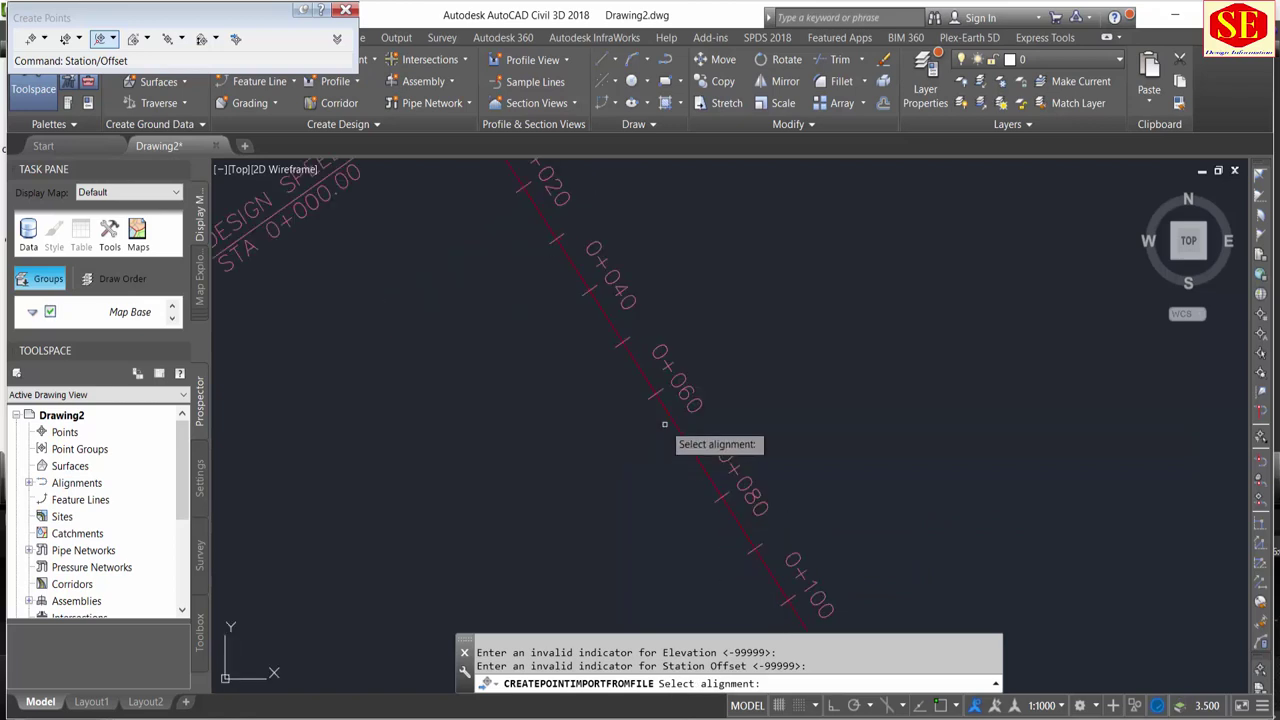
pyautogui.scroll(2, 669, 411)
# Pick the alignment to place the points, then inspect the imported markers along the cross lines.
pyautogui.click(669, 411)
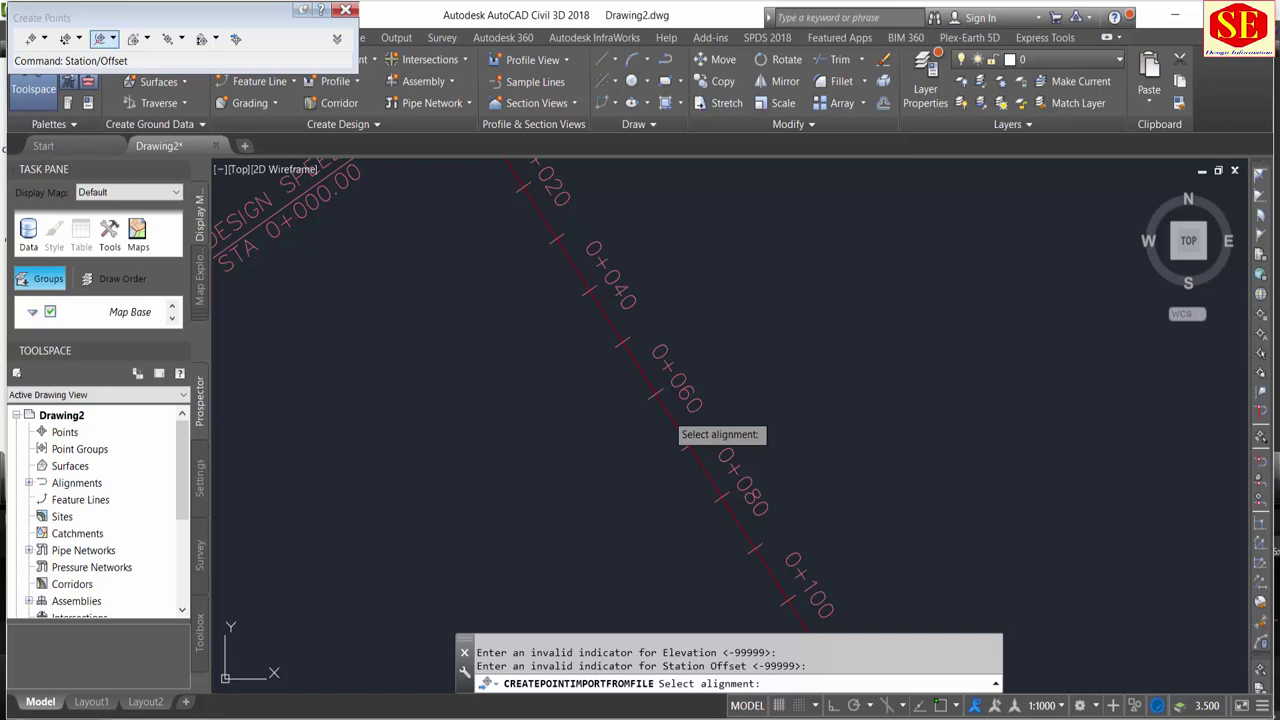
pyautogui.scroll(-5, 558, 358)
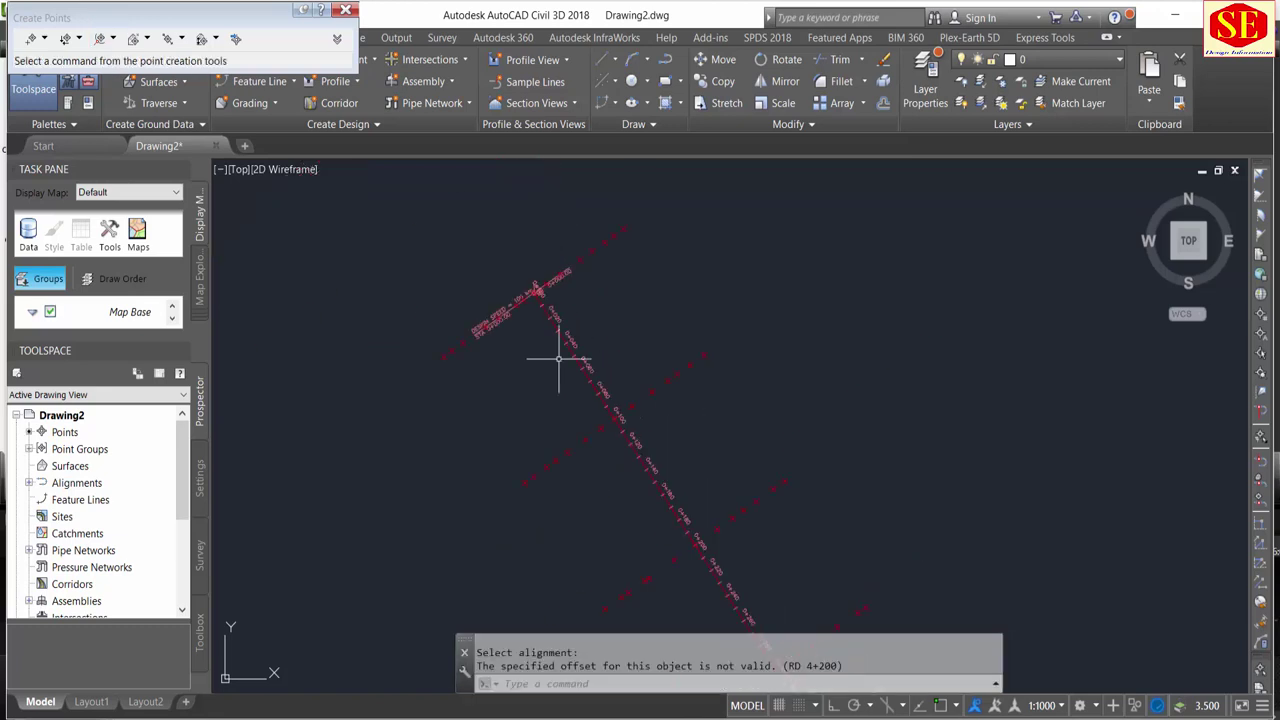
pyautogui.scroll(2, 558, 358)
pyautogui.scroll(2, 574, 271)
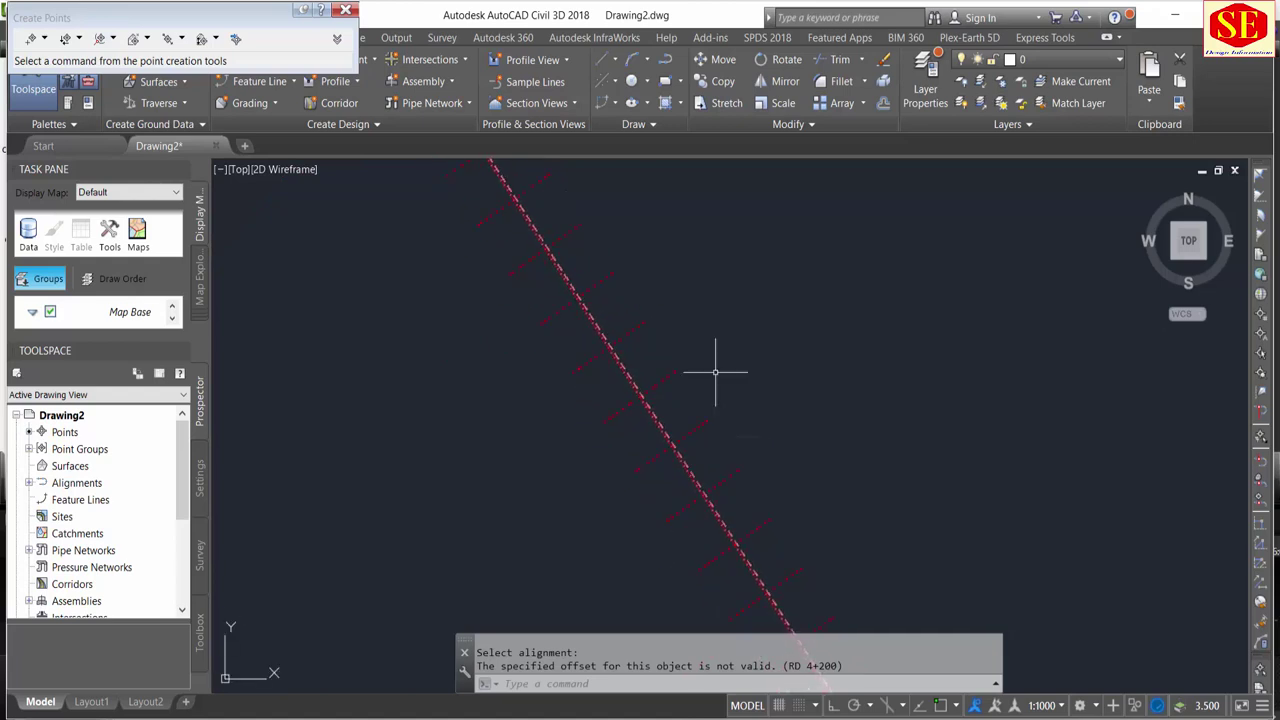
pyautogui.moveTo(766, 349)
pyautogui.mouseDown(button='middle')
pyautogui.moveTo(664, 412)
pyautogui.moveTo(1077, 389)
pyautogui.mouseUp(button='middle')
pyautogui.scroll(4, 1000, 357)
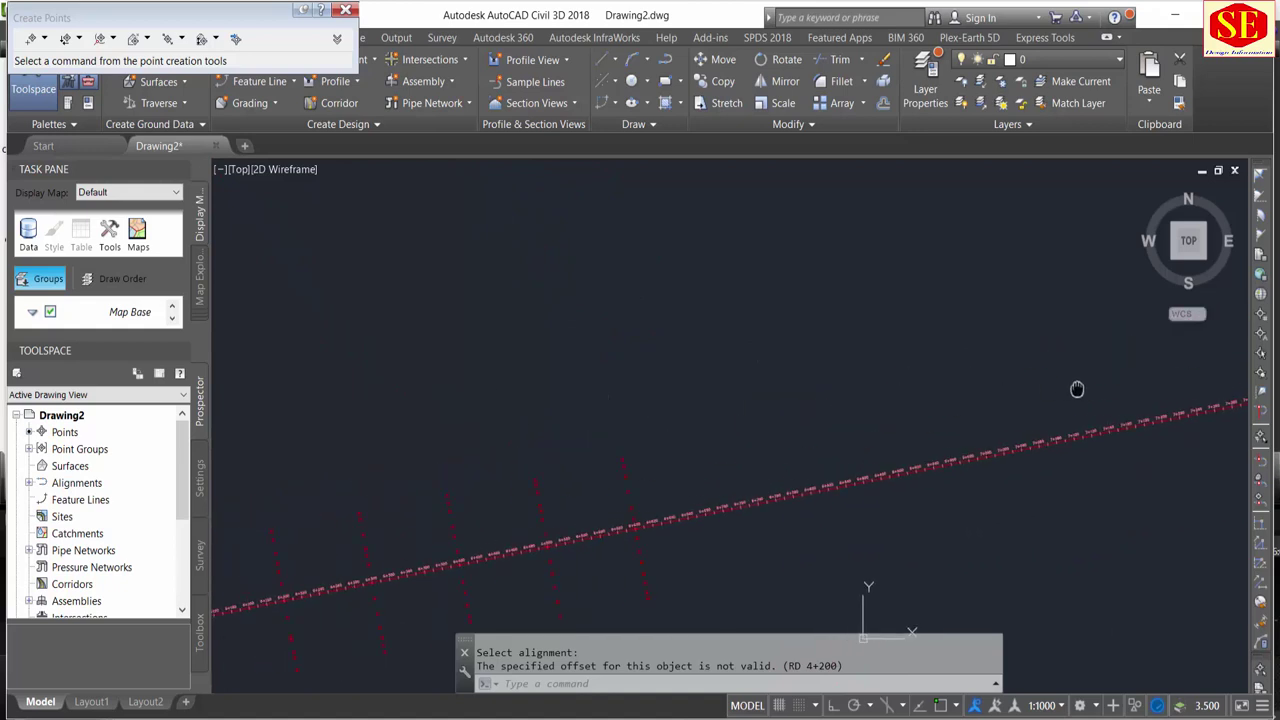
pyautogui.scroll(1, 640, 534)
pyautogui.scroll(2, 629, 529)
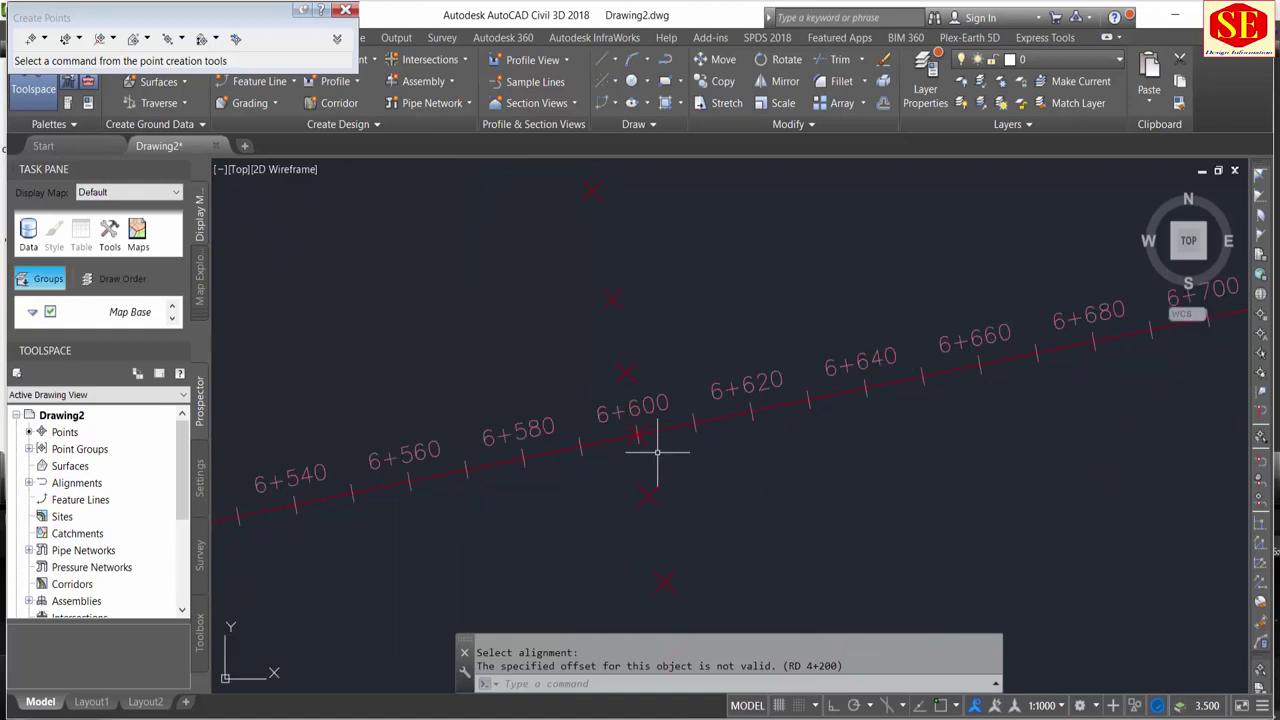
pyautogui.scroll(-5, 680, 440)
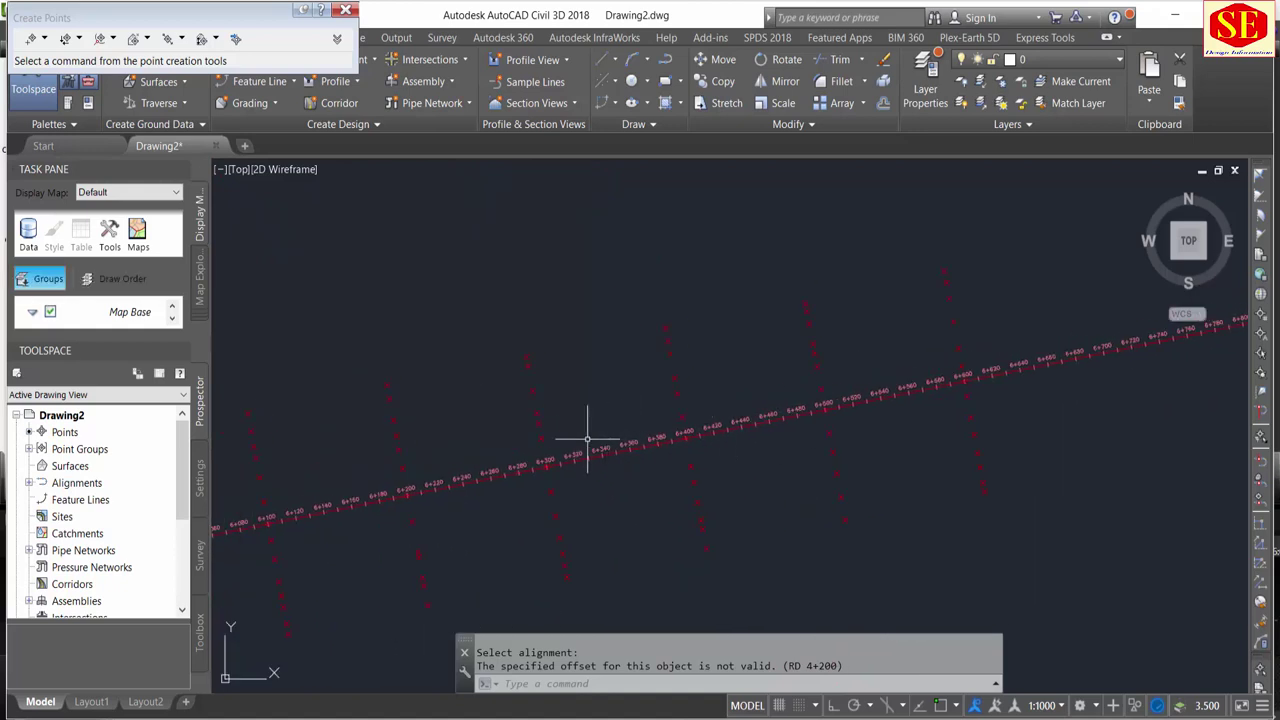
pyautogui.moveTo(250, 520); pyautogui.dragTo(595, 474, button='middle')
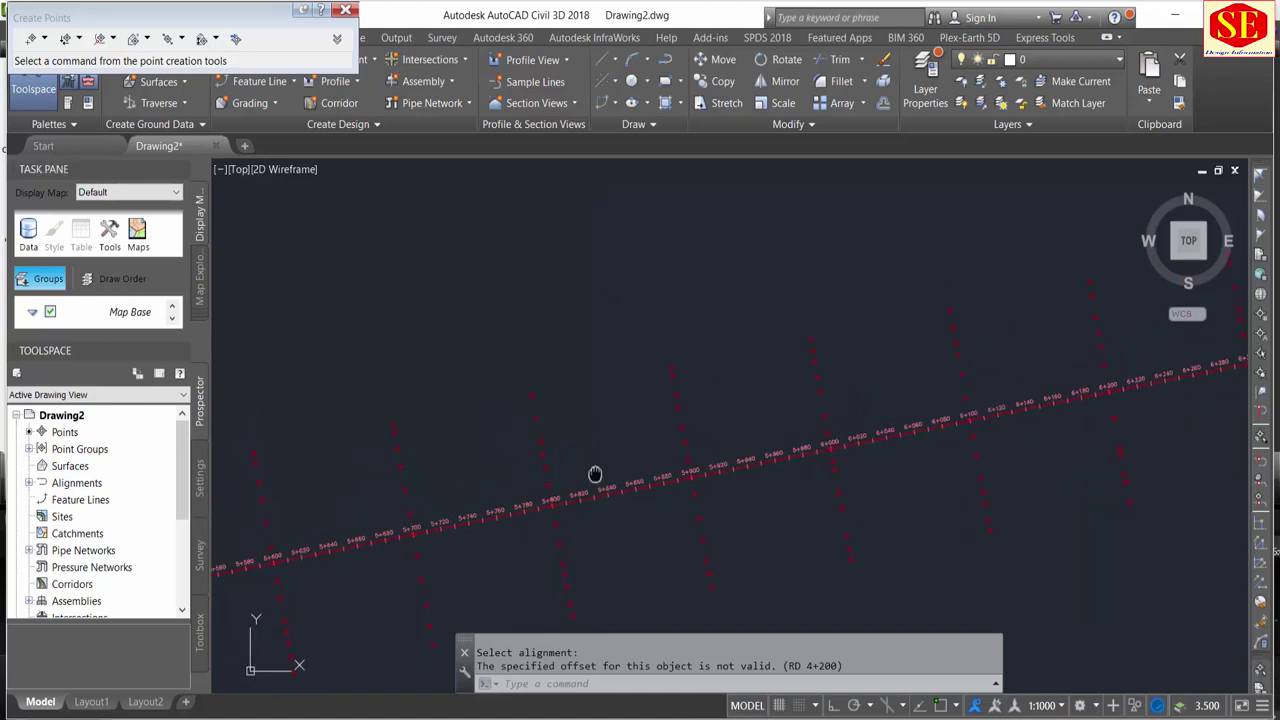
pyautogui.scroll(-2, 600, 470)
pyautogui.moveTo(923, 360)
pyautogui.mouseDown(button='middle')
pyautogui.moveTo(876, 427)
pyautogui.moveTo(514, 477)
pyautogui.moveTo(777, 486)
pyautogui.moveTo(718, 491)
pyautogui.moveTo(423, 449)
pyautogui.moveTo(951, 611)
pyautogui.mouseUp(button='middle')
pyautogui.moveTo(529, 371)
pyautogui.mouseDown(button='middle')
pyautogui.moveTo(629, 390)
pyautogui.moveTo(491, 371)
pyautogui.moveTo(520, 380)
pyautogui.mouseUp(button='middle')
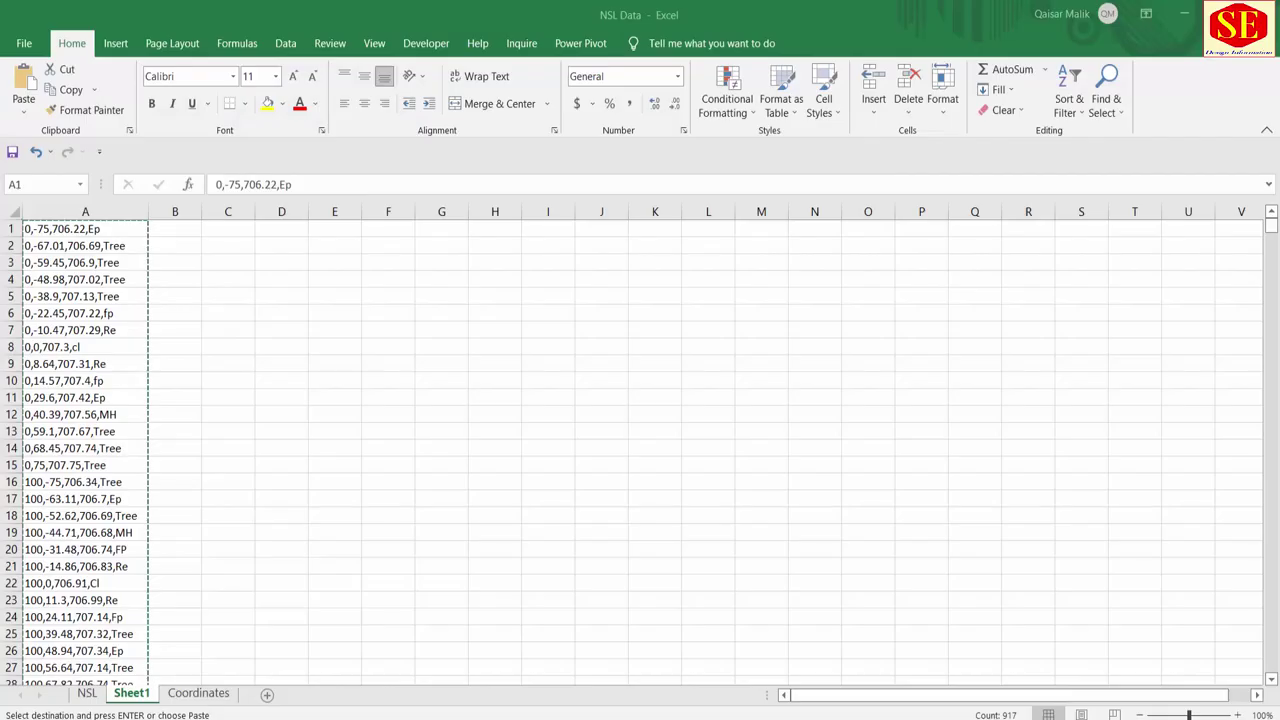
# Check the exported point data on Excel's NSL sheet, then return to Civil 3D.
pyautogui.hotkey('ctrl', 'shift', 'Down')
pyautogui.click(87, 693)
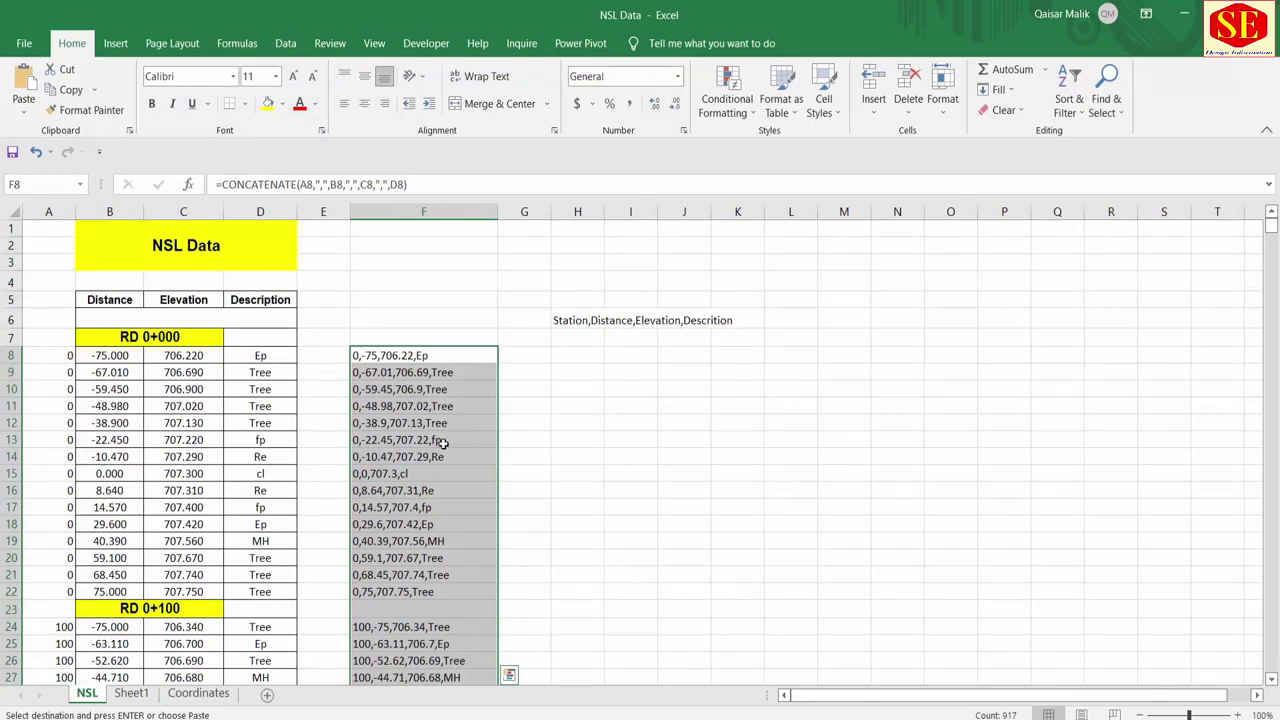
pyautogui.hotkey('alt', 'Tab')
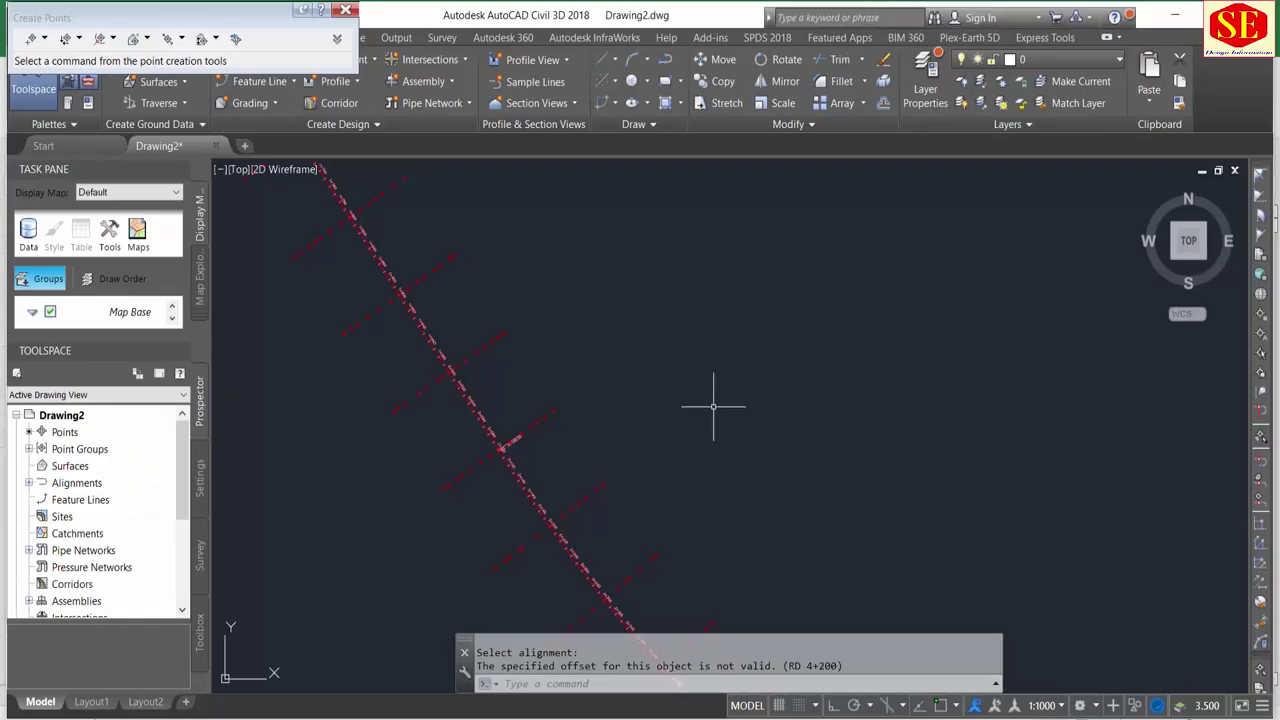
# Zoom and pan to the imported points on the cross lines near station 2+100.
pyautogui.scroll(2, 557, 416)
pyautogui.scroll(2, 542, 418)
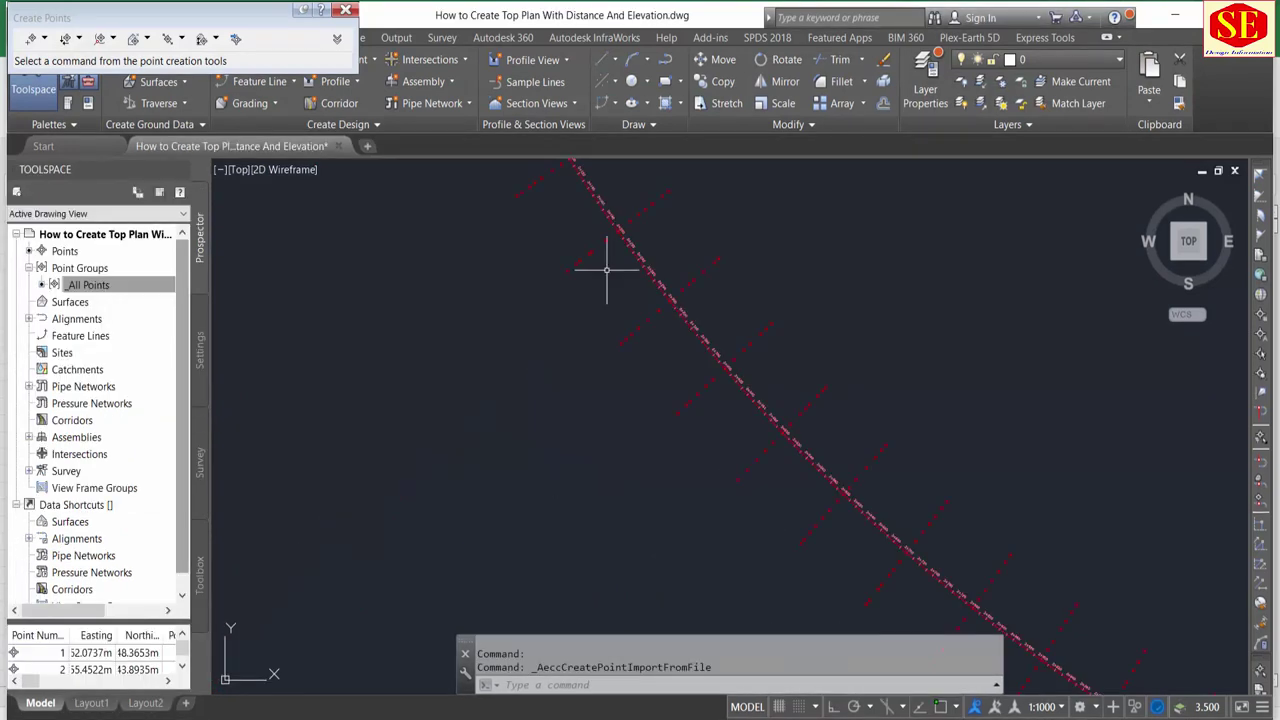
pyautogui.scroll(1, 528, 400)
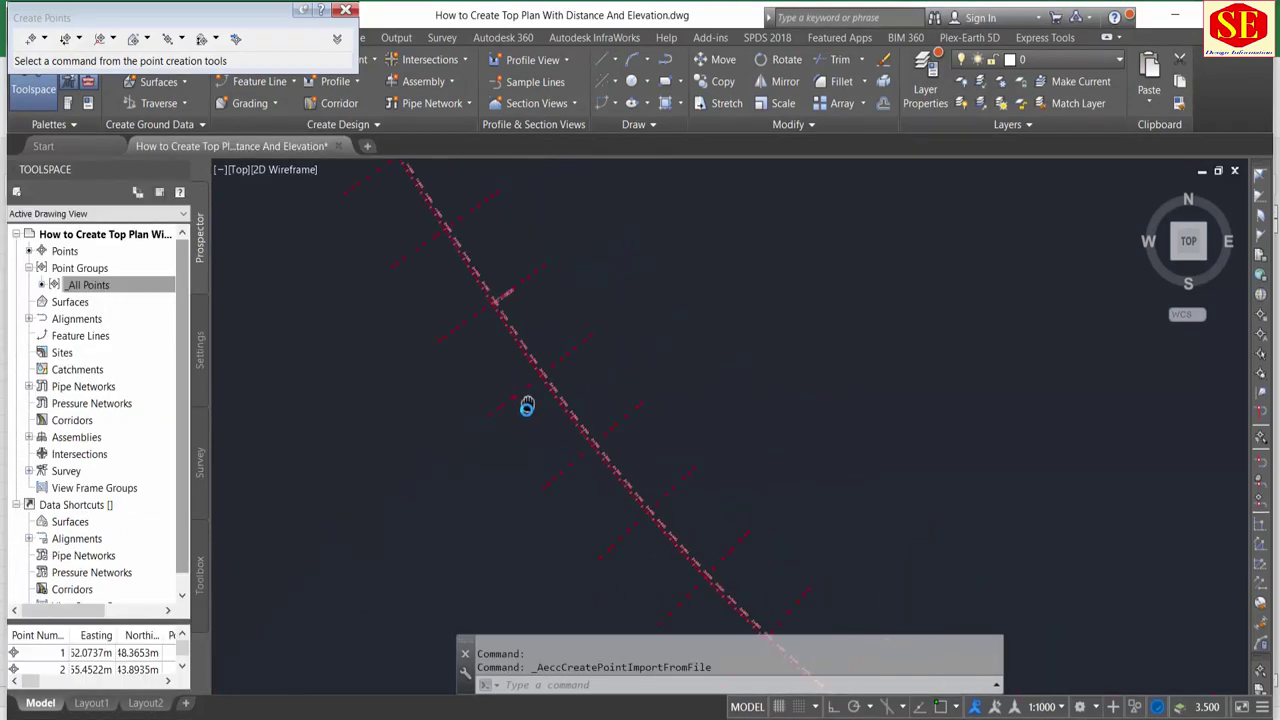
pyautogui.scroll(1, 466, 308)
pyautogui.scroll(1, 466, 312)
pyautogui.scroll(2, 406, 411)
pyautogui.scroll(3, 406, 411)
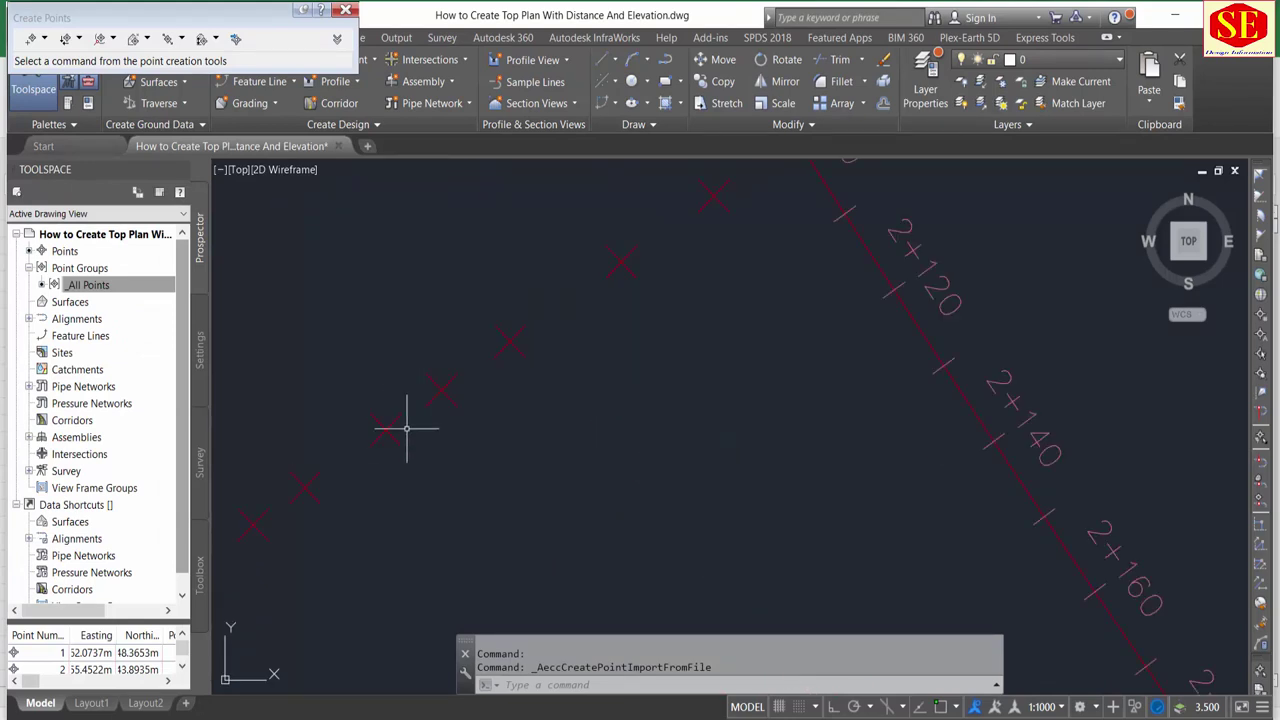
pyautogui.moveTo(657, 263); pyautogui.dragTo(706, 528, button='middle')
pyautogui.scroll(-2, 928, 311)
pyautogui.scroll(-3, 928, 311)
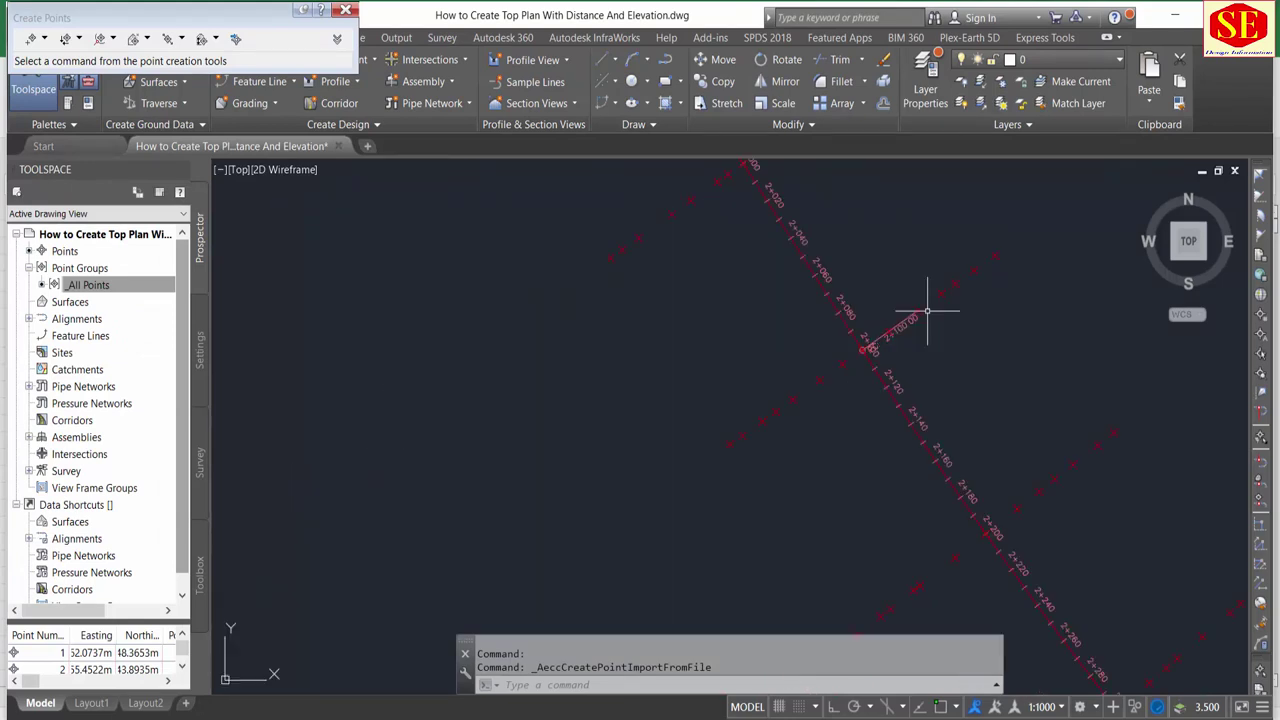
pyautogui.moveTo(780, 366); pyautogui.dragTo(757, 443, button='middle')
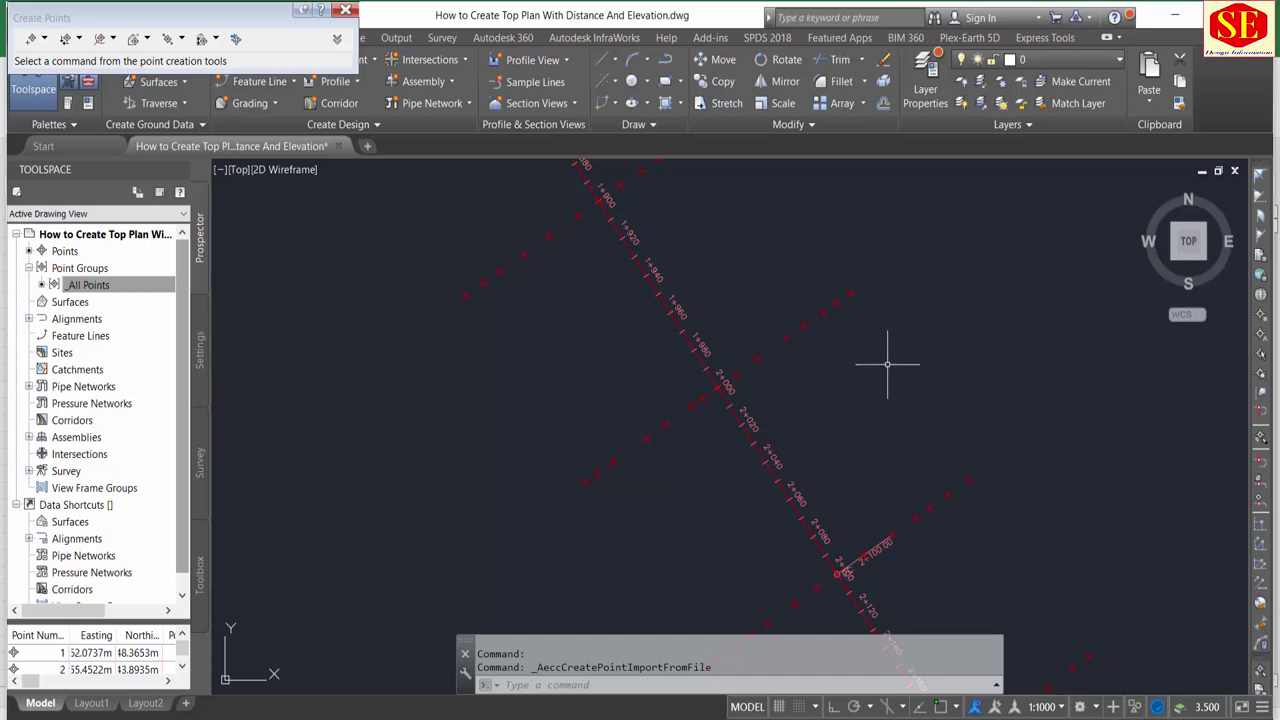
# Close the Create Points toolbar and select the All Points group in Prospector.
pyautogui.click(345, 11)
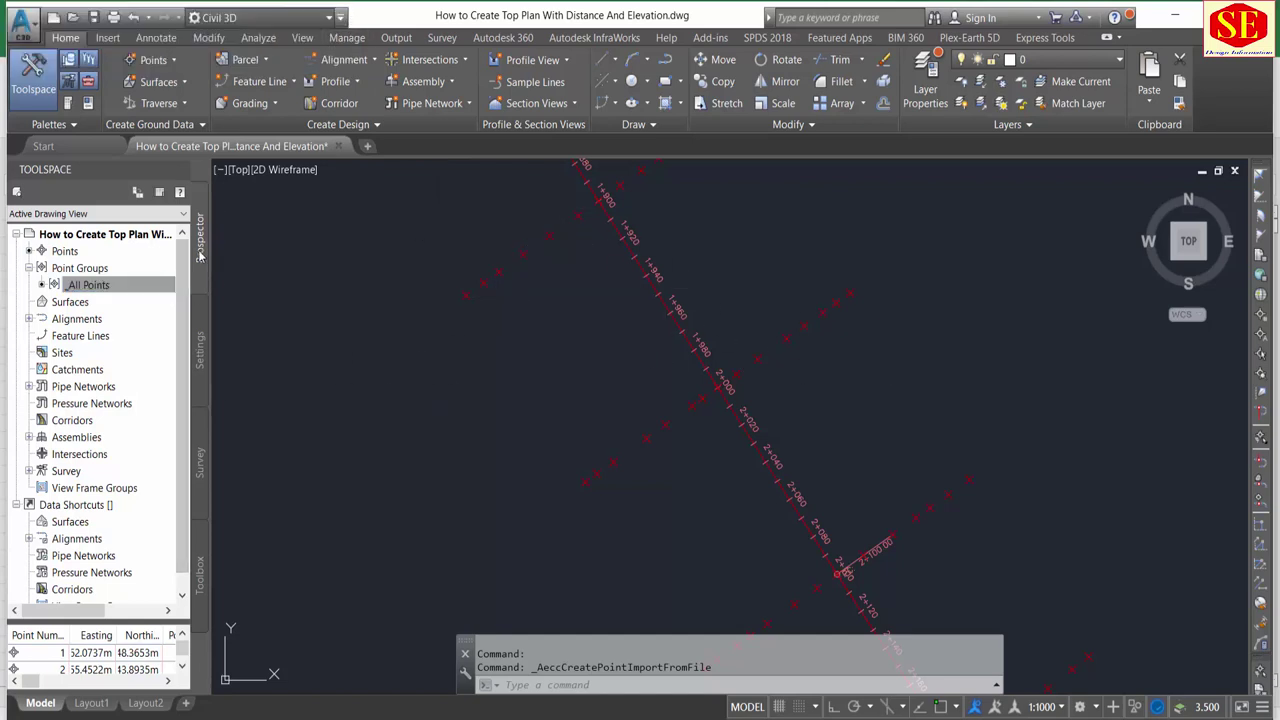
pyautogui.click(138, 303)
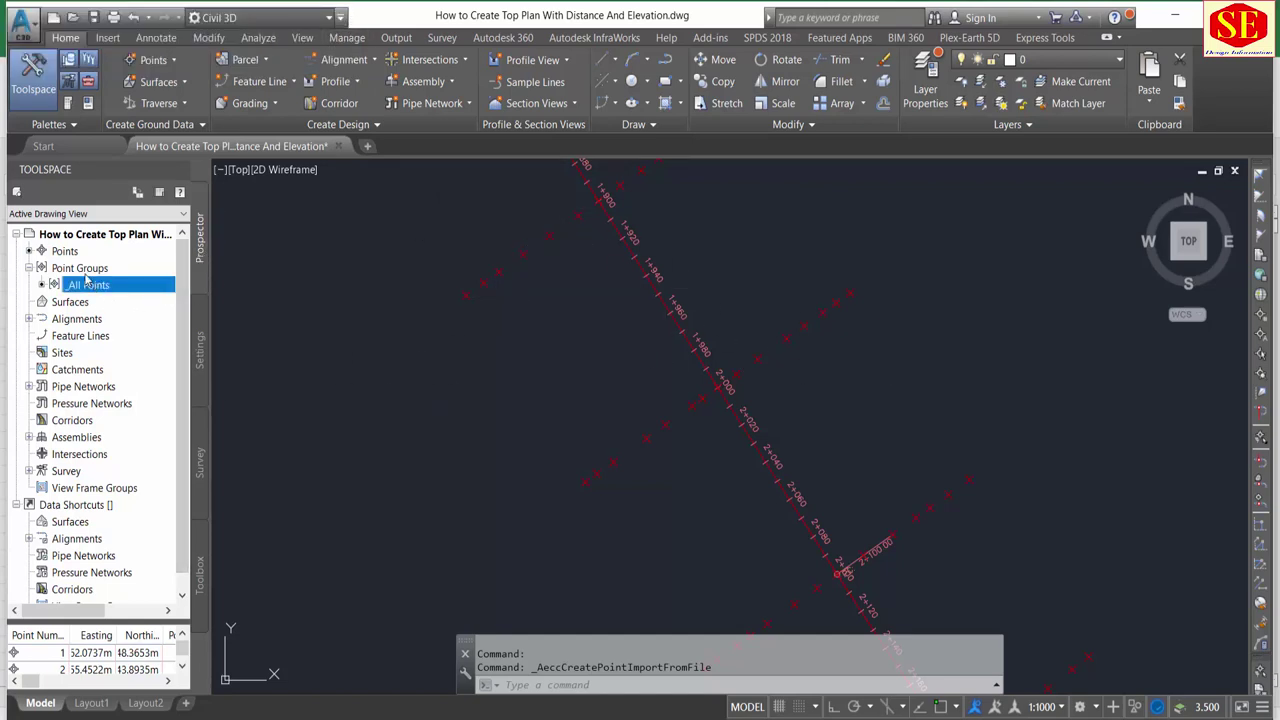
pyautogui.press('Up')
pyautogui.press('Up')
pyautogui.press('Down')
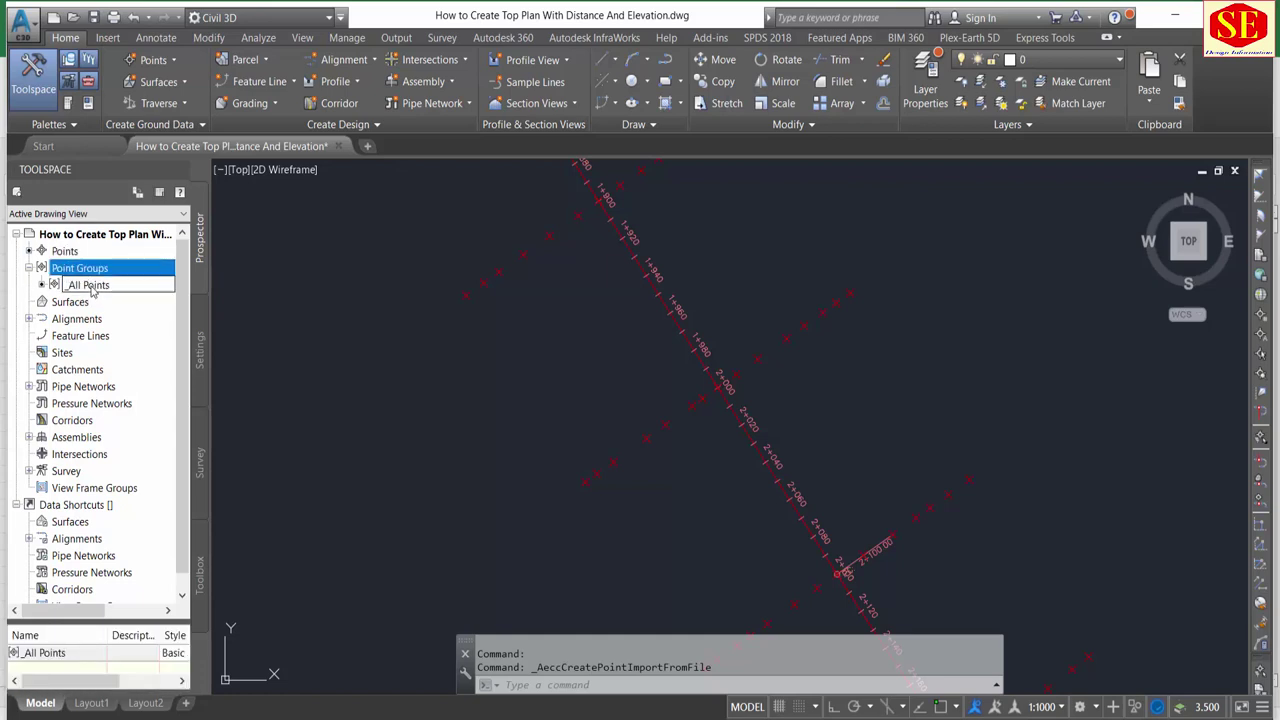
# Set the _All Points group's point label style to Description Only and apply it.
pyautogui.click(90, 288)
pyautogui.rightClick(90, 288)
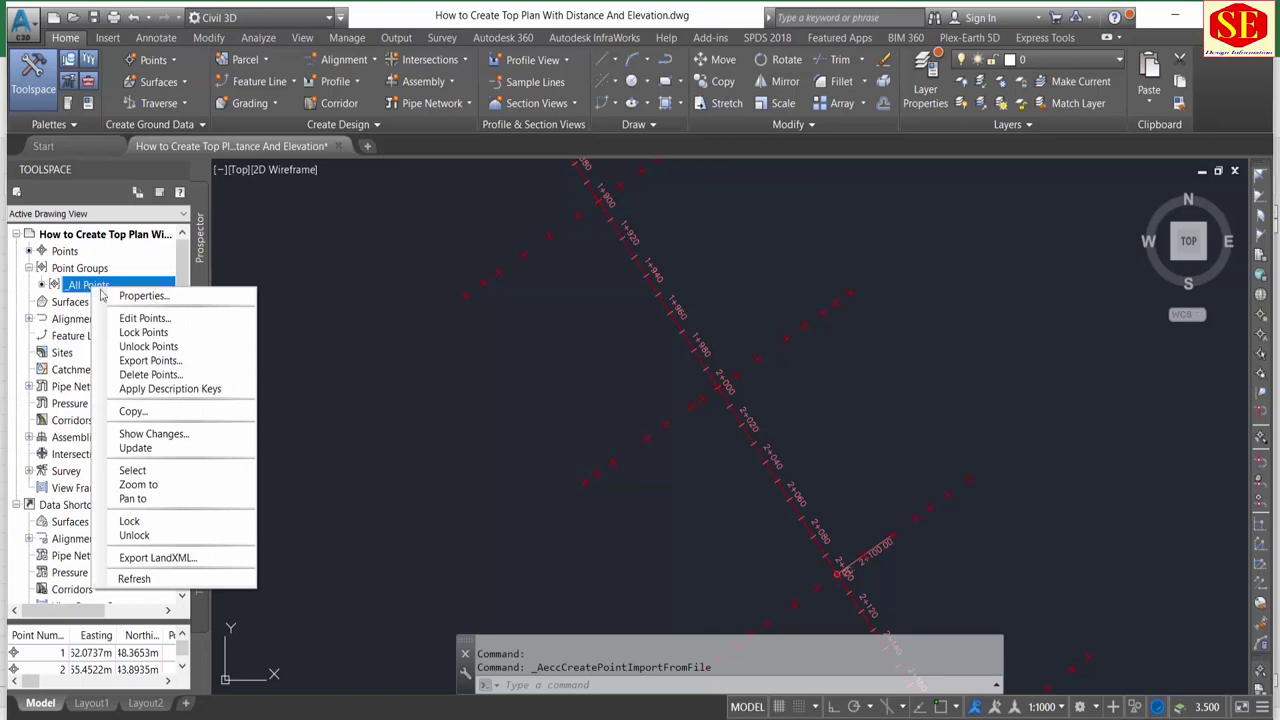
pyautogui.click(143, 297)
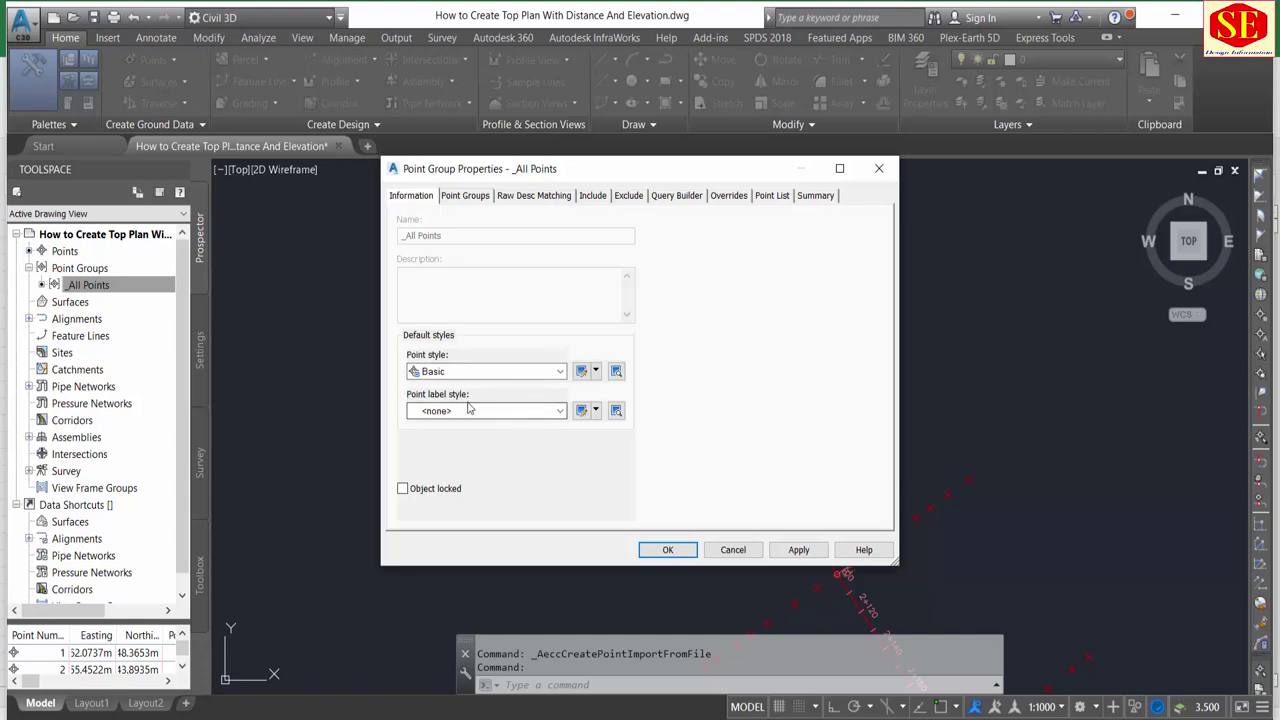
pyautogui.click(488, 412)
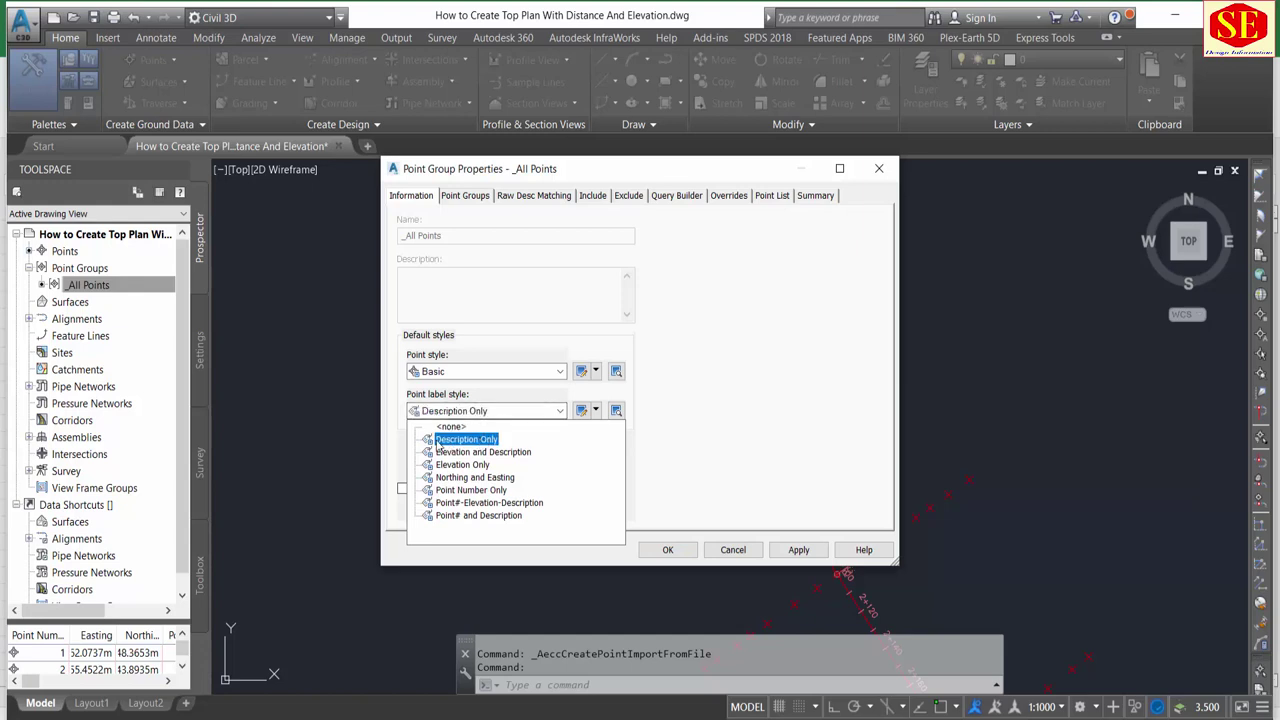
pyautogui.click(486, 441)
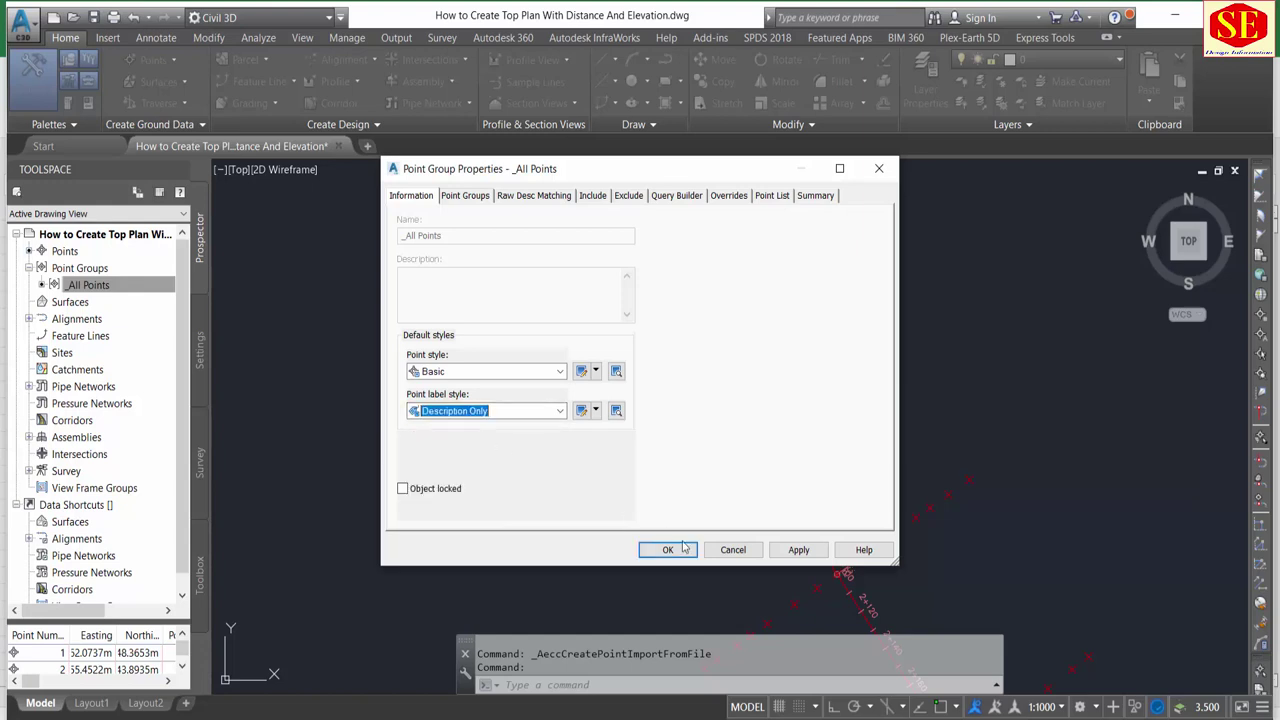
pyautogui.click(797, 551)
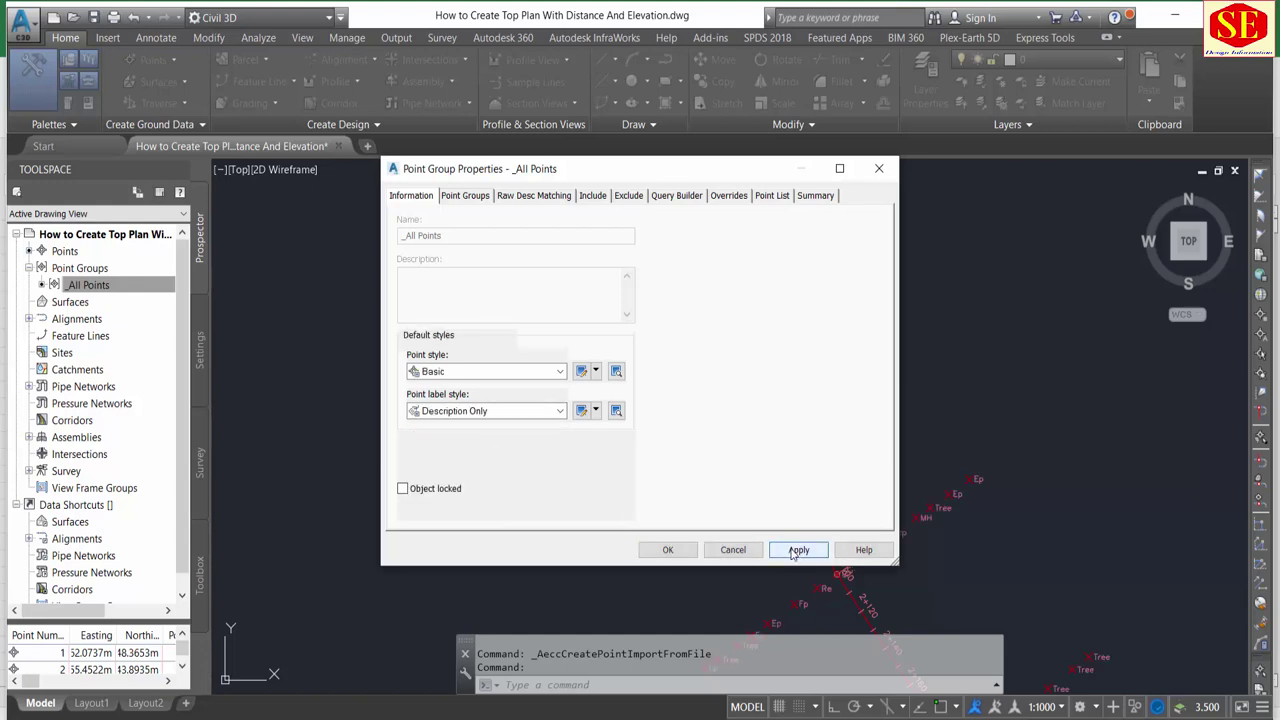
pyautogui.click(667, 550)
pyautogui.scroll(3, 643, 414)
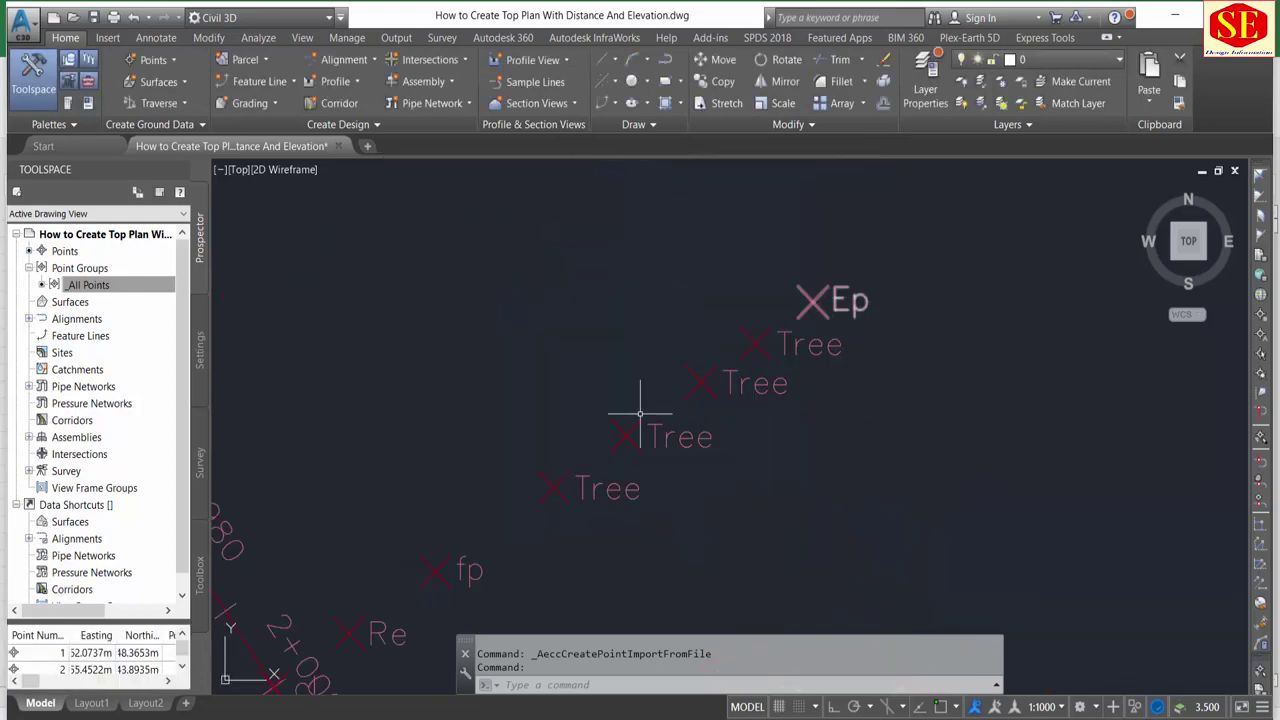
pyautogui.moveTo(643, 414); pyautogui.dragTo(663, 508, button='middle')
pyautogui.scroll(-5, 786, 386)
pyautogui.scroll(2, 786, 386)
pyautogui.moveTo(786, 386); pyautogui.dragTo(716, 501, button='middle')
pyautogui.scroll(2, 716, 501)
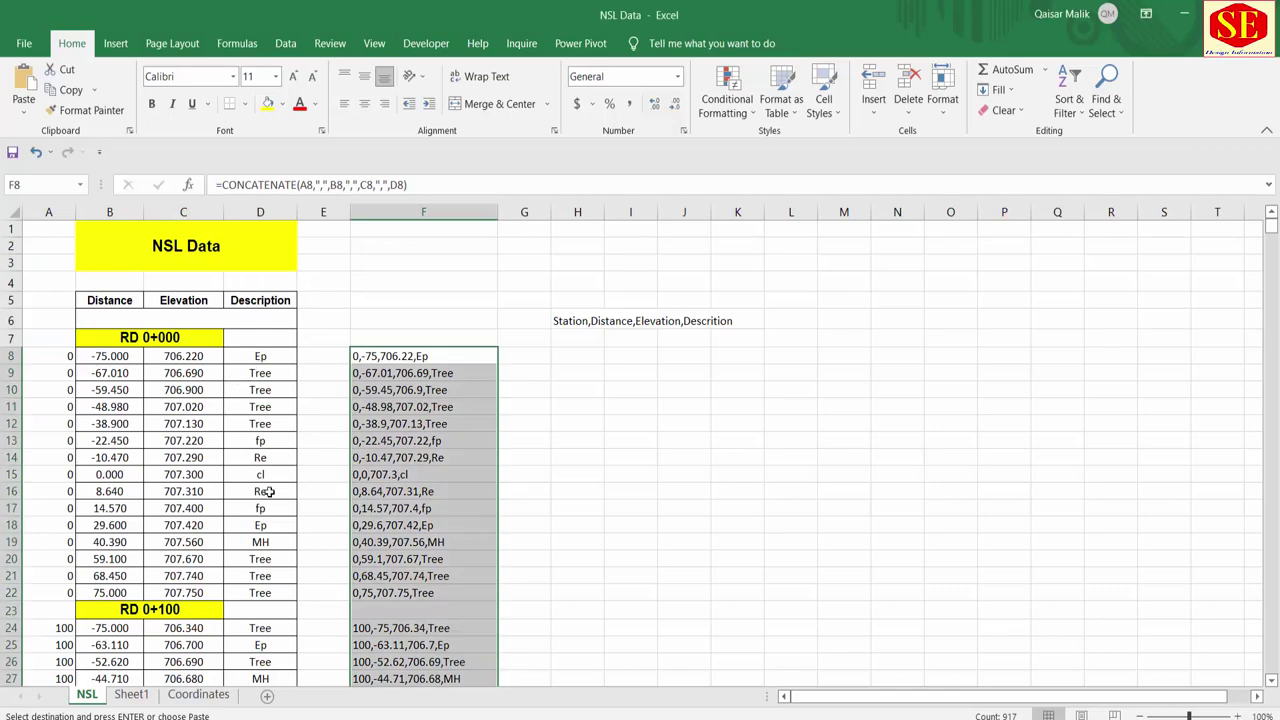
pyautogui.hotkey('ctrl', 'v')
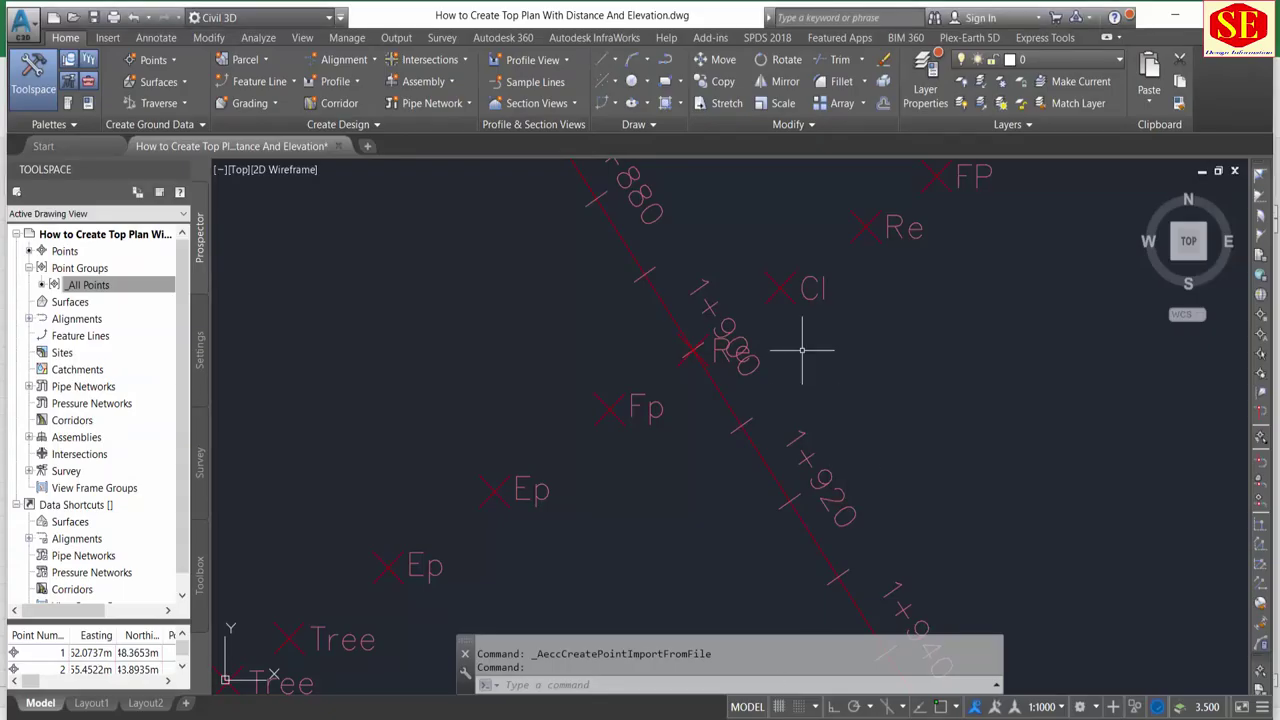
pyautogui.scroll(-3, 656, 459)
pyautogui.scroll(-2, 615, 447)
pyautogui.scroll(-3, 677, 594)
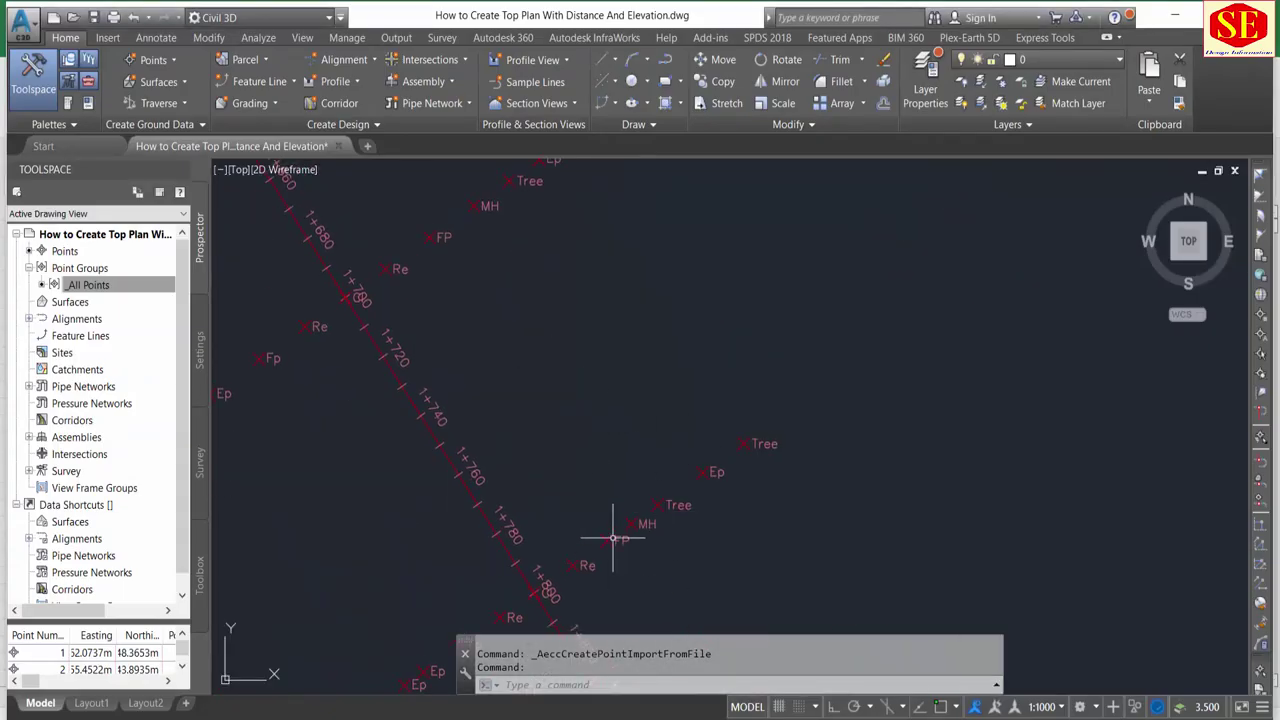
pyautogui.scroll(5, 614, 534)
pyautogui.scroll(-3, 621, 531)
pyautogui.moveTo(509, 443); pyautogui.dragTo(651, 634, button='middle')
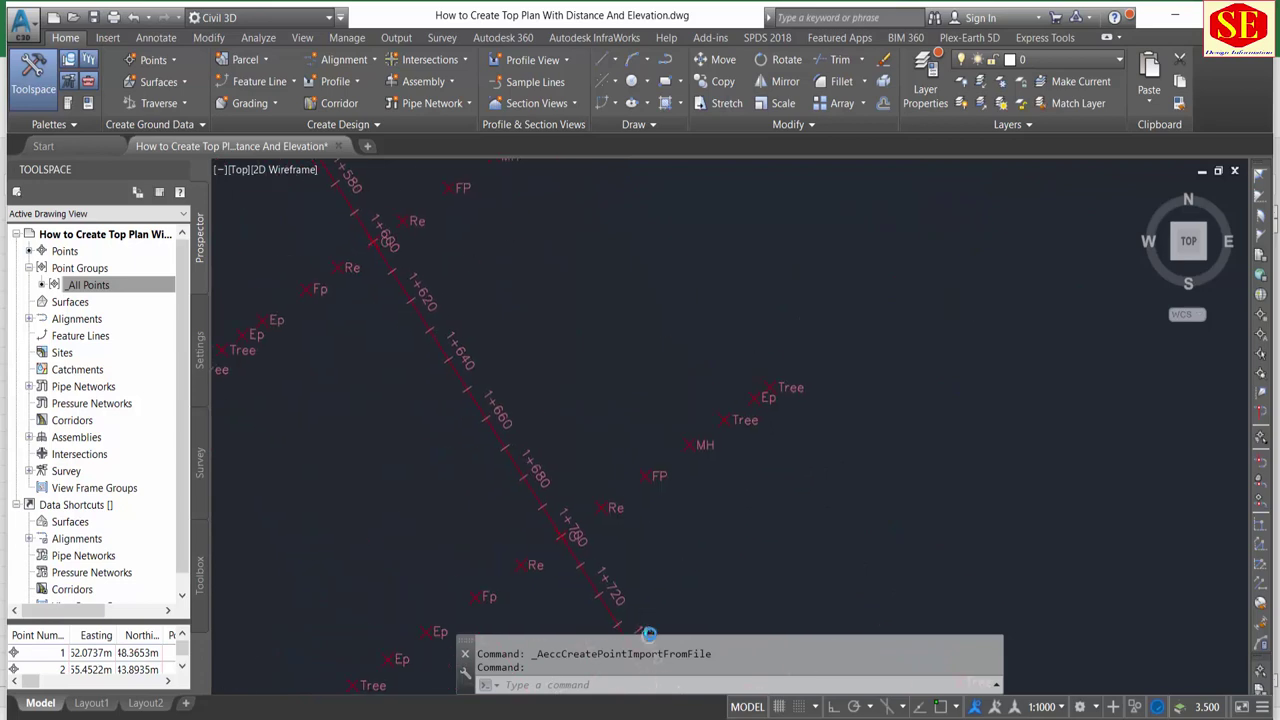
pyautogui.moveTo(523, 229); pyautogui.dragTo(657, 549, button='middle')
pyautogui.scroll(2, 595, 512)
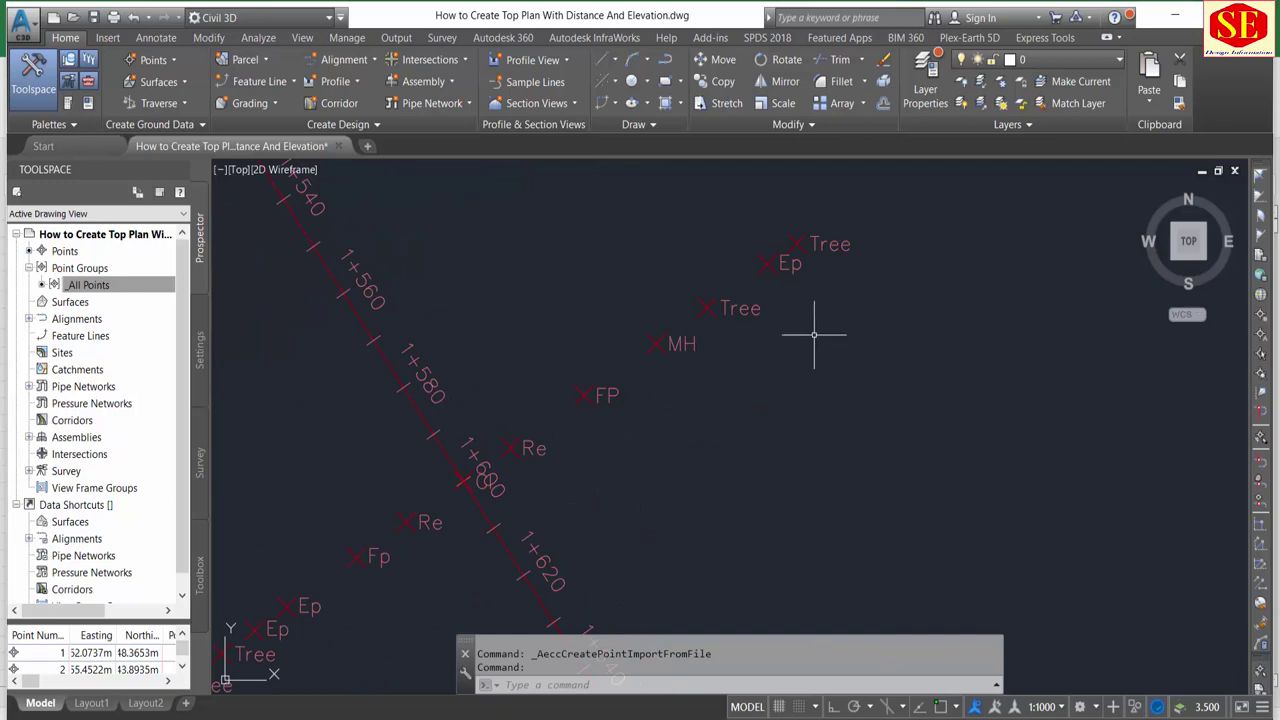
pyautogui.scroll(-3, 840, 280)
pyautogui.scroll(1, 800, 262)
pyautogui.scroll(-2, 630, 272)
pyautogui.scroll(-2, 749, 509)
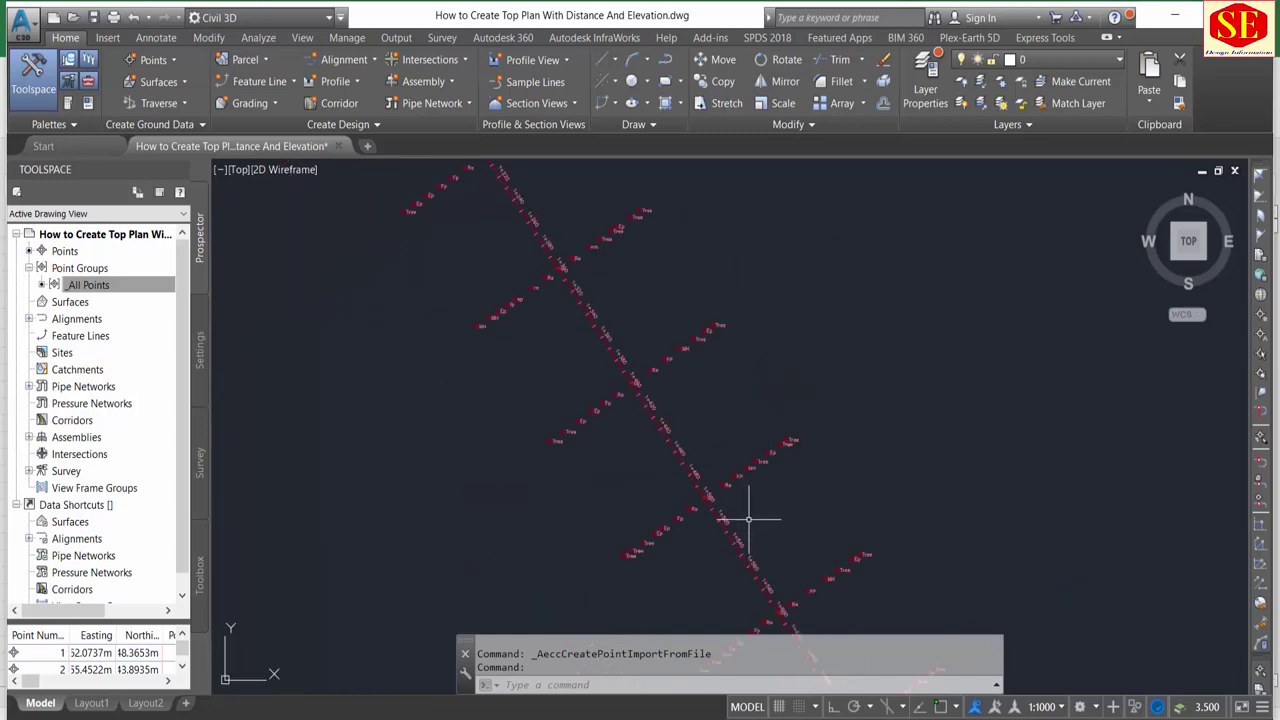
pyautogui.moveTo(556, 327); pyautogui.dragTo(471, 273, button='middle')
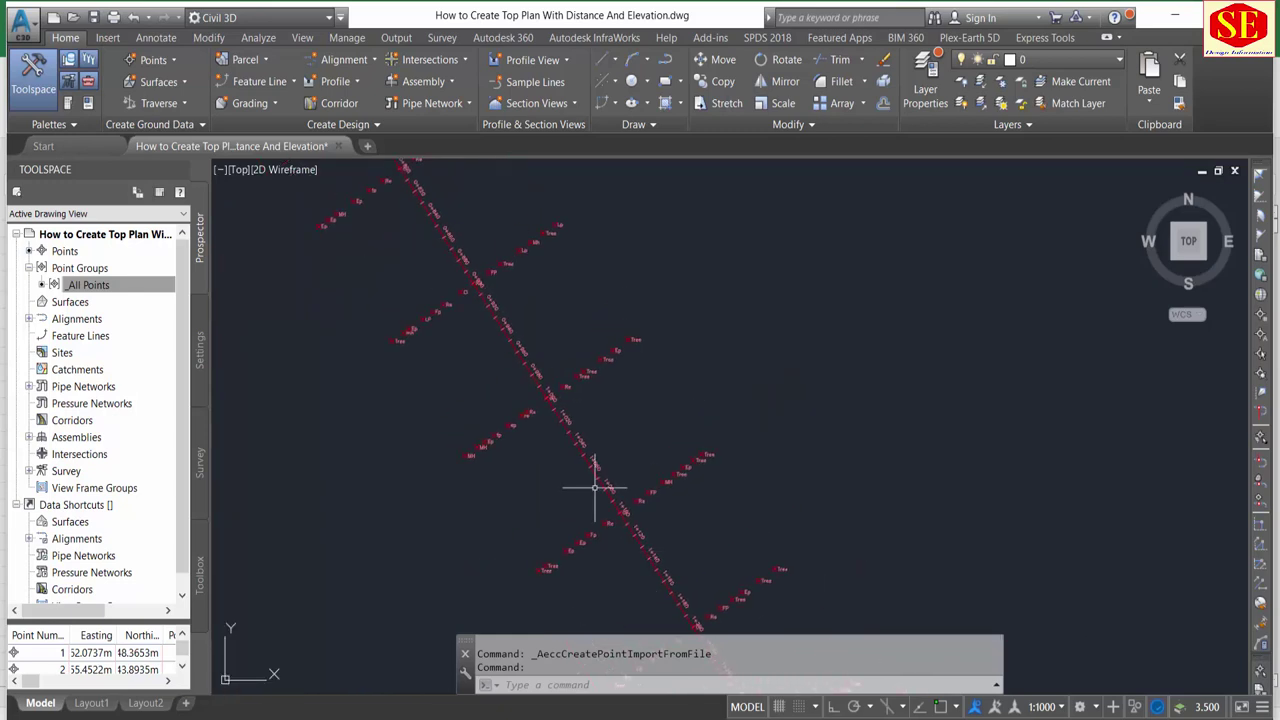
# Apply Point Groups properties with _All Points selected, then bring up the _All Points actions.
pyautogui.click(76, 284)
pyautogui.rightClick(65, 253)
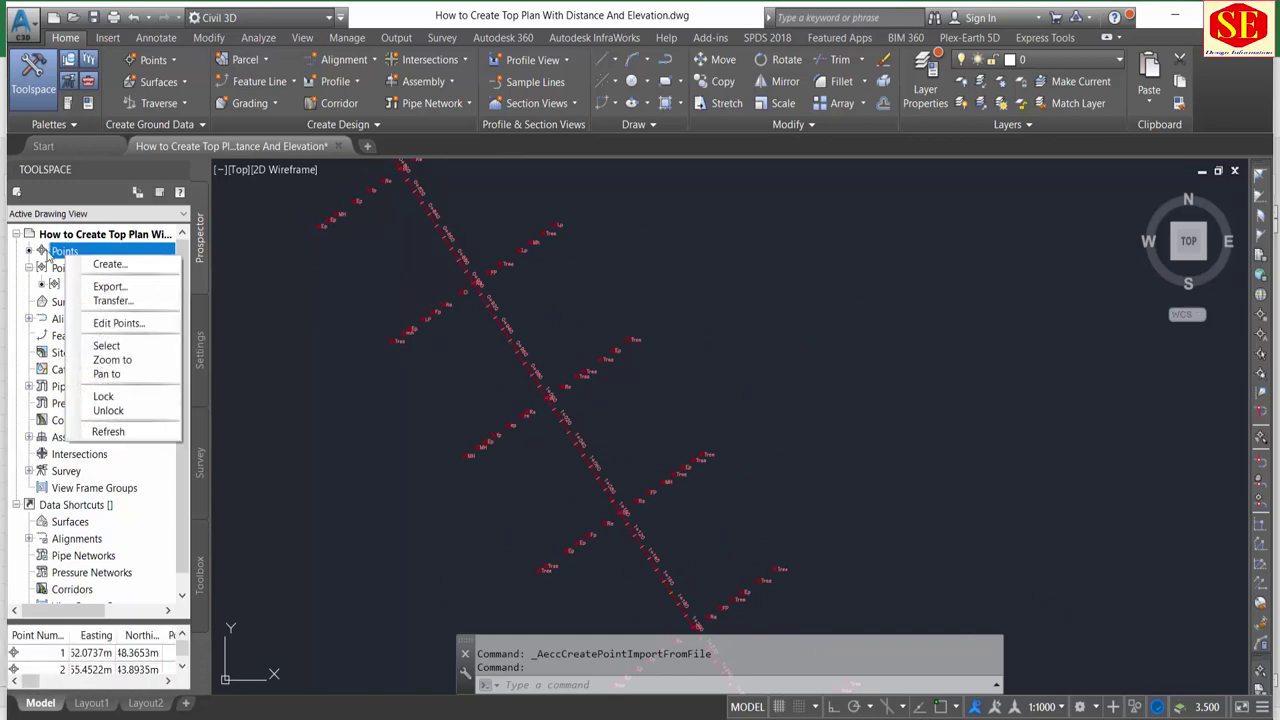
pyautogui.click(62, 267)
pyautogui.rightClick(72, 267)
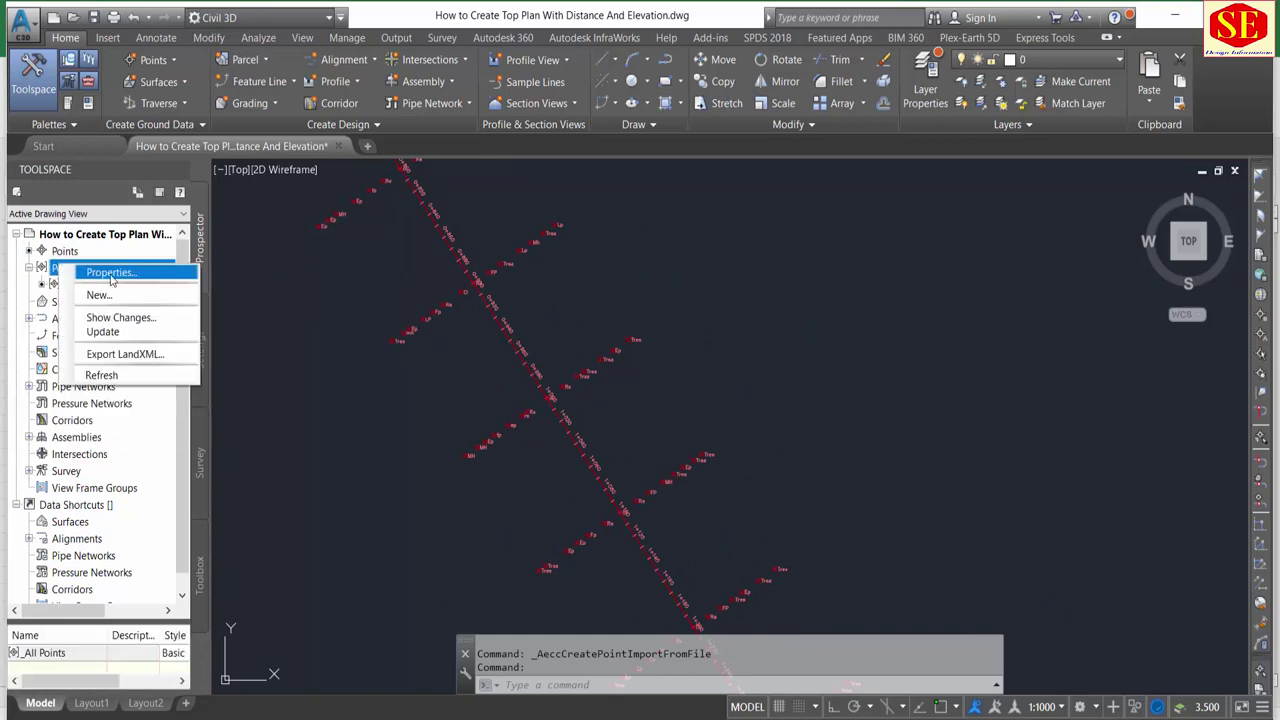
pyautogui.click(111, 273)
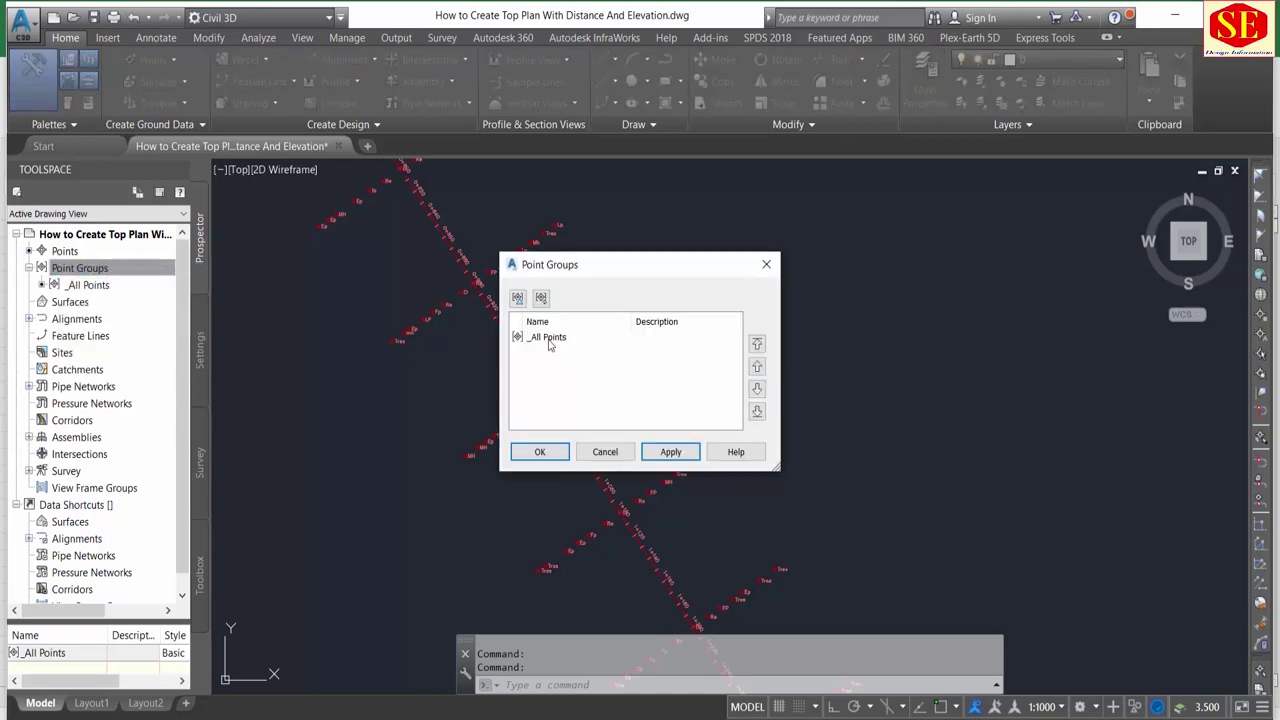
pyautogui.click(548, 340)
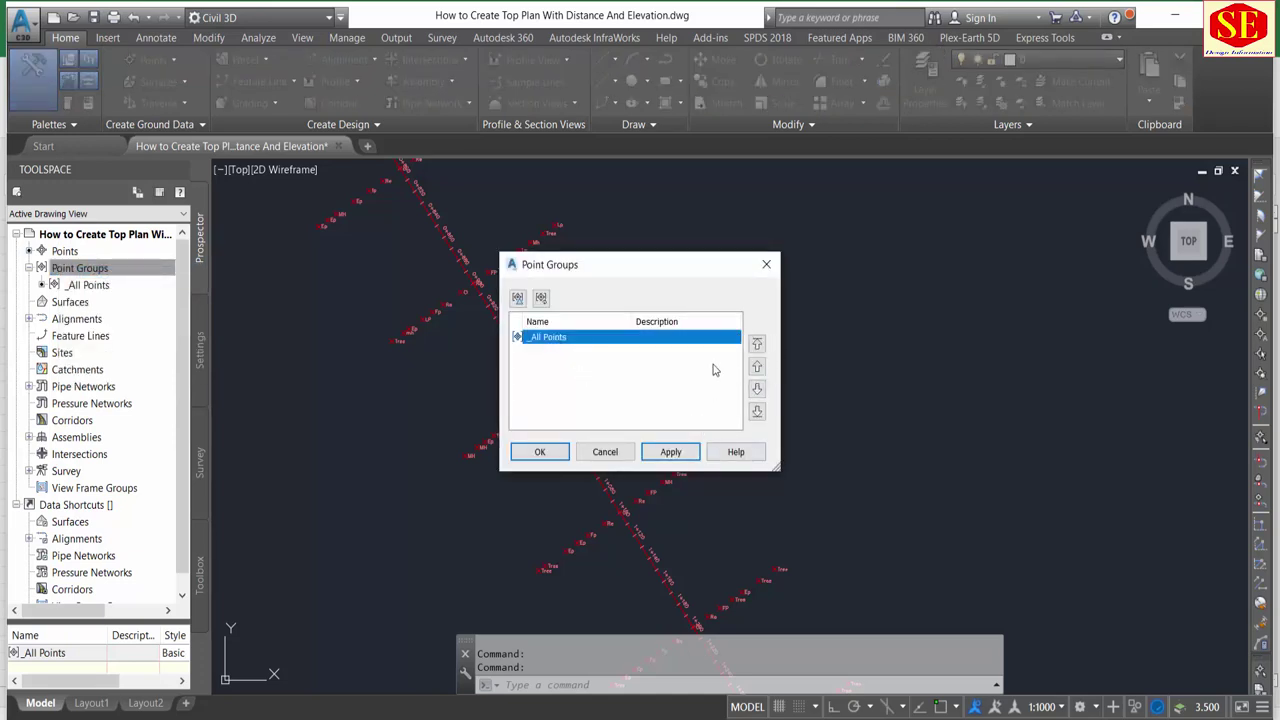
pyautogui.click(670, 453)
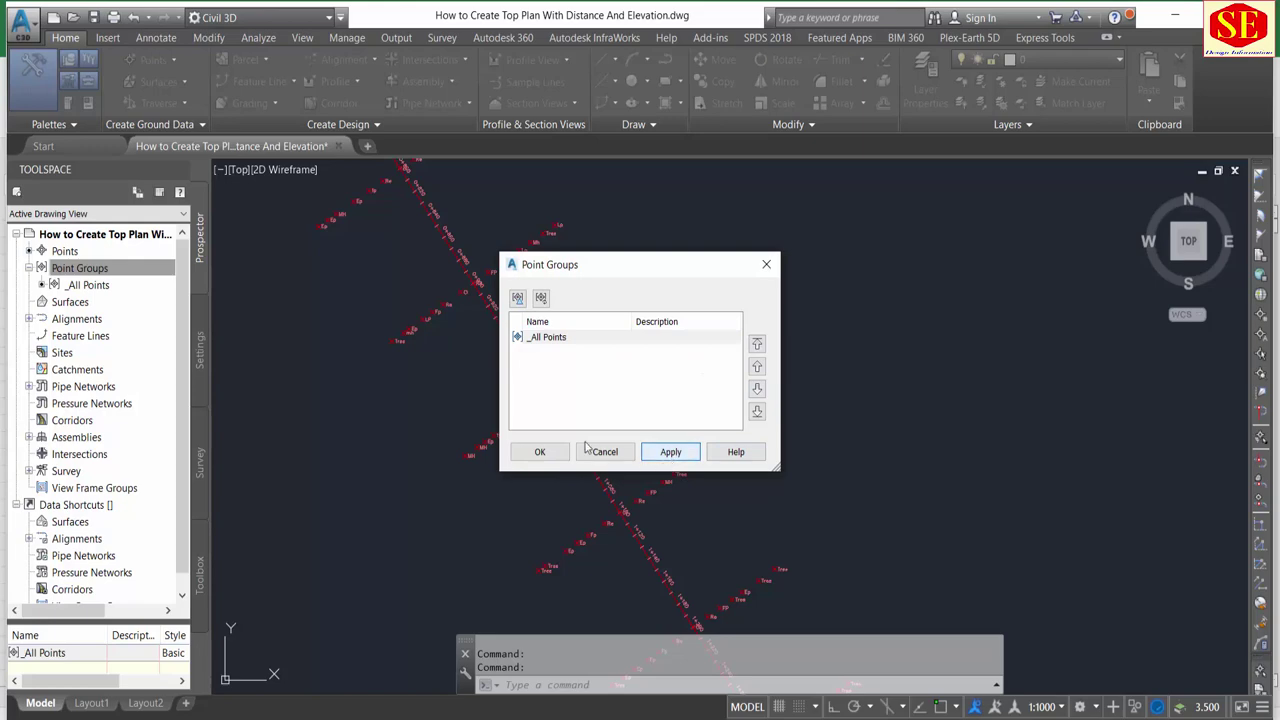
pyautogui.click(541, 452)
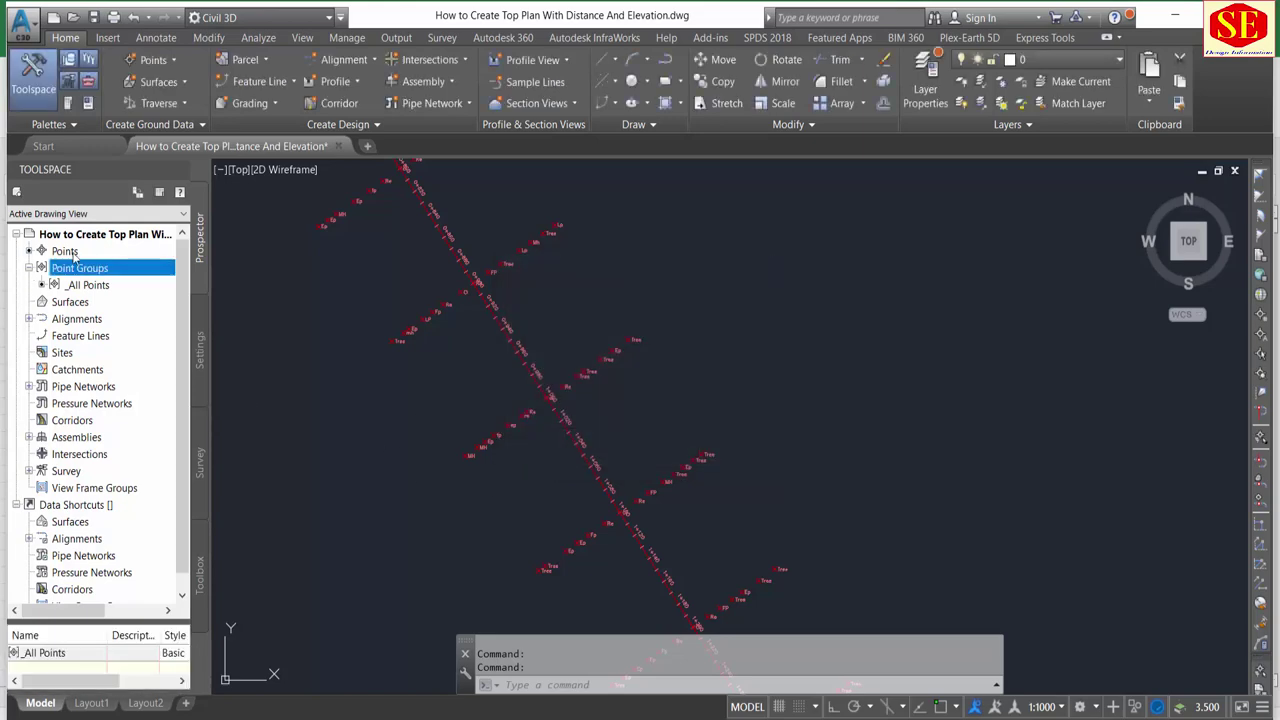
pyautogui.click(85, 285)
pyautogui.rightClick(80, 287)
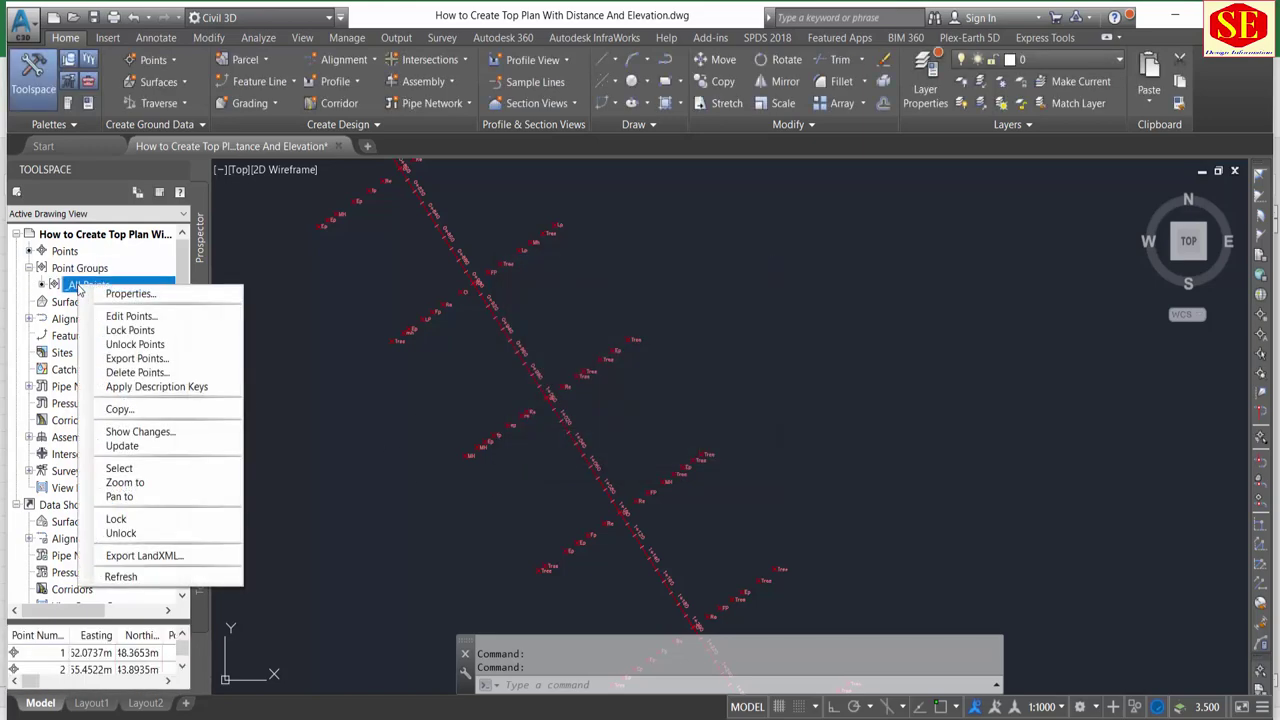
pyautogui.click(150, 318)
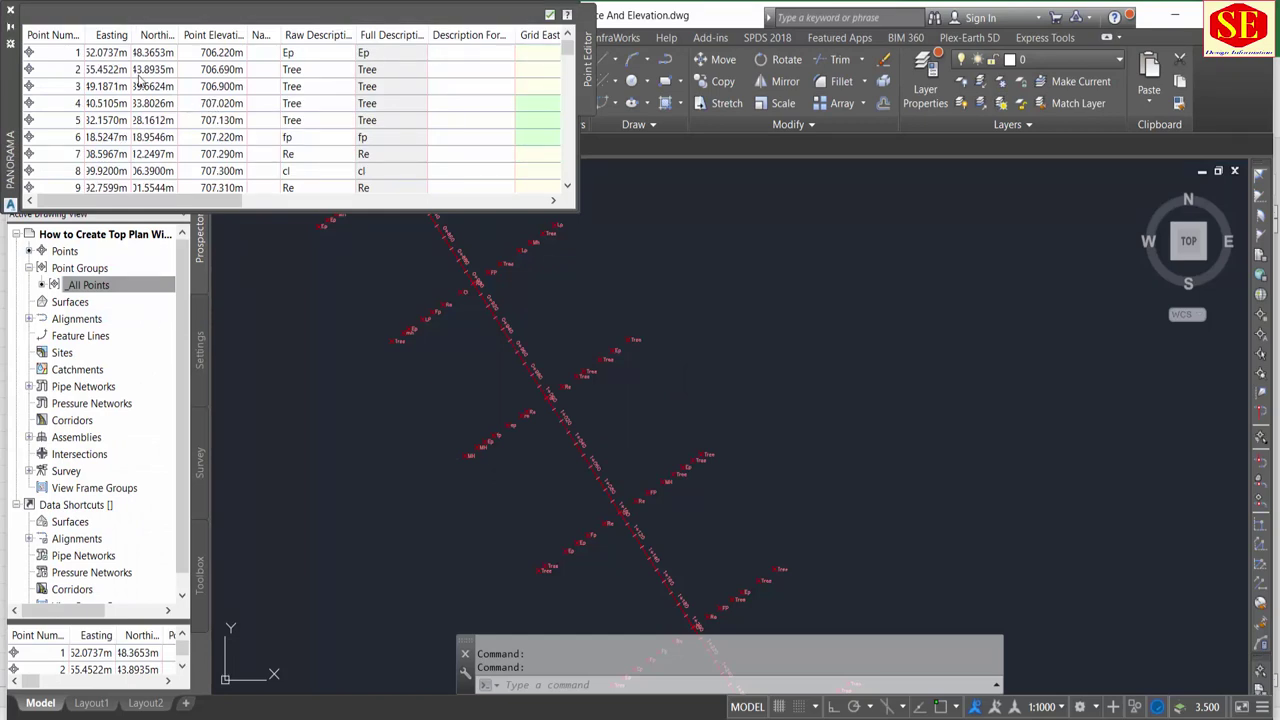
pyautogui.click(138, 70)
pyautogui.click(152, 53)
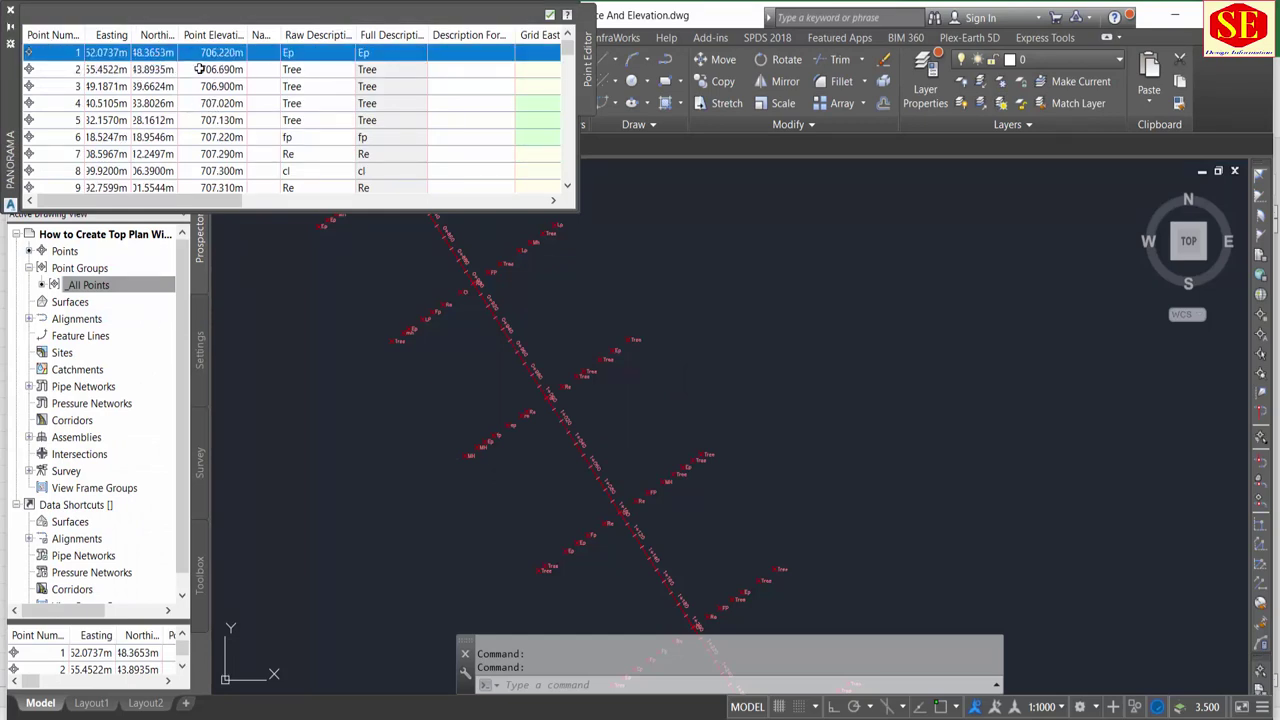
pyautogui.scroll(-5, 180, 155)
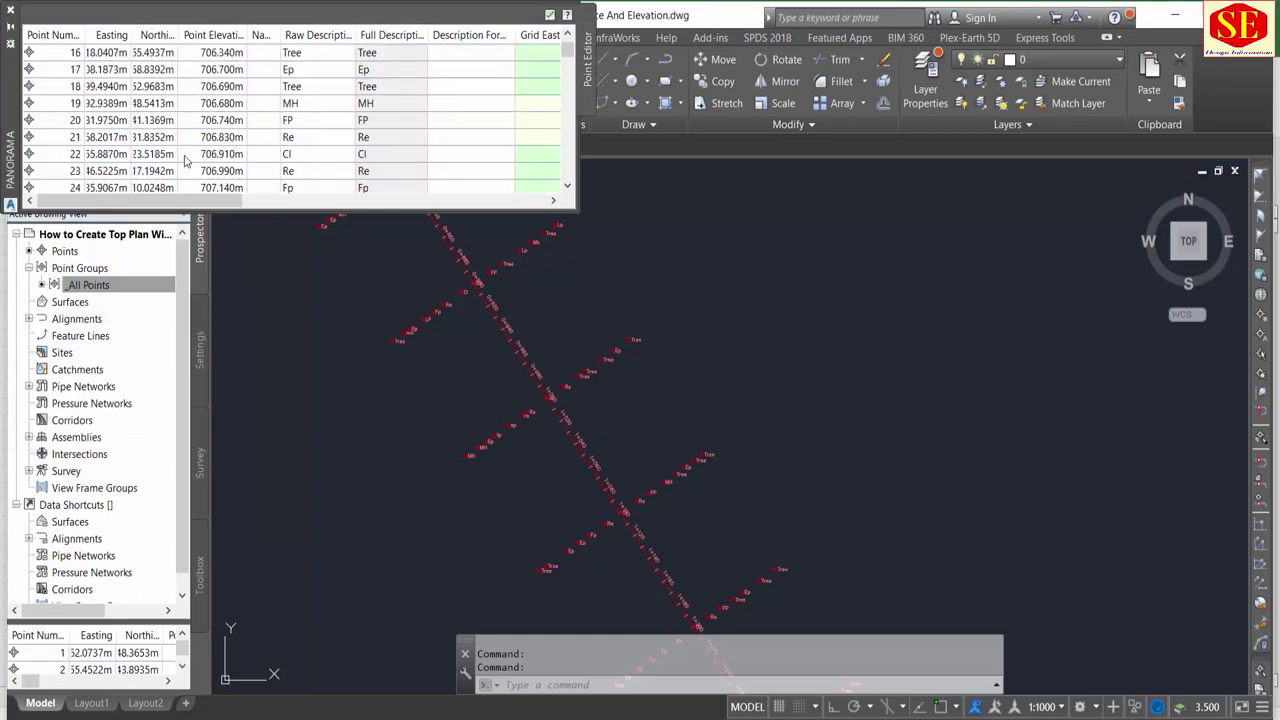
pyautogui.scroll(-4, 185, 160)
pyautogui.scroll(-6, 185, 160)
pyautogui.scroll(-2, 567, 70)
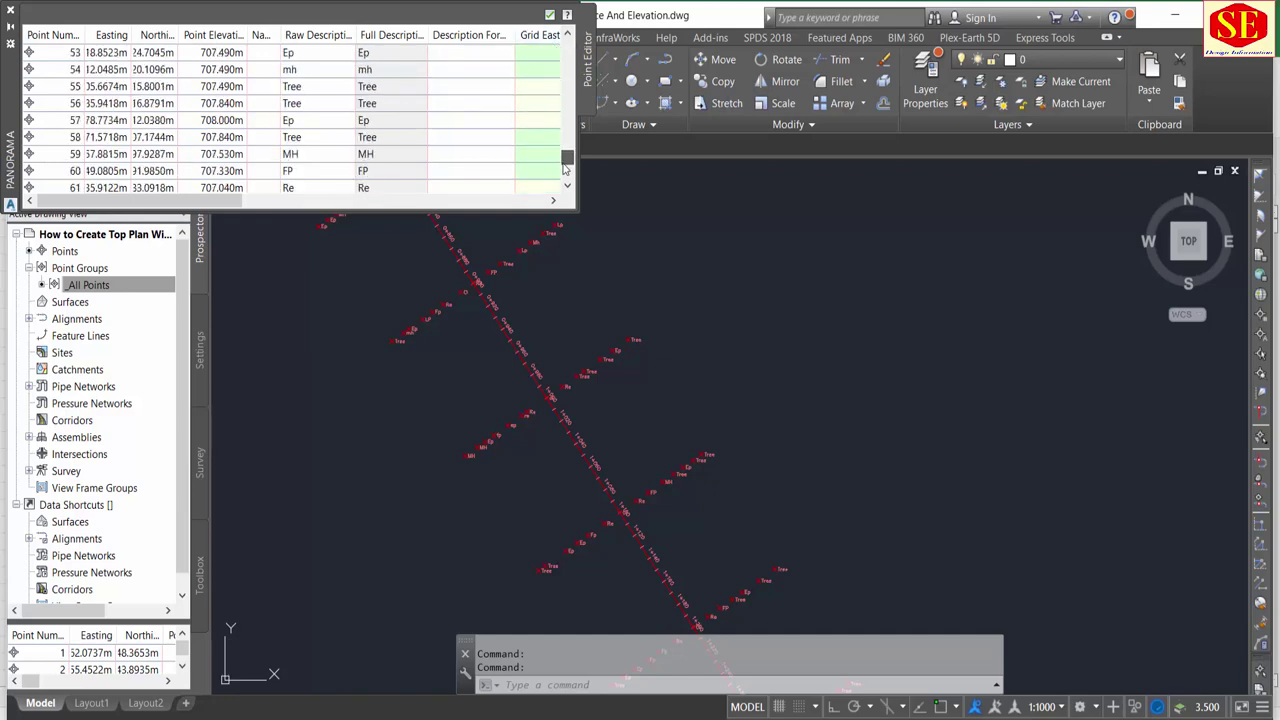
pyautogui.moveTo(565, 168); pyautogui.dragTo(566, 165)
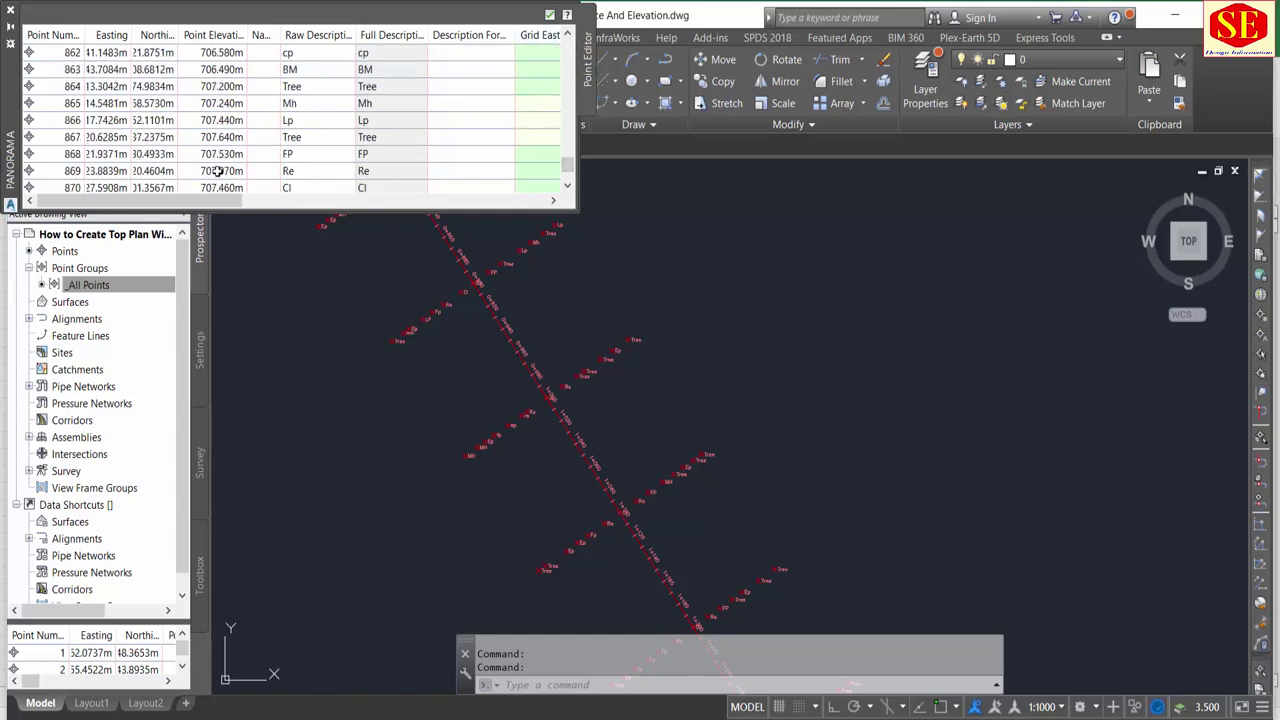
pyautogui.click(10, 14)
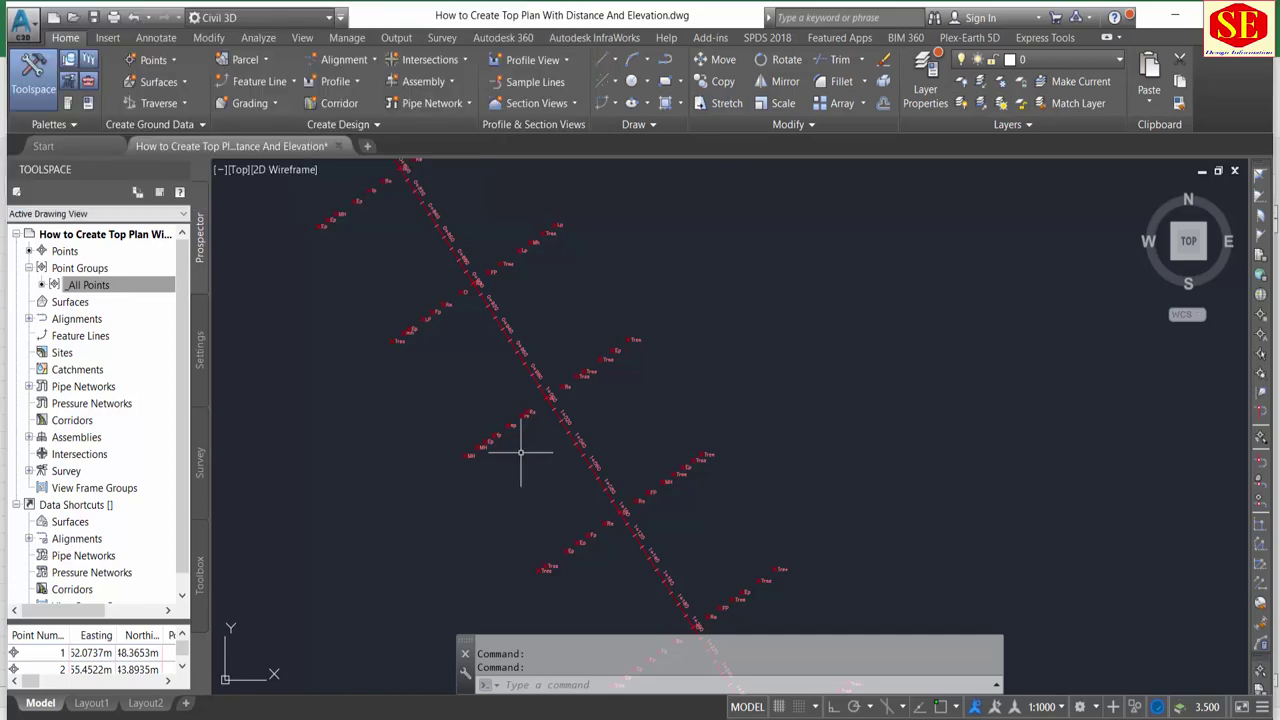
pyautogui.scroll(3, 510, 420)
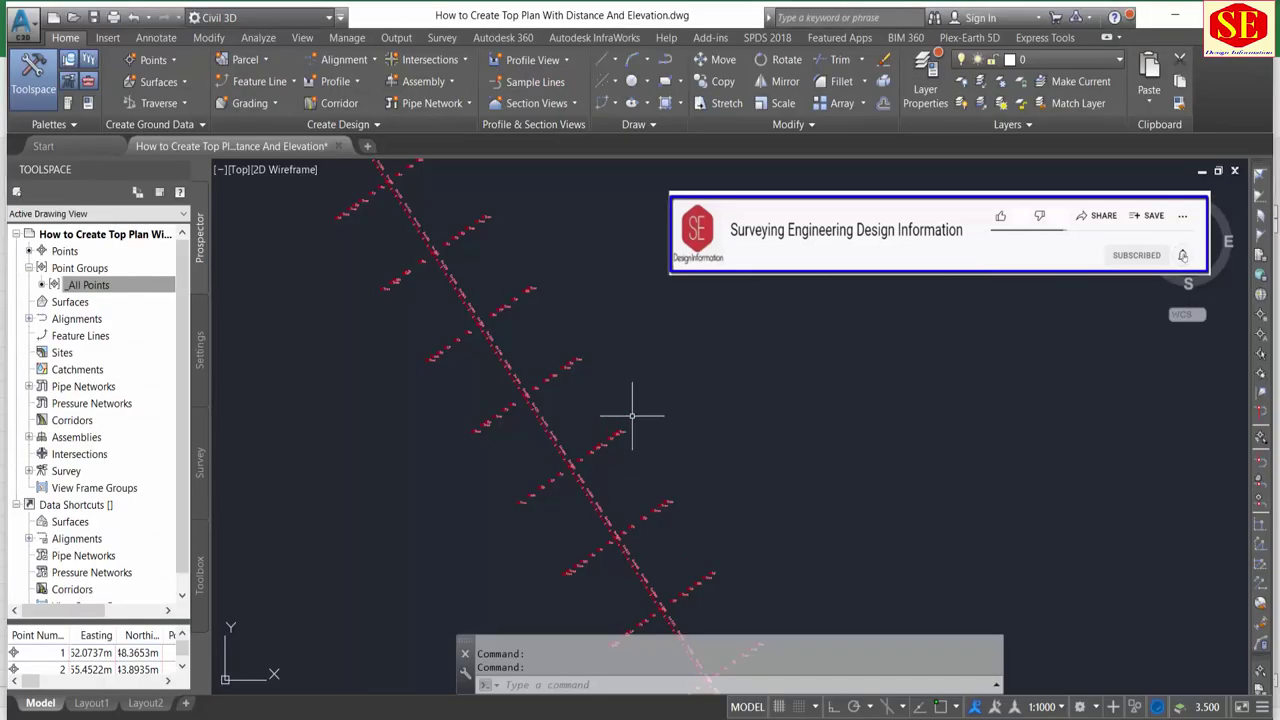
# View the CONCATENATE results in column F of the NSL Data sheet.
pyautogui.scroll(-2, 631, 415)
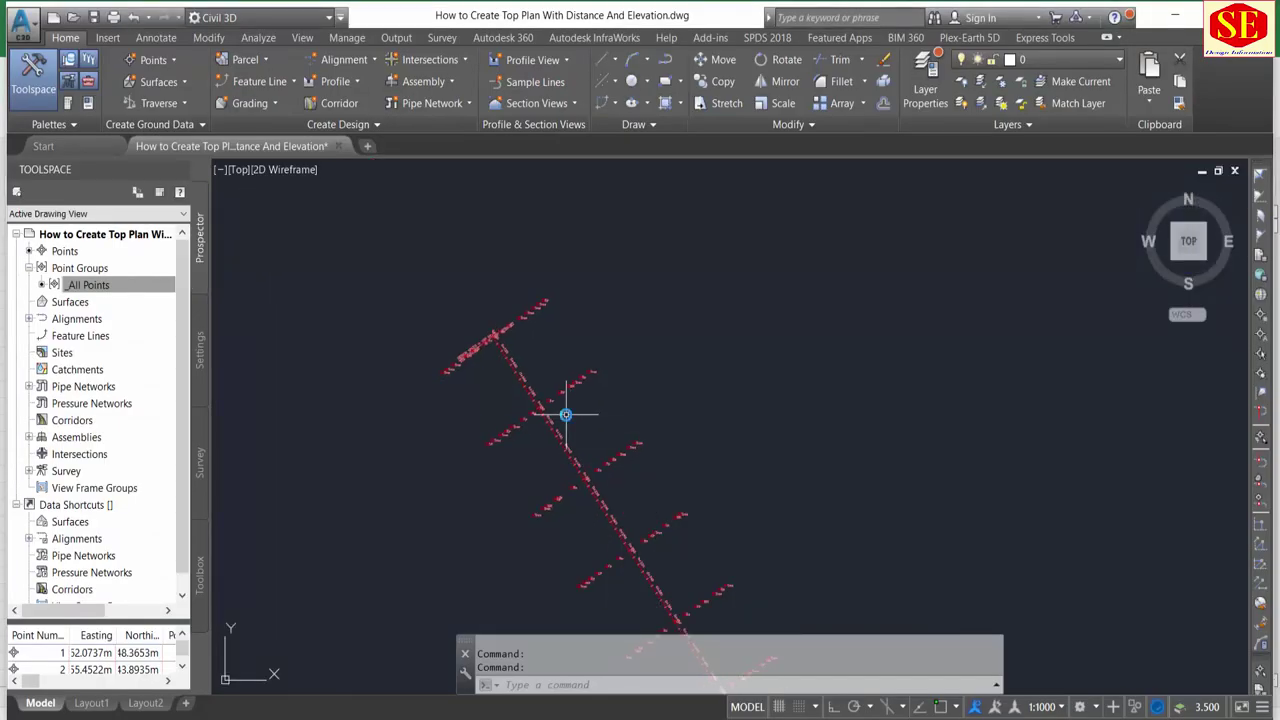
pyautogui.scroll(3, 565, 415)
pyautogui.scroll(2, 640, 420)
pyautogui.scroll(2, 720, 423)
pyautogui.scroll(2, 727, 423)
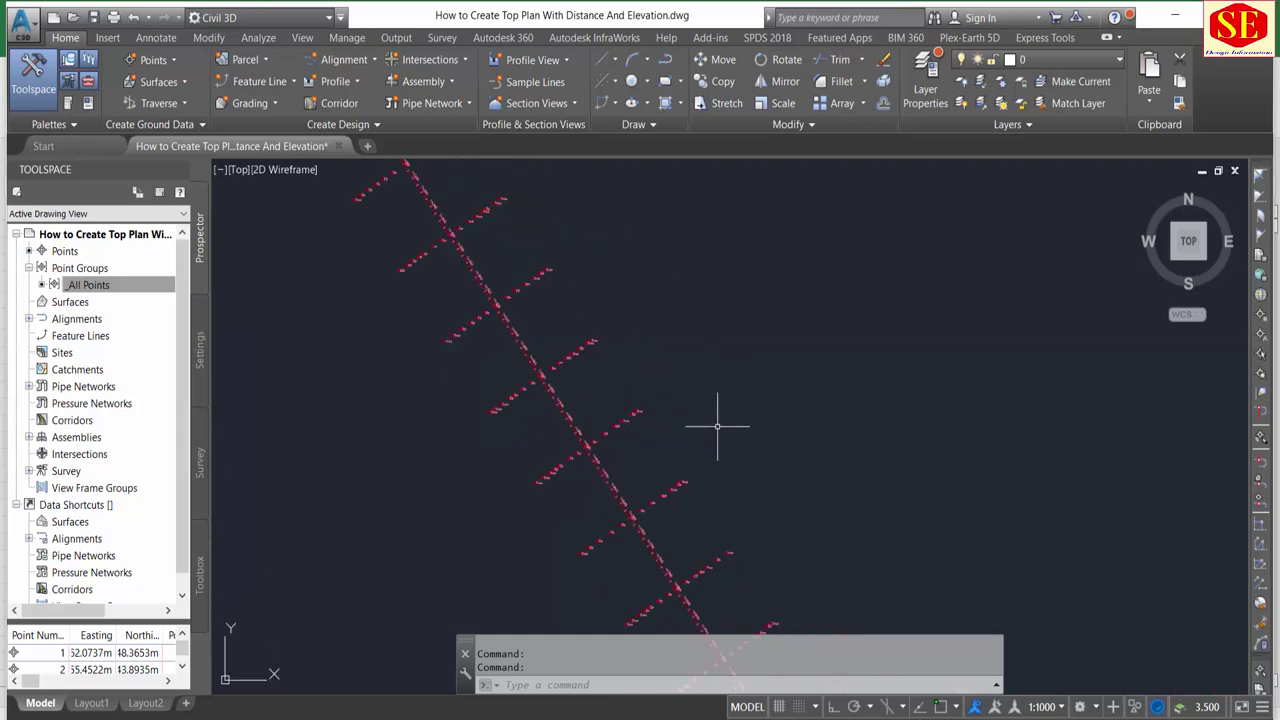
pyautogui.scroll(2, 590, 368)
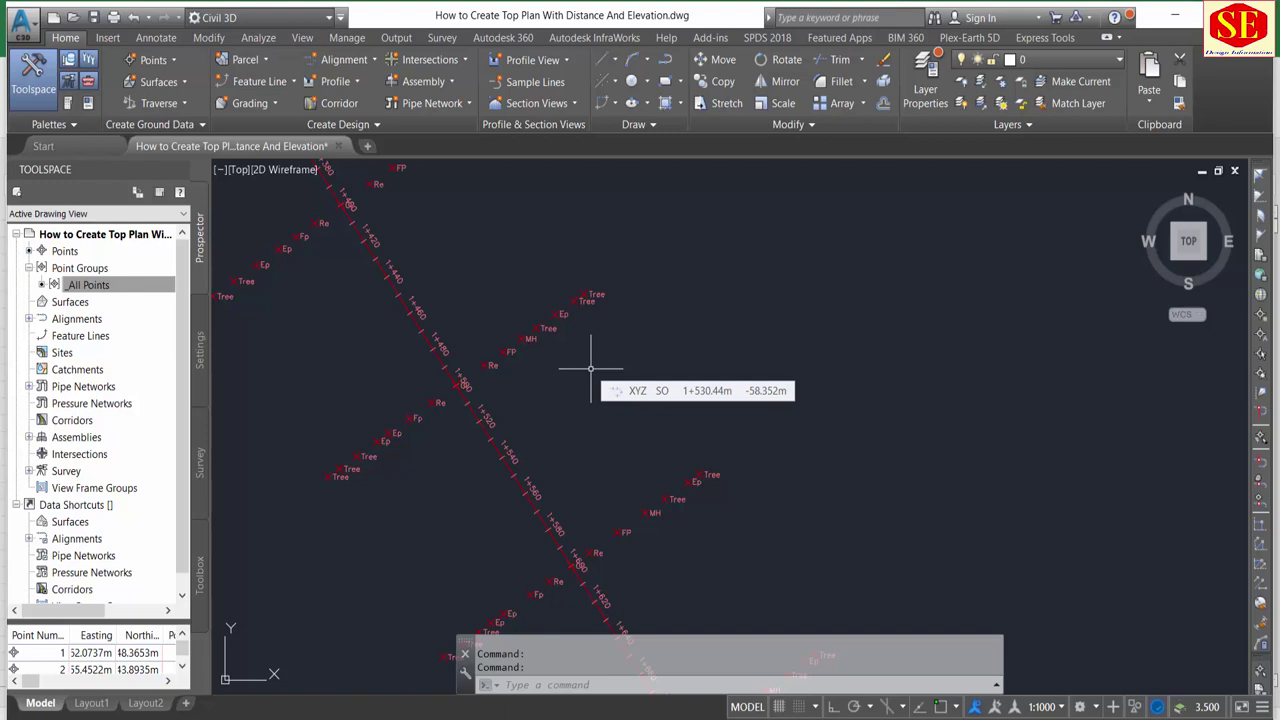
pyautogui.scroll(-2, 590, 368)
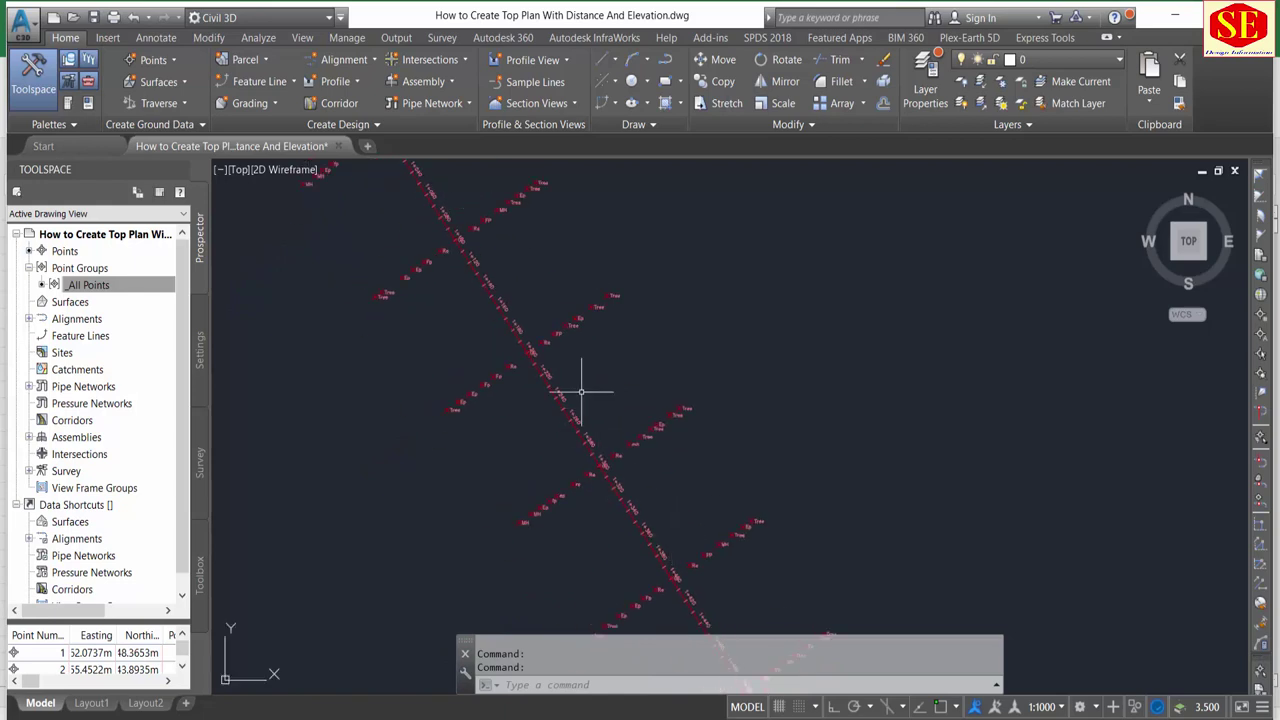
pyautogui.scroll(2, 529, 303)
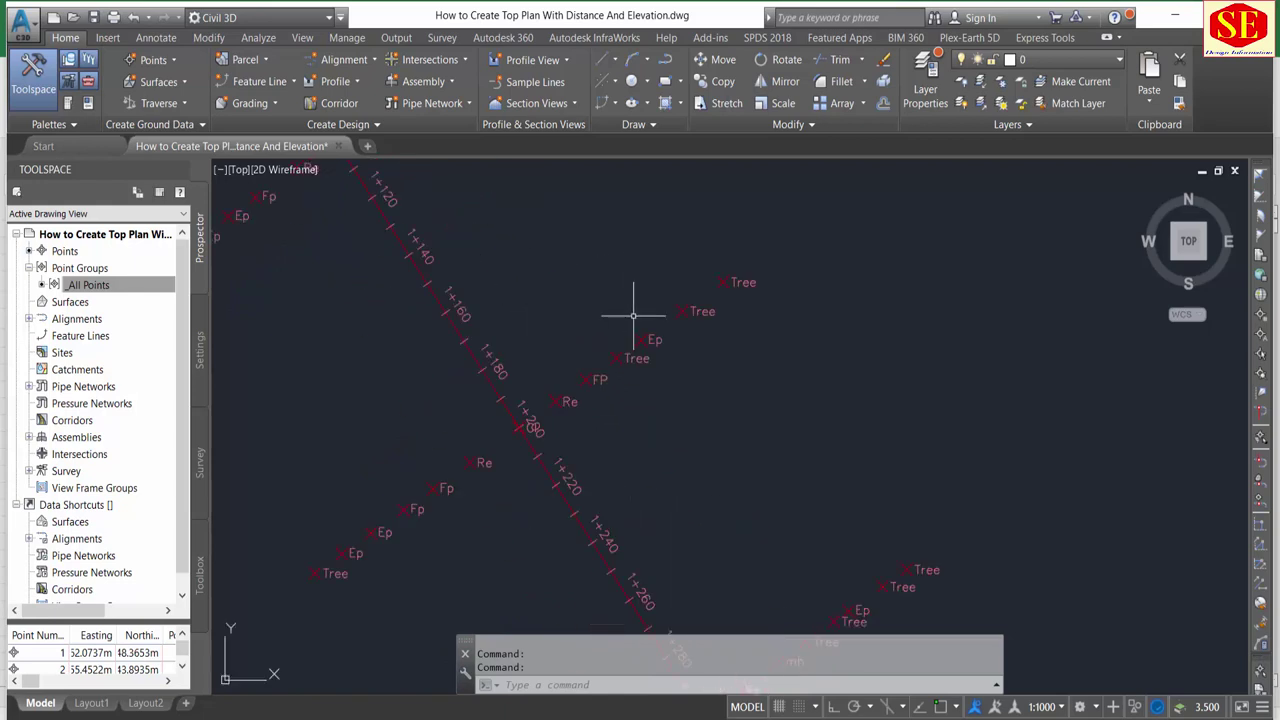
pyautogui.scroll(-1, 629, 337)
pyautogui.scroll(-1, 626, 314)
pyautogui.moveTo(695, 435); pyautogui.dragTo(709, 453, button='middle')
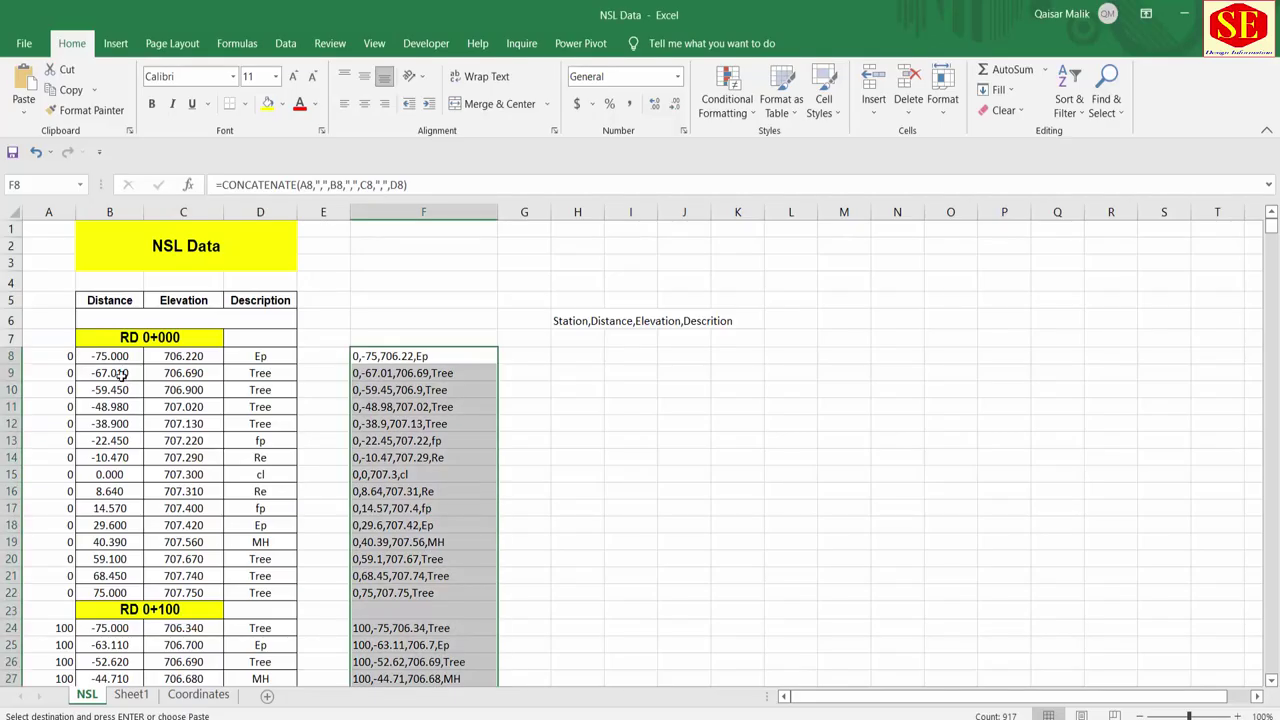
pyautogui.click(120, 373)
# Check the elevation values in cells C10 and C8 of the NSL data.
pyautogui.click(172, 390)
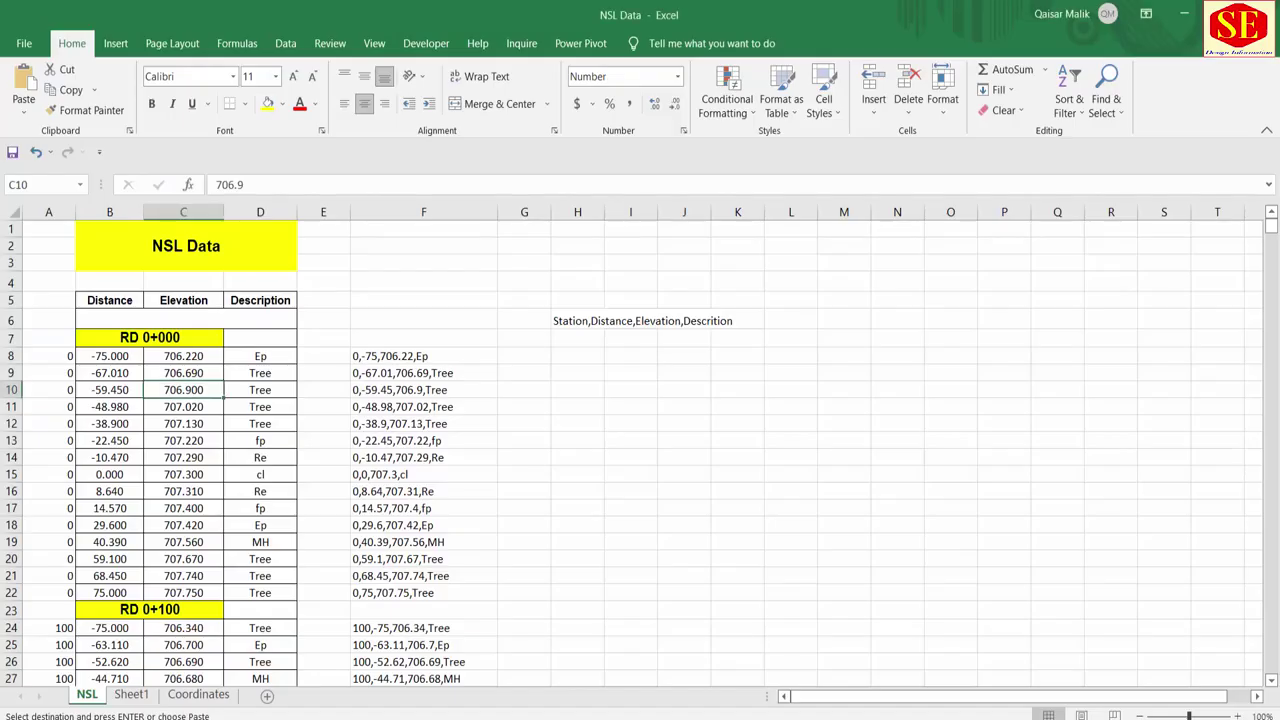
pyautogui.click(175, 358)
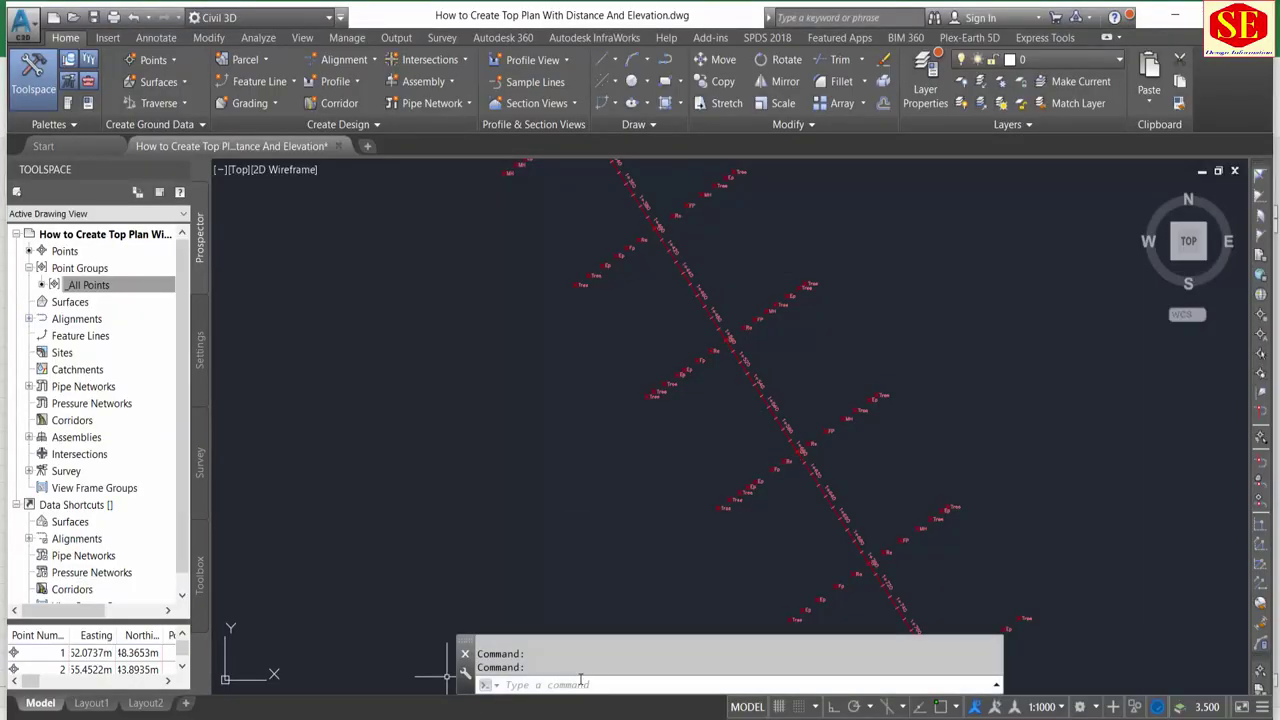
pyautogui.click(172, 62)
pyautogui.moveTo(218, 146)
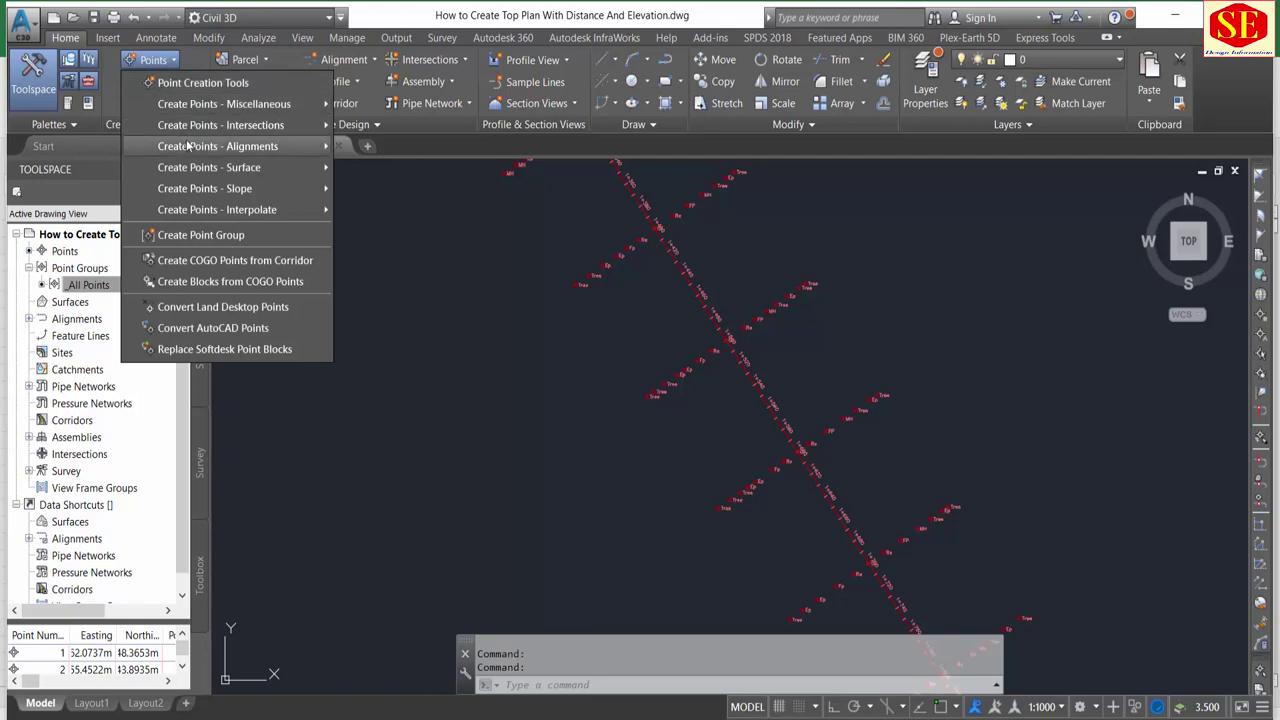
pyautogui.click(394, 253)
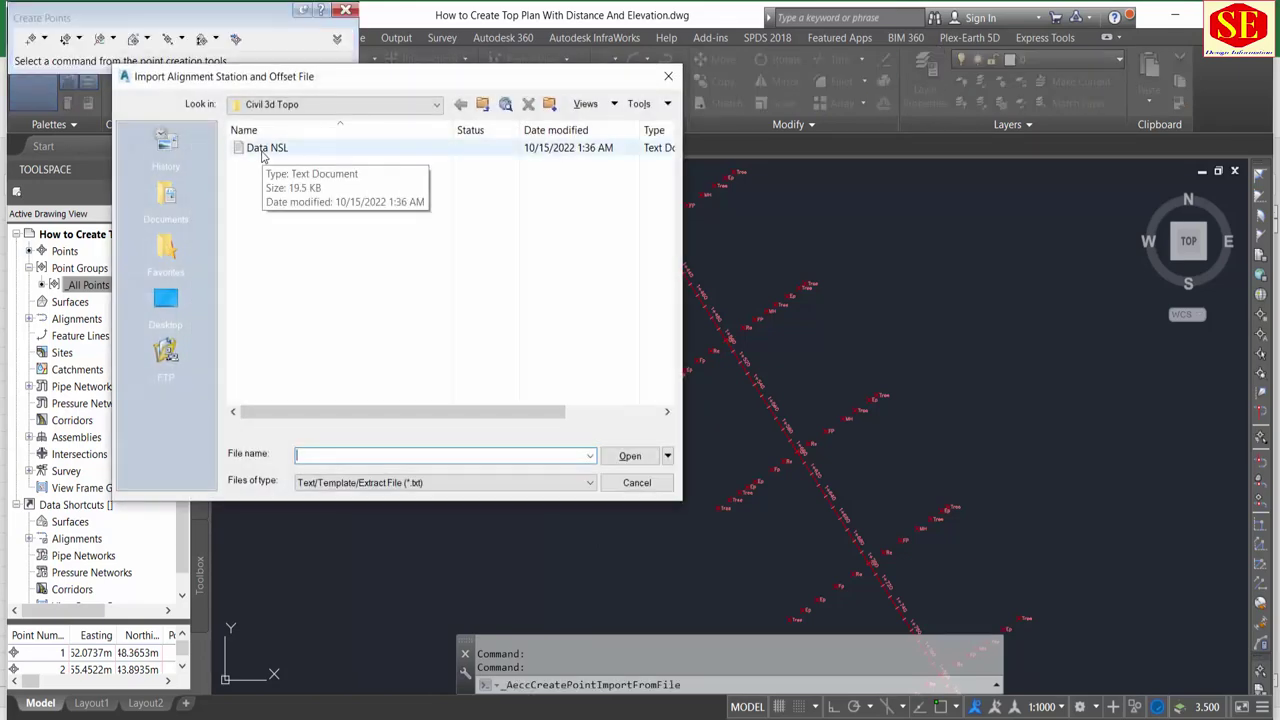
pyautogui.doubleClick(260, 148)
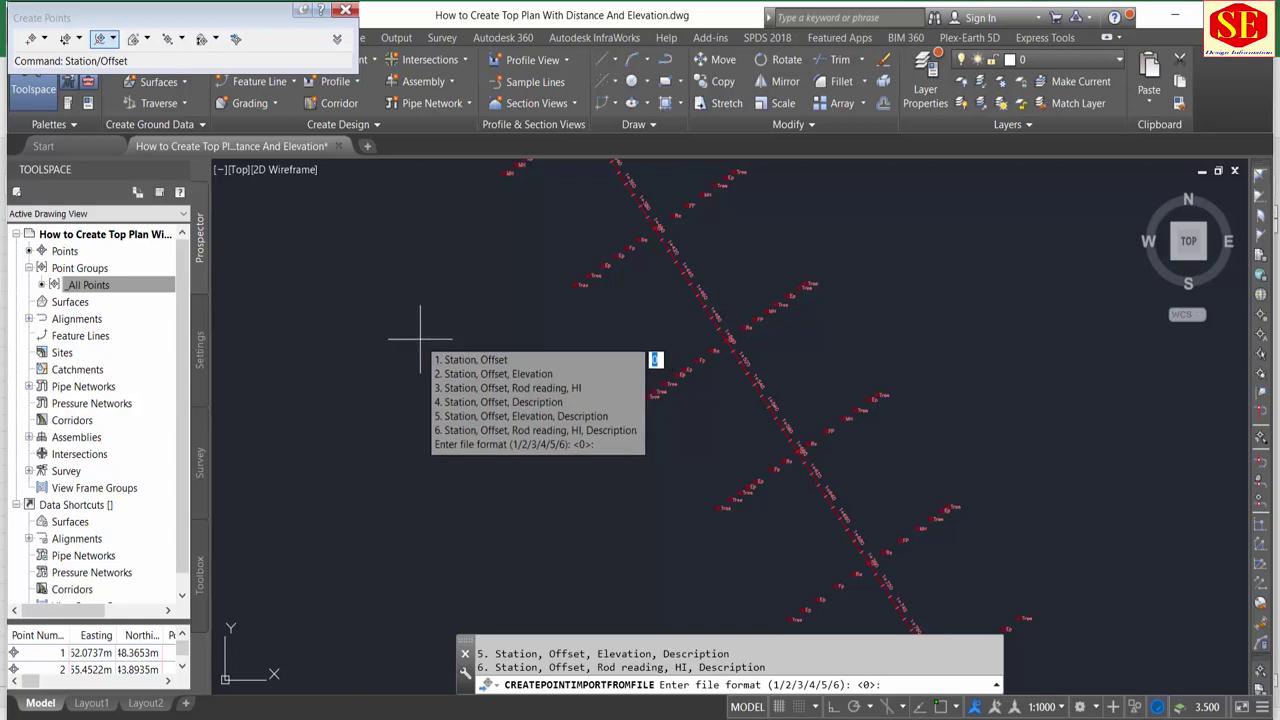
pyautogui.press('Escape')
pyautogui.scroll(5, 752, 320)
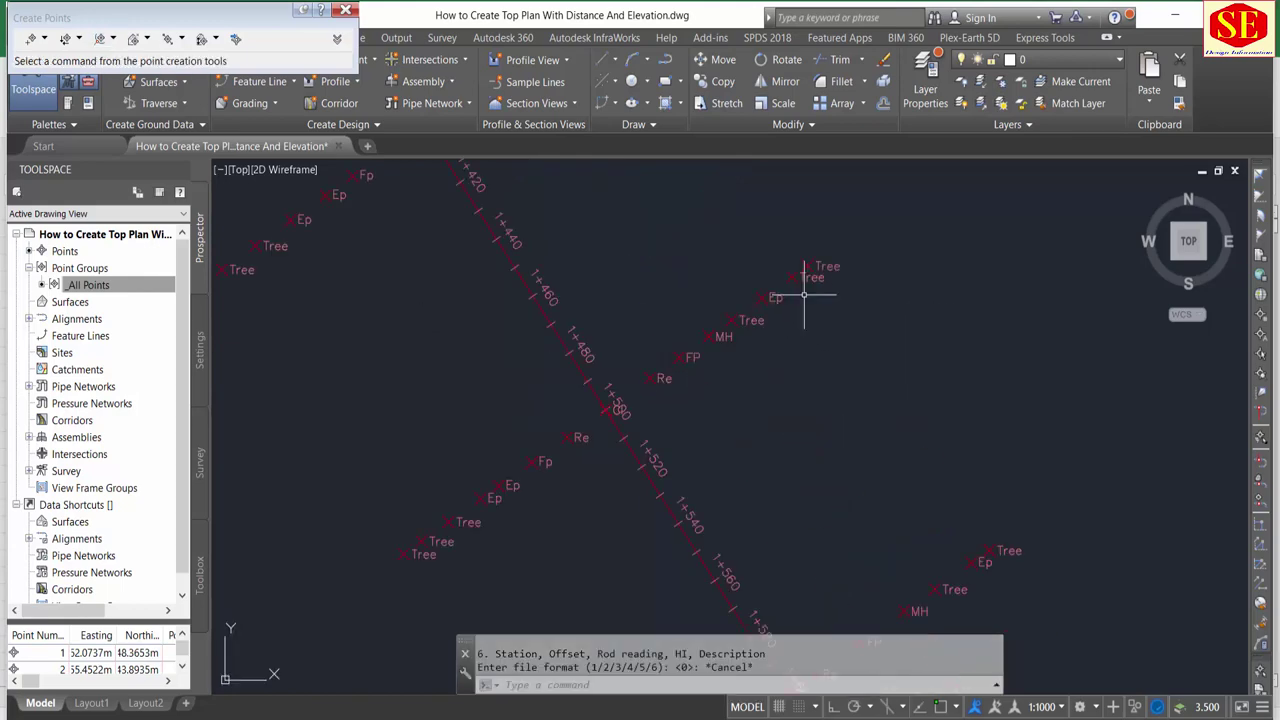
pyautogui.scroll(3, 720, 290)
pyautogui.scroll(-5, 705, 296)
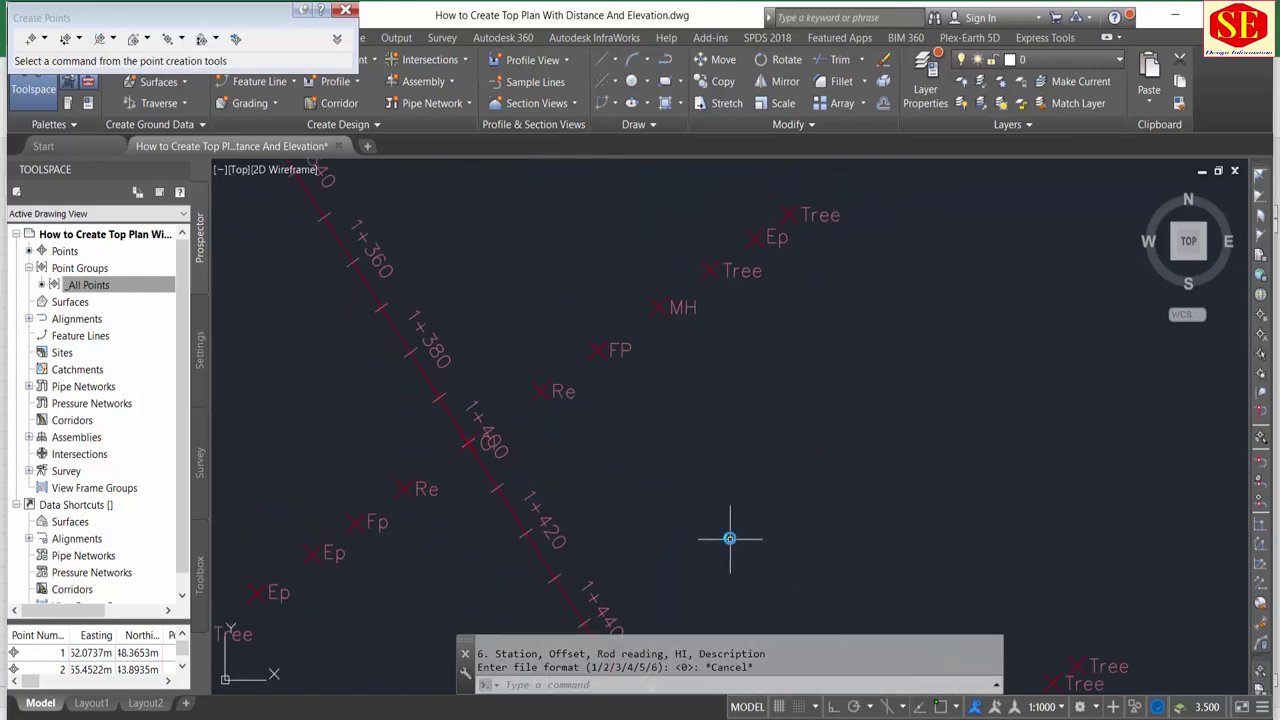
pyautogui.scroll(-2, 729, 531)
pyautogui.scroll(4, 719, 387)
pyautogui.scroll(-6, 703, 400)
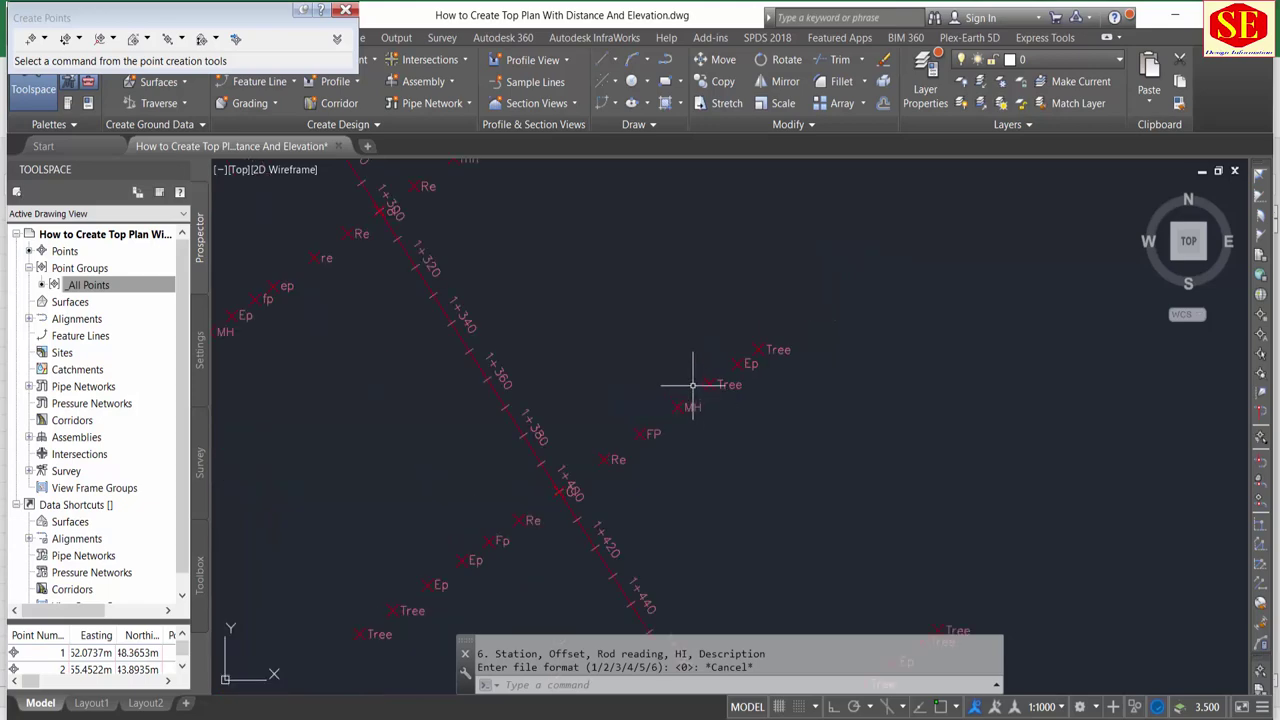
pyautogui.scroll(-3, 690, 383)
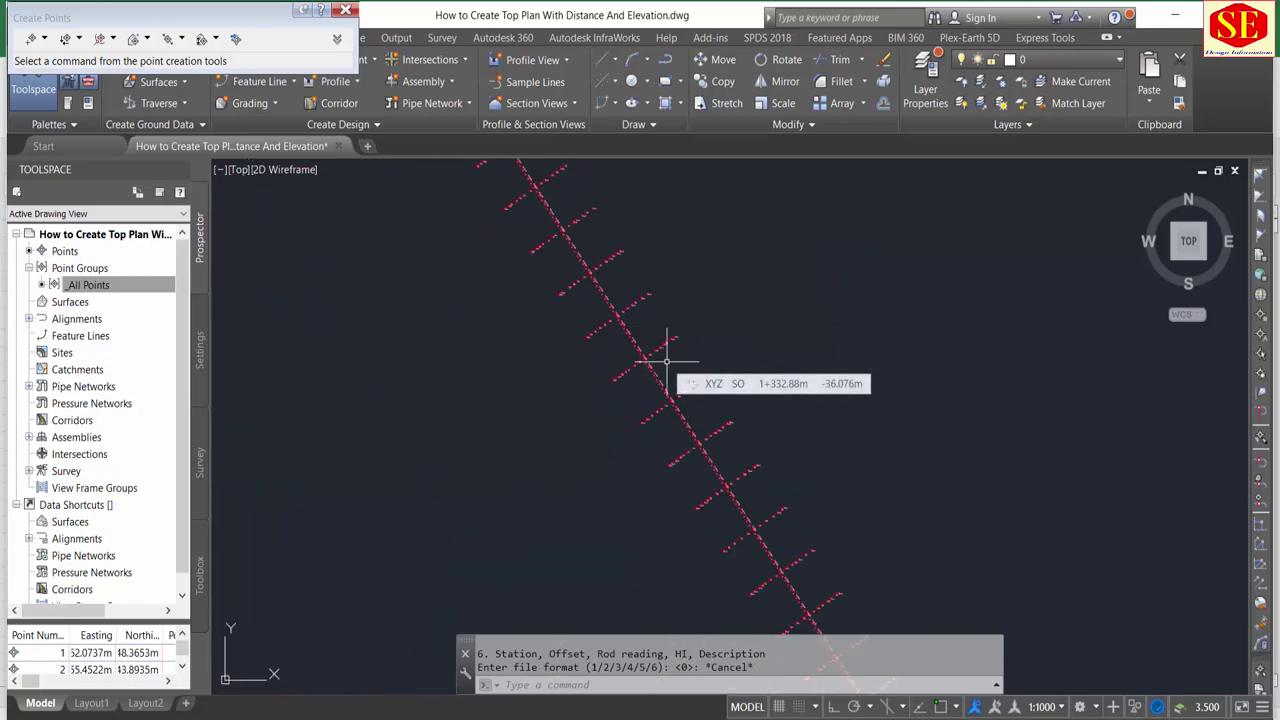
pyautogui.scroll(3, 674, 366)
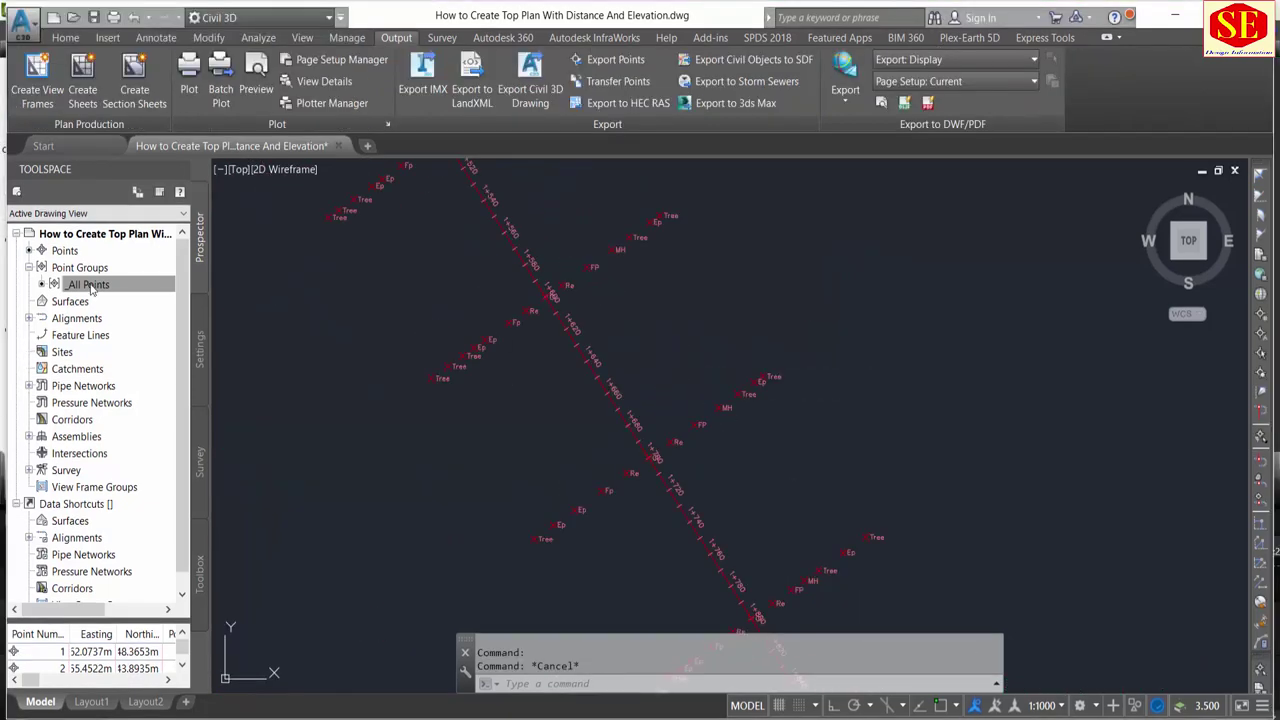
# Switch the _All Points label style to Elevation and Description and apply it.
pyautogui.rightClick(90, 288)
pyautogui.click(170, 294)
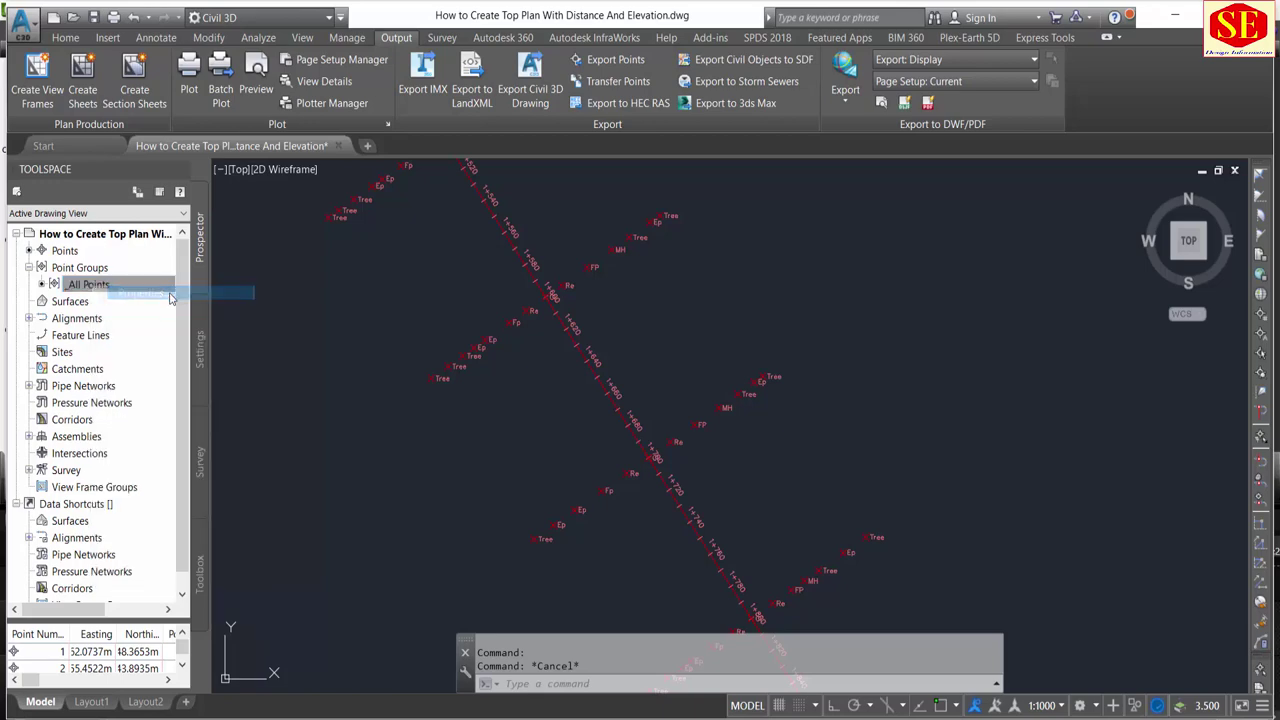
pyautogui.click(498, 418)
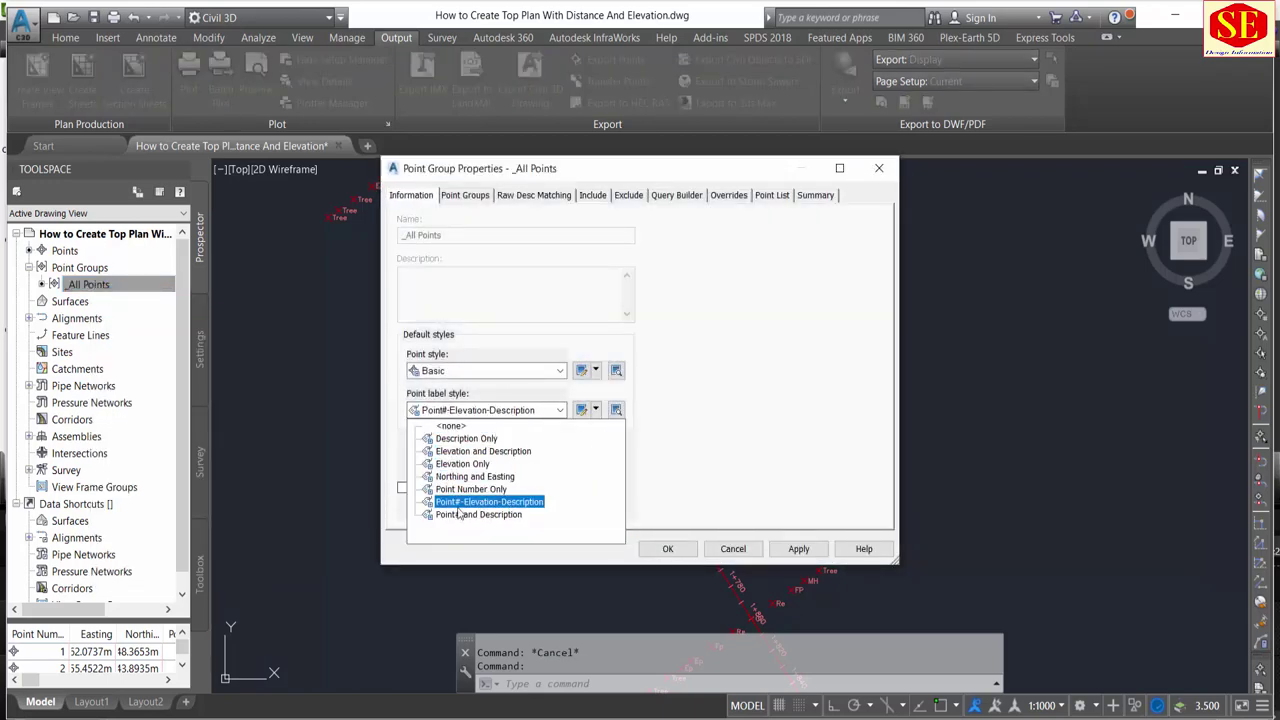
pyautogui.click(475, 453)
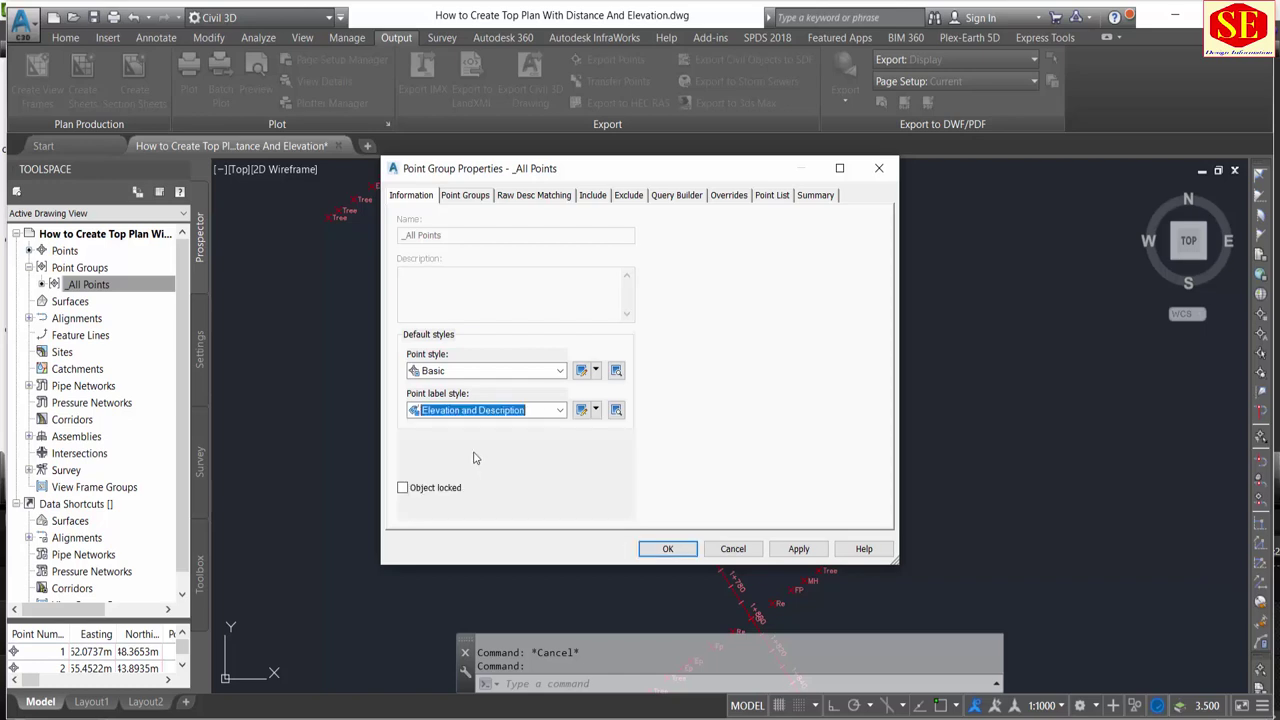
pyautogui.click(798, 549)
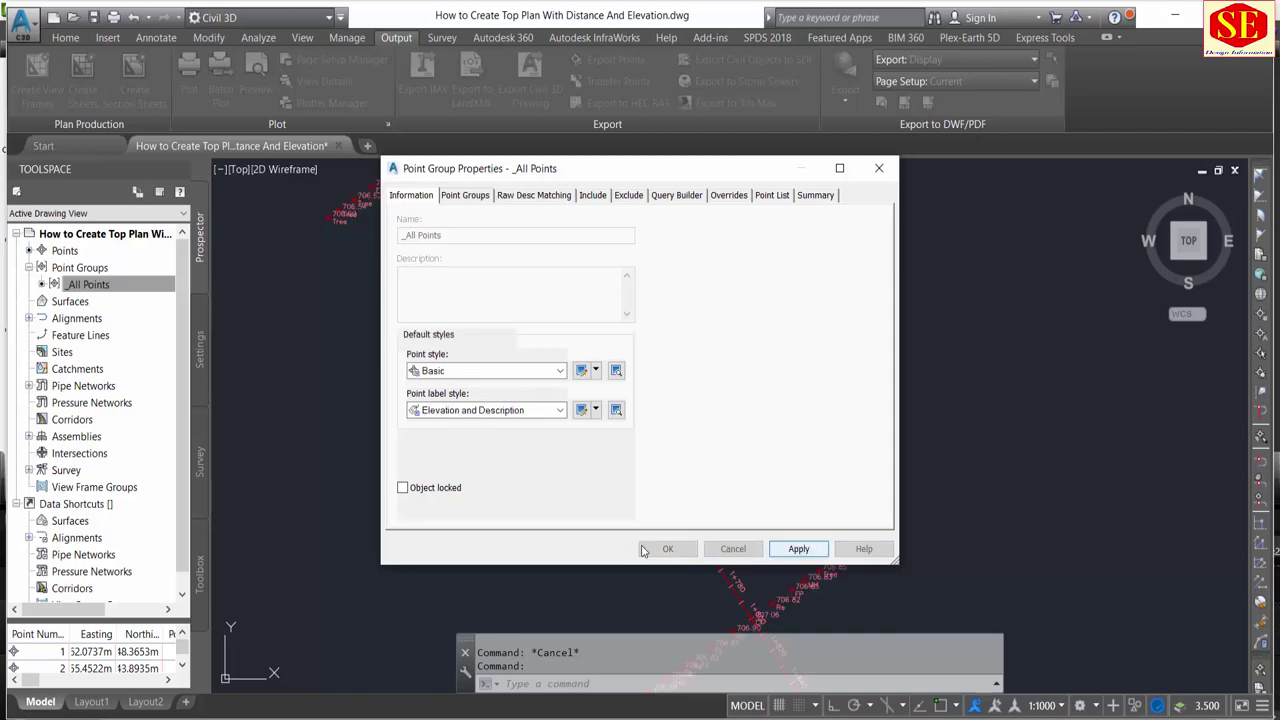
pyautogui.click(667, 549)
pyautogui.scroll(4, 785, 450)
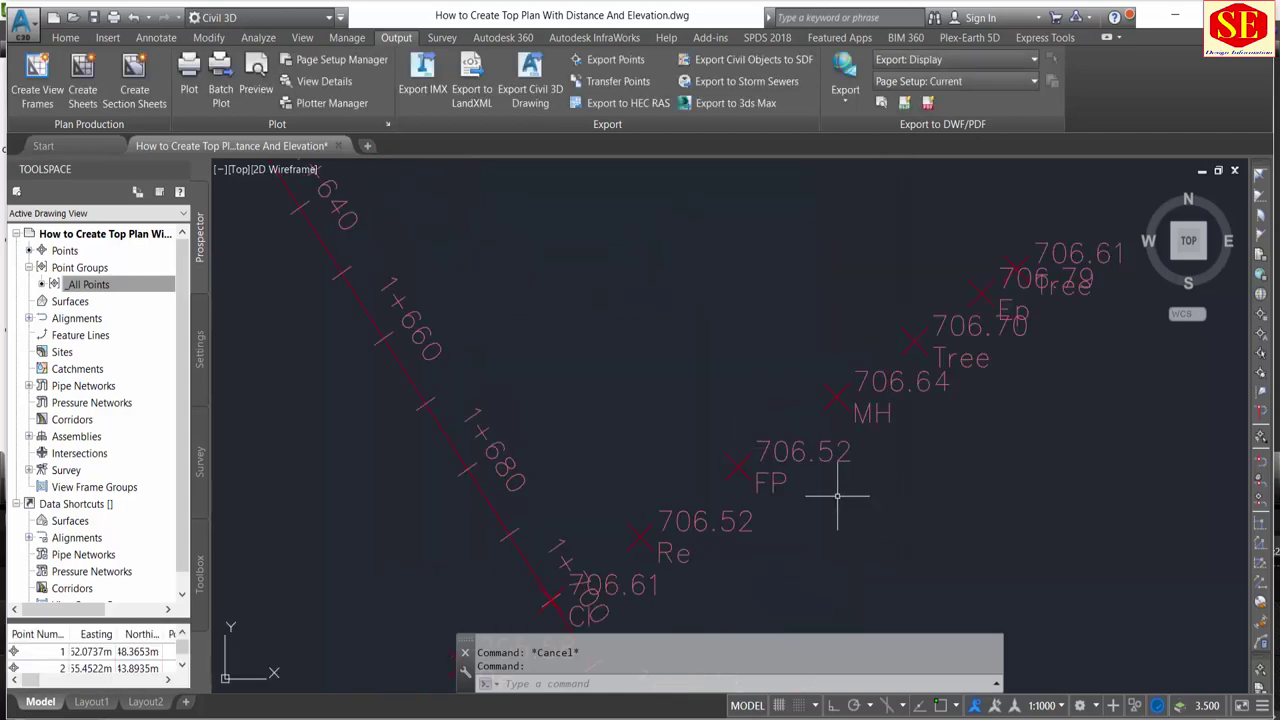
pyautogui.scroll(4, 788, 513)
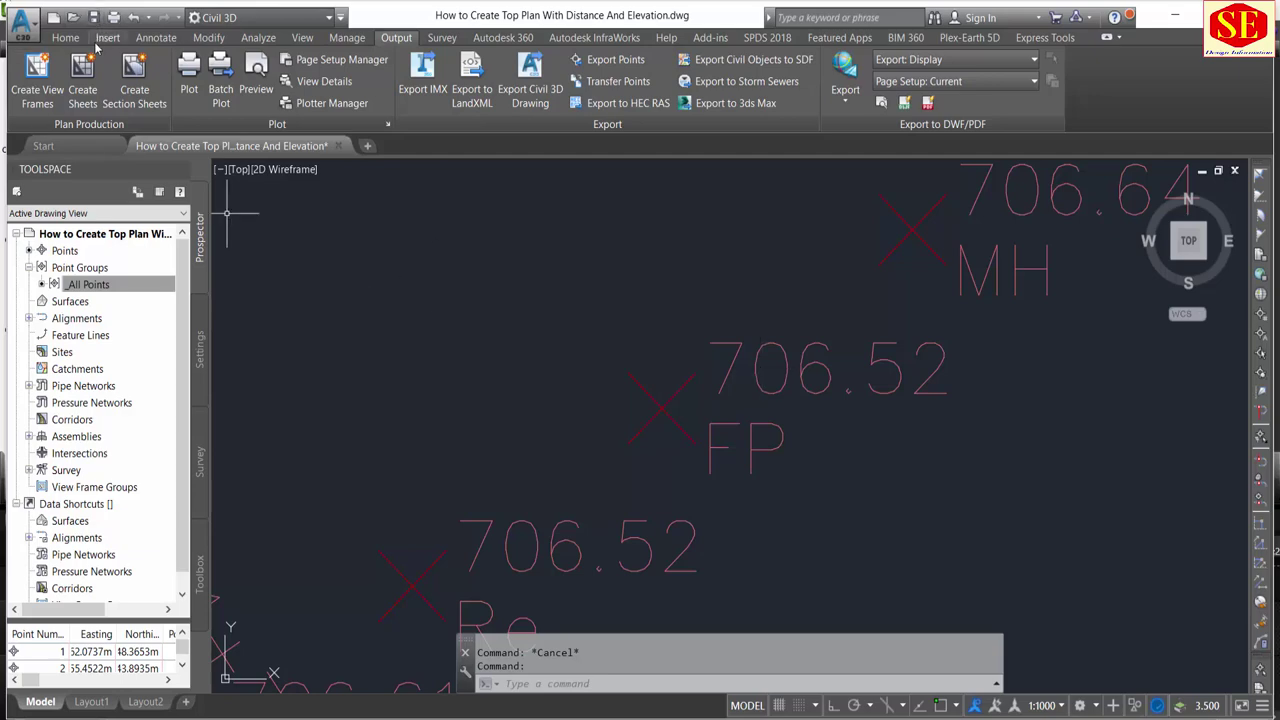
pyautogui.click(65, 37)
pyautogui.scroll(-5, 585, 272)
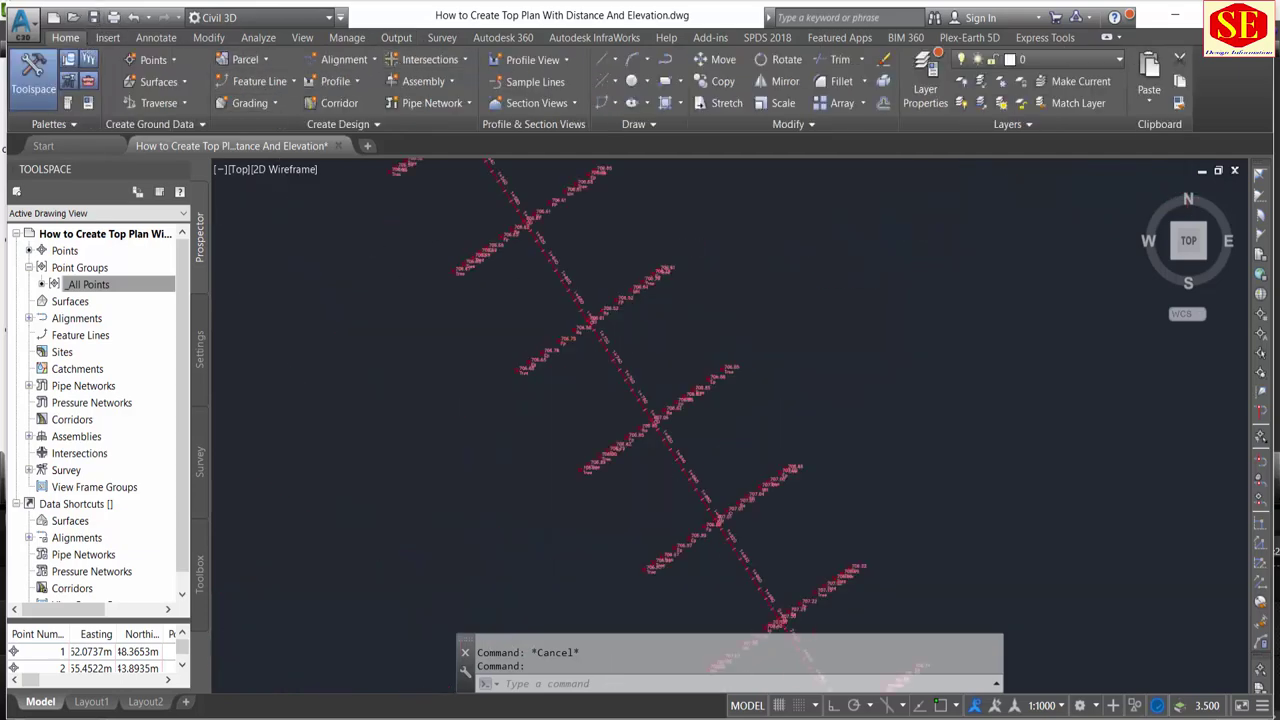
pyautogui.scroll(-2, 622, 279)
pyautogui.scroll(5, 986, 523)
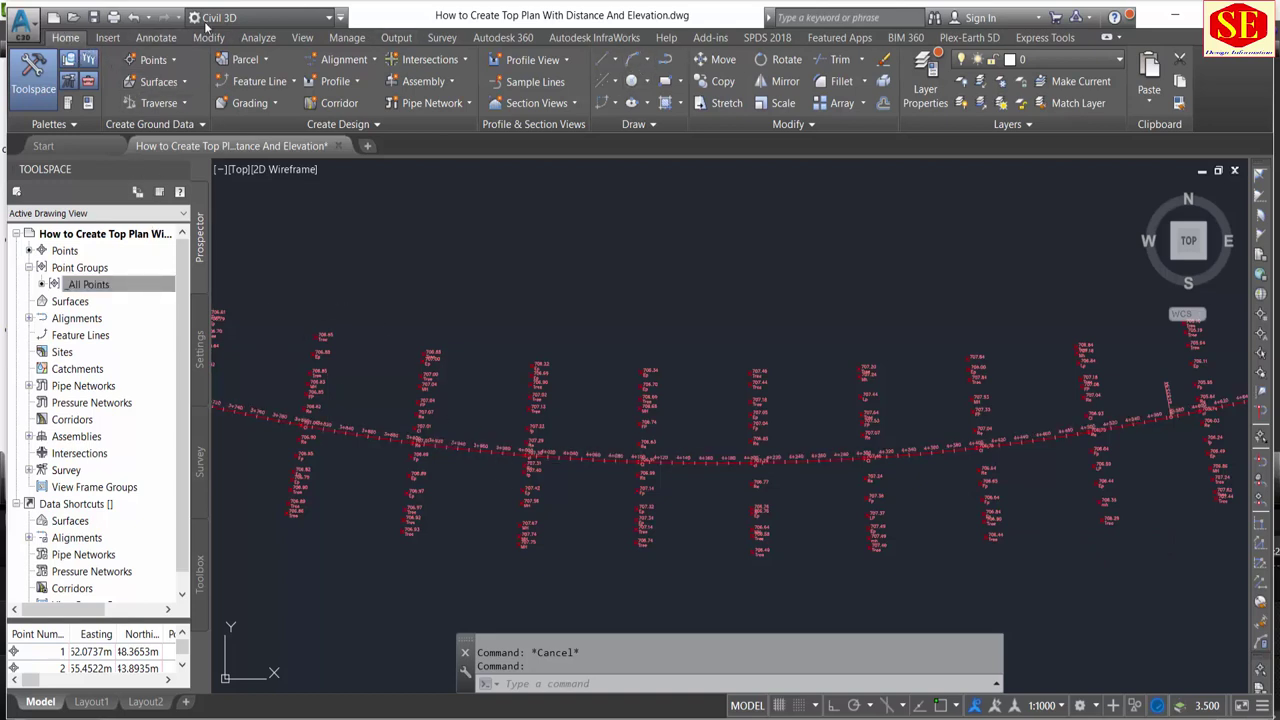
# Start Export Points from the Output tab with the format set to PENZD (comma delimited).
pyautogui.click(400, 38)
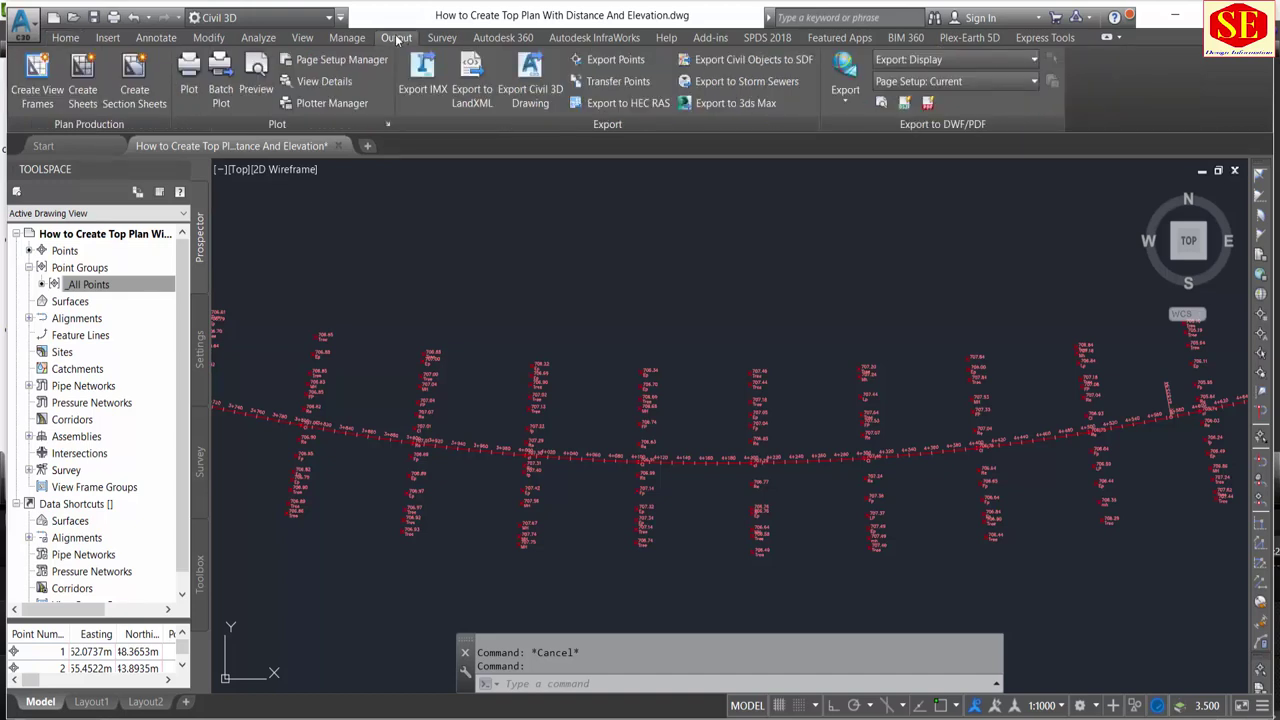
pyautogui.click(604, 60)
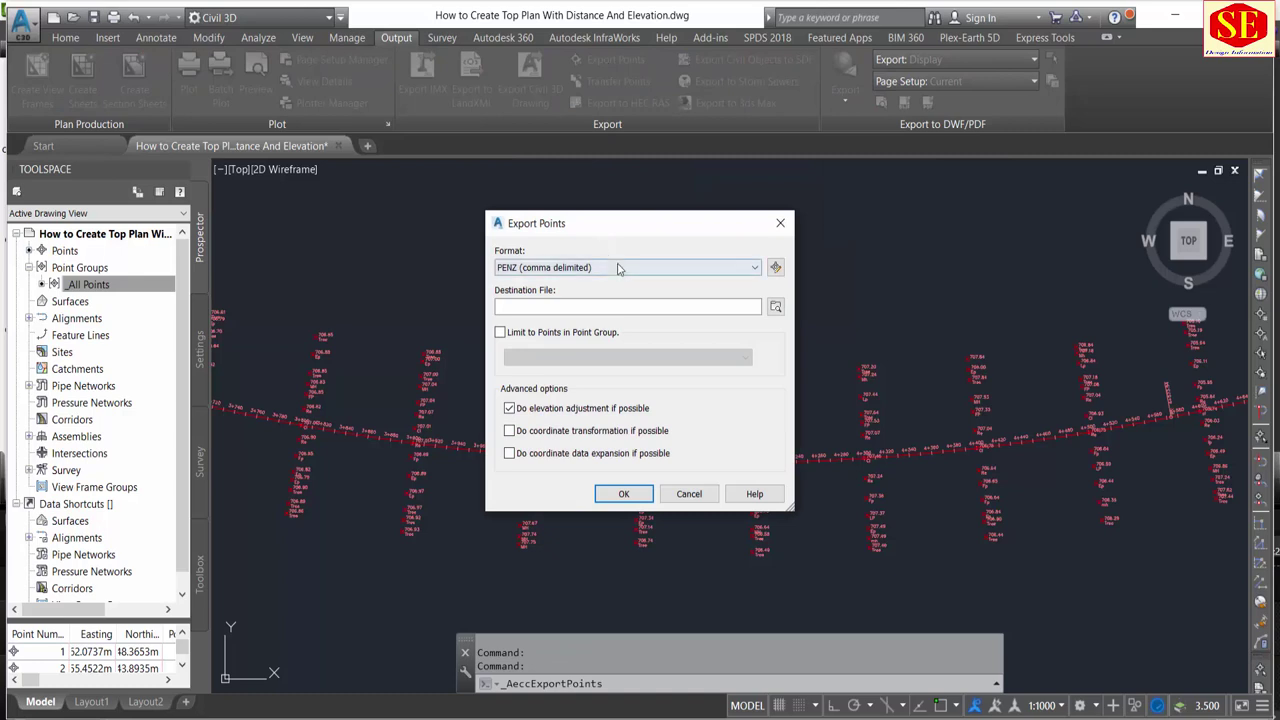
pyautogui.click(622, 266)
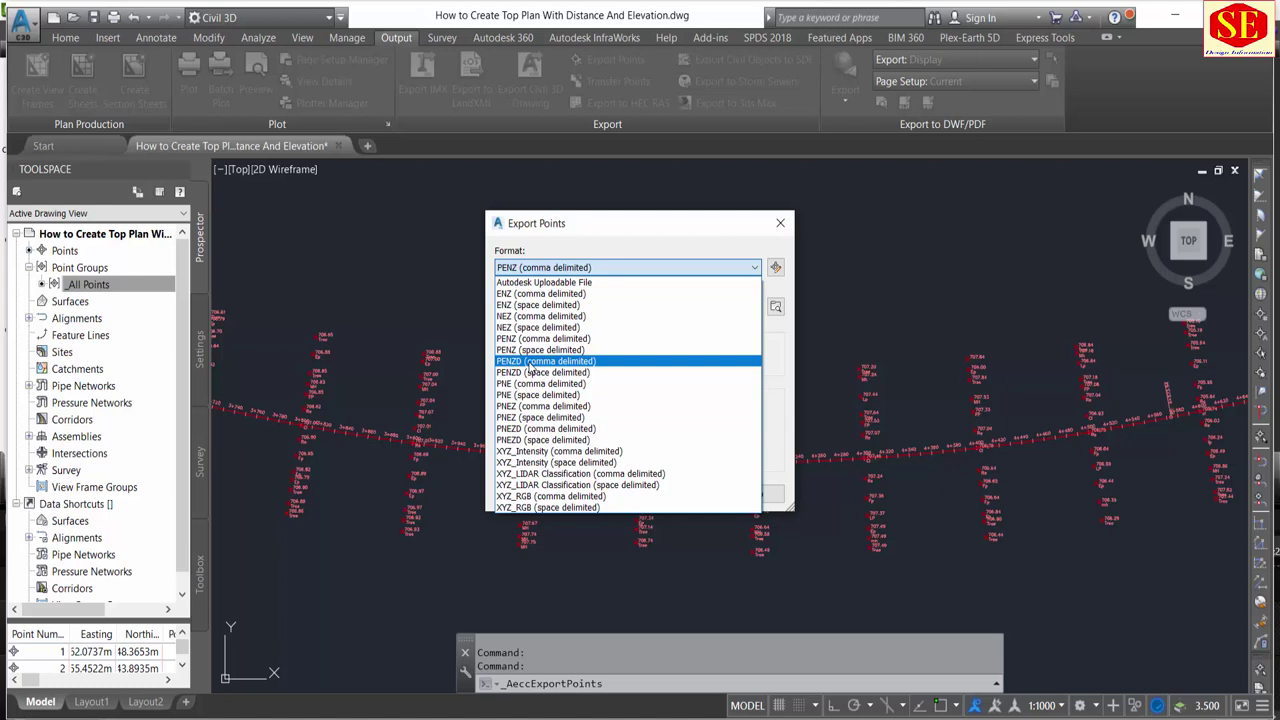
pyautogui.click(530, 364)
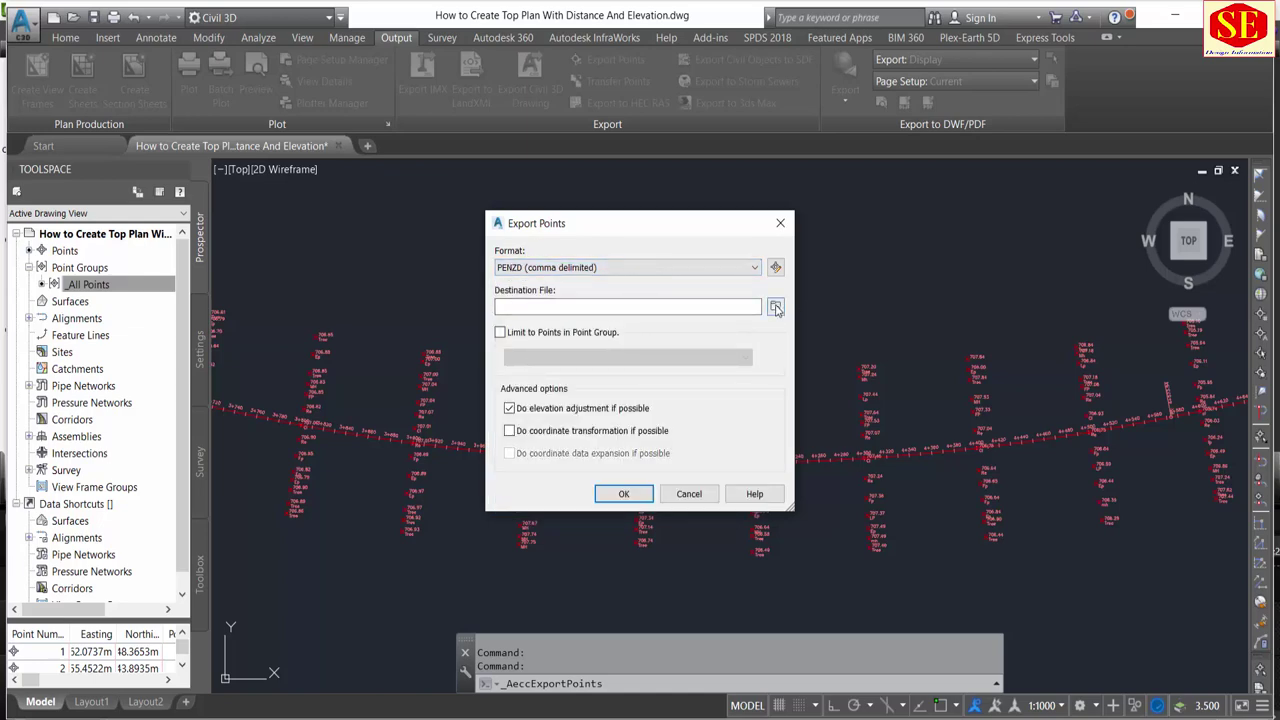
# Create a new text file named 'Topodata export' in the Desktop's Civil 3d Topo folder.
pyautogui.click(776, 308)
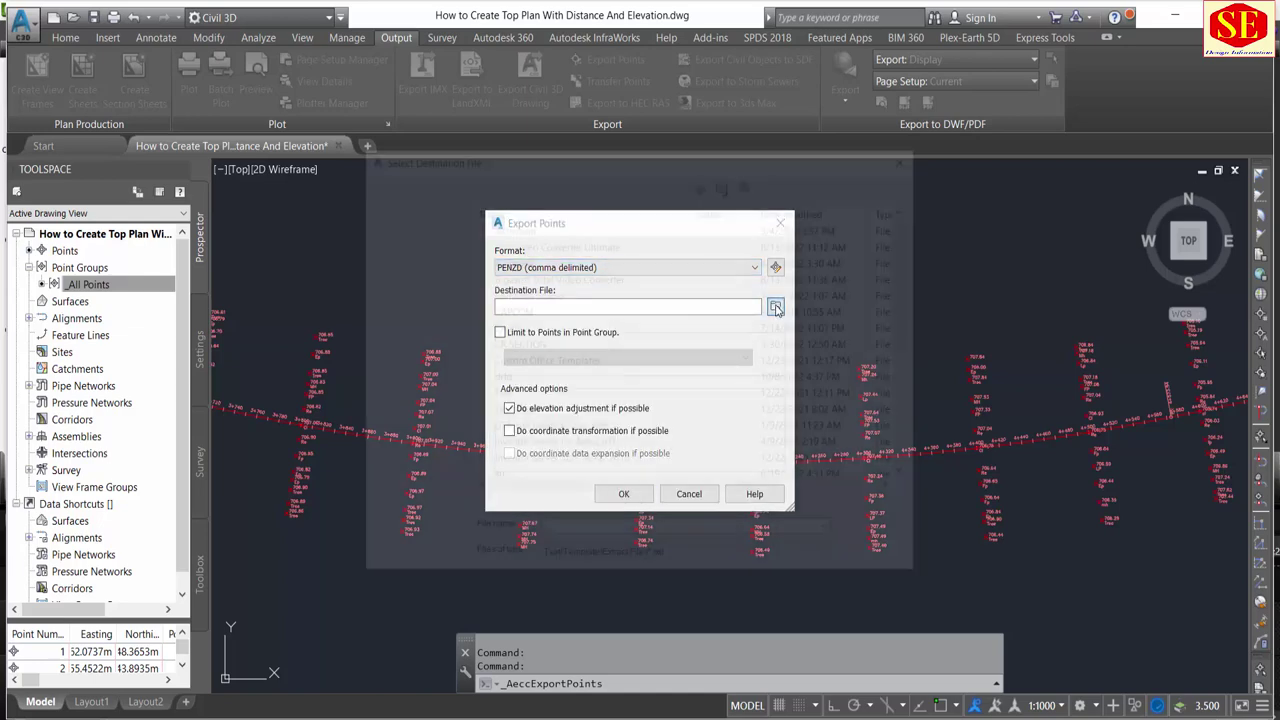
pyautogui.click(412, 397)
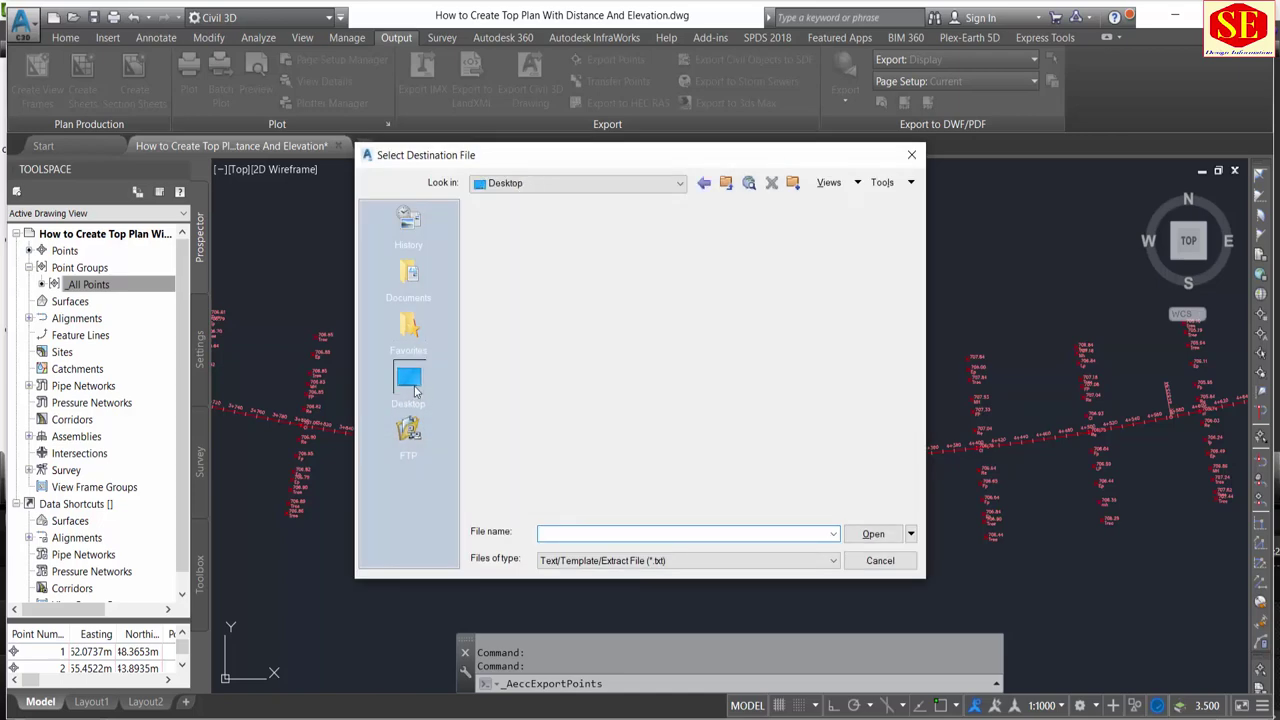
pyautogui.doubleClick(522, 329)
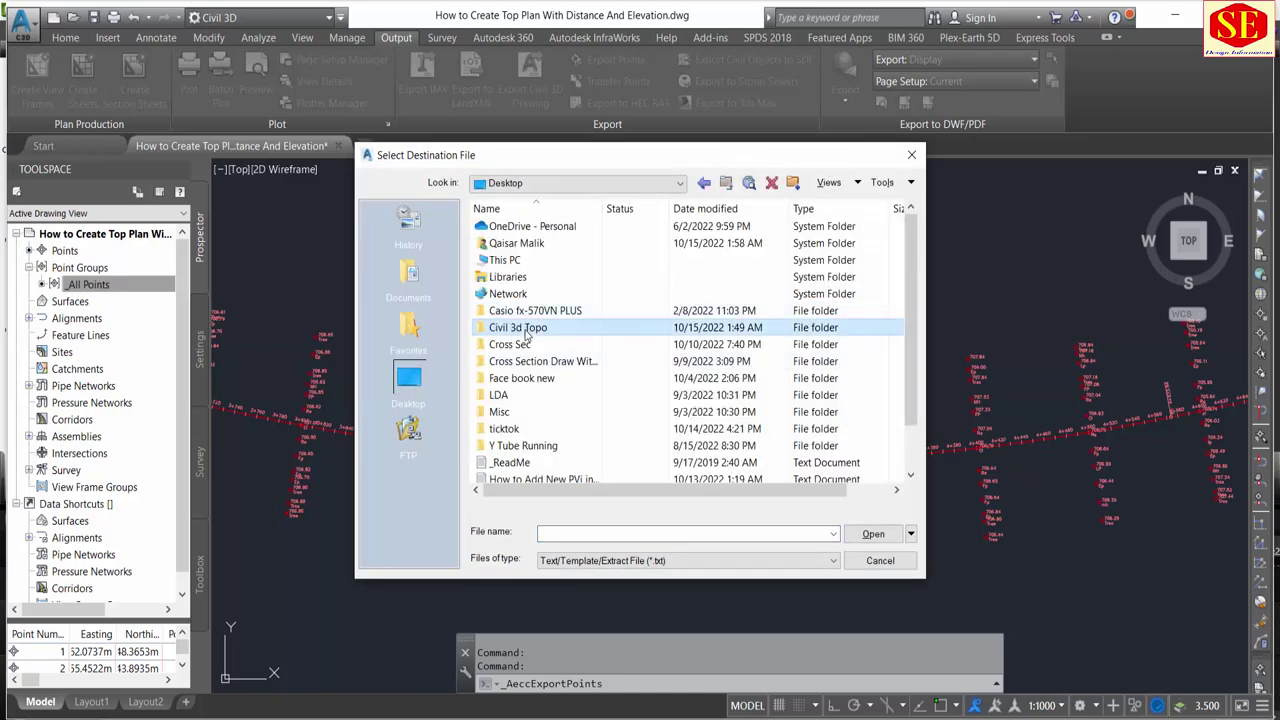
pyautogui.rightClick(549, 289)
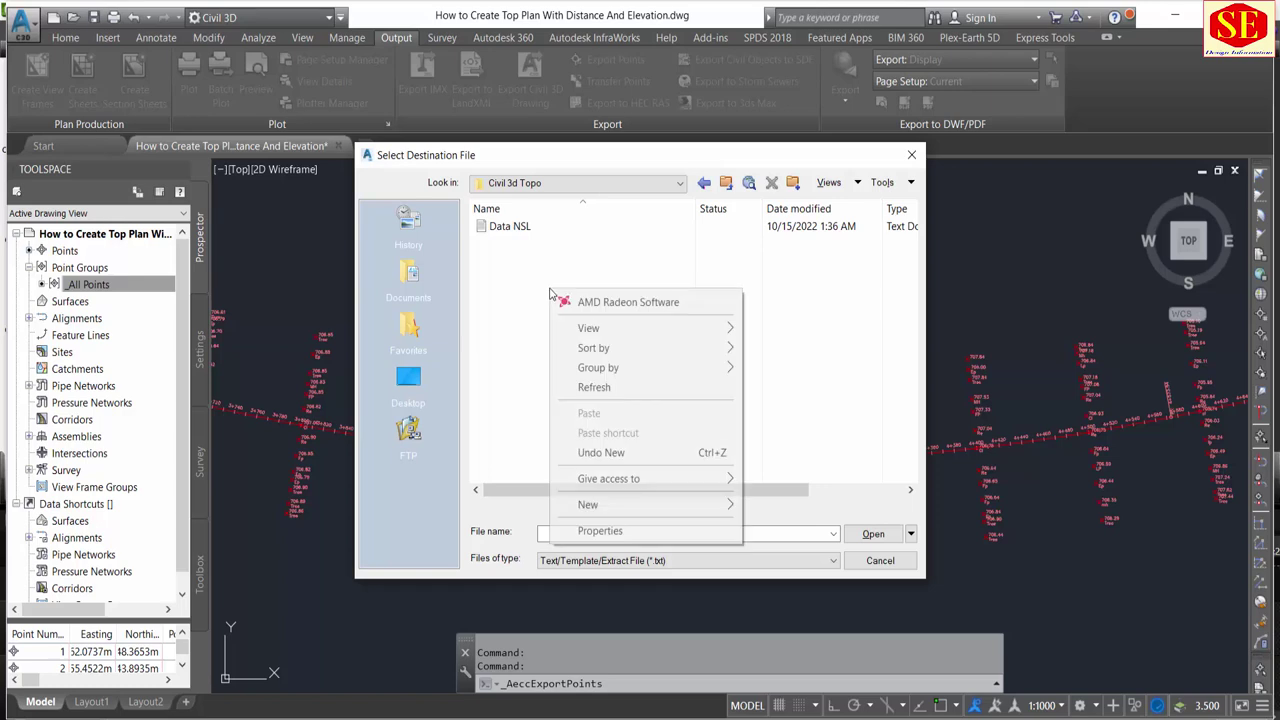
pyautogui.moveTo(588, 504)
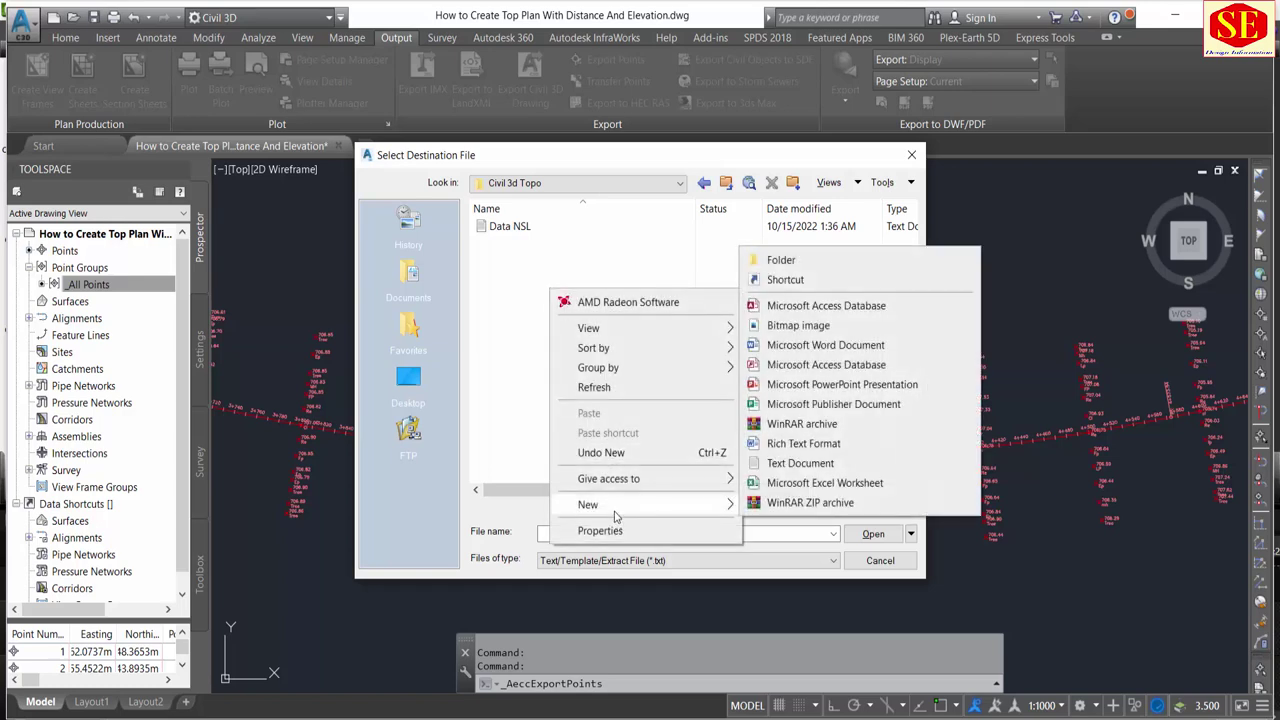
pyautogui.click(791, 464)
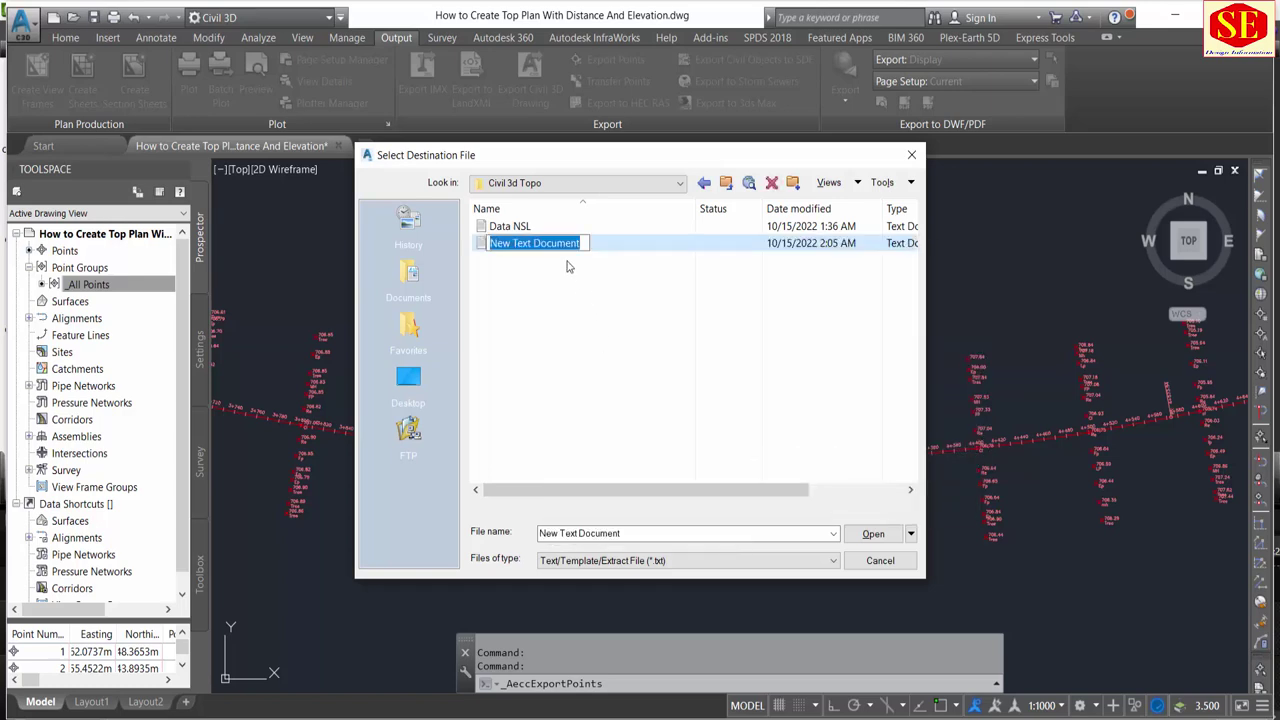
pyautogui.write('T')
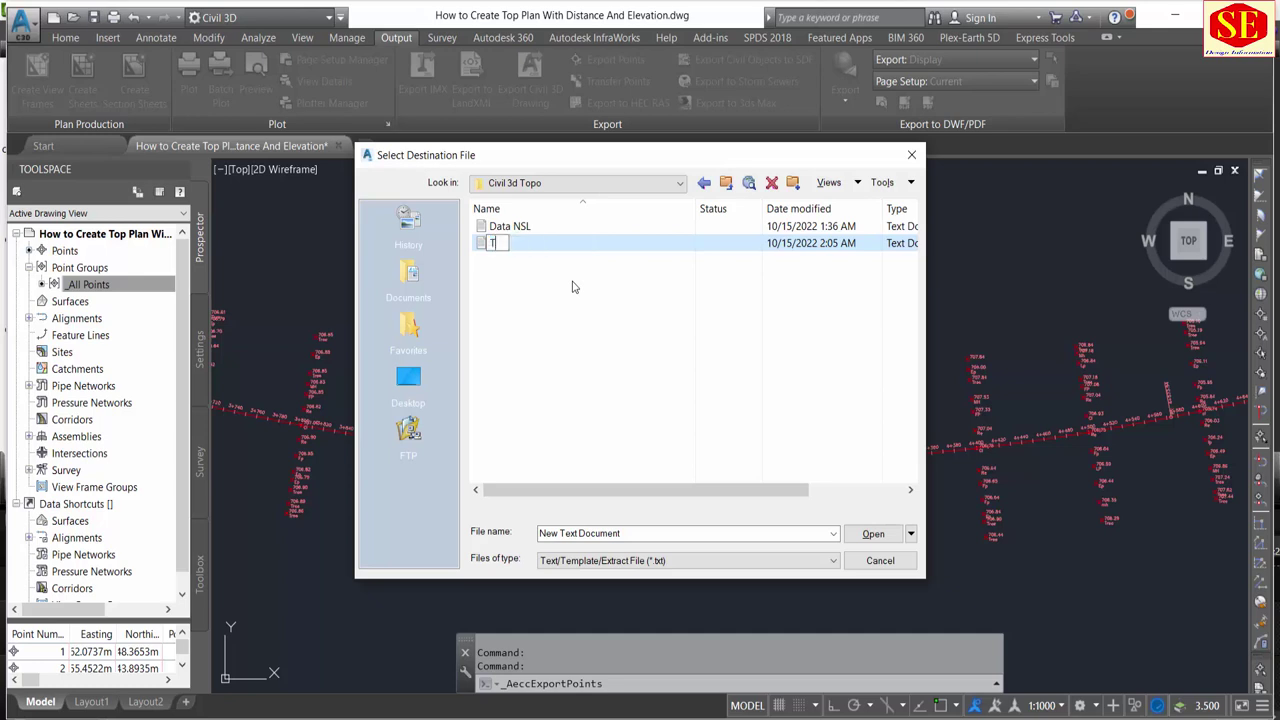
pyautogui.write('opoda')
pyautogui.write('ta export')
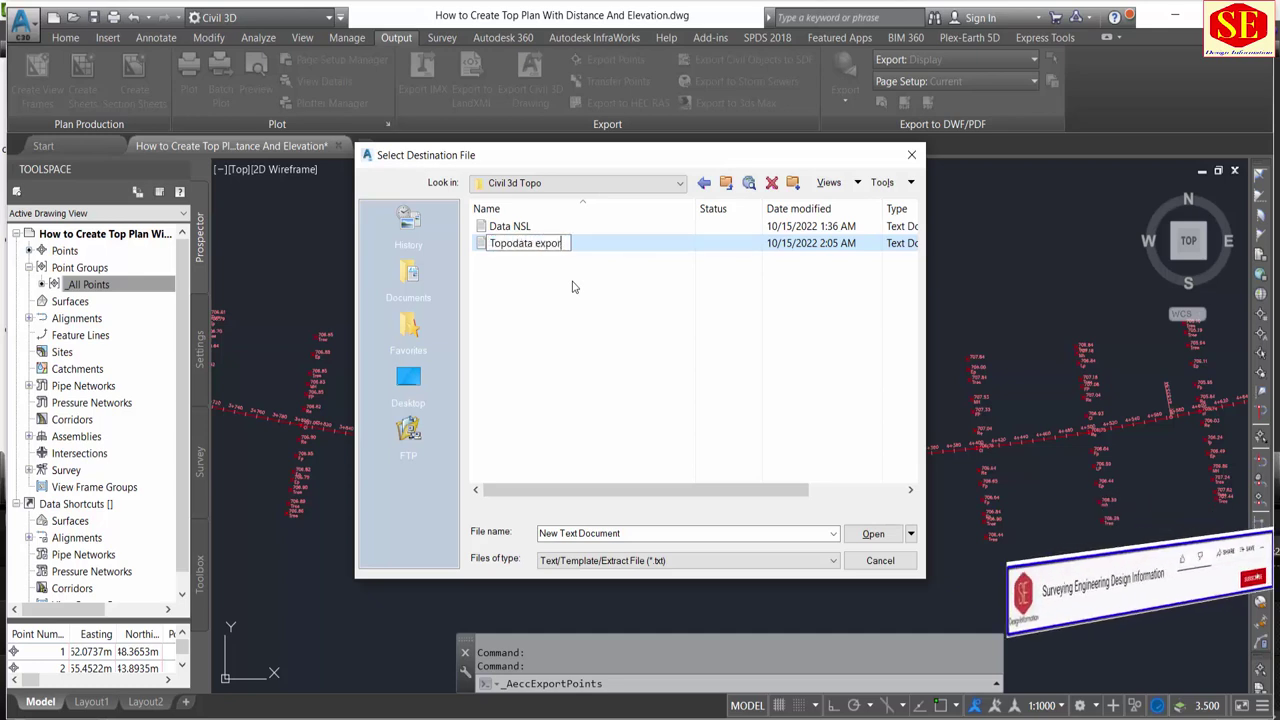
pyautogui.click(566, 284)
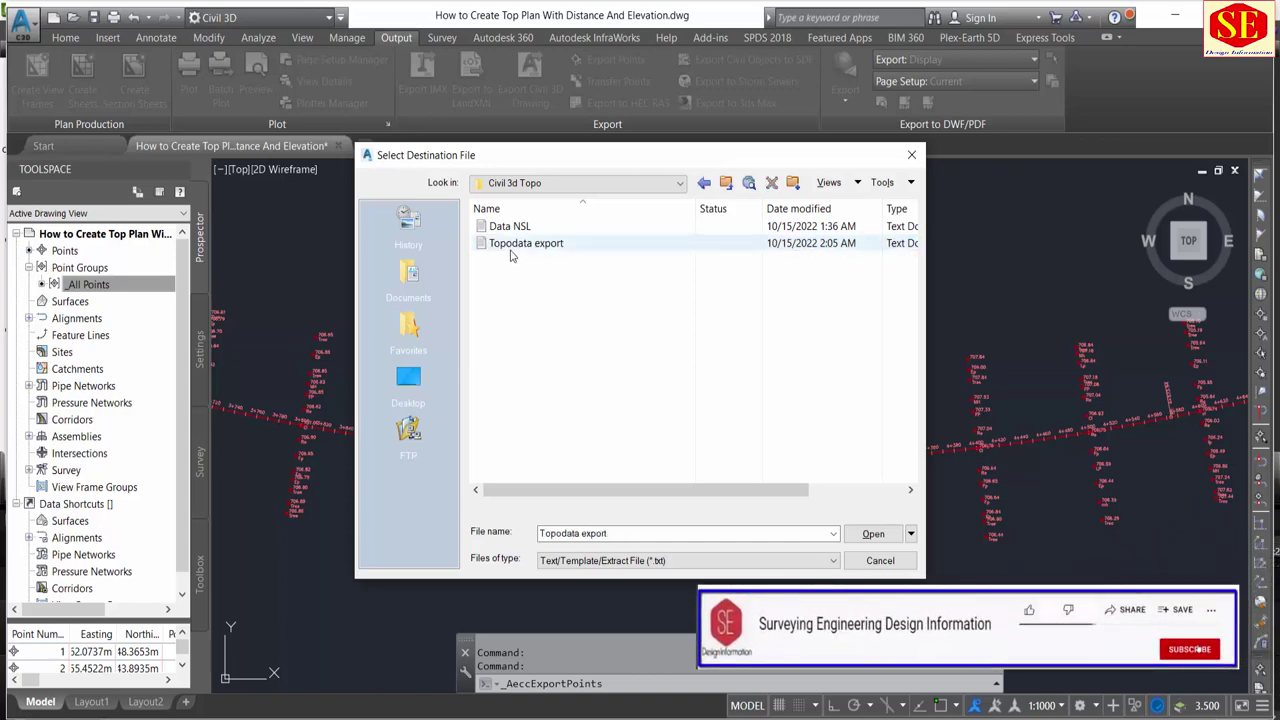
# Export the points in PENZD (comma delimited) format to Topodata export.txt, overwriting it.
pyautogui.click(522, 245)
pyautogui.click(860, 534)
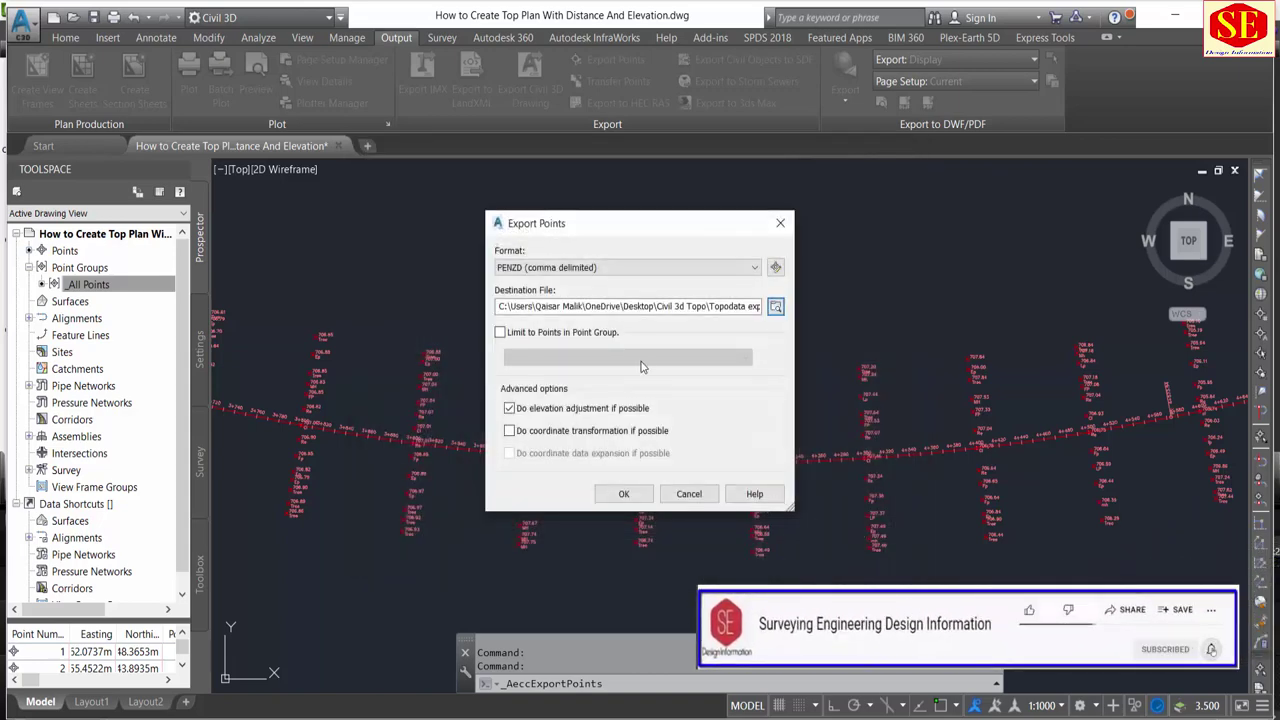
pyautogui.click(627, 497)
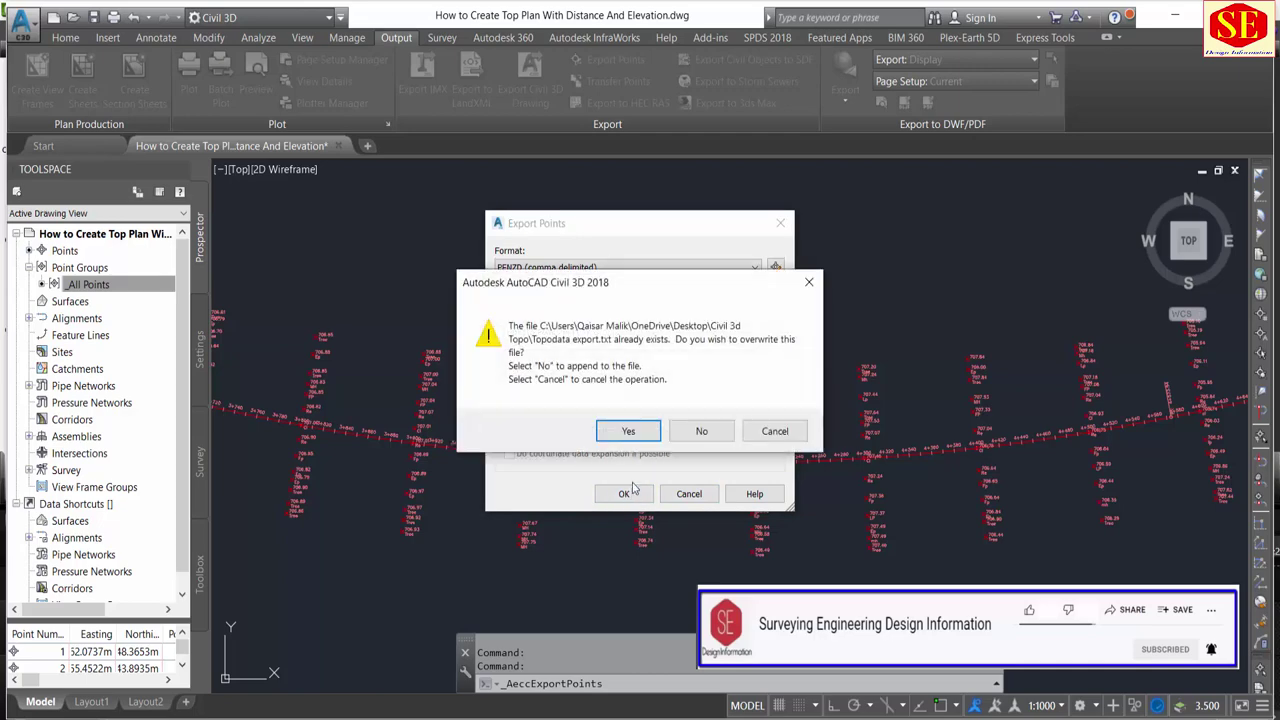
pyautogui.click(630, 432)
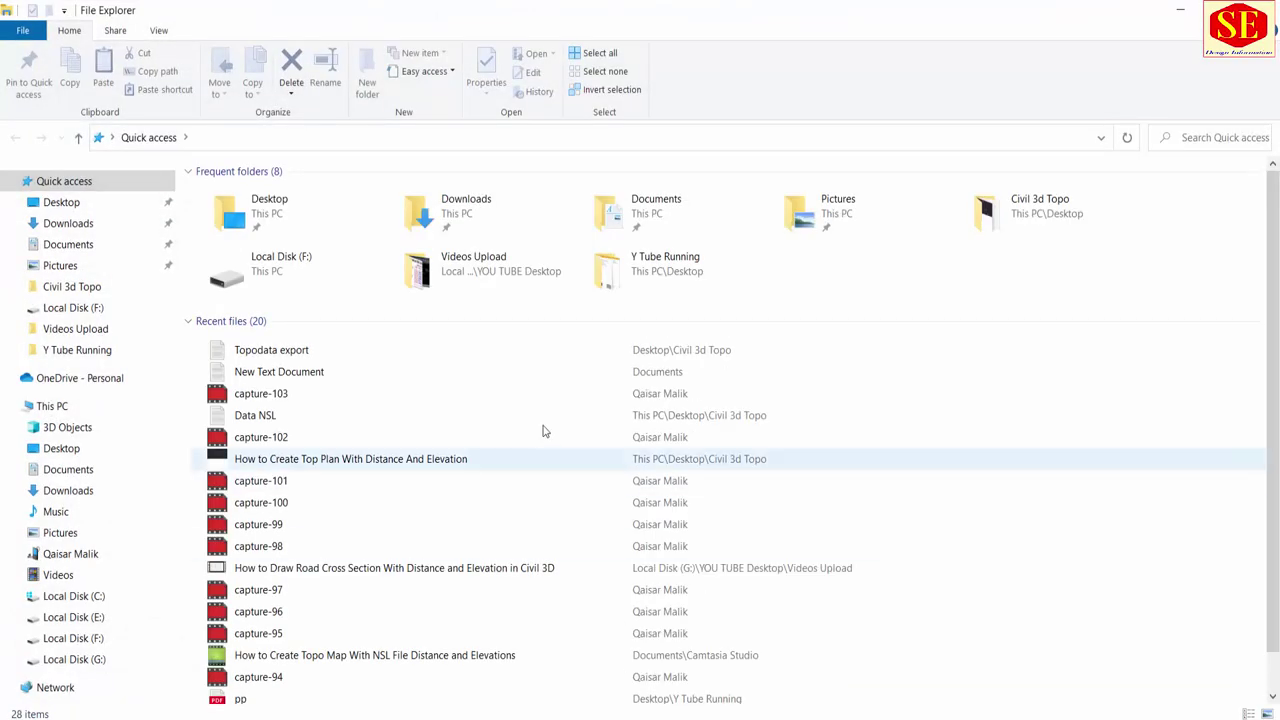
# Open Topodata export.txt from the Civil 3d Topo folder in Notepad and scroll through the exported coordinates.
pyautogui.doubleClick(1050, 205)
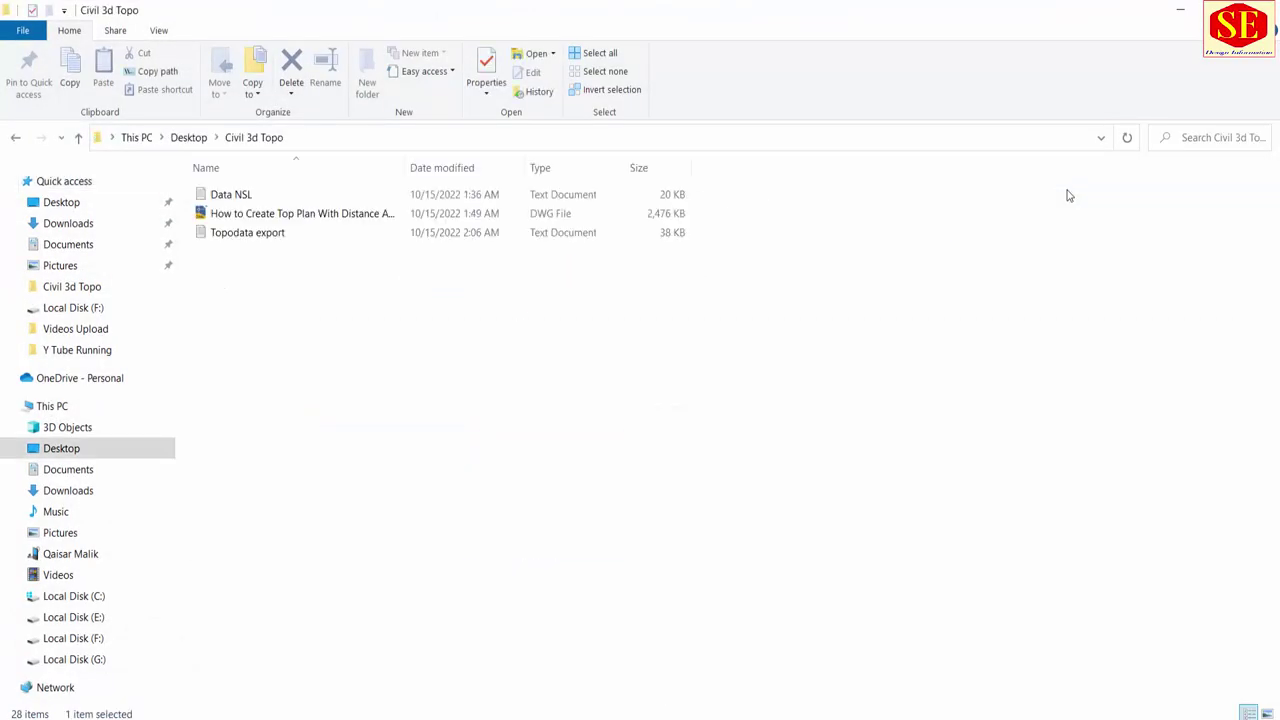
pyautogui.doubleClick(247, 238)
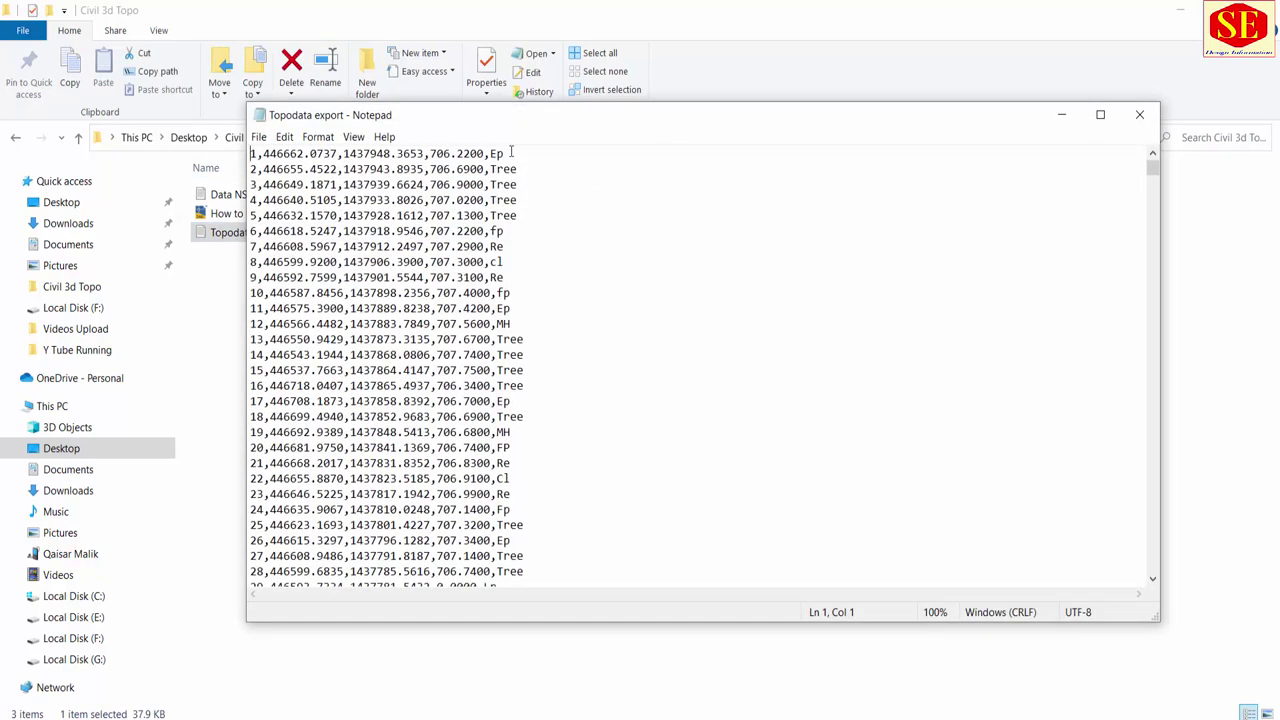
pyautogui.scroll(-11, 515, 286)
pyautogui.scroll(-7, 524, 313)
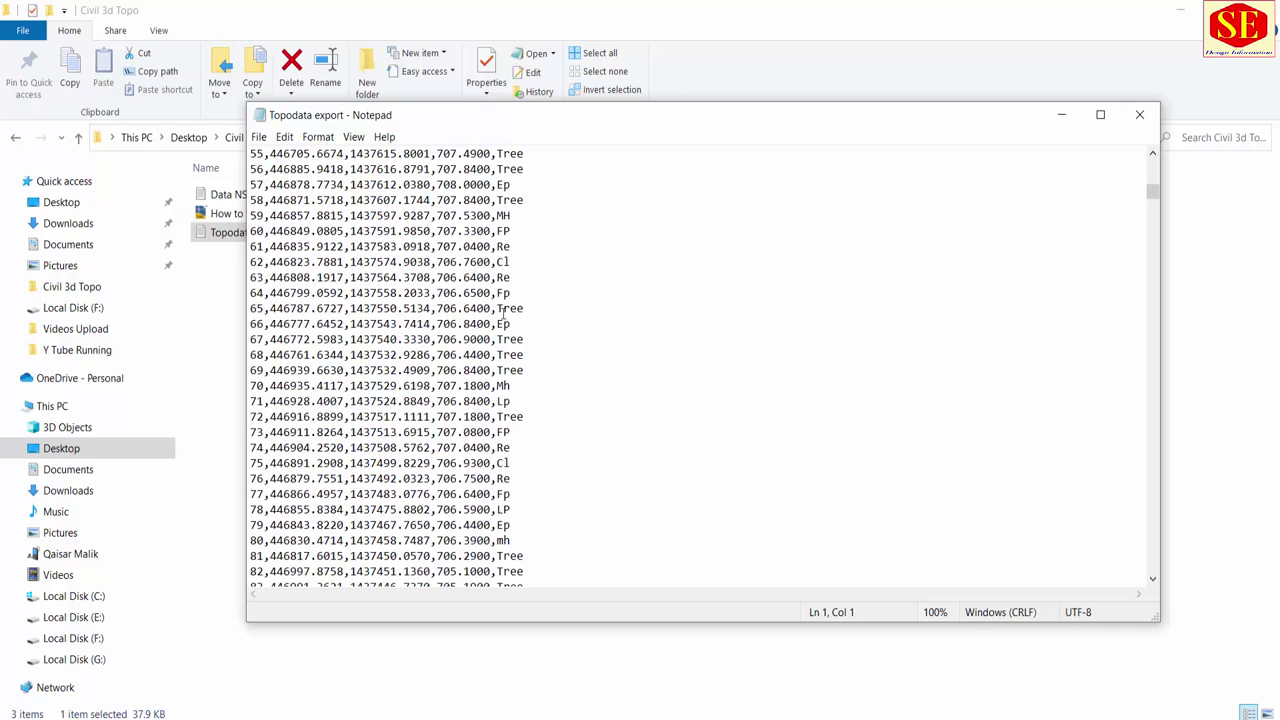
pyautogui.scroll(6, 497, 339)
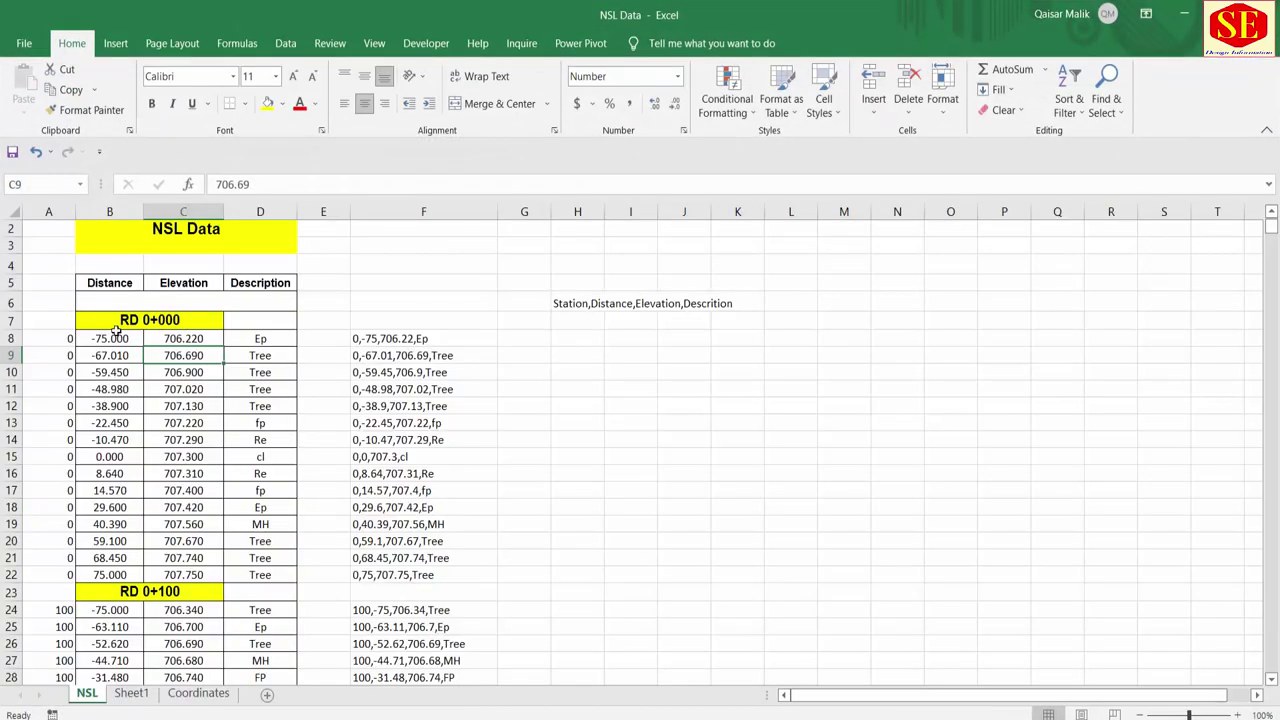
# Compare the 706.22 elevation in NSL Data cell C8 with the exported file, then return to Civil 3D.
pyautogui.click(160, 339)
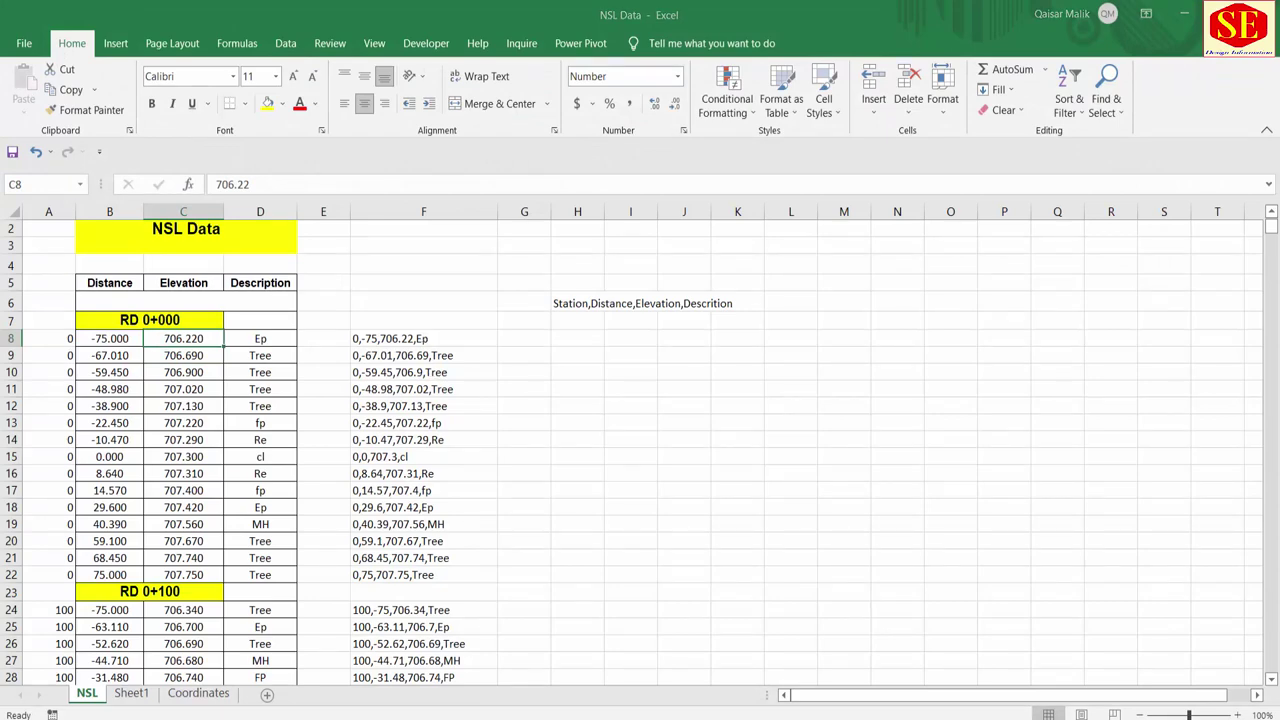
pyautogui.hotkey('alt', 'Tab')
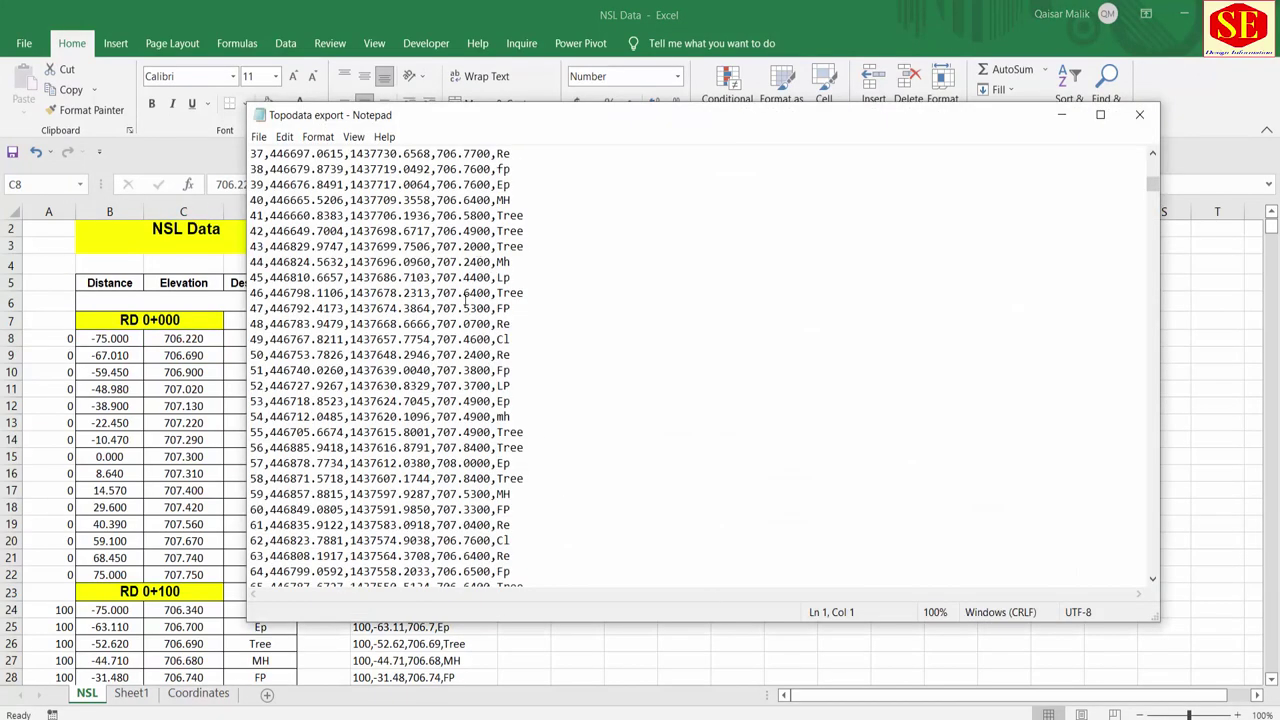
pyautogui.hotkey('alt', 'Tab')
pyautogui.scroll(2, 677, 371)
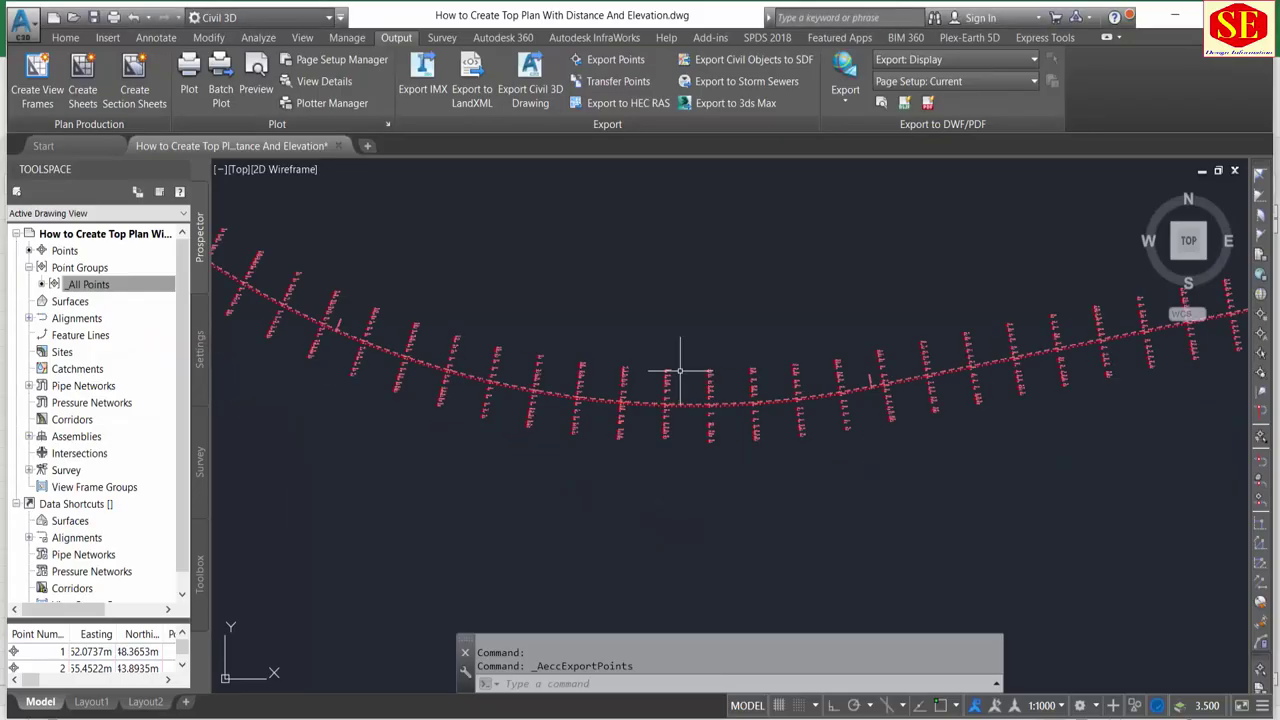
pyautogui.scroll(1, 645, 445)
pyautogui.scroll(2, 679, 447)
pyautogui.scroll(2, 414, 286)
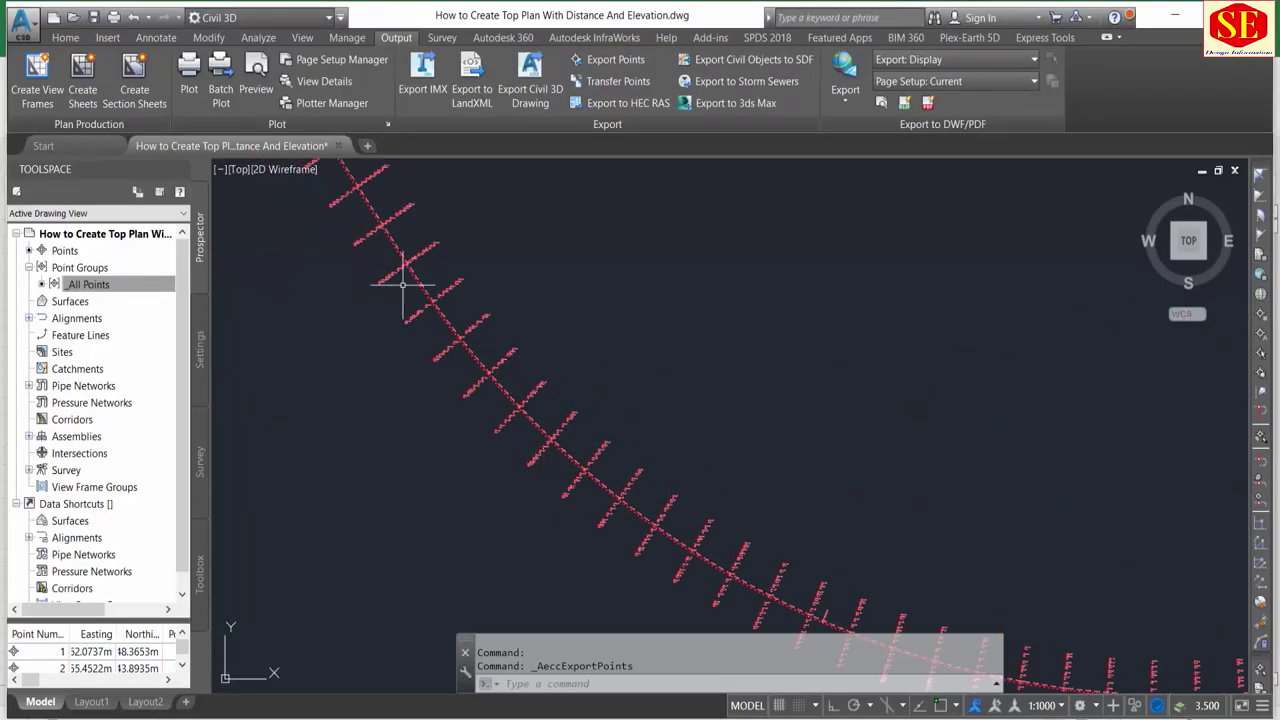
pyautogui.scroll(2, 401, 274)
pyautogui.scroll(1, 643, 386)
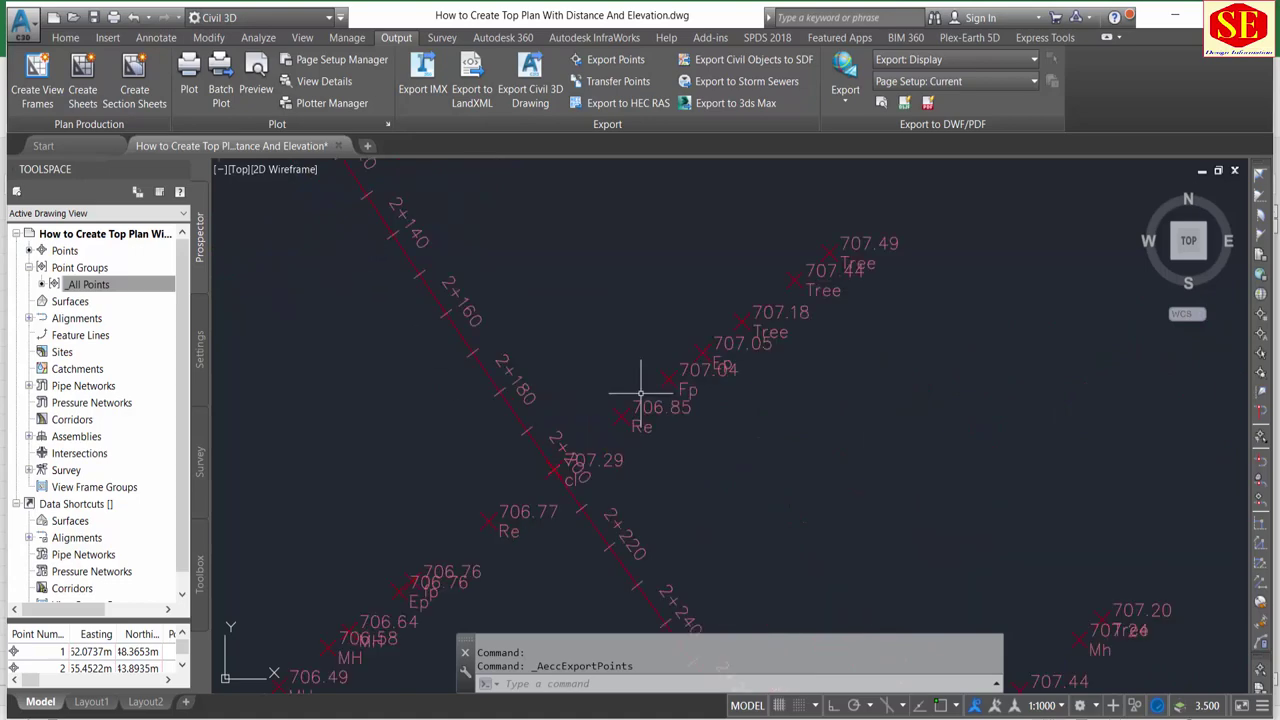
pyautogui.scroll(2, 740, 384)
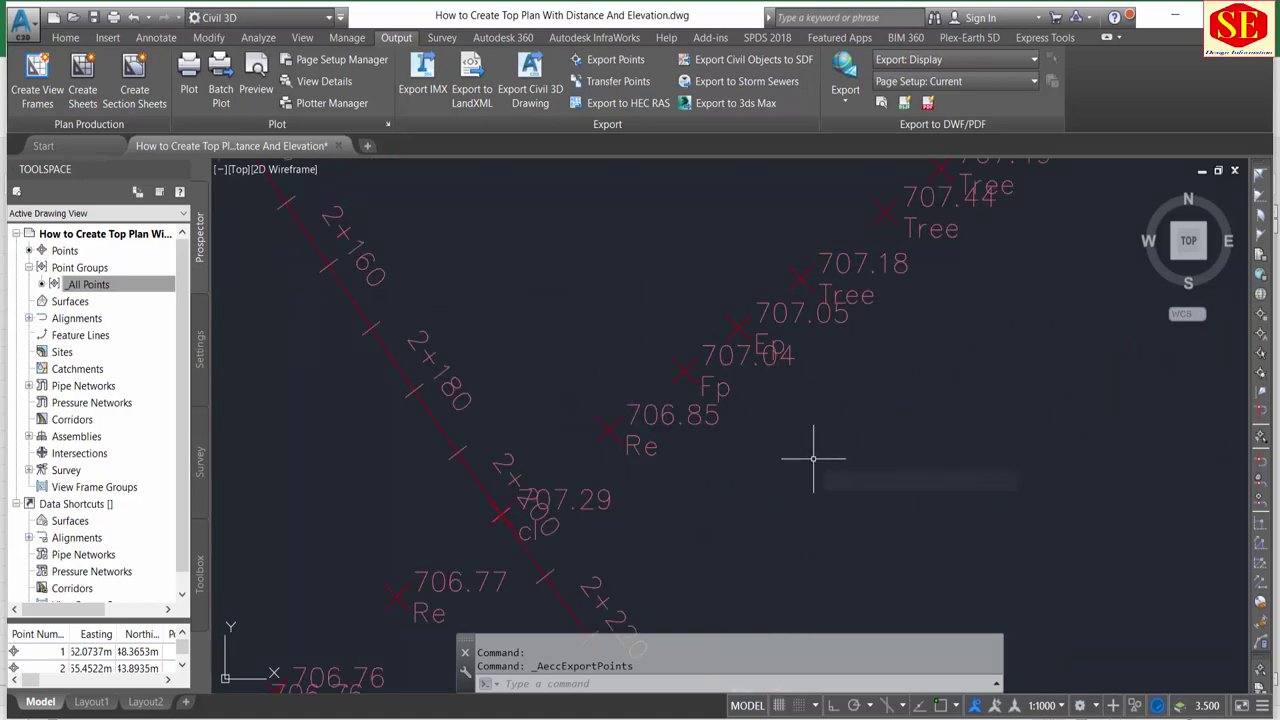
pyautogui.scroll(-3, 750, 390)
pyautogui.moveTo(686, 349); pyautogui.dragTo(740, 547, button='middle')
# Draw a polyline from the Re point near 2+000 through Re points 706.85 and 707.07.
pyautogui.write('l')
pyautogui.press('Return')
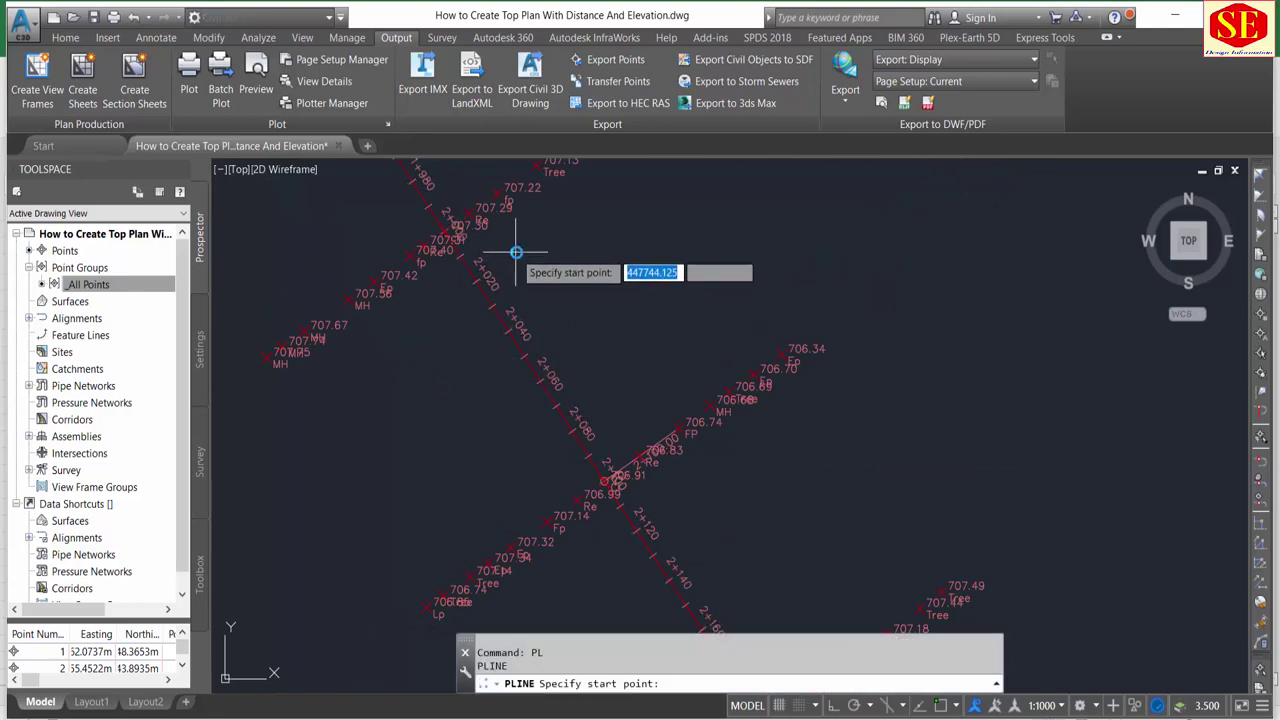
pyautogui.scroll(2, 505, 300)
pyautogui.scroll(1, 499, 366)
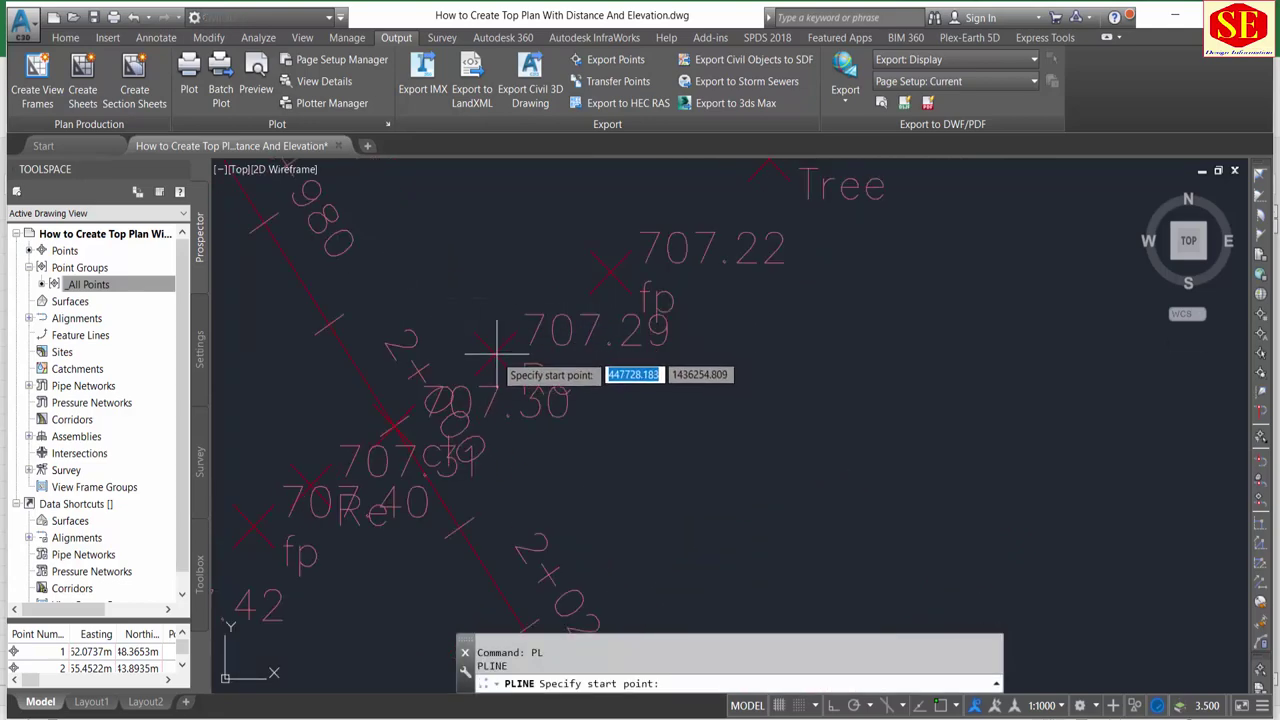
pyautogui.click(488, 358)
pyautogui.scroll(-2, 470, 320)
pyautogui.moveTo(548, 340); pyautogui.dragTo(636, 282, button='middle')
pyautogui.scroll(2, 700, 500)
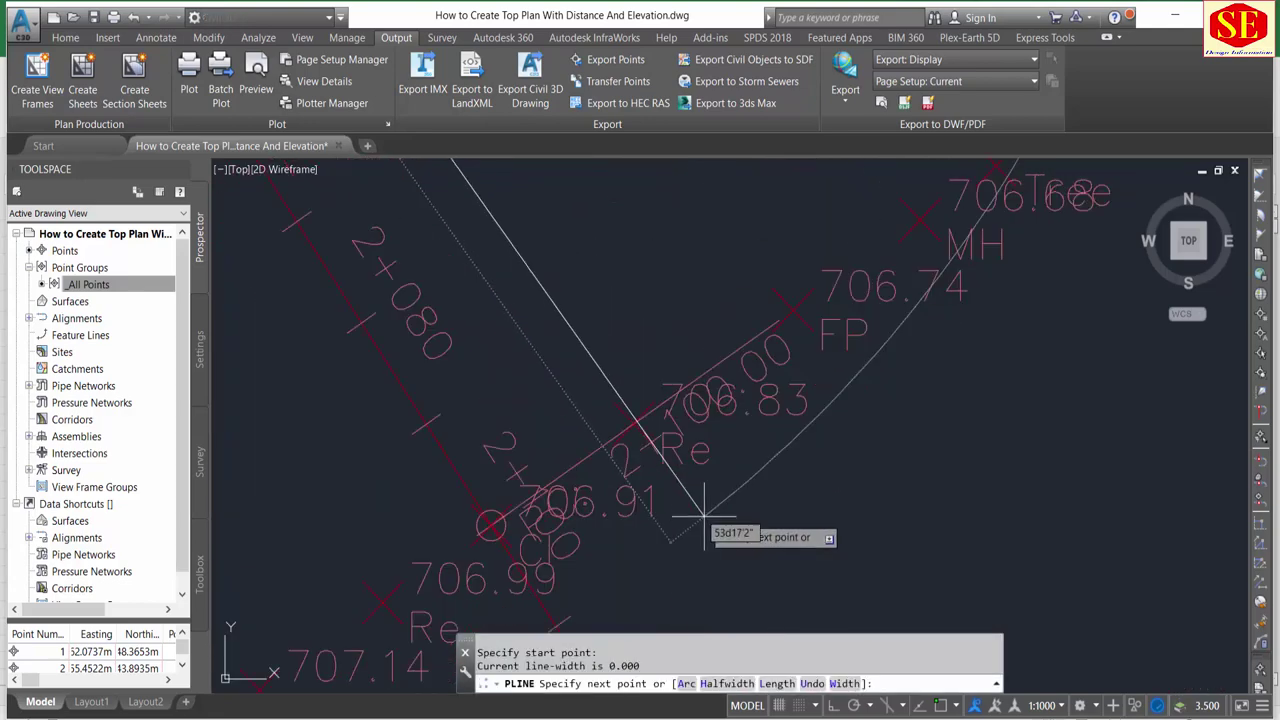
pyautogui.click(634, 512)
pyautogui.scroll(1, 600, 320)
pyautogui.scroll(-2, 700, 440)
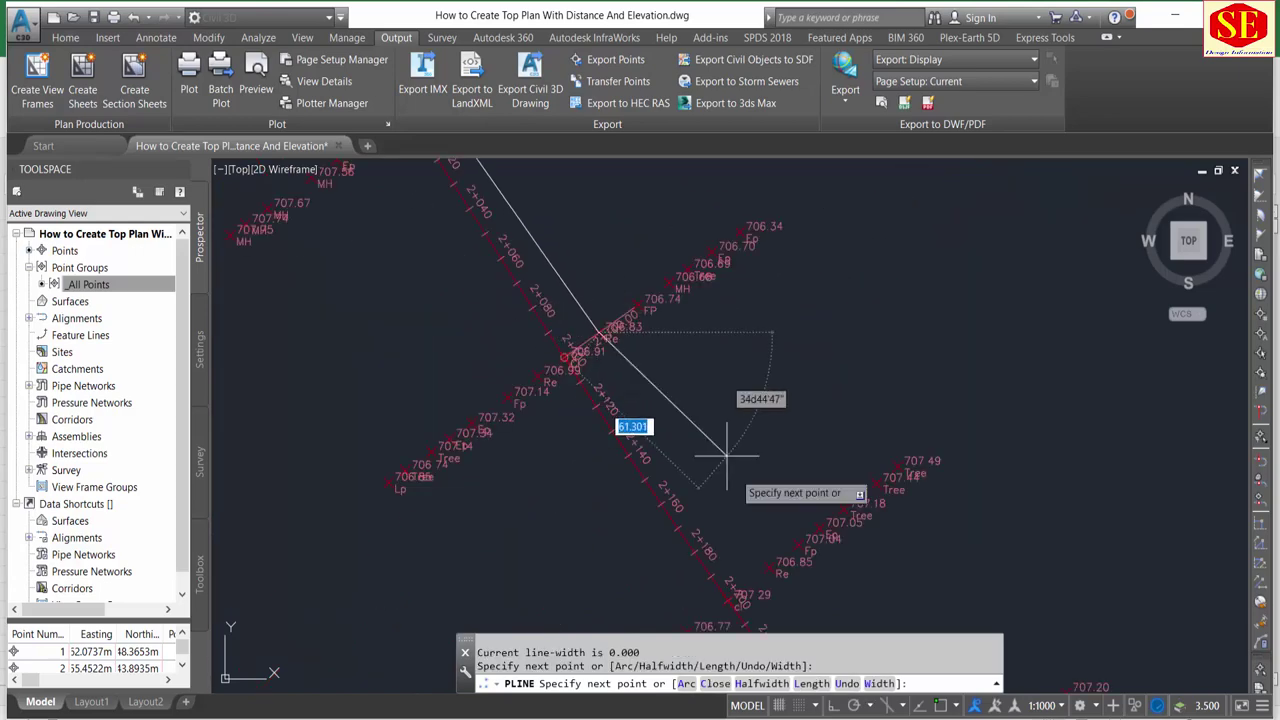
pyautogui.scroll(2, 810, 590)
pyautogui.scroll(1, 750, 570)
pyautogui.click(657, 527)
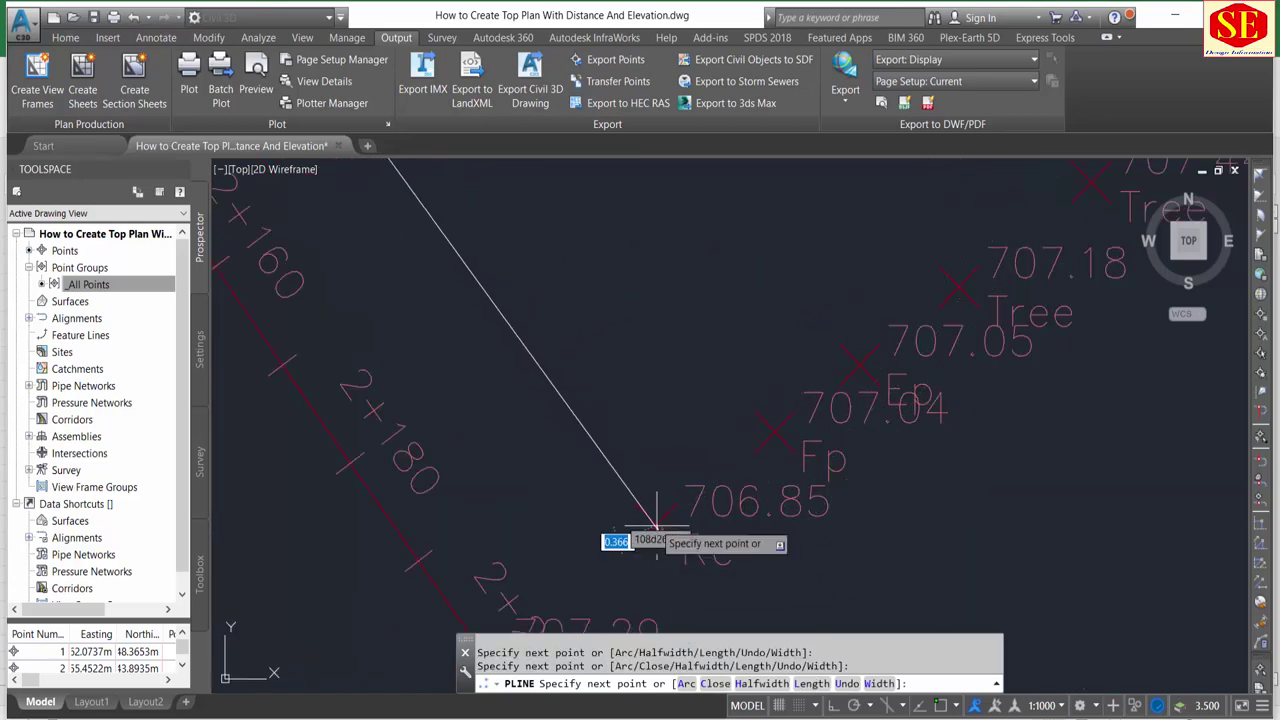
pyautogui.scroll(-2, 557, 357)
pyautogui.scroll(2, 652, 500)
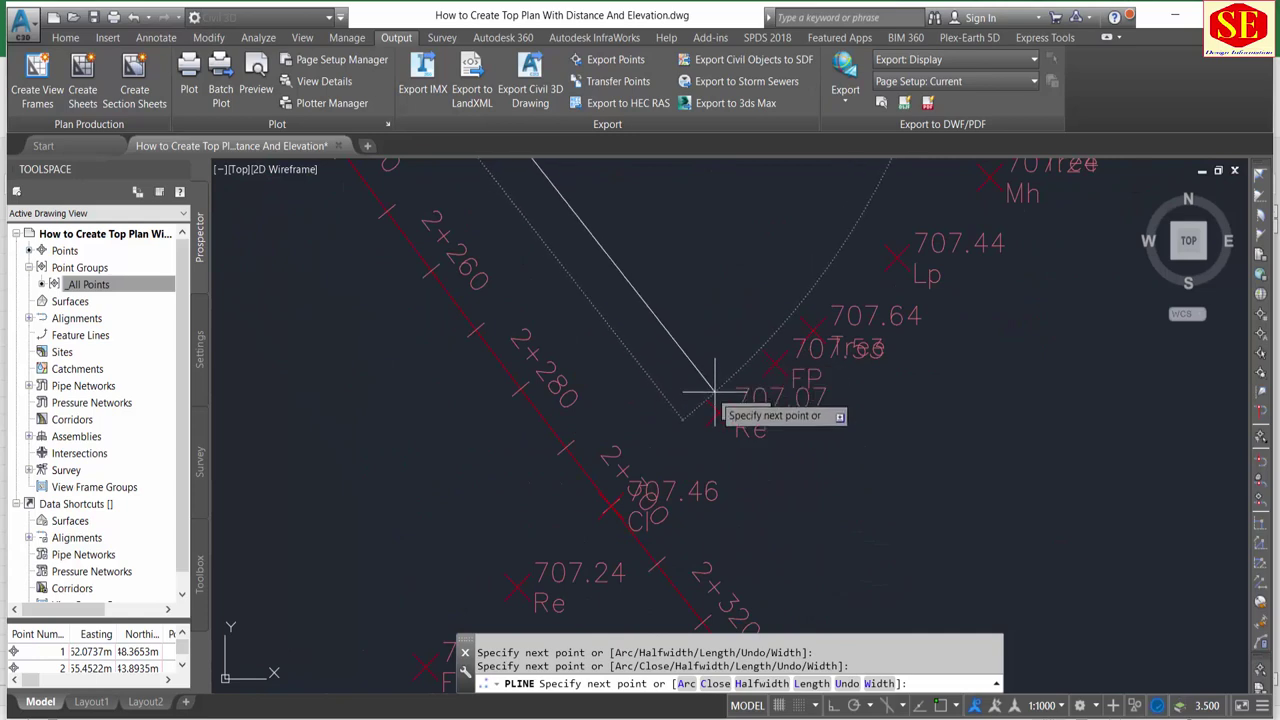
pyautogui.click(720, 413)
pyautogui.press('Escape')
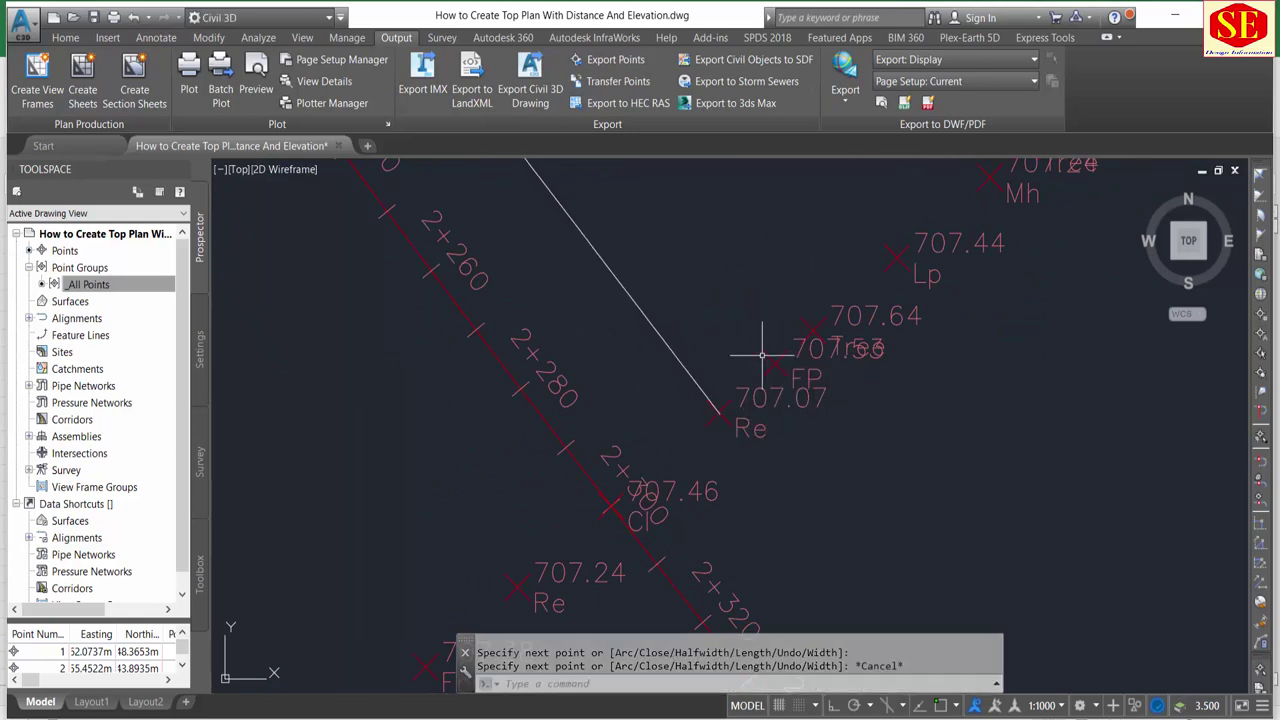
# Draw a second polyline through Re points 707.40, 706.99, 706.77 and 707.24 on the other side.
pyautogui.scroll(1, 779, 357)
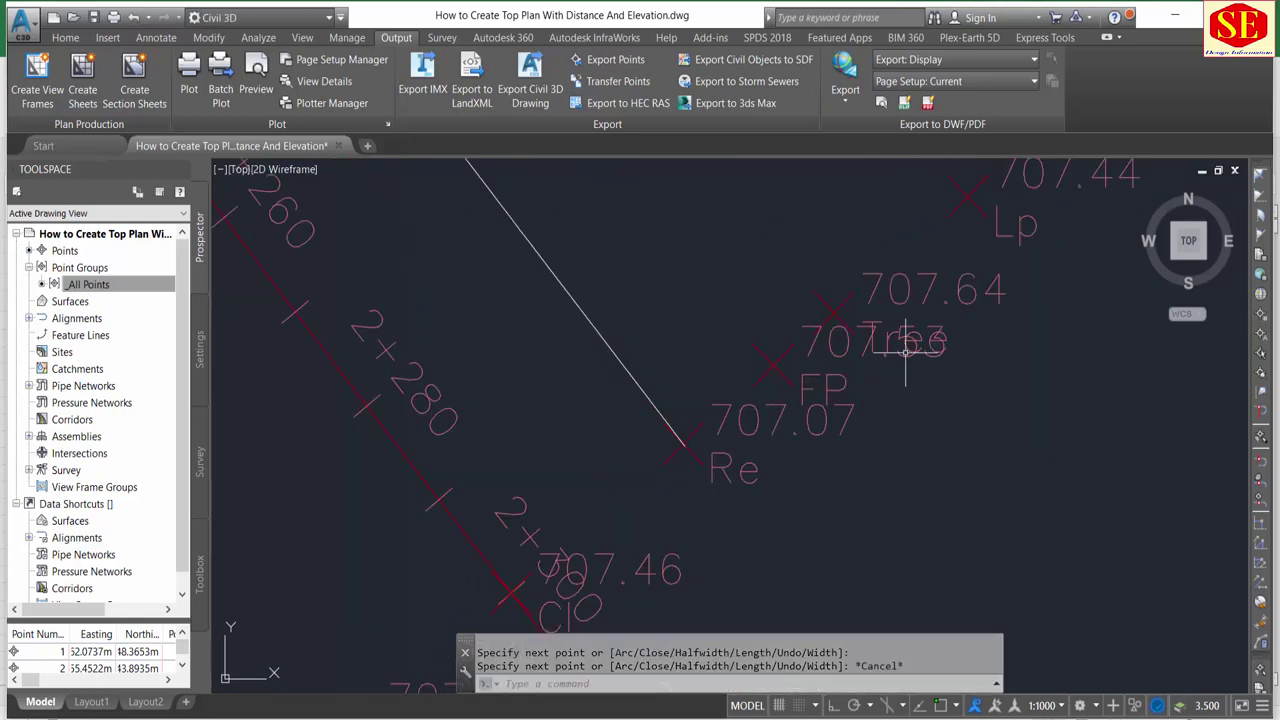
pyautogui.moveTo(943, 337); pyautogui.dragTo(851, 520, button='middle')
pyautogui.scroll(-4, 957, 371)
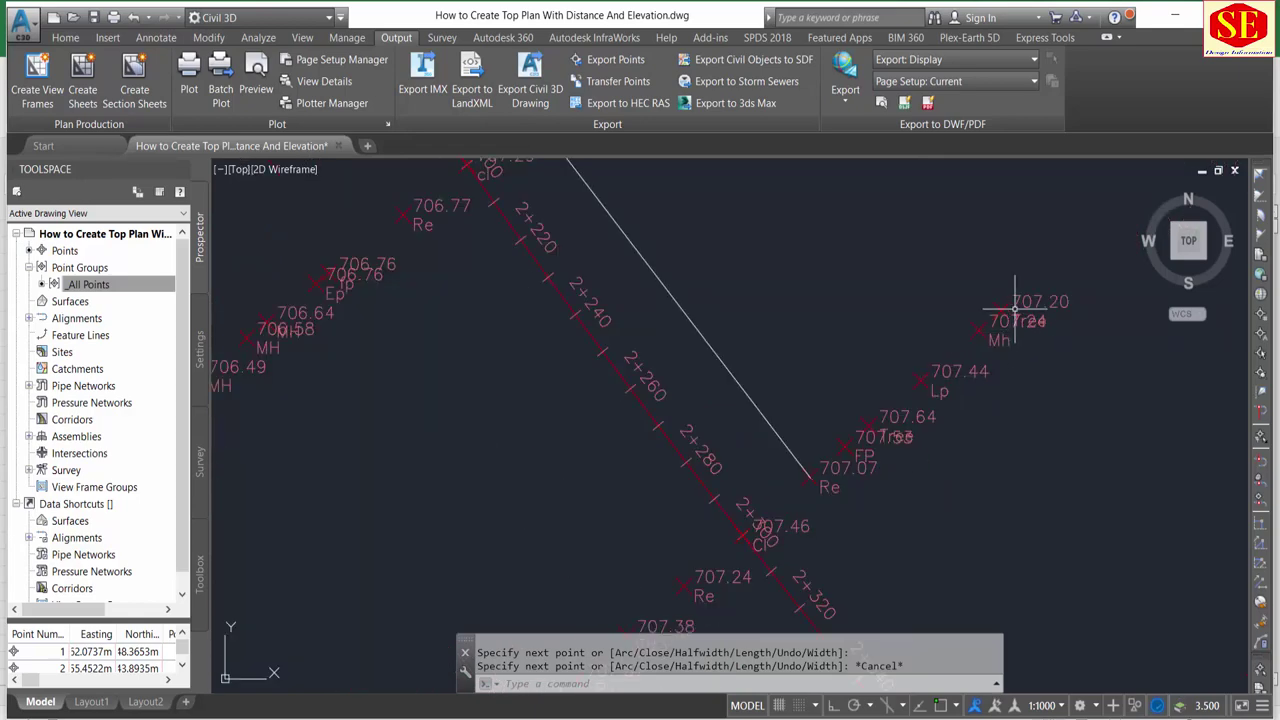
pyautogui.moveTo(760, 230); pyautogui.dragTo(909, 386, button='middle')
pyautogui.moveTo(700, 400); pyautogui.dragTo(871, 600, button='middle')
pyautogui.moveTo(560, 230); pyautogui.dragTo(677, 349, button='middle')
pyautogui.moveTo(500, 200); pyautogui.dragTo(662, 365, button='middle')
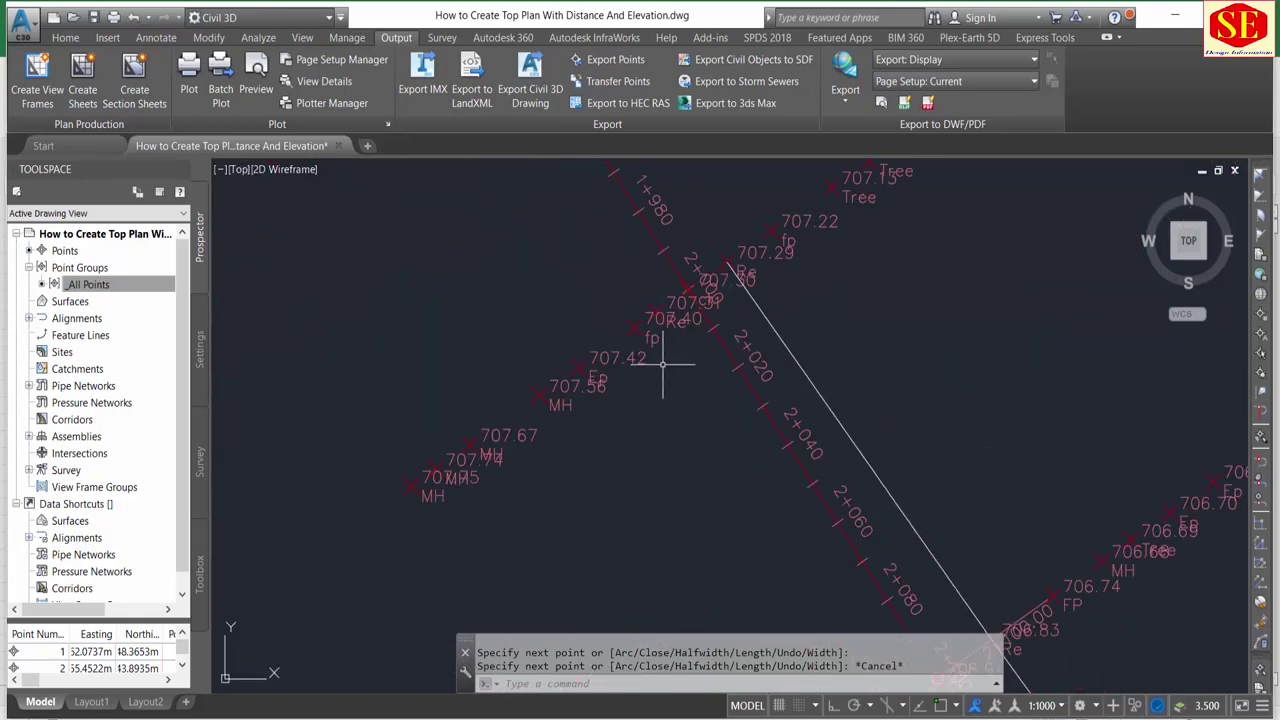
pyautogui.write('pl')
pyautogui.press('Return')
pyautogui.scroll(2, 663, 365)
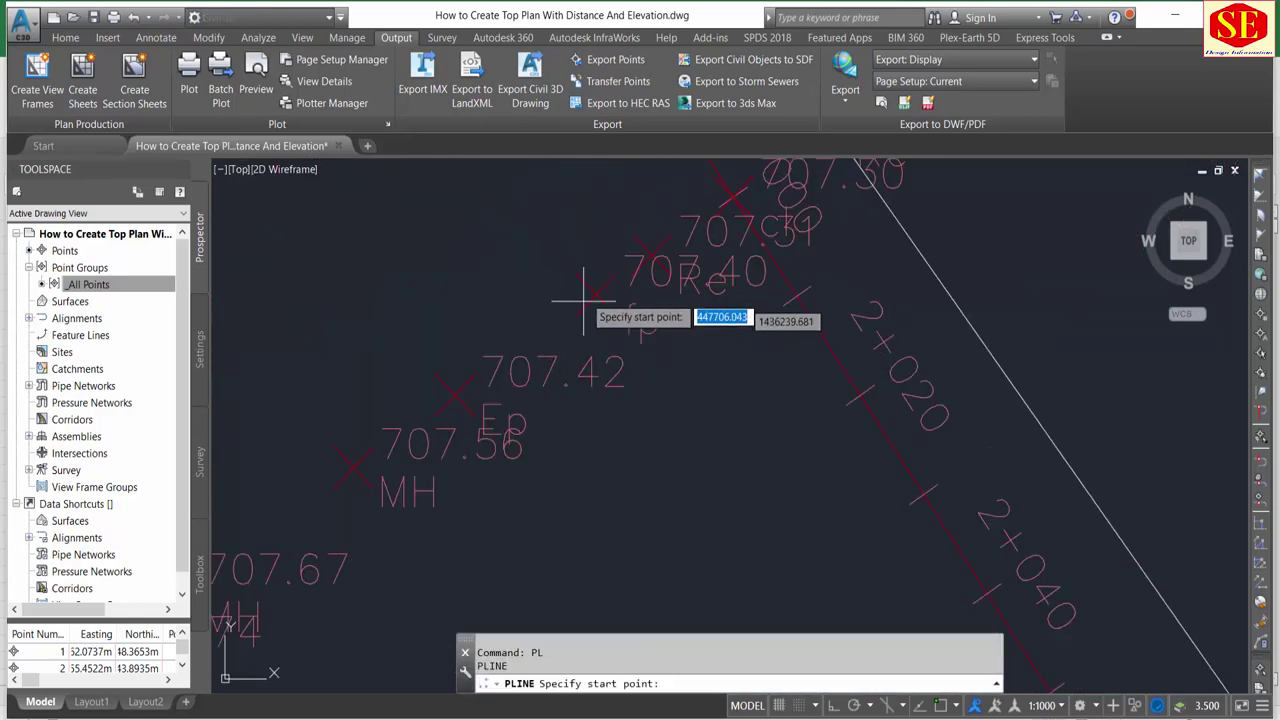
pyautogui.click(652, 249)
pyautogui.scroll(-3, 700, 450)
pyautogui.moveTo(760, 540); pyautogui.dragTo(614, 343, button='middle')
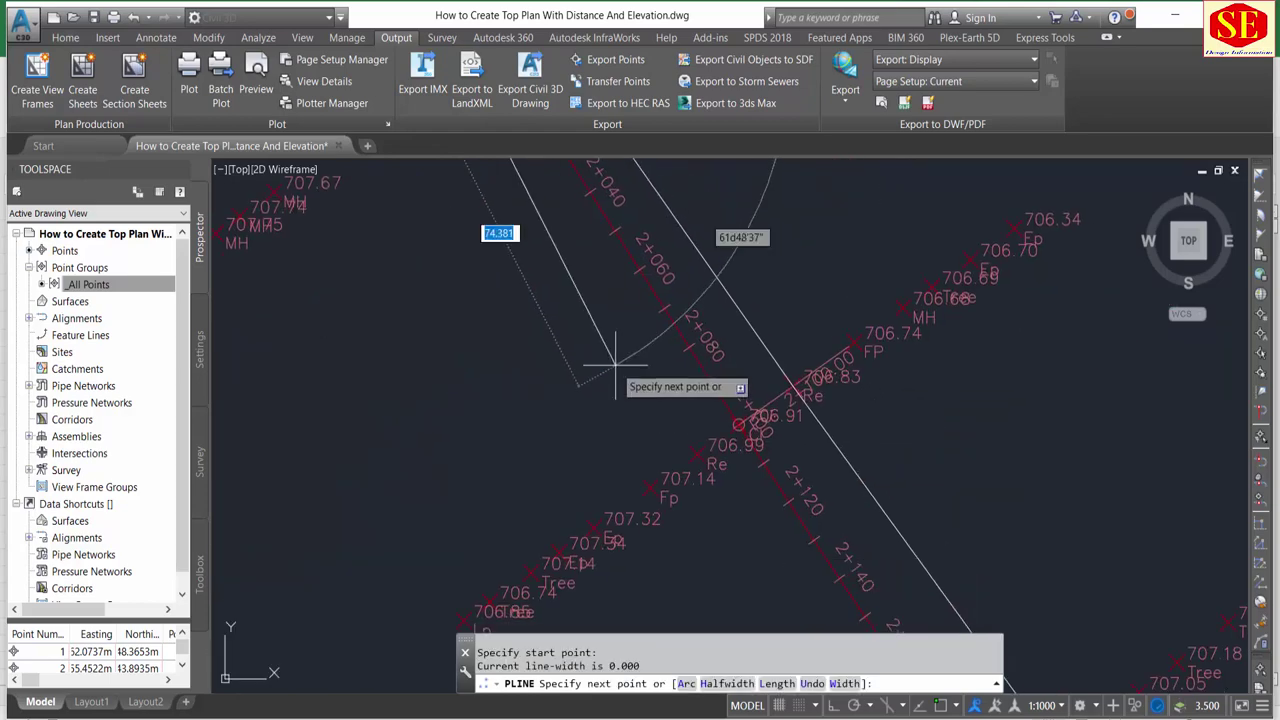
pyautogui.scroll(2, 686, 557)
pyautogui.scroll(2, 782, 560)
pyautogui.click(782, 560)
pyautogui.scroll(-2, 600, 380)
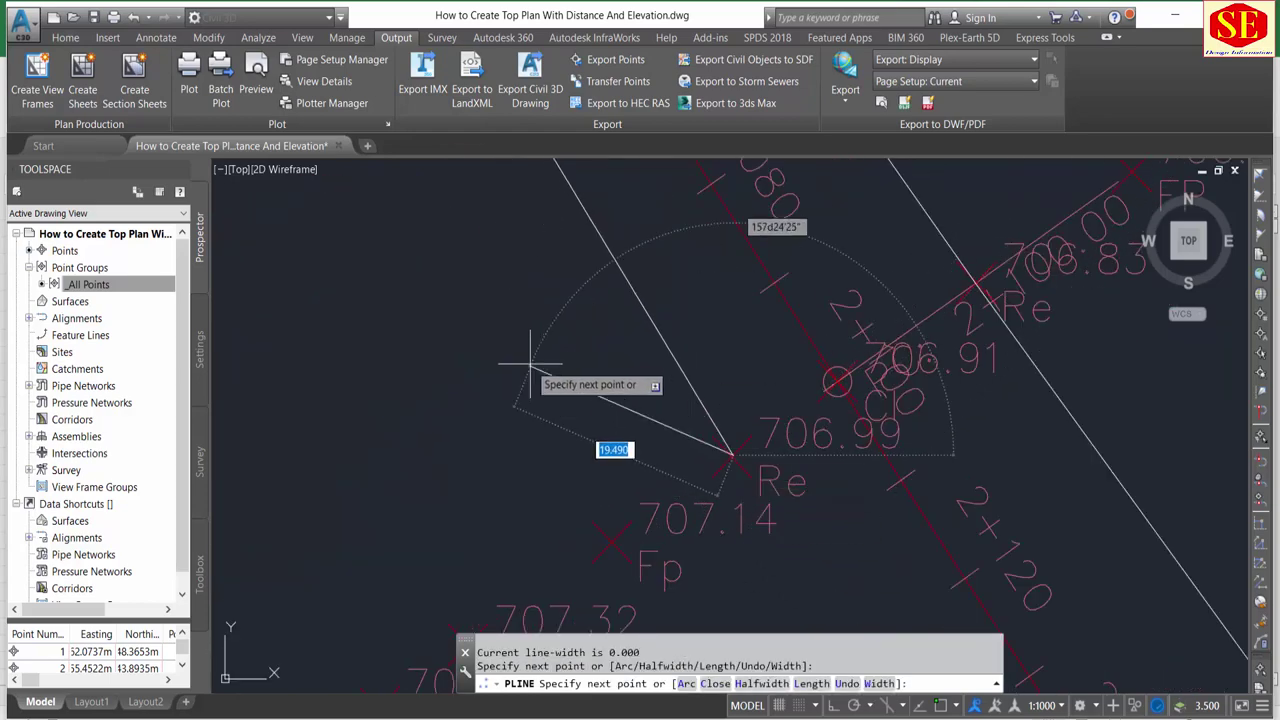
pyautogui.scroll(-3, 640, 400)
pyautogui.scroll(3, 627, 463)
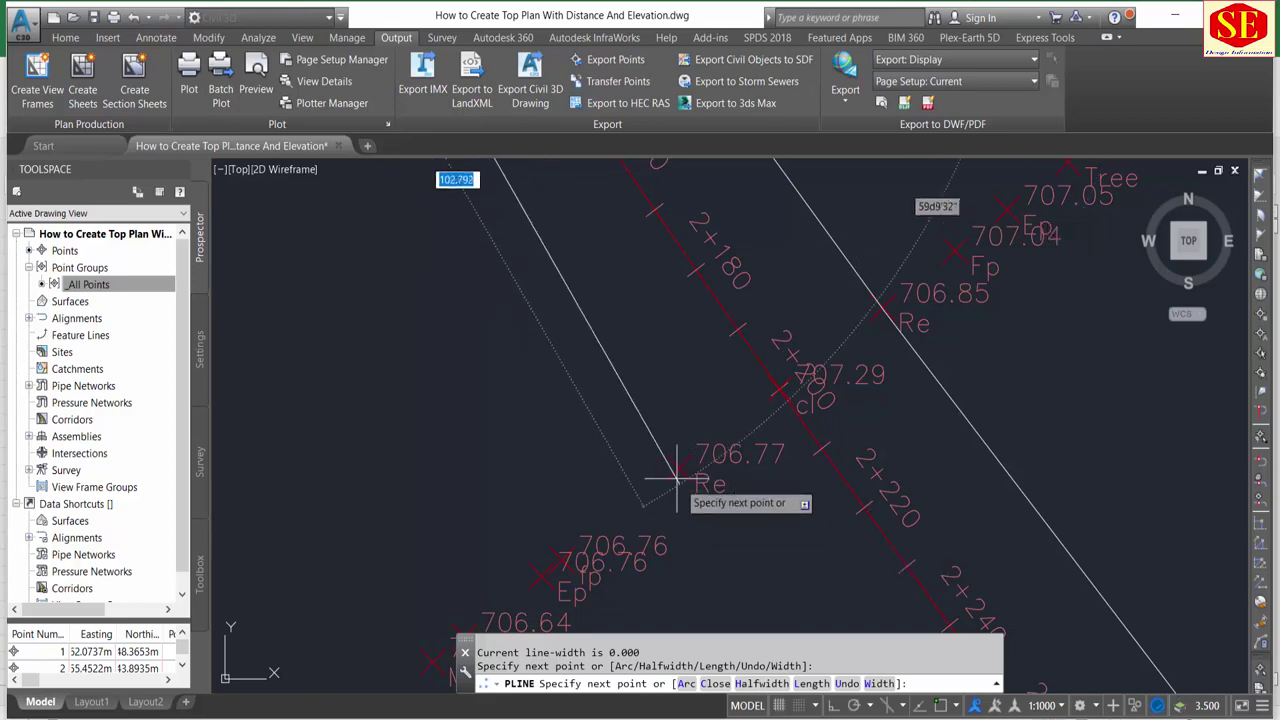
pyautogui.click(680, 465)
pyautogui.scroll(-3, 615, 425)
pyautogui.scroll(1, 694, 537)
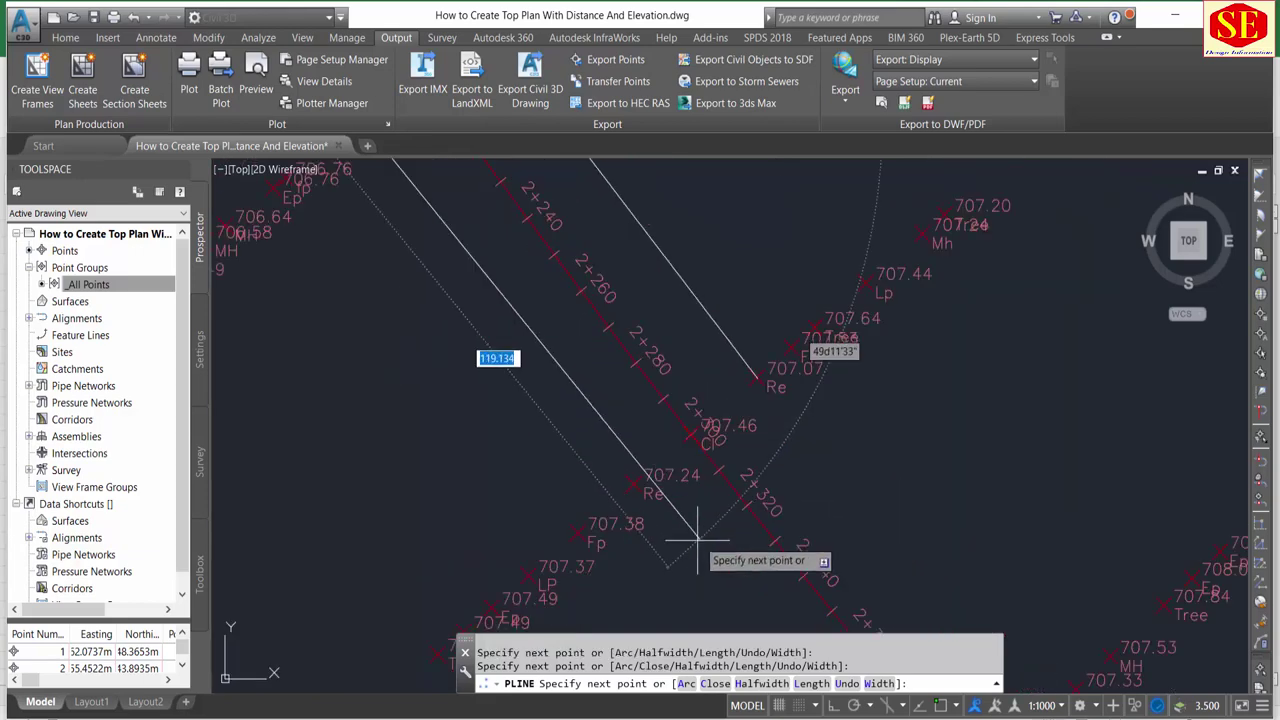
pyautogui.scroll(1, 634, 528)
pyautogui.scroll(2, 641, 443)
pyautogui.click(638, 446)
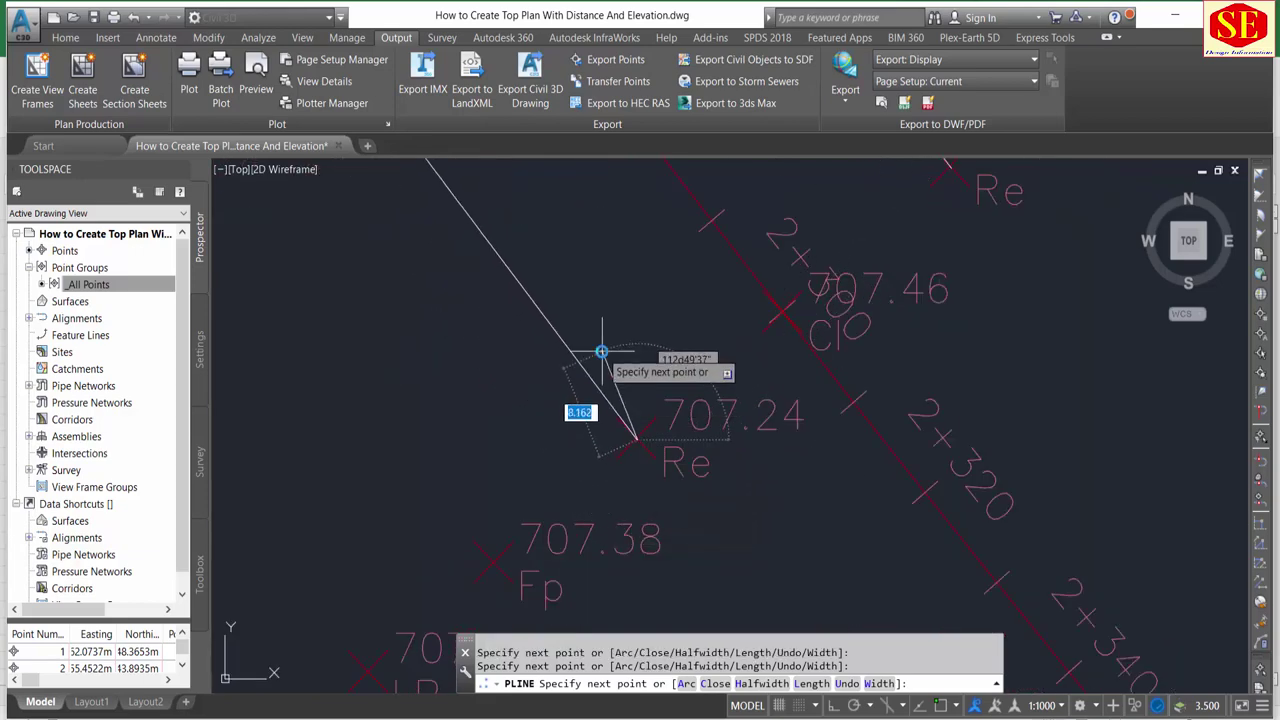
pyautogui.scroll(-3, 650, 400)
pyautogui.press('Escape')
pyautogui.moveTo(524, 328); pyautogui.dragTo(607, 471, button='middle')
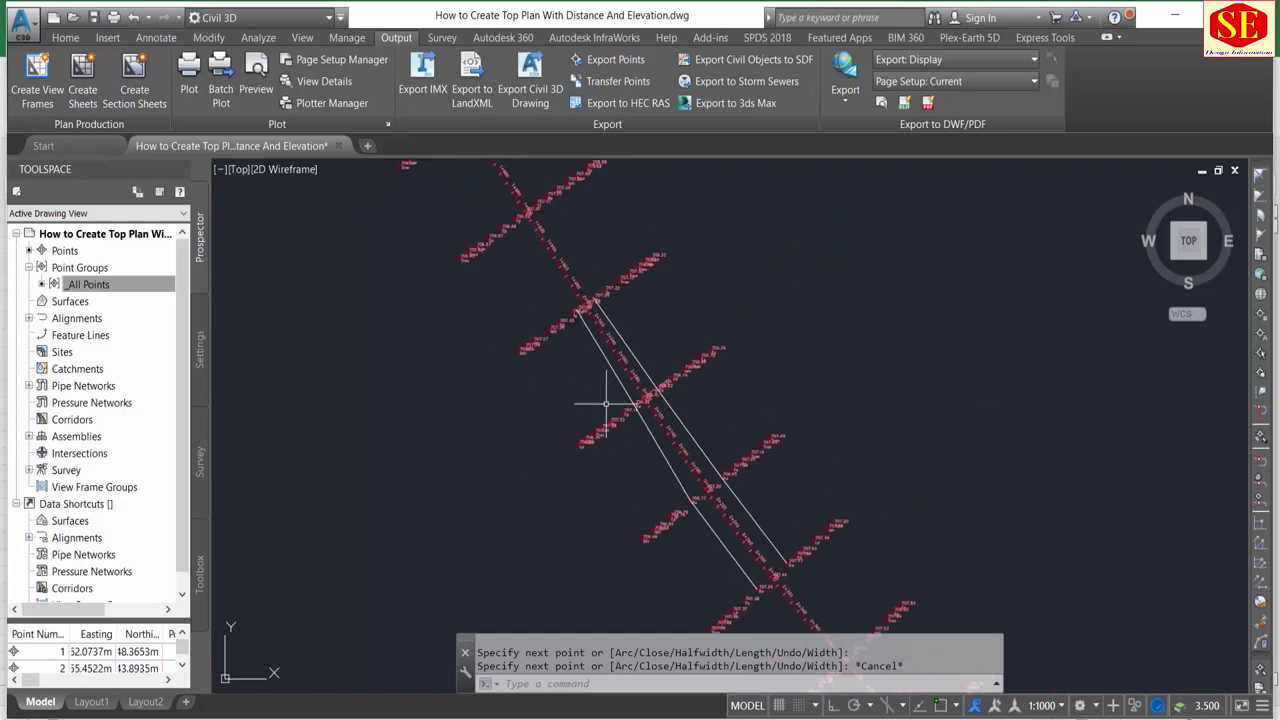